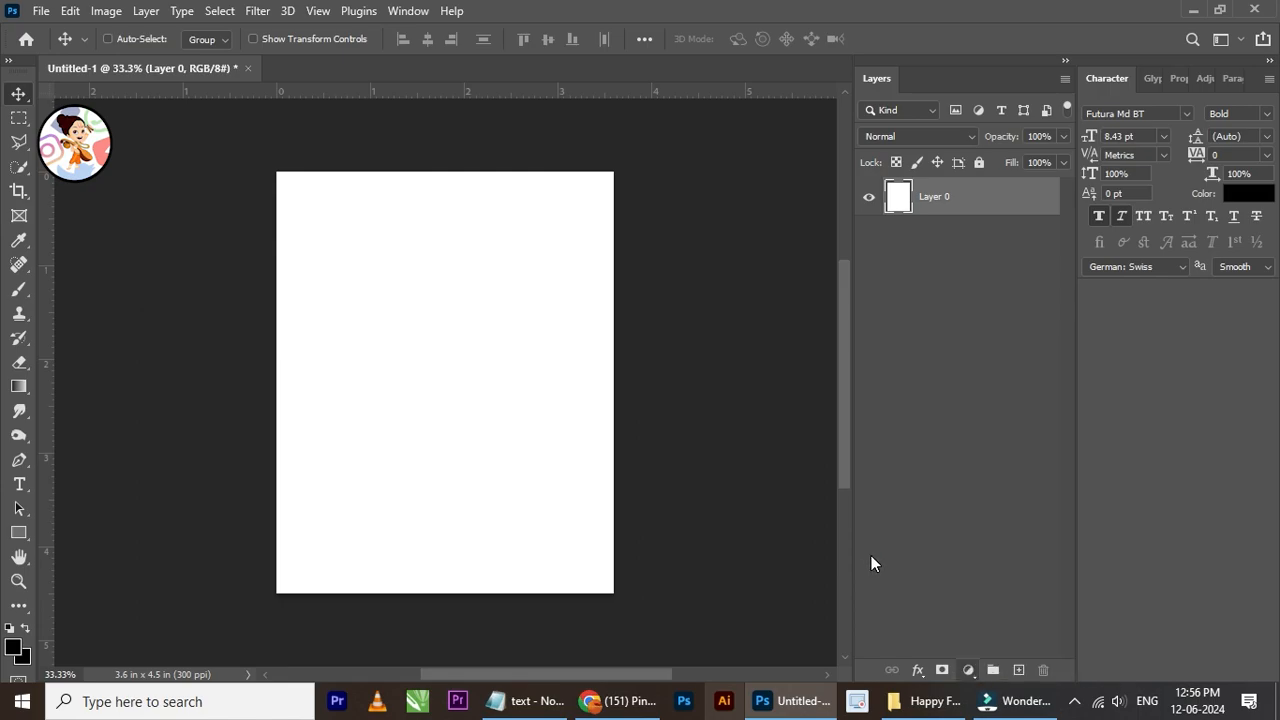
# Step: Add a Gradient Overlay effect to the white background layer
pyautogui.click(917, 669)
pyautogui.click(1008, 620)
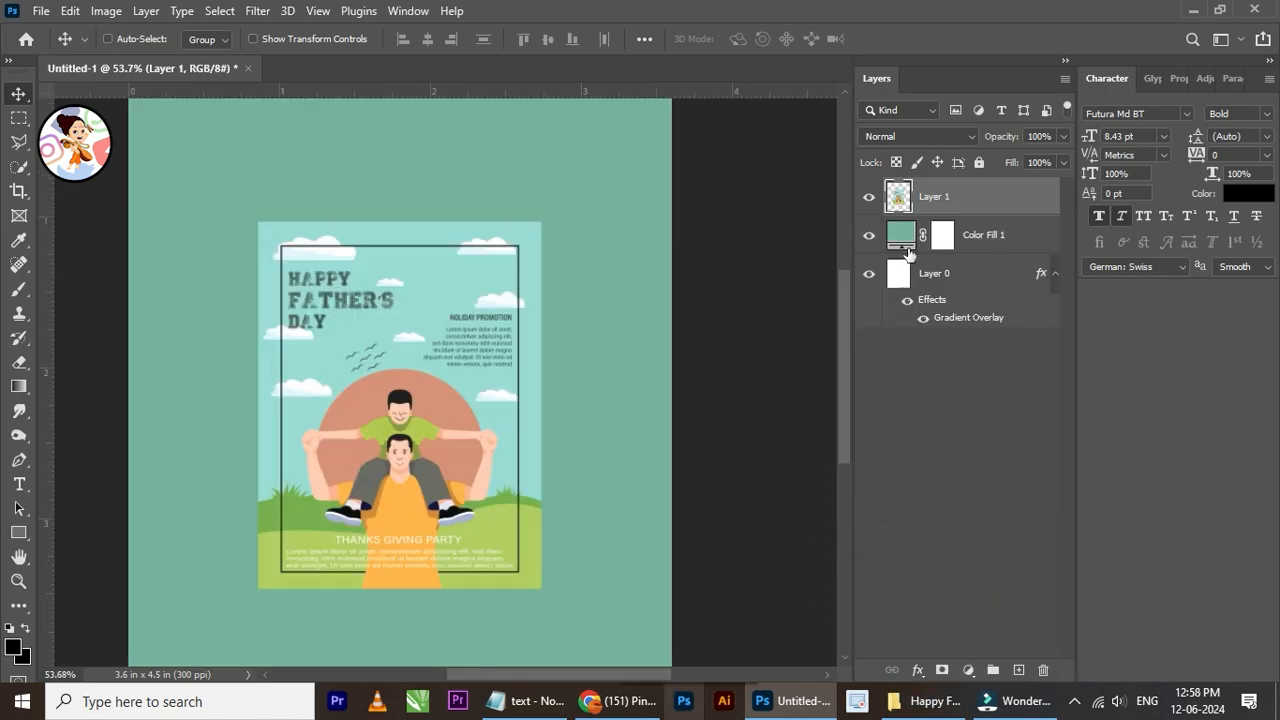
# Step: Change the solid color fill layer to light teal #a7dcd6
pyautogui.doubleClick(899, 240)
pyautogui.click(767, 389)
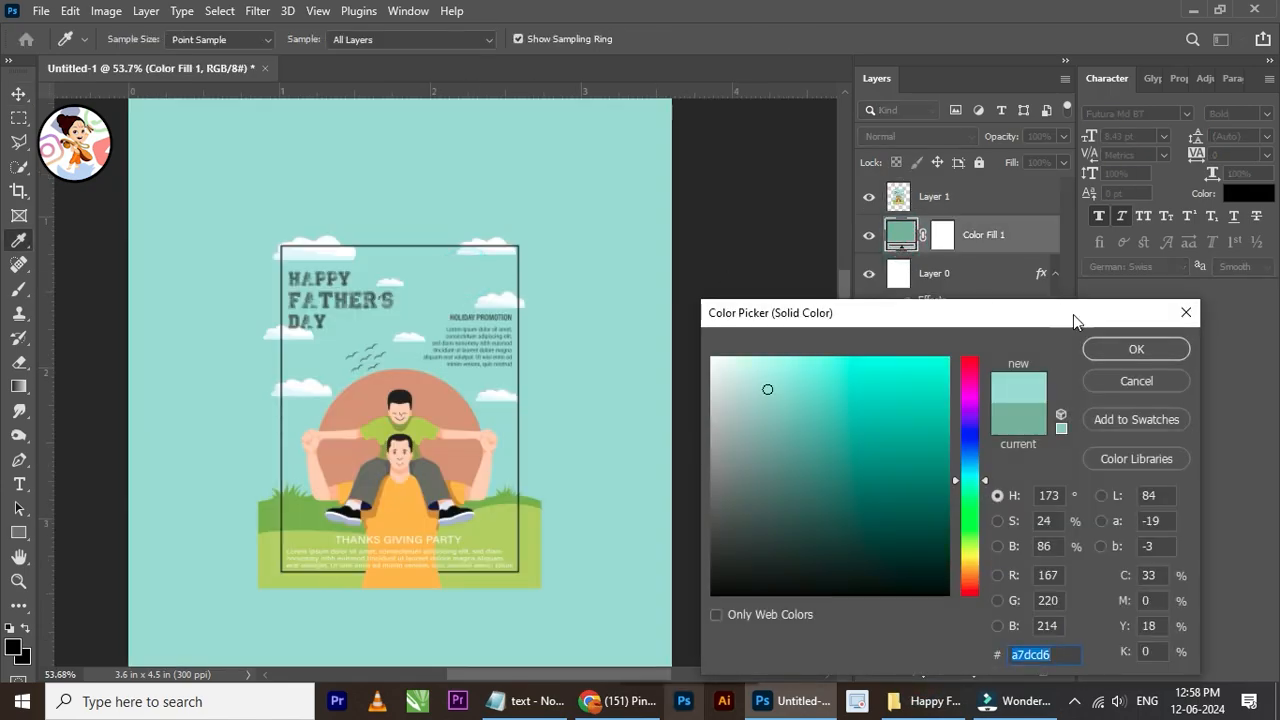
pyautogui.click(1135, 349)
# Step: Hide the reference poster artwork on Layer 1
pyautogui.click(929, 196)
pyautogui.click(868, 197)
pyautogui.scroll(-3, 457, 331)
pyautogui.scroll(2, 505, 418)
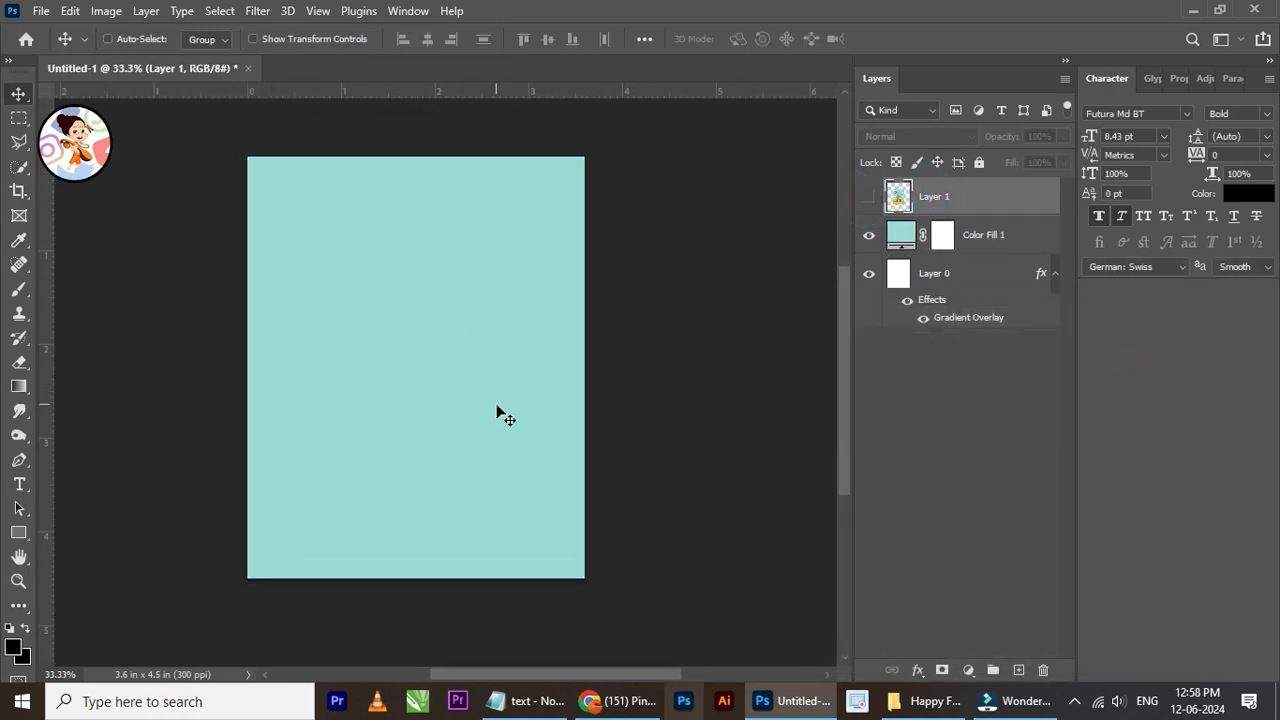
# Step: Draw an ellipse about 423 by 360 px above the color fill layer, overlapping the canvas's lower-left corner
pyautogui.click(975, 240)
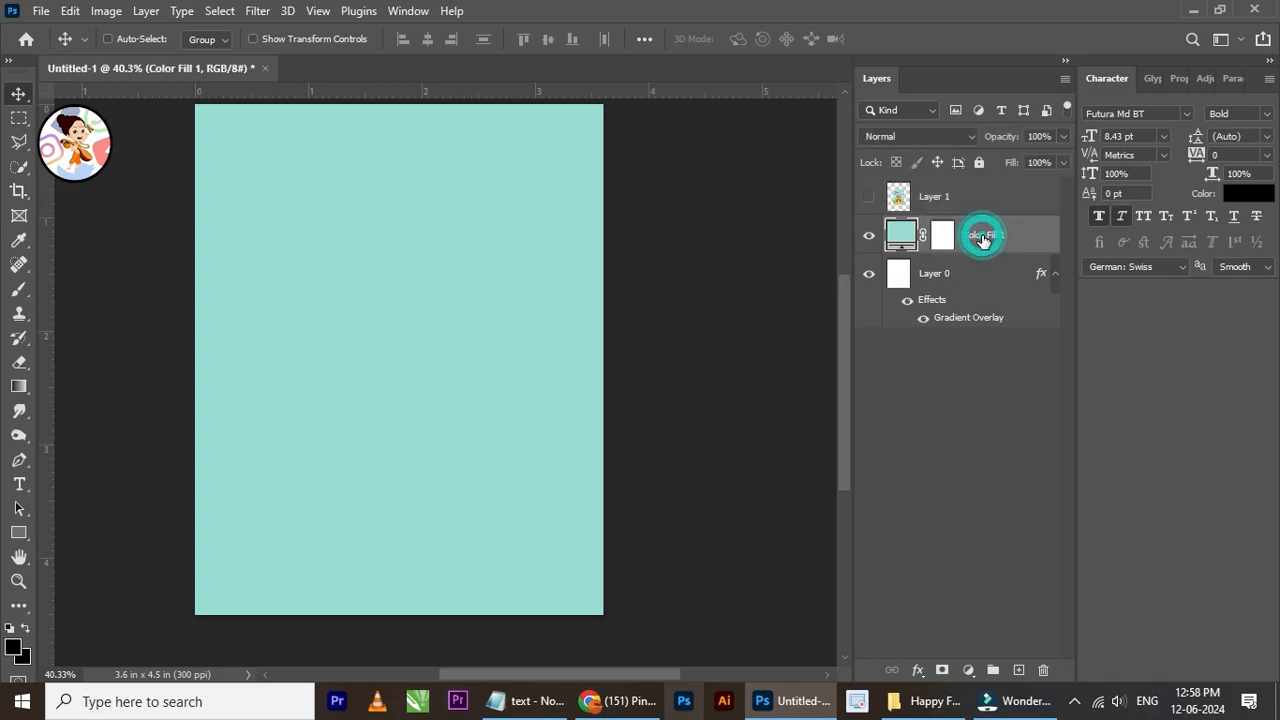
pyautogui.click(19, 533)
pyautogui.rightClick(19, 533)
pyautogui.click(110, 549)
pyautogui.scroll(1, 248, 573)
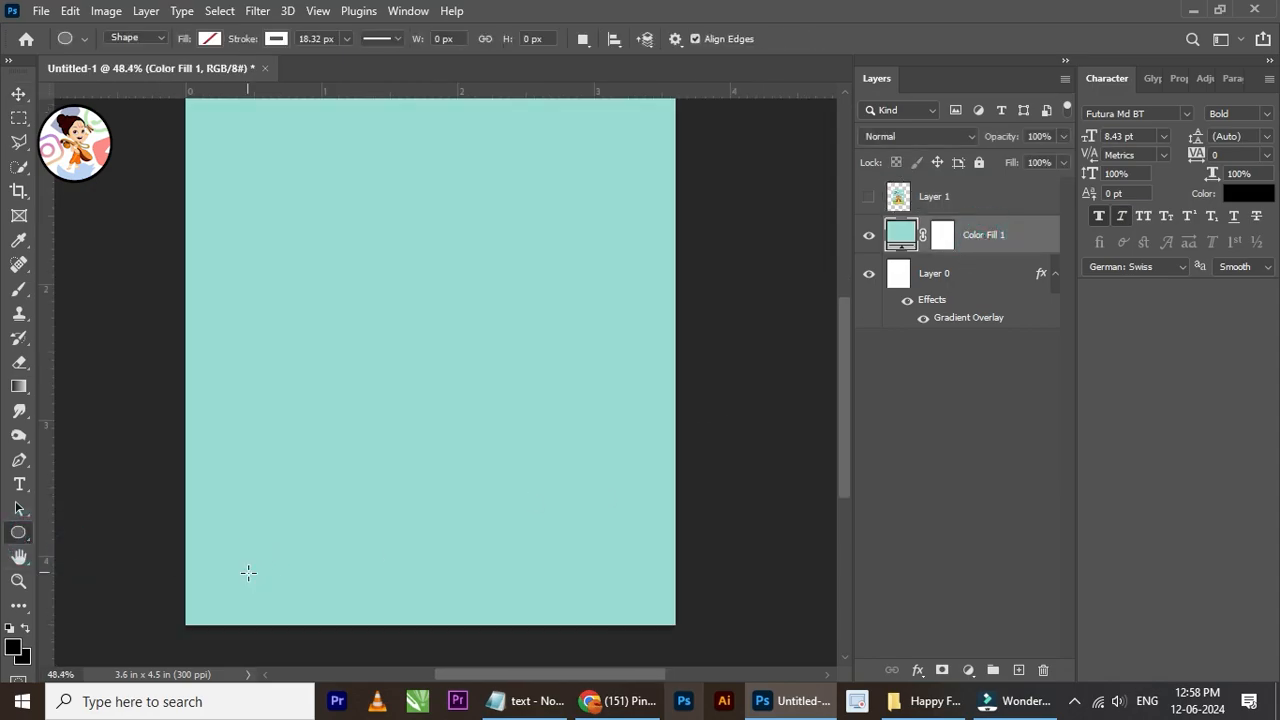
pyautogui.moveTo(283, 537); pyautogui.dragTo(257, 455)
pyautogui.moveTo(134, 444); pyautogui.dragTo(327, 606)
pyautogui.scroll(1, 397, 517)
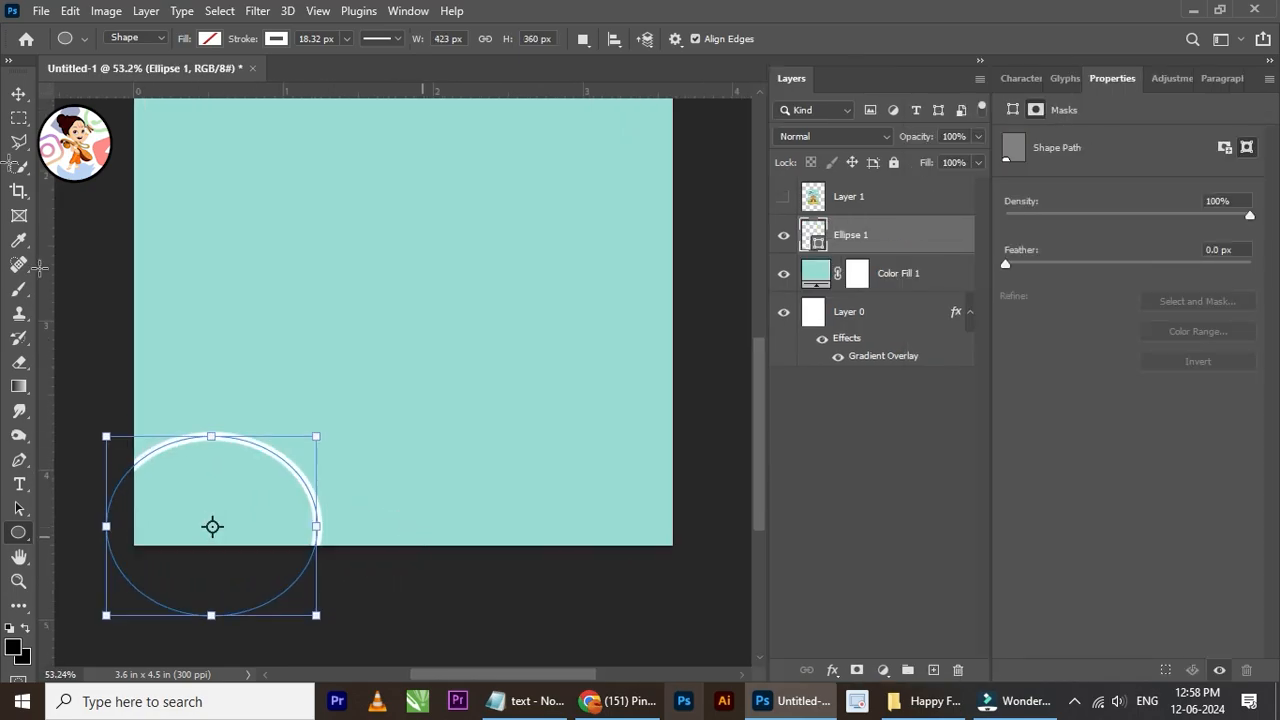
pyautogui.click(20, 94)
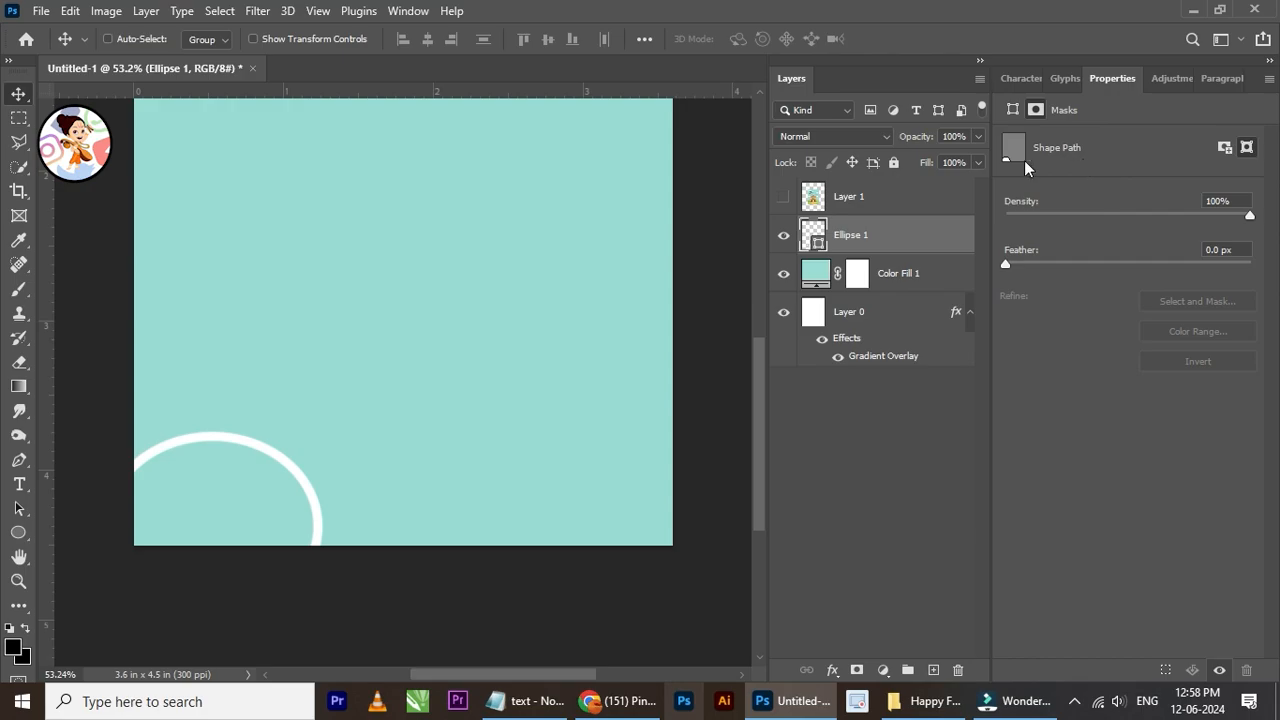
# Step: Remove the white stroke from the ellipse
pyautogui.doubleClick(820, 240)
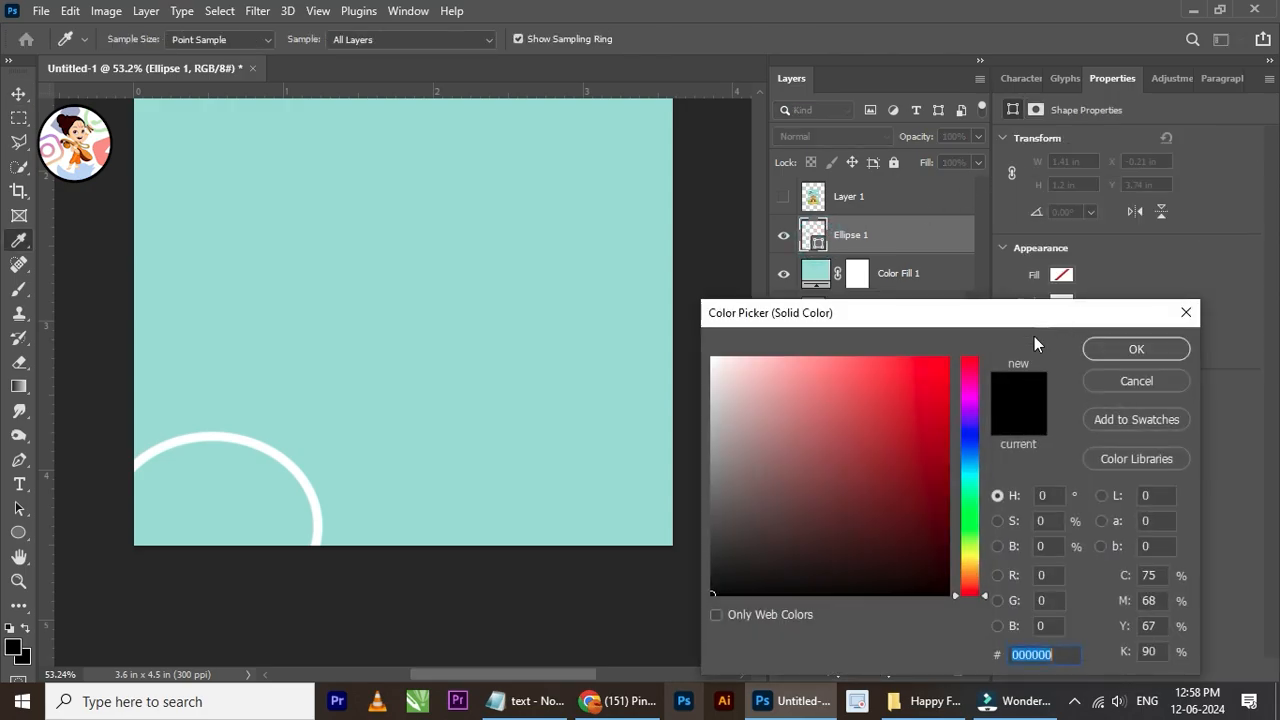
pyautogui.click(1150, 389)
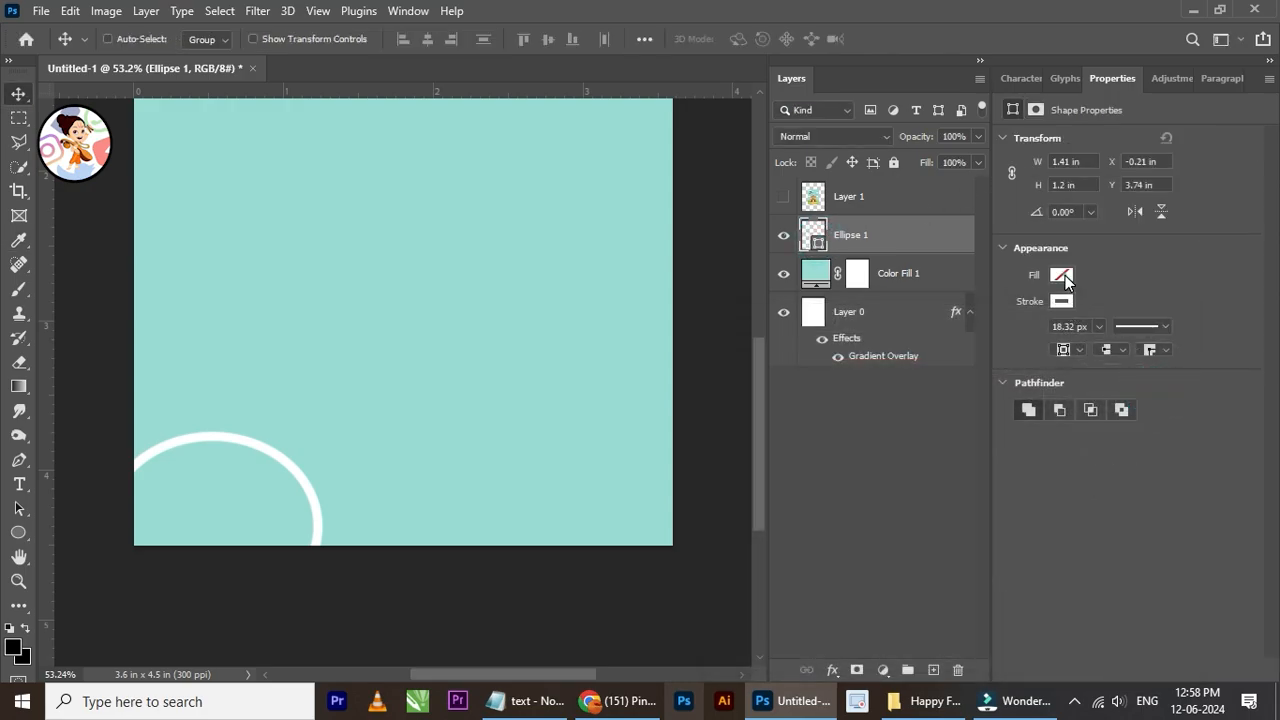
pyautogui.click(1062, 276)
pyautogui.click(1080, 272)
pyautogui.click(1063, 302)
pyautogui.click(1023, 338)
# Step: Fill the ellipse with a solid medium green
pyautogui.click(1062, 274)
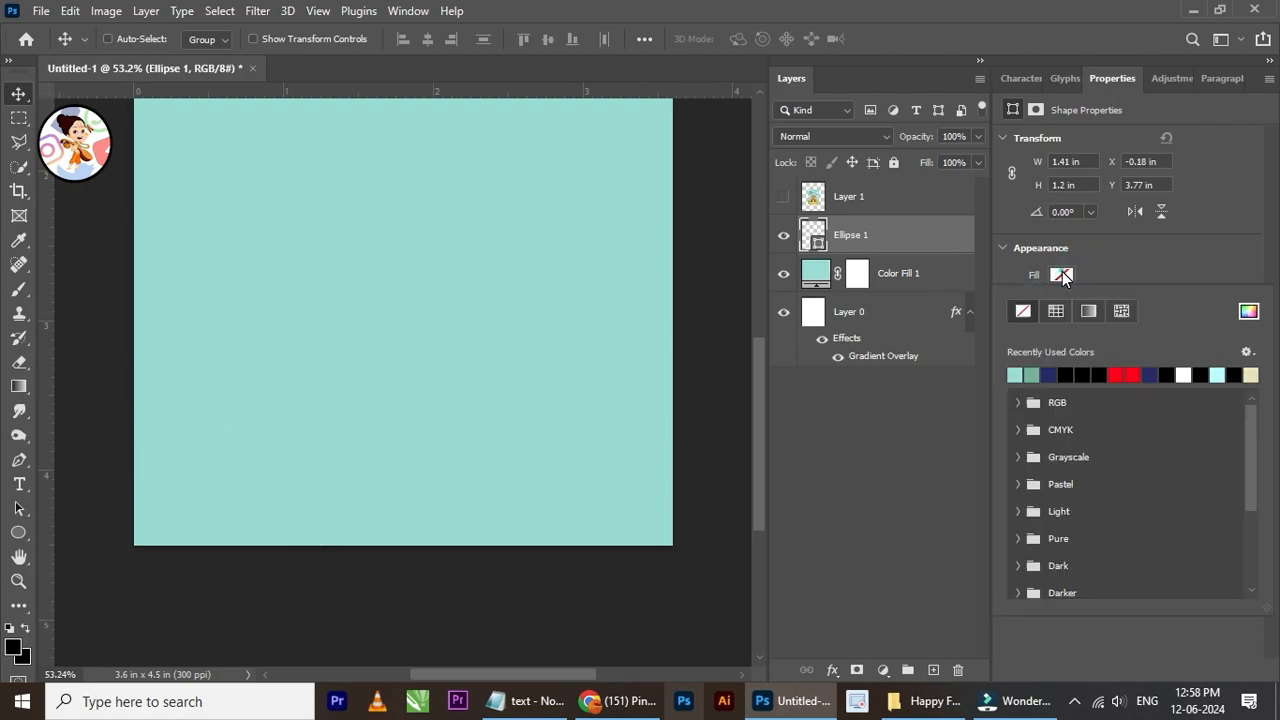
pyautogui.click(1247, 311)
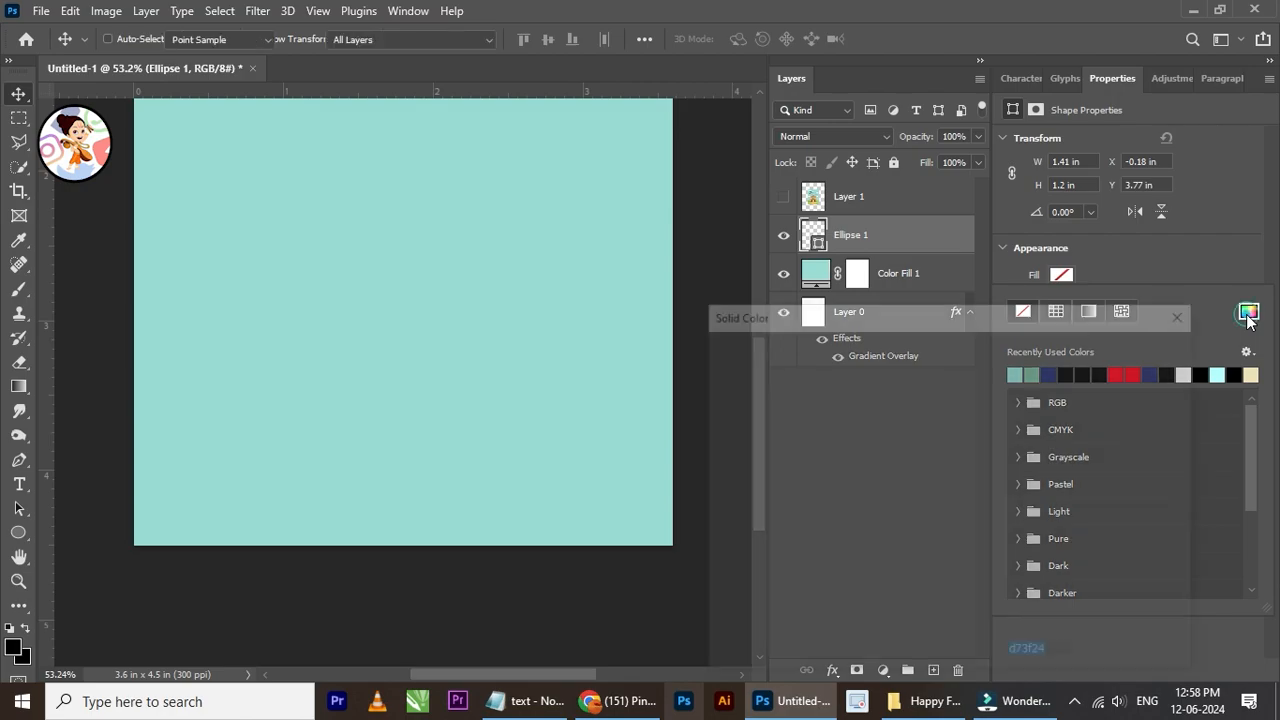
pyautogui.click(972, 536)
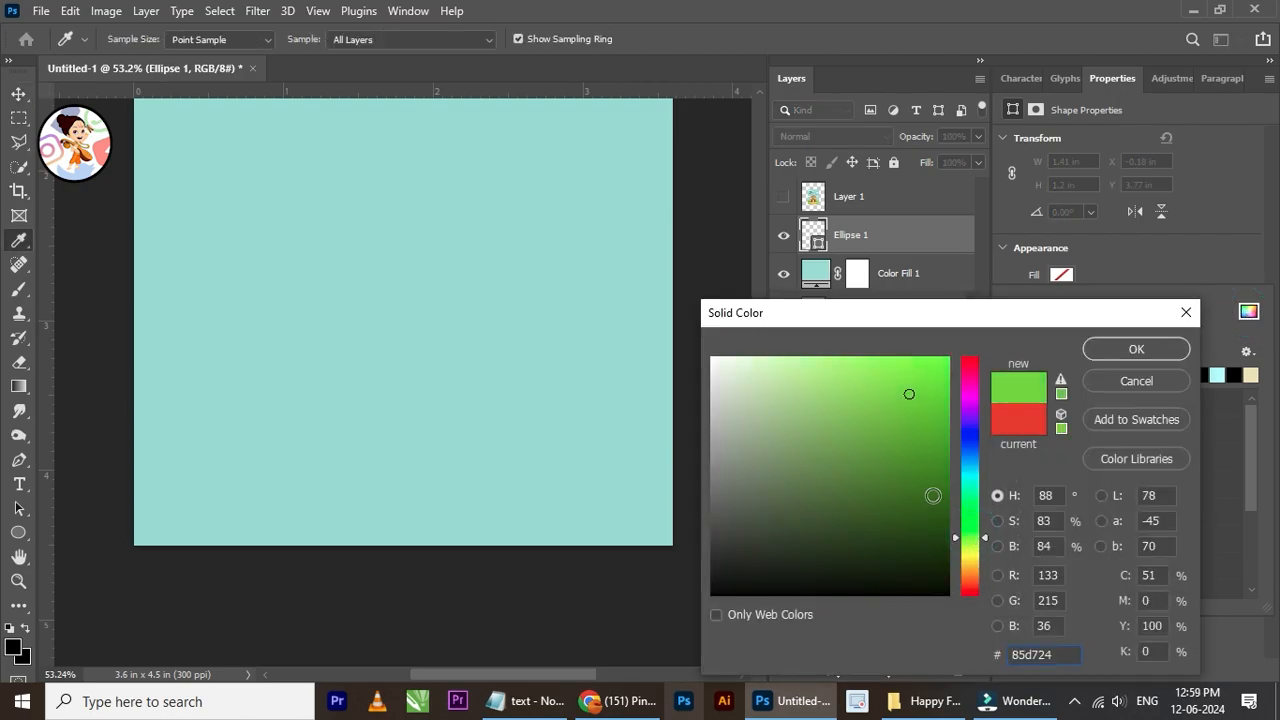
pyautogui.click(930, 494)
pyautogui.click(940, 524)
pyautogui.click(939, 535)
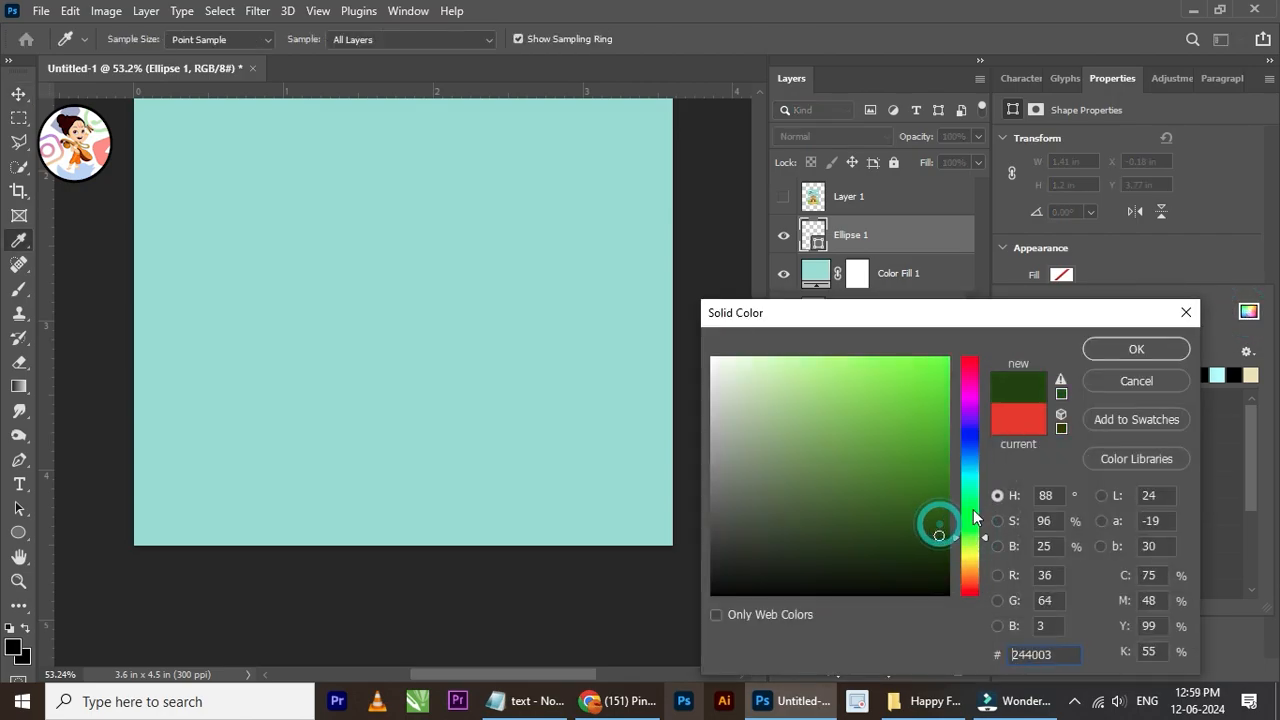
pyautogui.click(1134, 349)
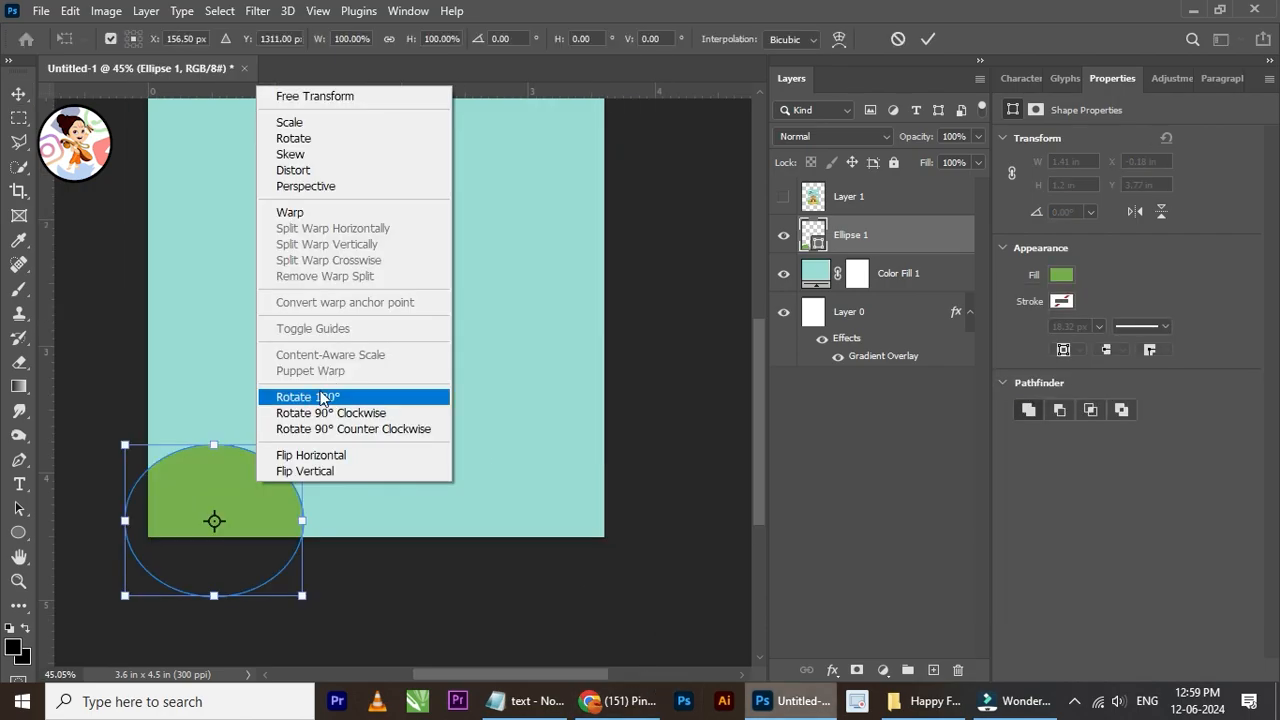
# Step: Warp the green ellipse into a low wavy hill and move it down into the canvas's lower-left corner
pyautogui.click(329, 207)
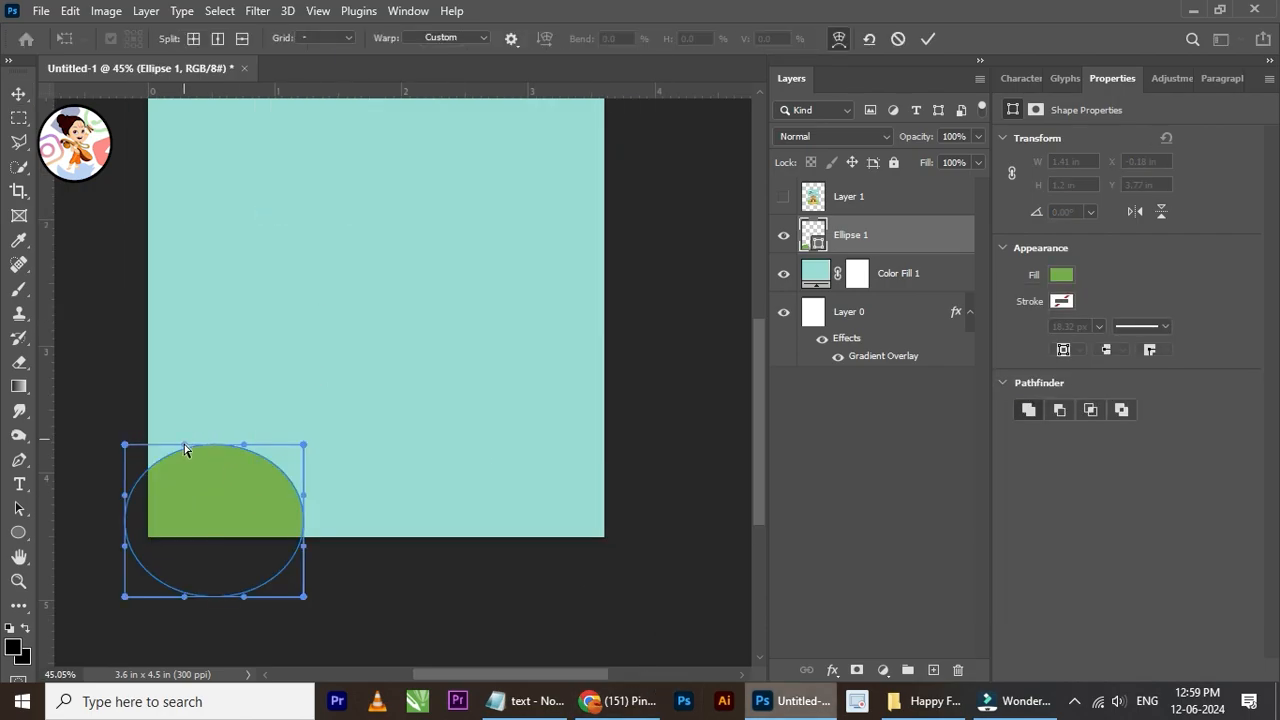
pyautogui.moveTo(244, 443); pyautogui.dragTo(220, 520)
pyautogui.click(23, 98)
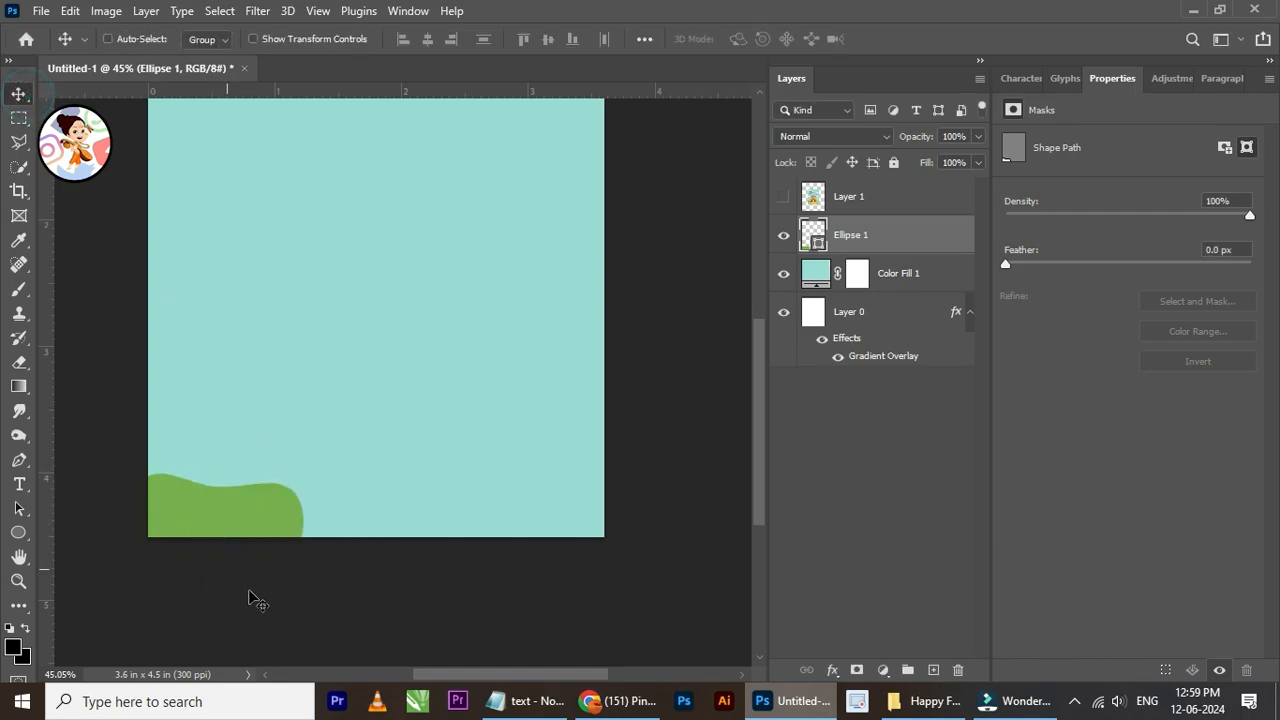
pyautogui.scroll(3, 256, 591)
pyautogui.moveTo(227, 511); pyautogui.dragTo(213, 546)
pyautogui.scroll(-1, 229, 537)
pyautogui.press('j')
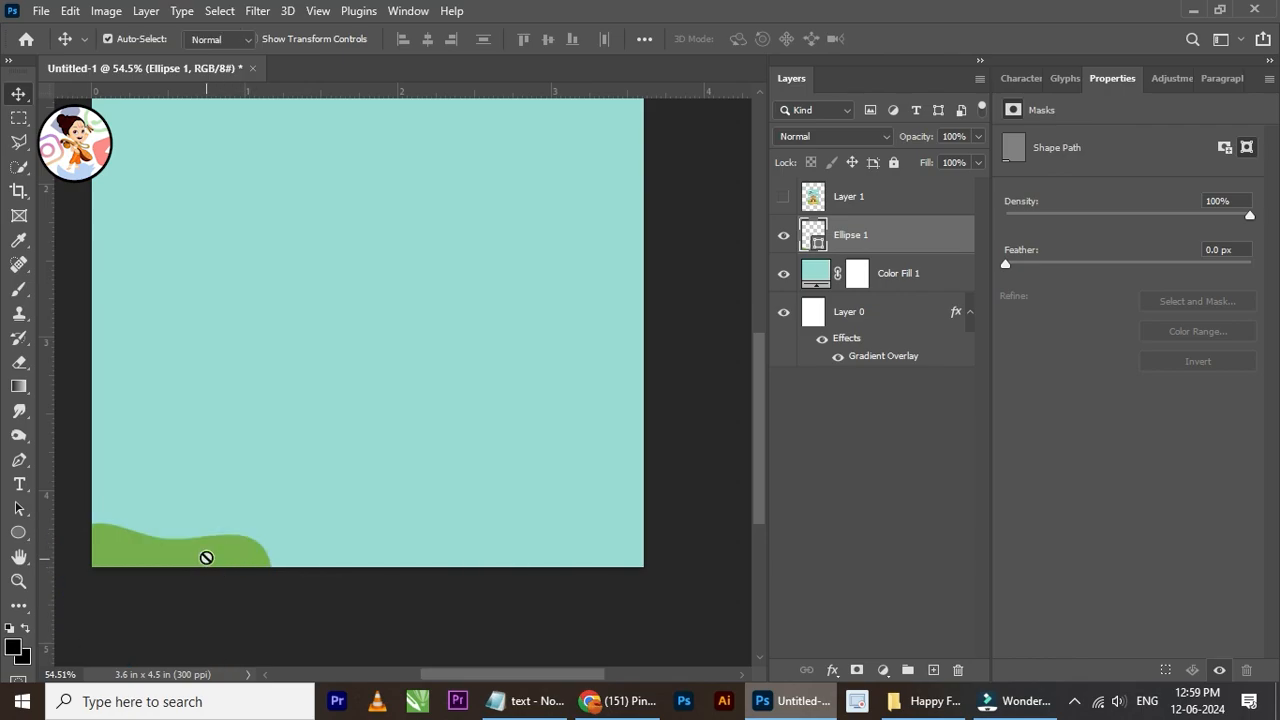
pyautogui.click(205, 556)
pyautogui.click(562, 273)
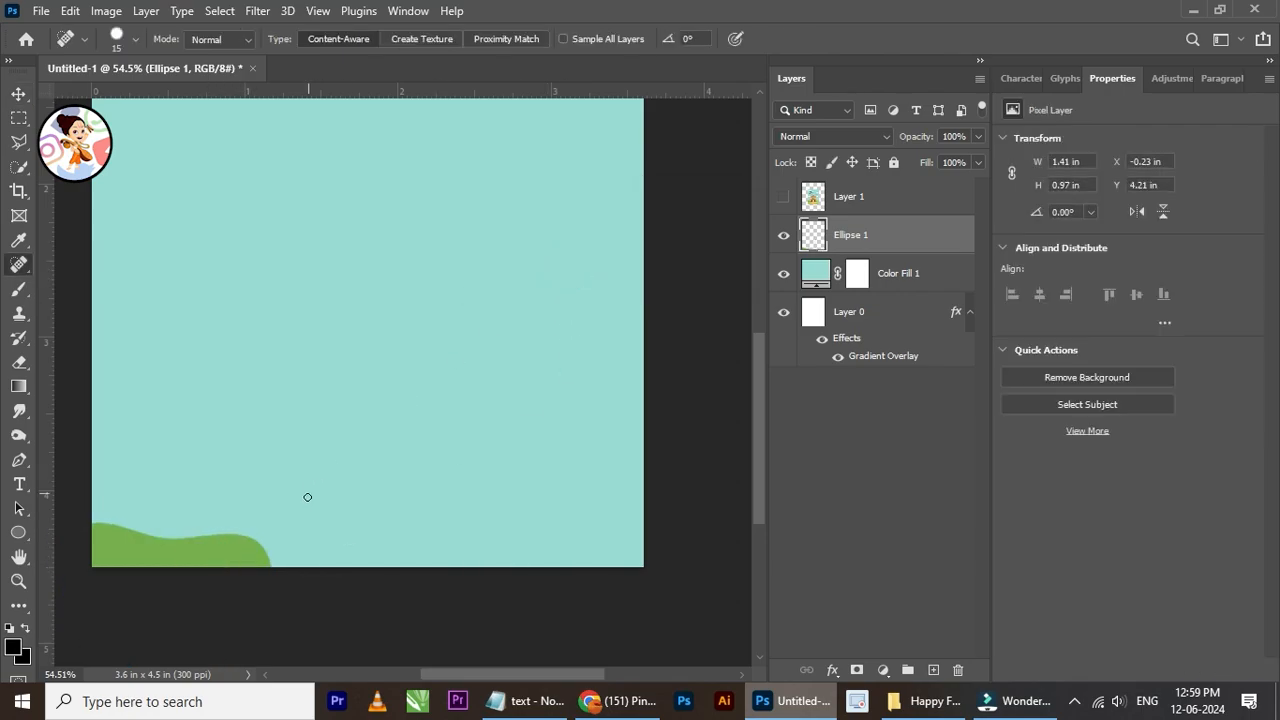
pyautogui.click(17, 94)
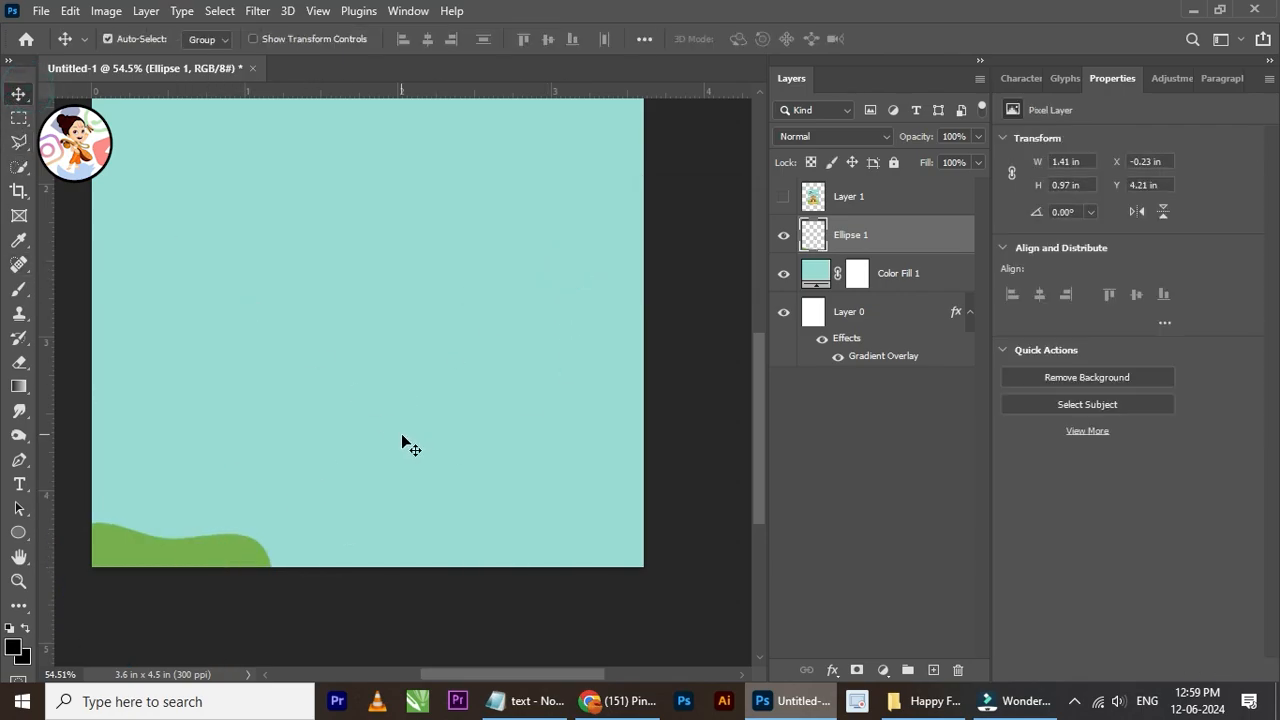
pyautogui.hotkey('ctrl', 'z')
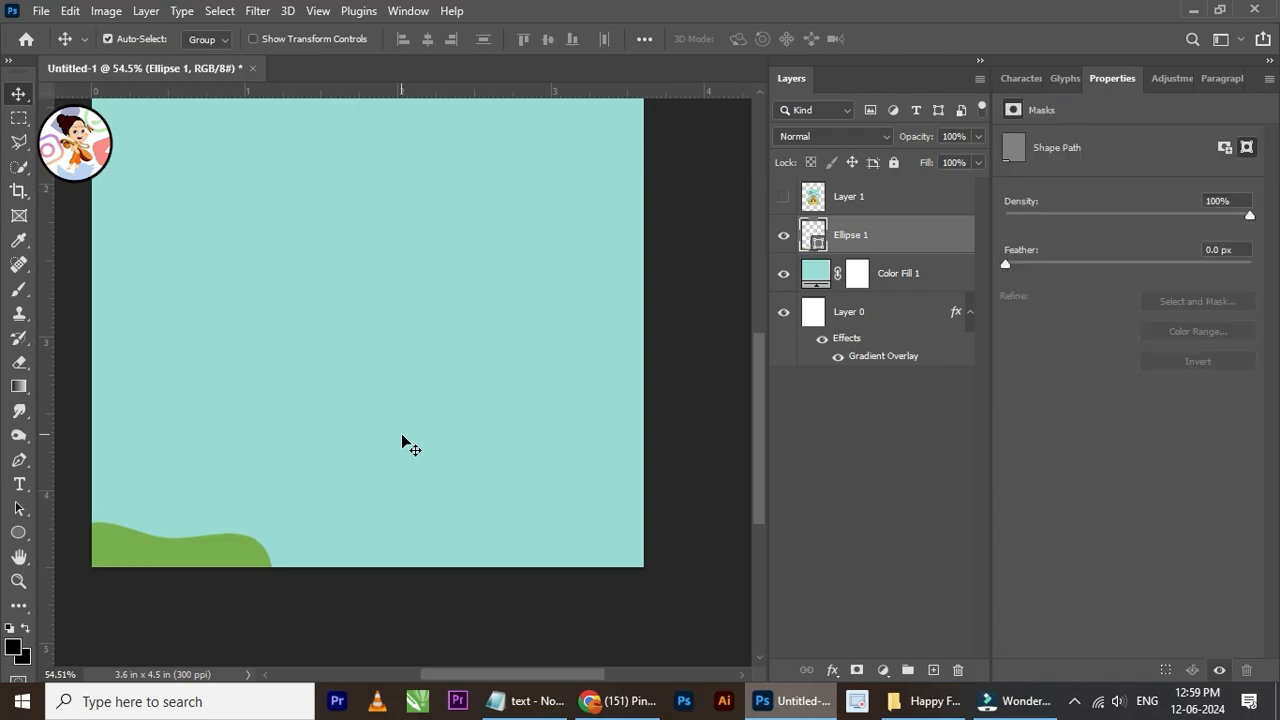
pyautogui.press('j')
pyautogui.click(20, 118)
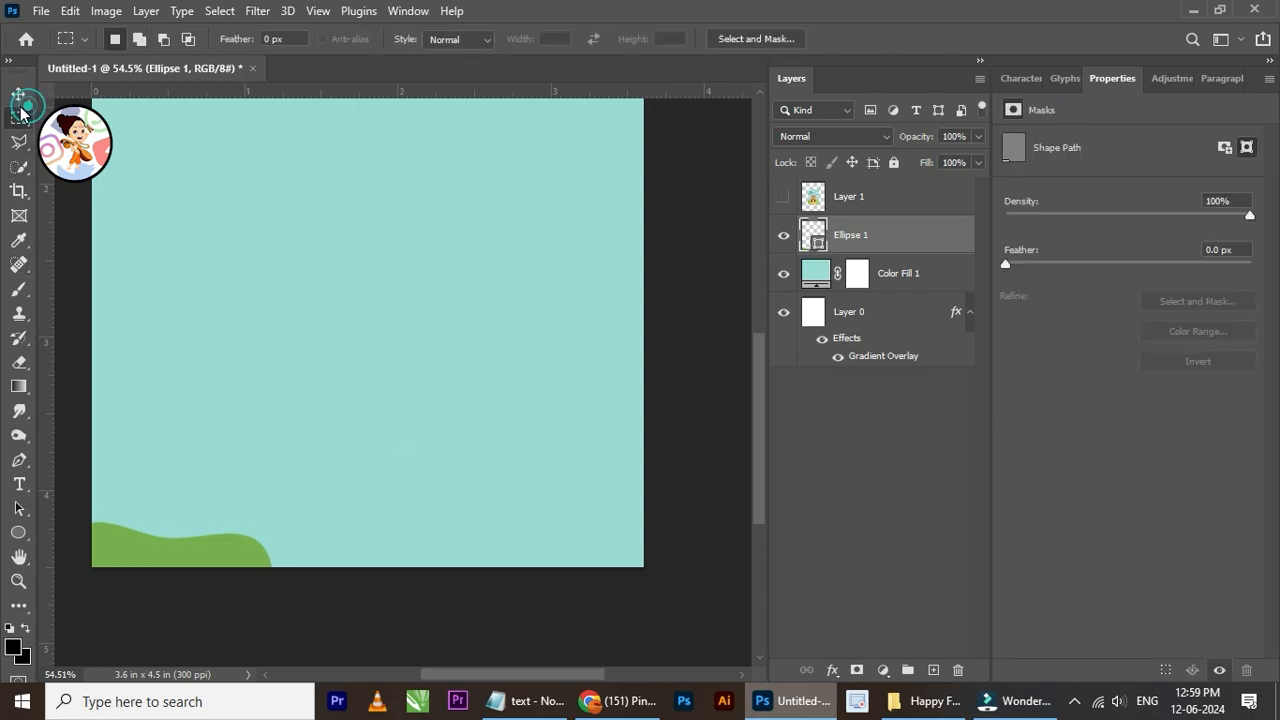
# Step: Duplicate the green hill, enlarge the copy to about 154% and place it along the middle of the canvas's lower edge
pyautogui.hotkey('ctrl', 'j')
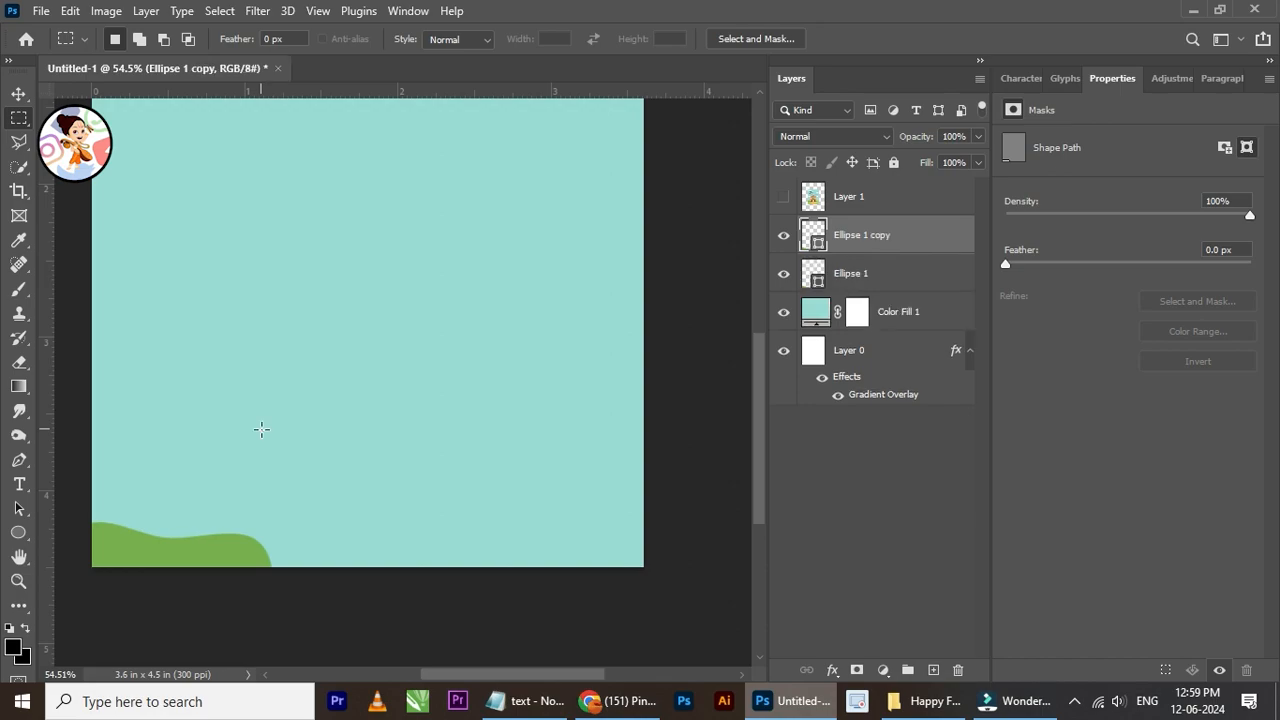
pyautogui.hotkey('ctrl', 't')
pyautogui.moveTo(217, 554); pyautogui.dragTo(400, 520)
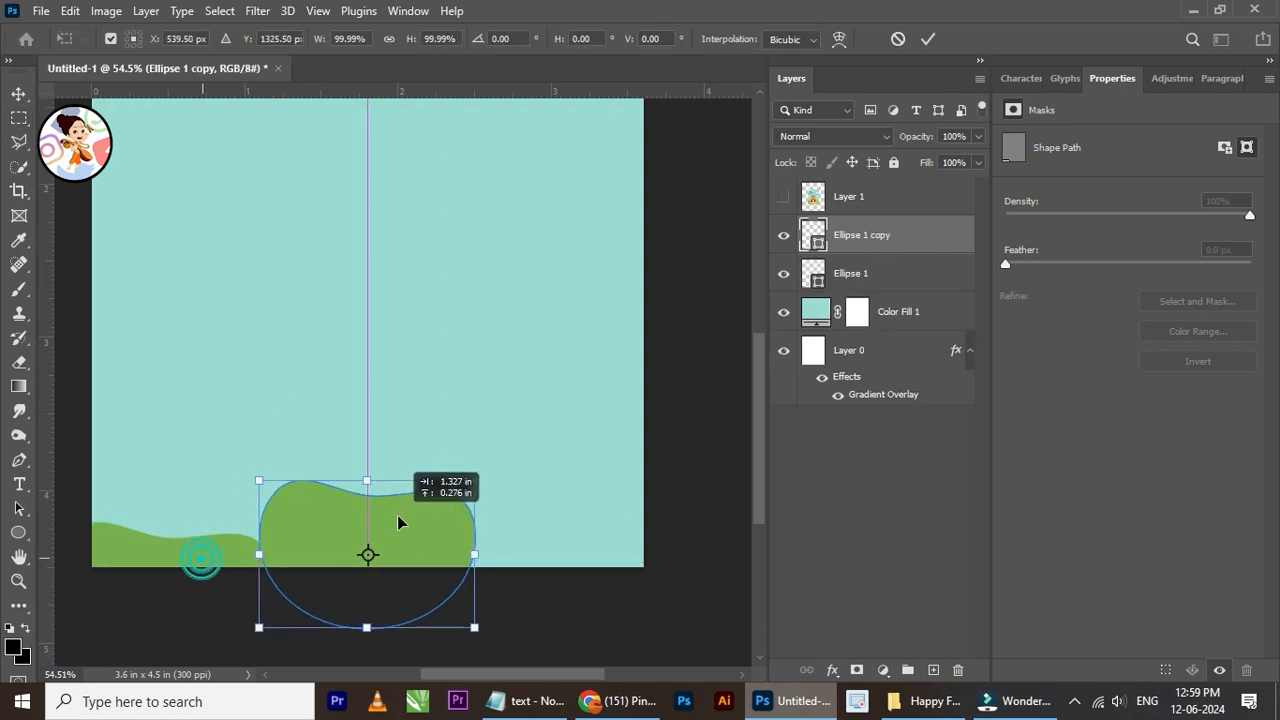
pyautogui.moveTo(466, 474); pyautogui.dragTo(598, 412)
pyautogui.moveTo(475, 555); pyautogui.dragTo(408, 625)
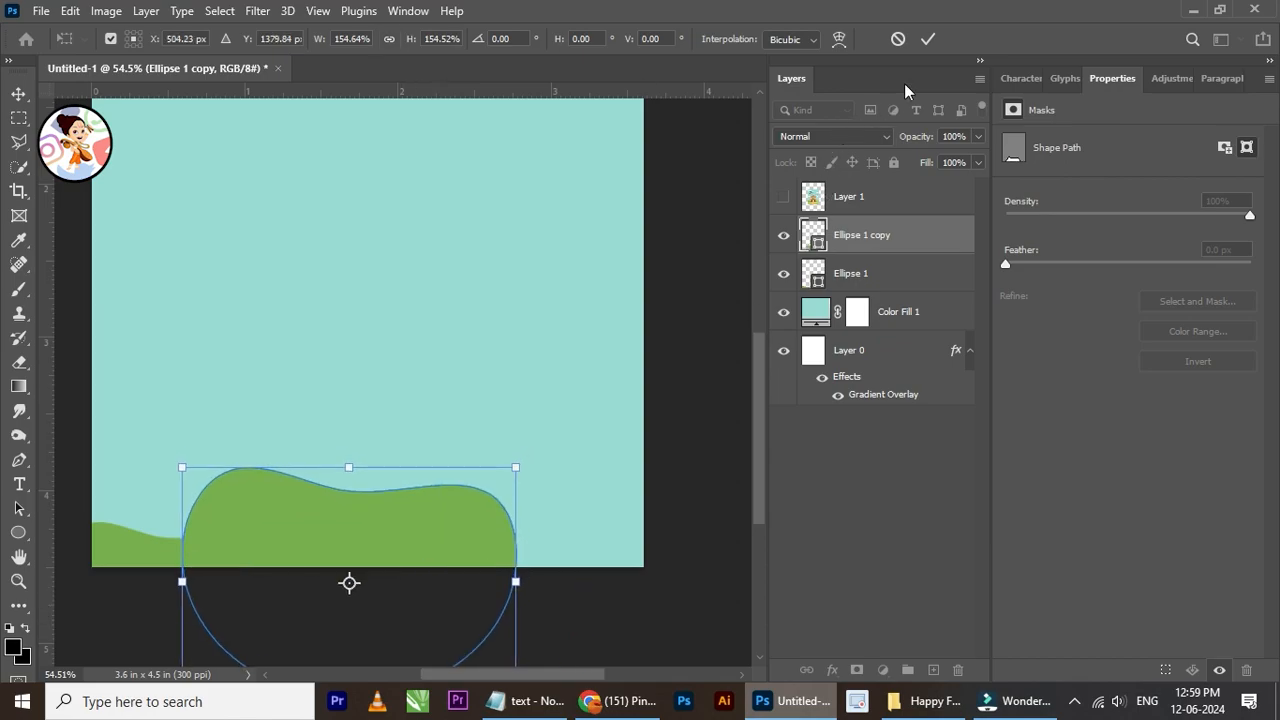
pyautogui.click(926, 39)
pyautogui.scroll(-1, 380, 514)
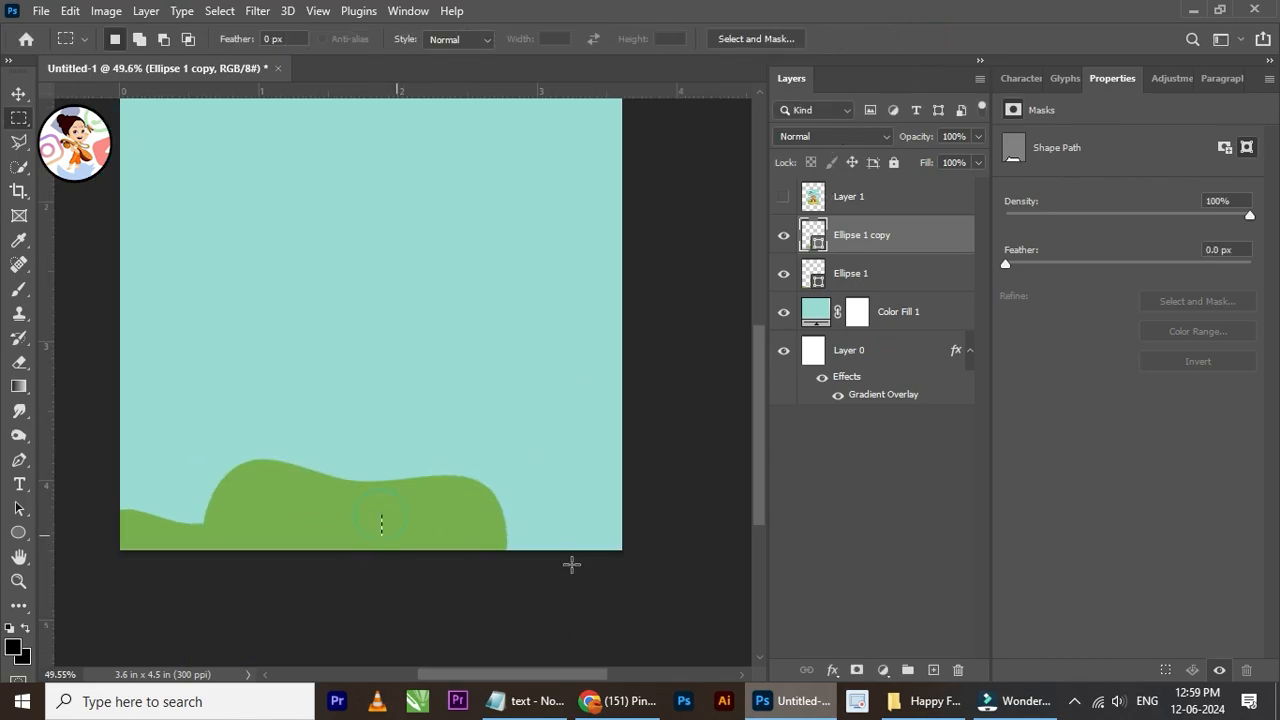
# Step: Reshape the enlarged hill copy so it peaks on its left side and slopes down to the canvas's lower edge
pyautogui.click(18, 93)
pyautogui.scroll(2, 306, 534)
pyautogui.hotkey('ctrl', 't')
pyautogui.moveTo(626, 429); pyautogui.dragTo(600, 507)
pyautogui.moveTo(465, 525); pyautogui.dragTo(441, 587)
pyautogui.click(926, 40)
pyautogui.scroll(-1, 443, 434)
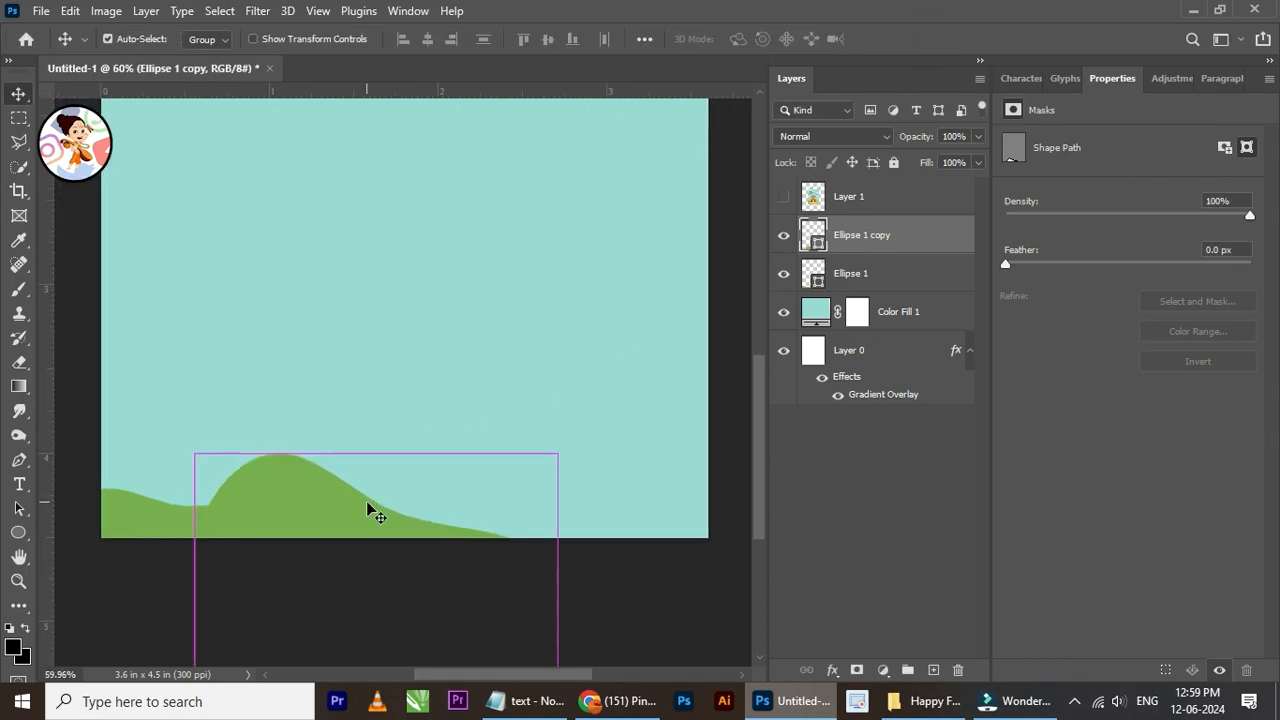
# Step: Duplicate the middle hill and fit the copy into the canvas's lower-right corner, scaled to about 114% and rotated about -34°
pyautogui.hotkey('ctrl', 'j')
pyautogui.moveTo(333, 492); pyautogui.dragTo(552, 460)
pyautogui.hotkey('ctrl', 't')
pyautogui.scroll(-2, 524, 463)
pyautogui.moveTo(680, 400); pyautogui.dragTo(629, 352)
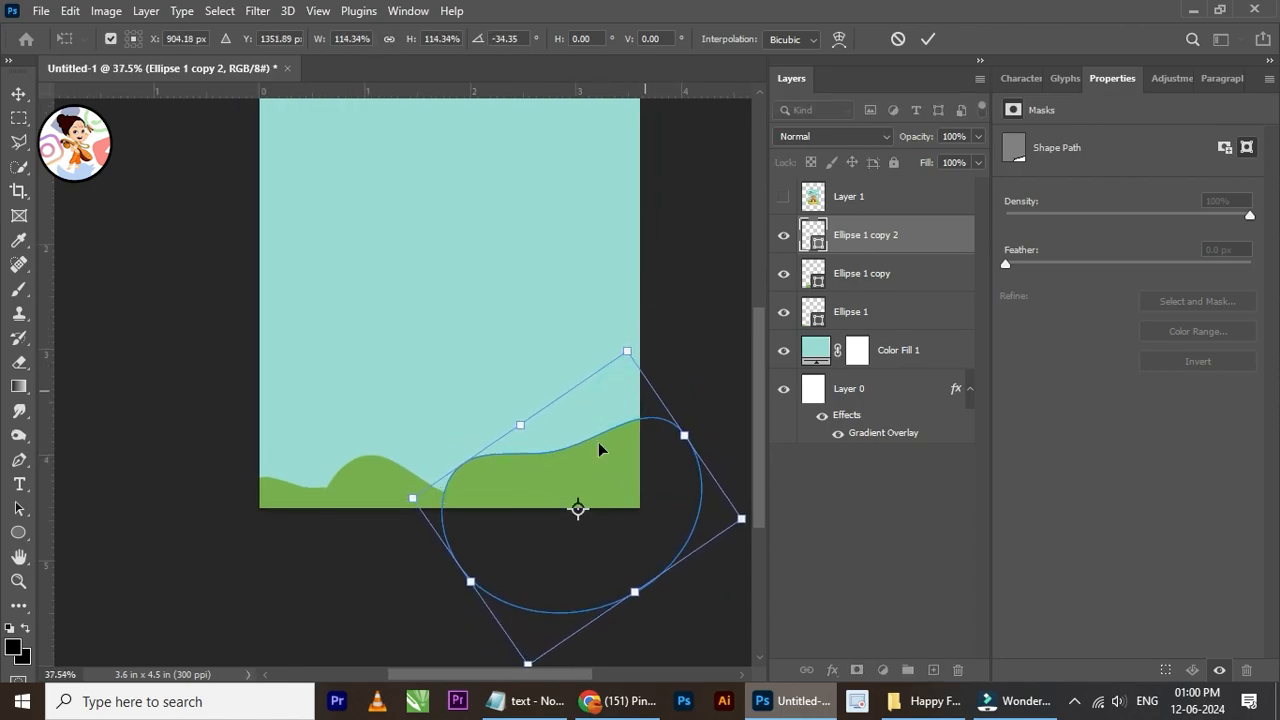
pyautogui.click(926, 39)
pyautogui.scroll(1, 495, 488)
pyautogui.moveTo(544, 470); pyautogui.dragTo(545, 498)
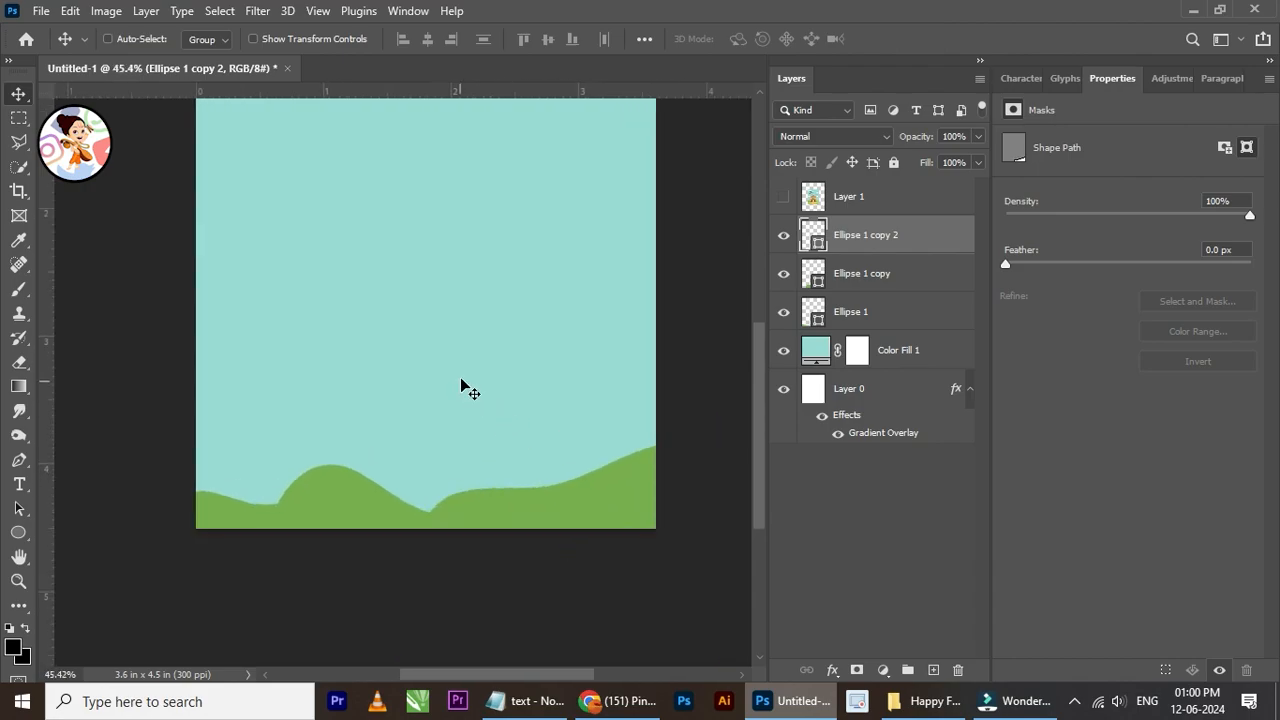
# Step: Group the three hill layers and place a duplicate of the group beneath the original in the layer order
pyautogui.keyDown('shift'); pyautogui.click(887, 279); pyautogui.keyUp('shift')
pyautogui.keyDown('shift'); pyautogui.click(863, 314); pyautogui.keyUp('shift')
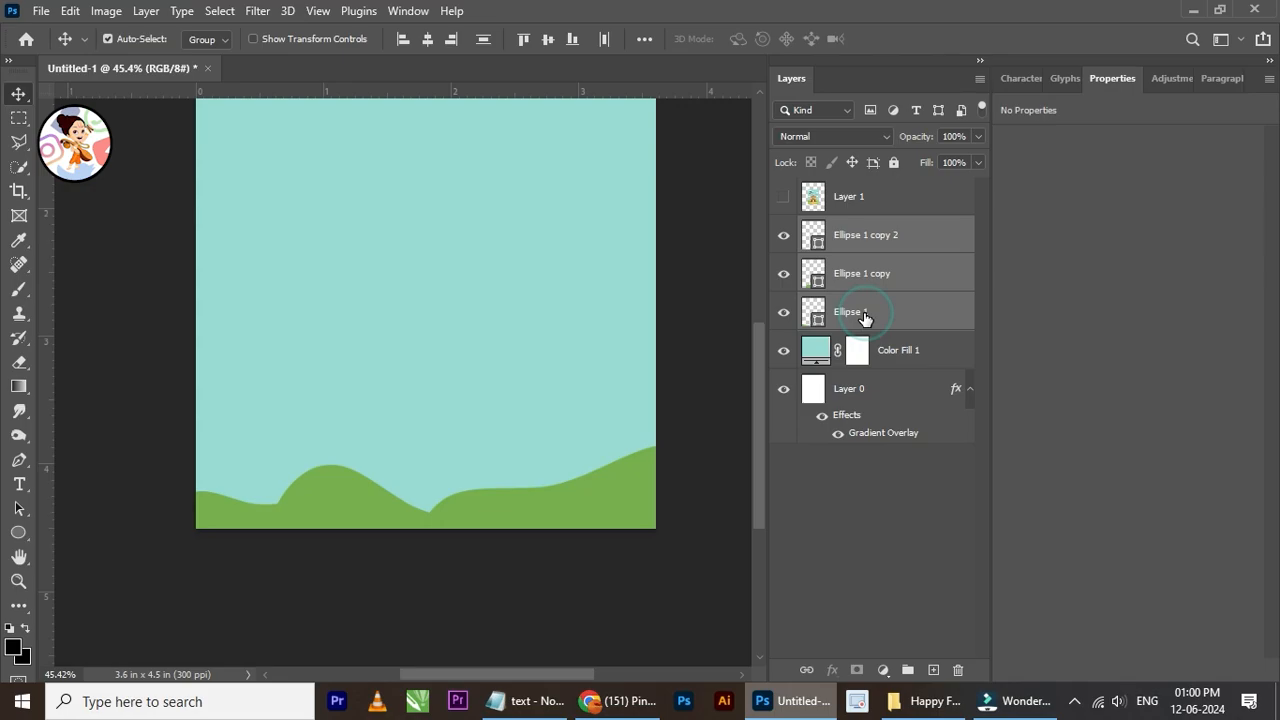
pyautogui.hotkey('ctrl', 'g')
pyautogui.scroll(1, 543, 488)
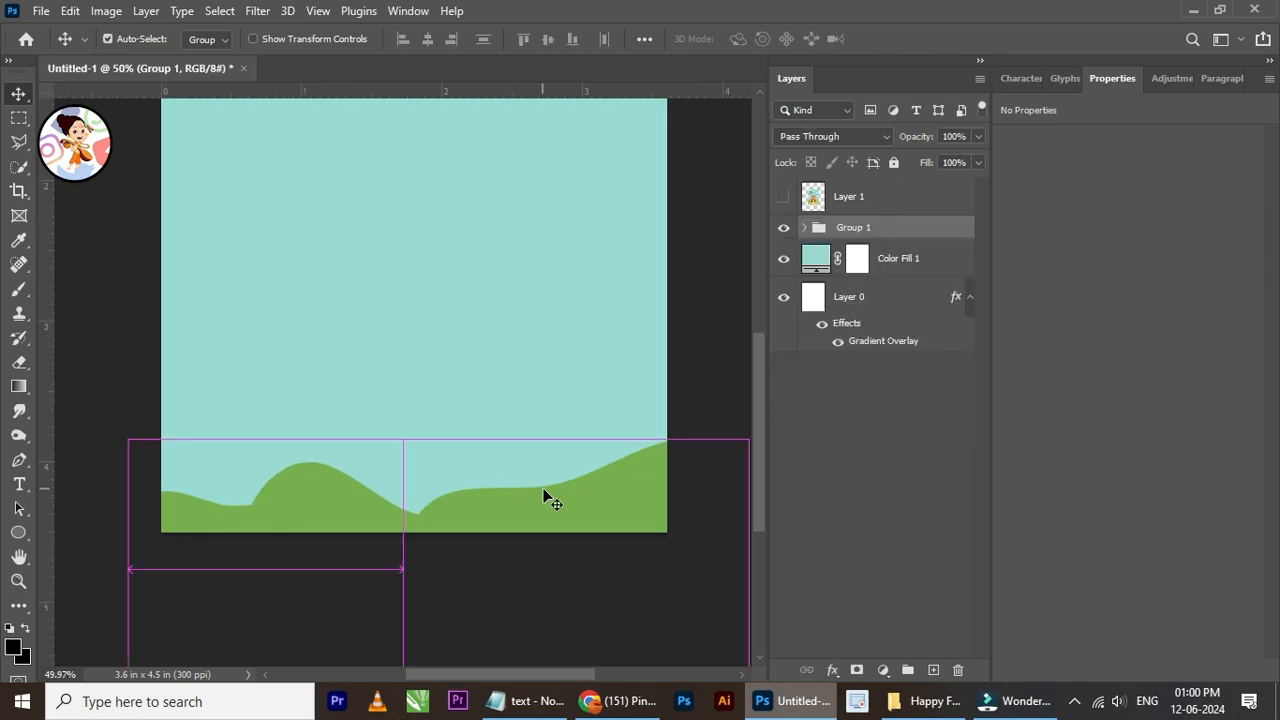
pyautogui.hotkey('ctrl', 'j')
pyautogui.moveTo(875, 257)
pyautogui.mouseDown()
pyautogui.moveTo(886, 251)
pyautogui.moveTo(887, 272)
pyautogui.mouseUp()
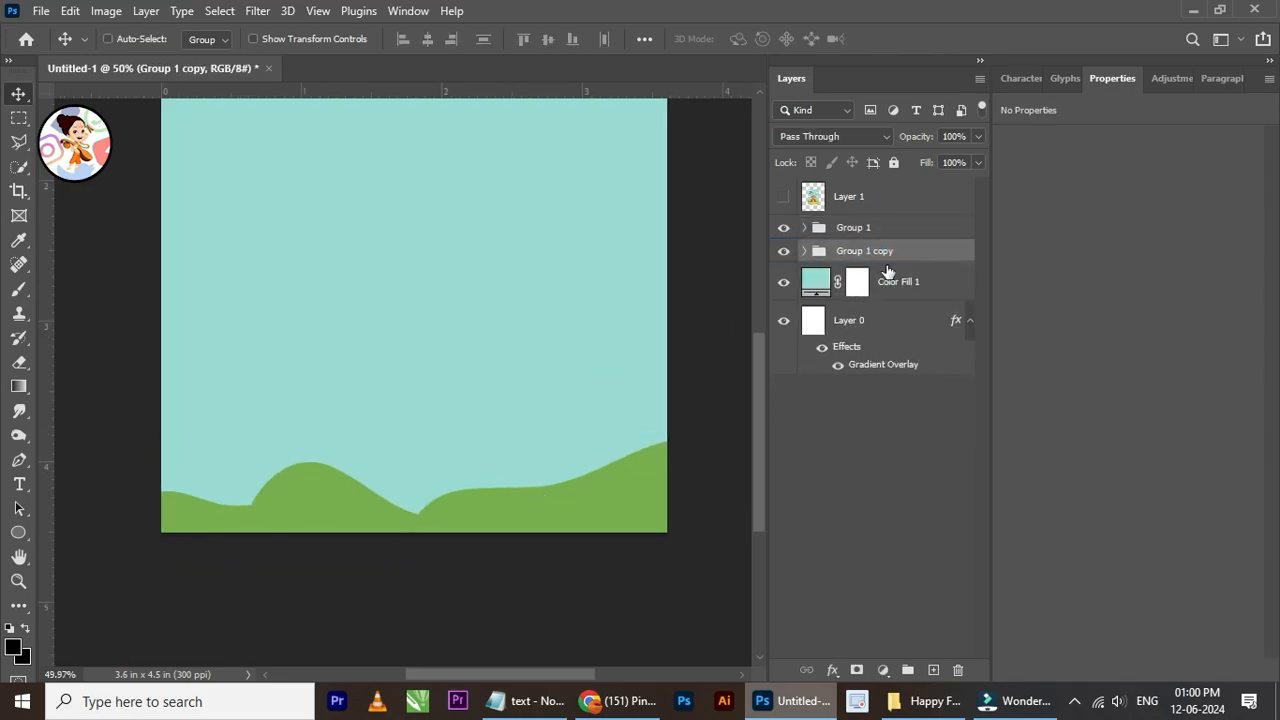
# Step: Apply a Color Overlay in a lighter, muted green to the duplicated hill group
pyautogui.click(846, 676)
pyautogui.click(912, 600)
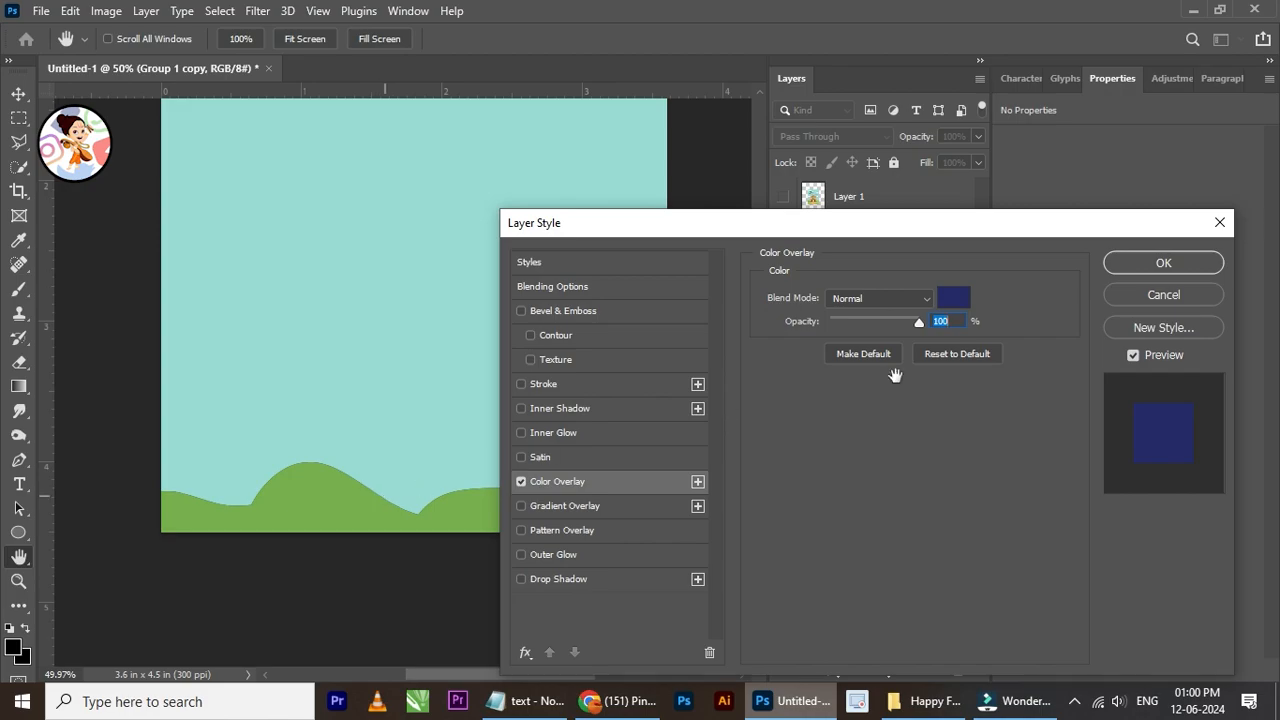
pyautogui.click(963, 298)
pyautogui.click(343, 491)
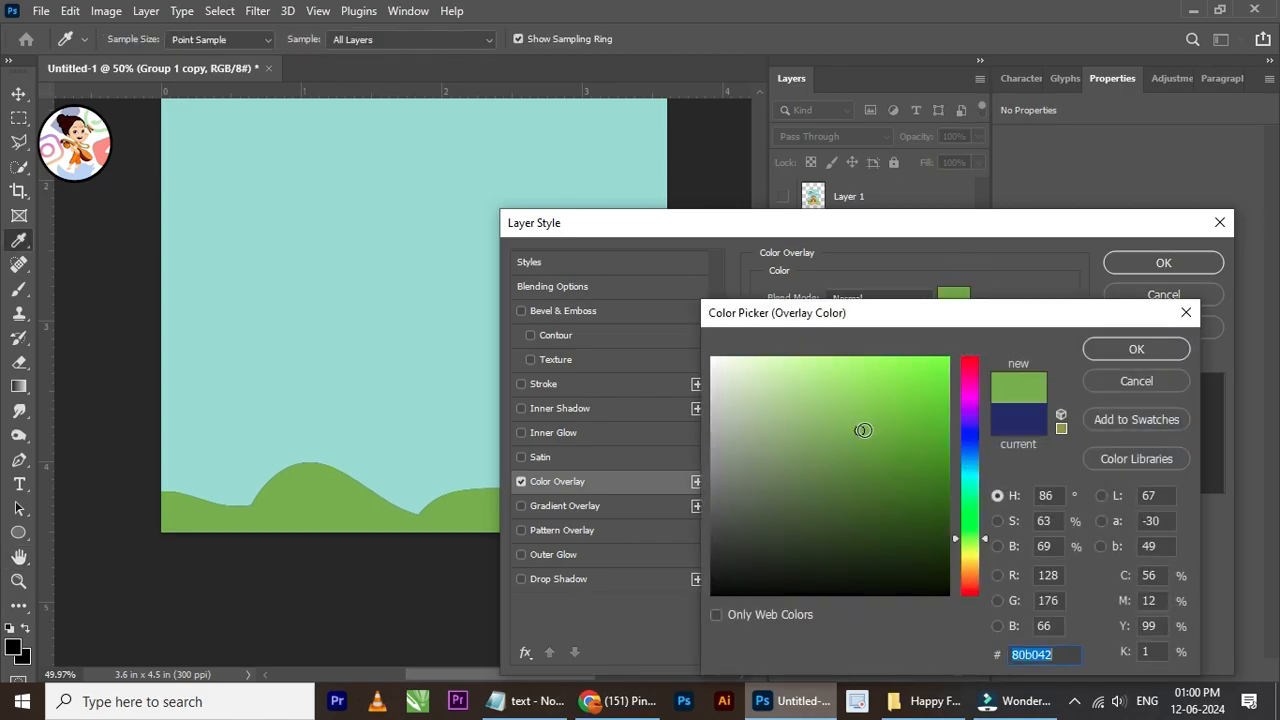
pyautogui.click(792, 405)
pyautogui.moveTo(789, 407)
pyautogui.mouseDown()
pyautogui.moveTo(814, 449)
pyautogui.moveTo(789, 434)
pyautogui.mouseUp()
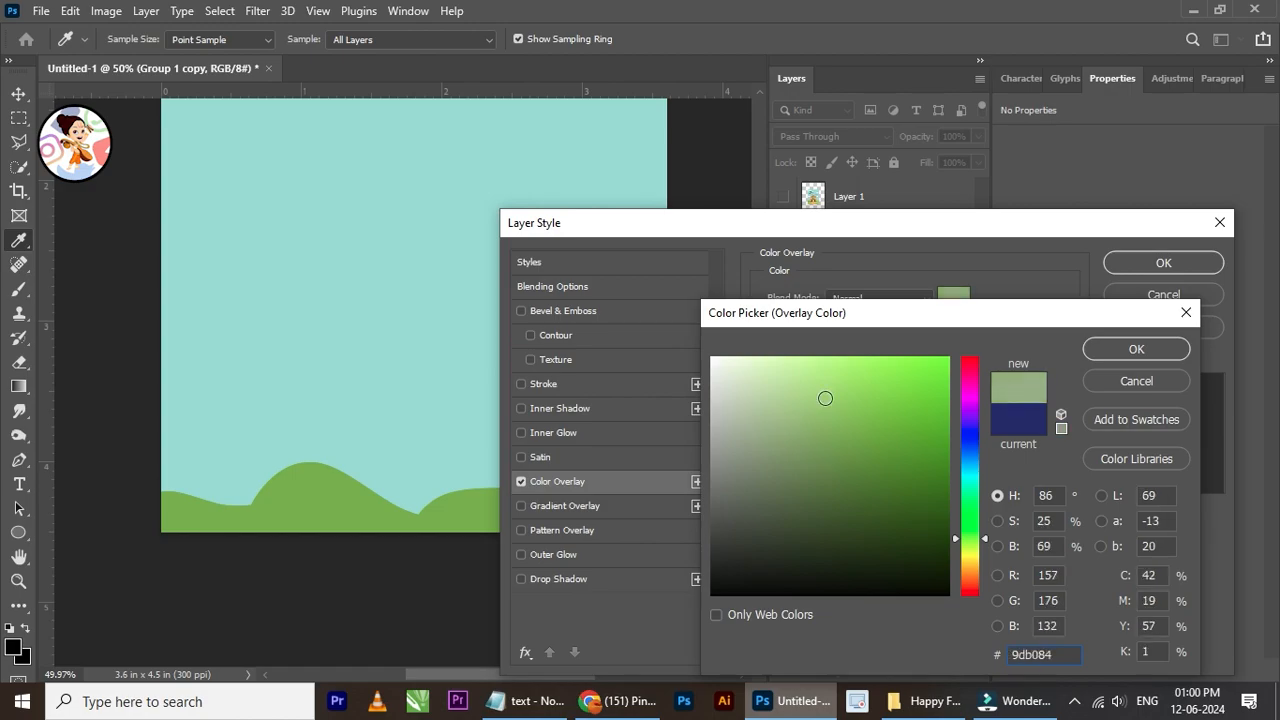
pyautogui.click(1164, 262)
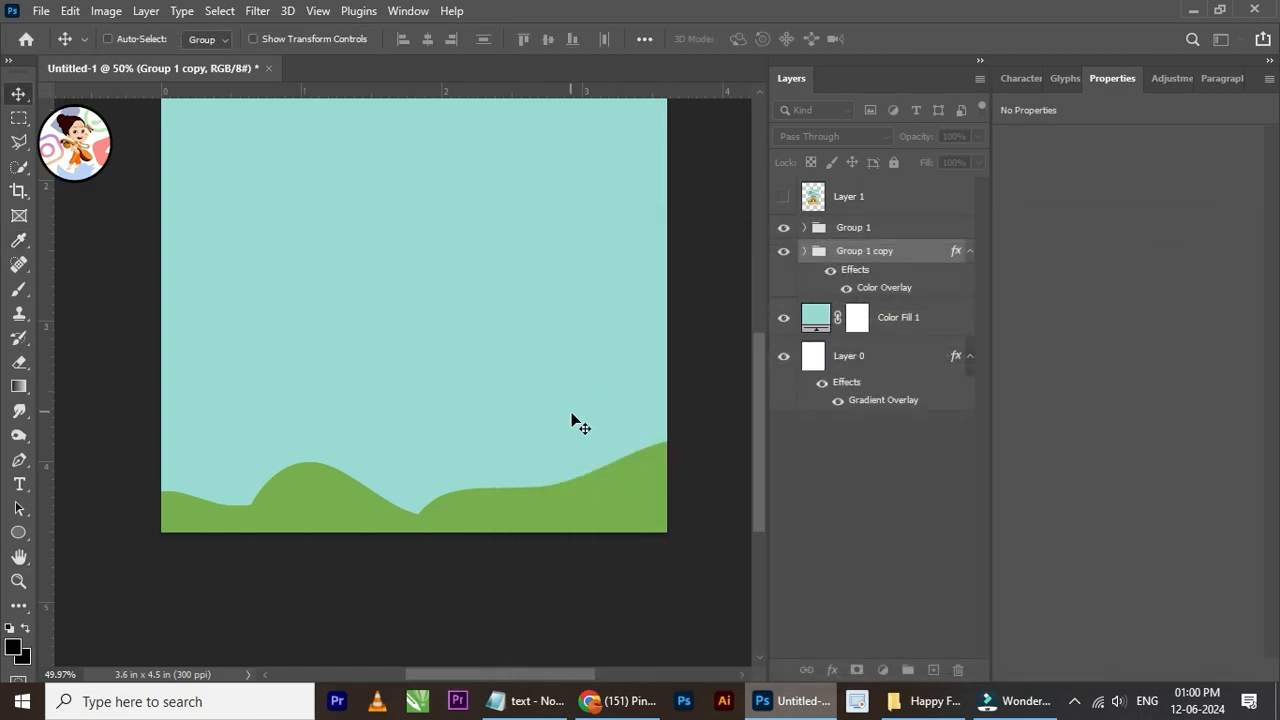
# Step: Change the duplicated hill group's Color Overlay to a brighter light green, 98ce52
pyautogui.scroll(1, 571, 423)
pyautogui.scroll(-1, 557, 433)
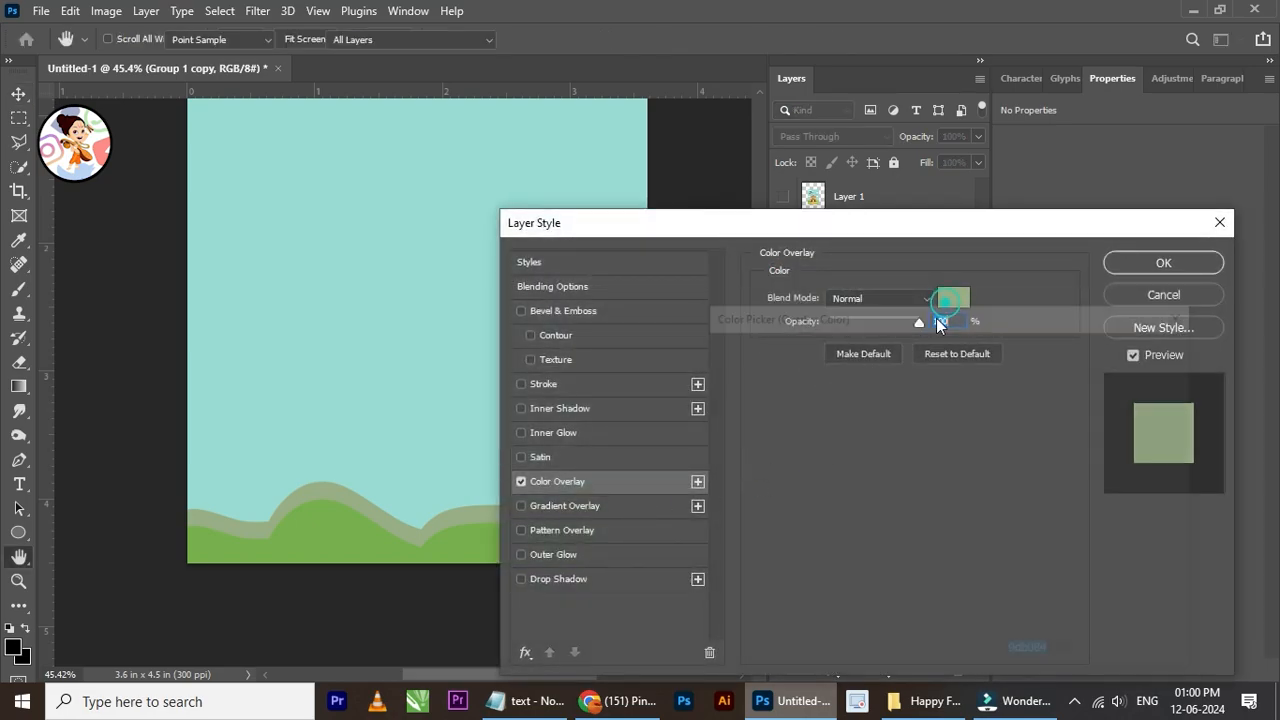
pyautogui.click(946, 296)
pyautogui.moveTo(815, 470); pyautogui.dragTo(823, 435)
pyautogui.moveTo(907, 431); pyautogui.dragTo(918, 384)
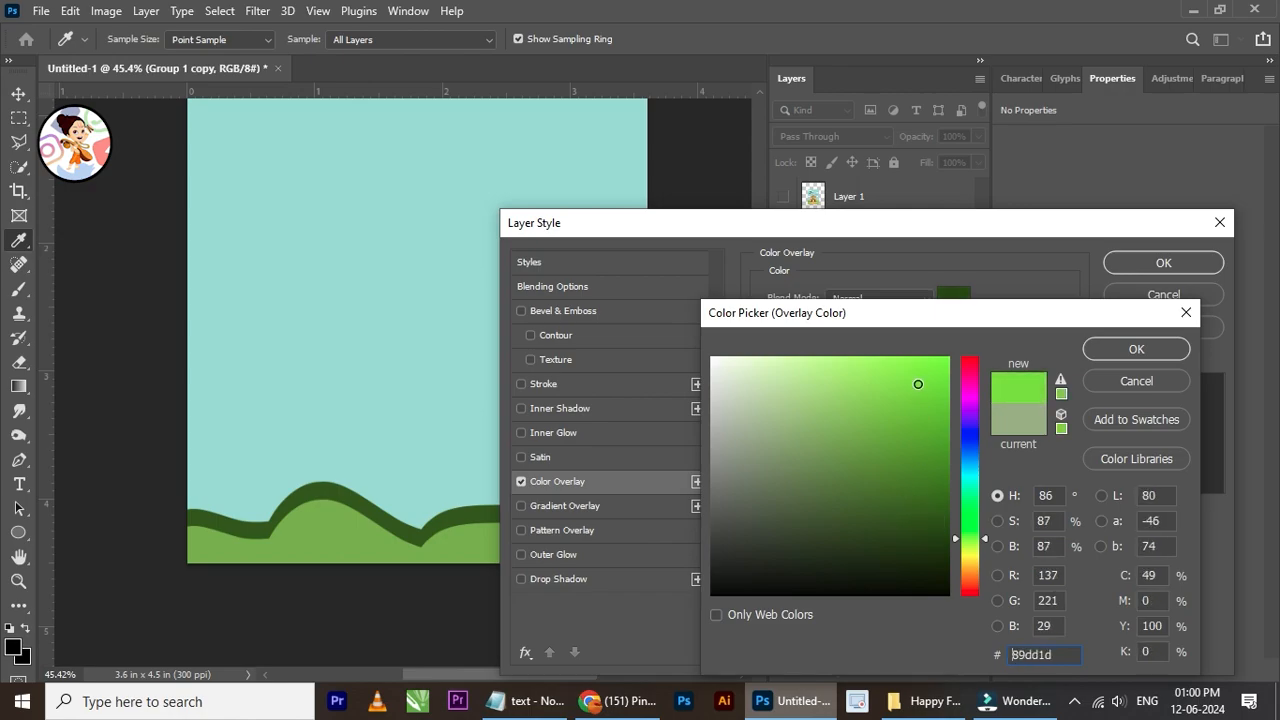
pyautogui.click(906, 384)
pyautogui.moveTo(812, 387)
pyautogui.mouseDown()
pyautogui.moveTo(803, 419)
pyautogui.moveTo(803, 386)
pyautogui.moveTo(823, 368)
pyautogui.moveTo(872, 358)
pyautogui.moveTo(810, 362)
pyautogui.mouseUp()
pyautogui.click(813, 362)
pyautogui.click(810, 365)
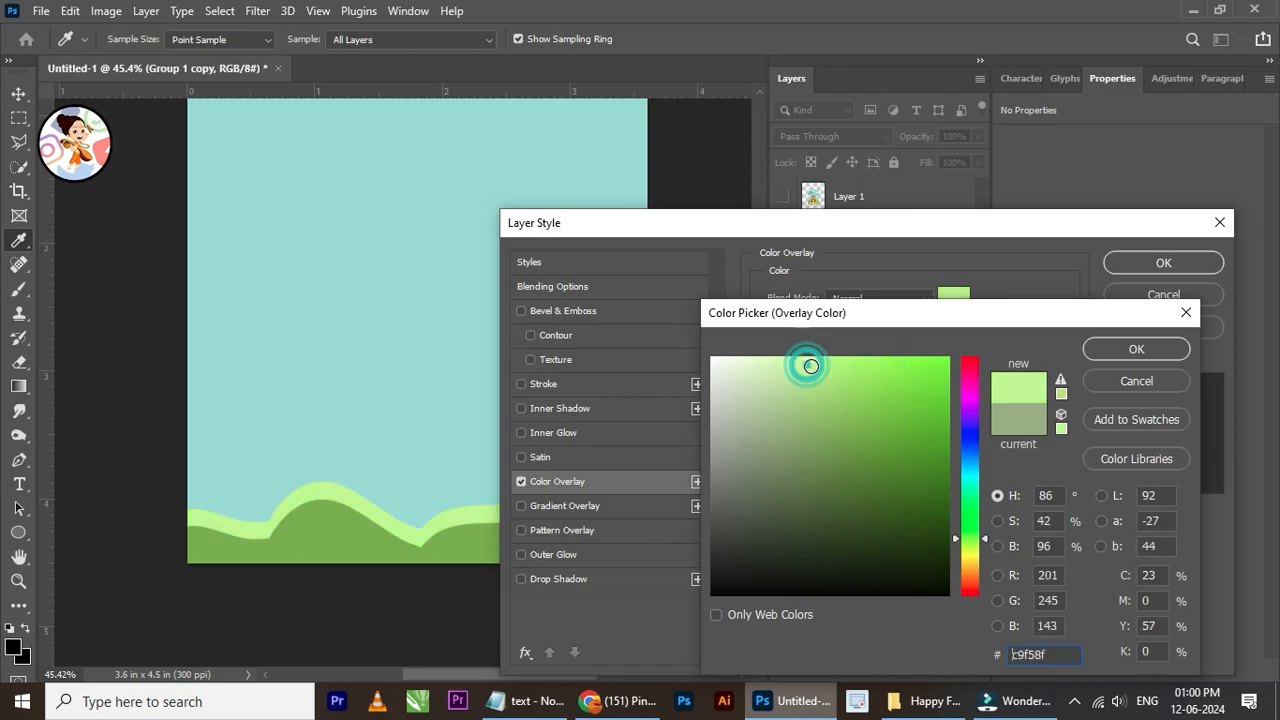
pyautogui.click(771, 424)
pyautogui.moveTo(771, 424); pyautogui.dragTo(769, 515)
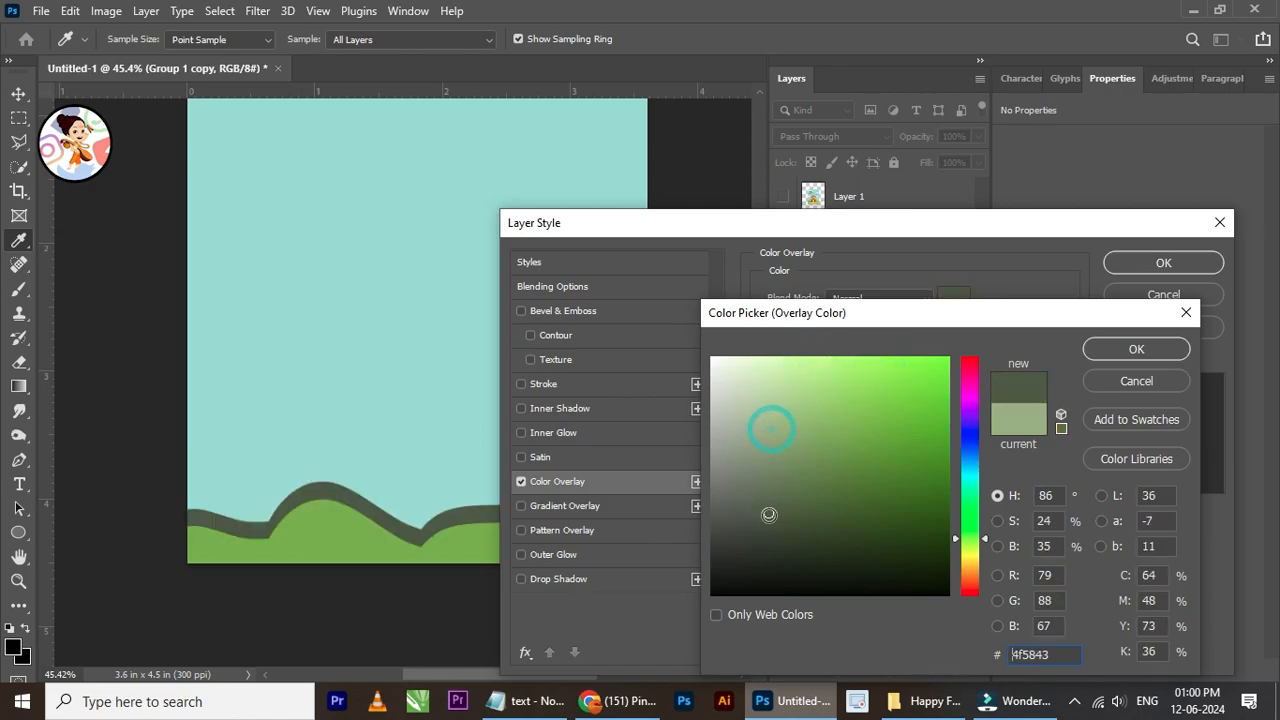
pyautogui.click(917, 551)
pyautogui.click(933, 469)
pyautogui.moveTo(919, 474)
pyautogui.mouseDown()
pyautogui.moveTo(885, 413)
pyautogui.moveTo(854, 402)
pyautogui.mouseUp()
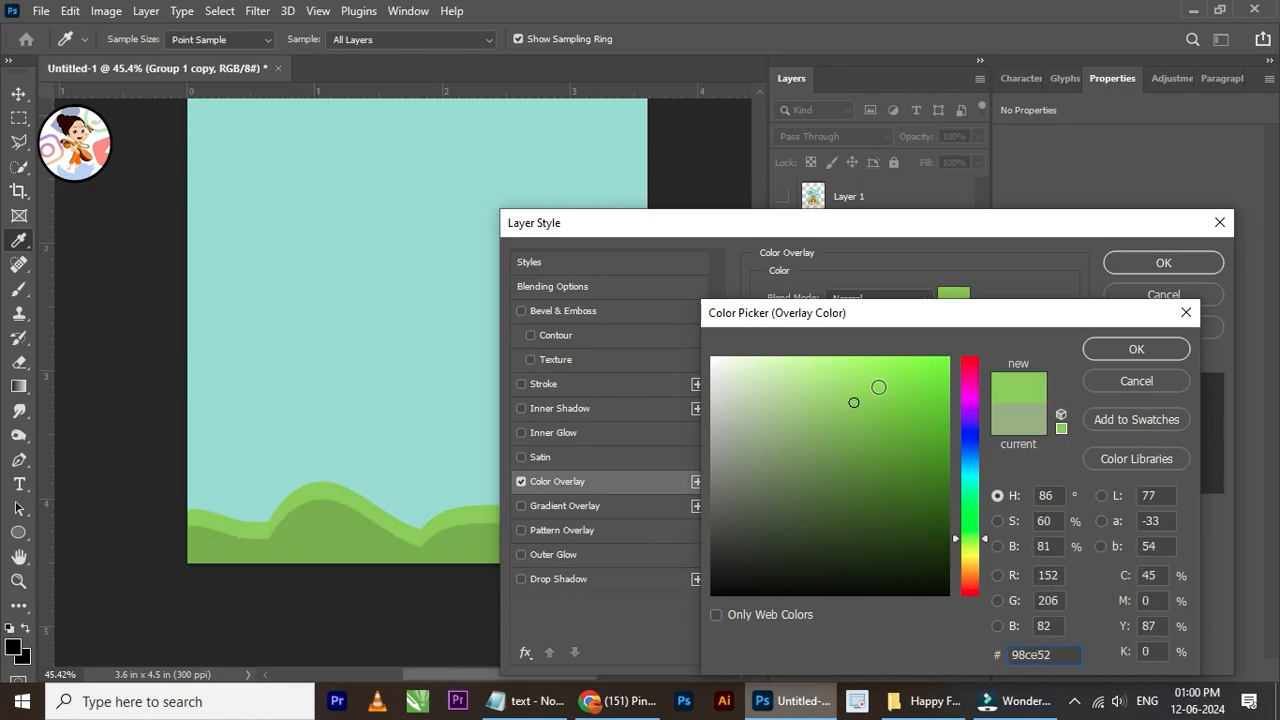
pyautogui.click(1101, 349)
pyautogui.click(1152, 267)
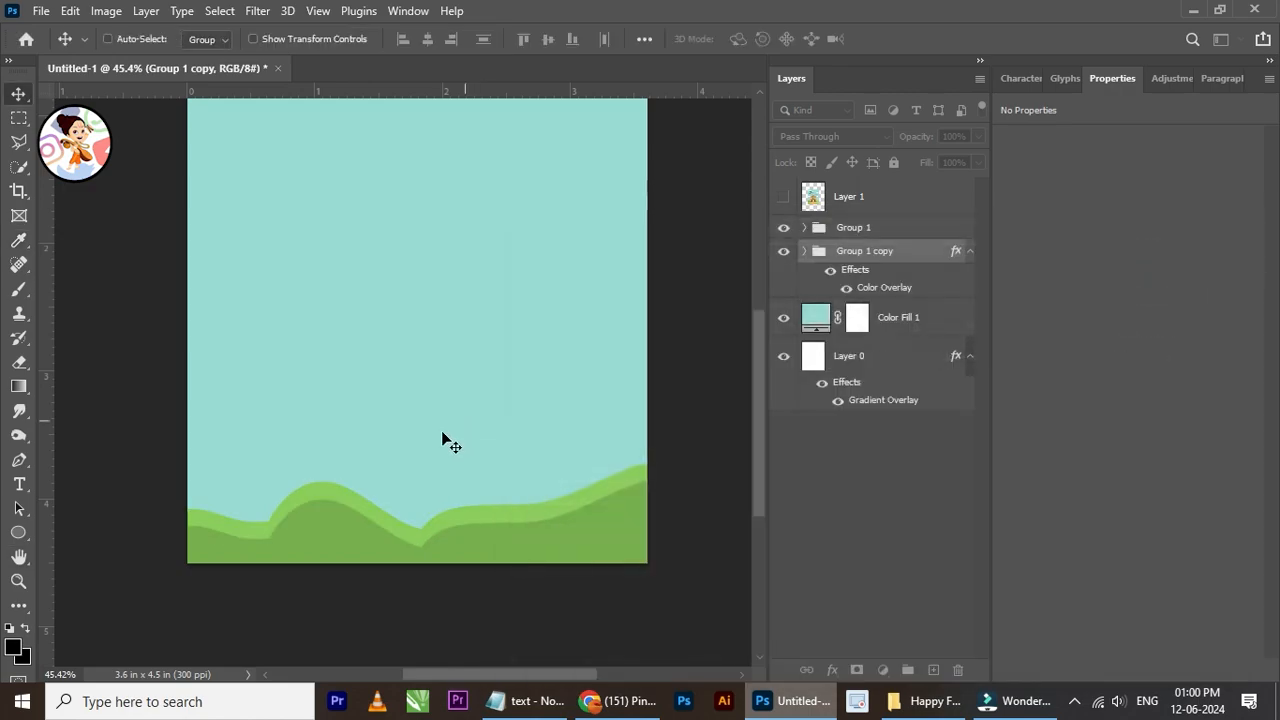
# Step: Enlarge the light green hill group proportionally to about 124%, extending it up and to the right behind the darker hills
pyautogui.scroll(-1, 448, 443)
pyautogui.hotkey('ctrl', 't')
pyautogui.scroll(-1, 450, 456)
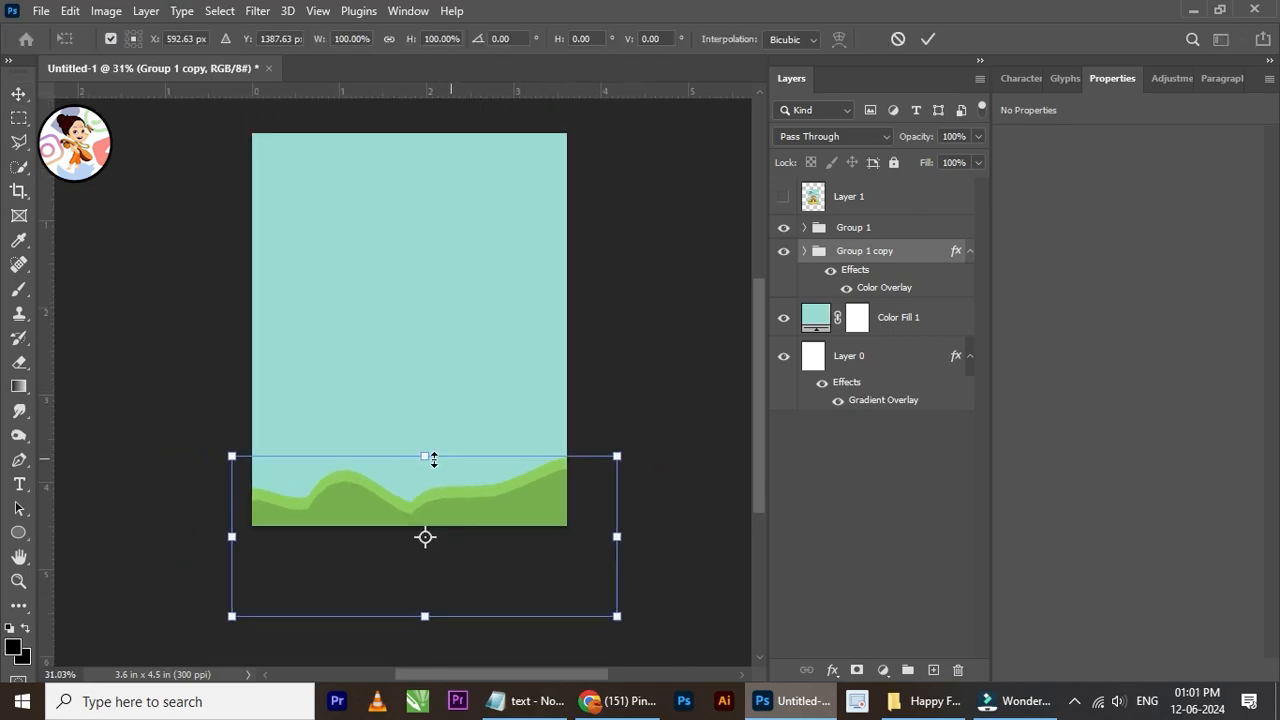
pyautogui.moveTo(619, 457); pyautogui.dragTo(709, 417)
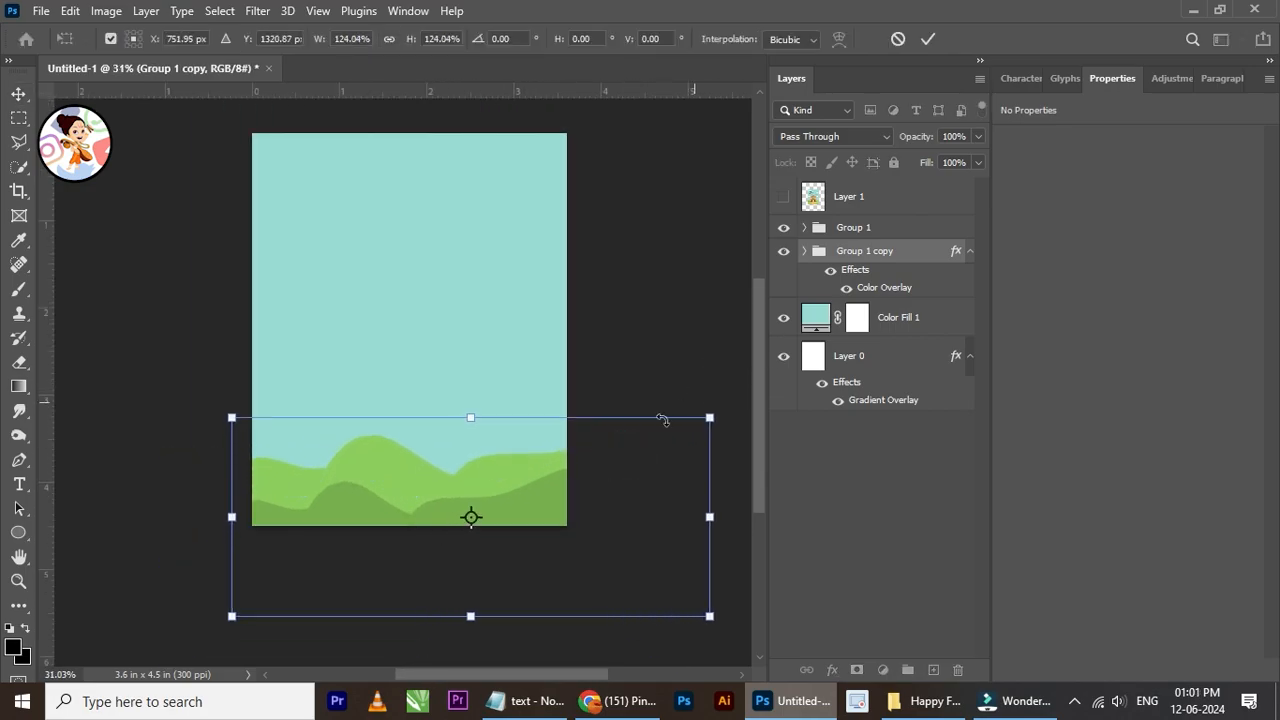
pyautogui.click(927, 39)
pyautogui.scroll(2, 461, 483)
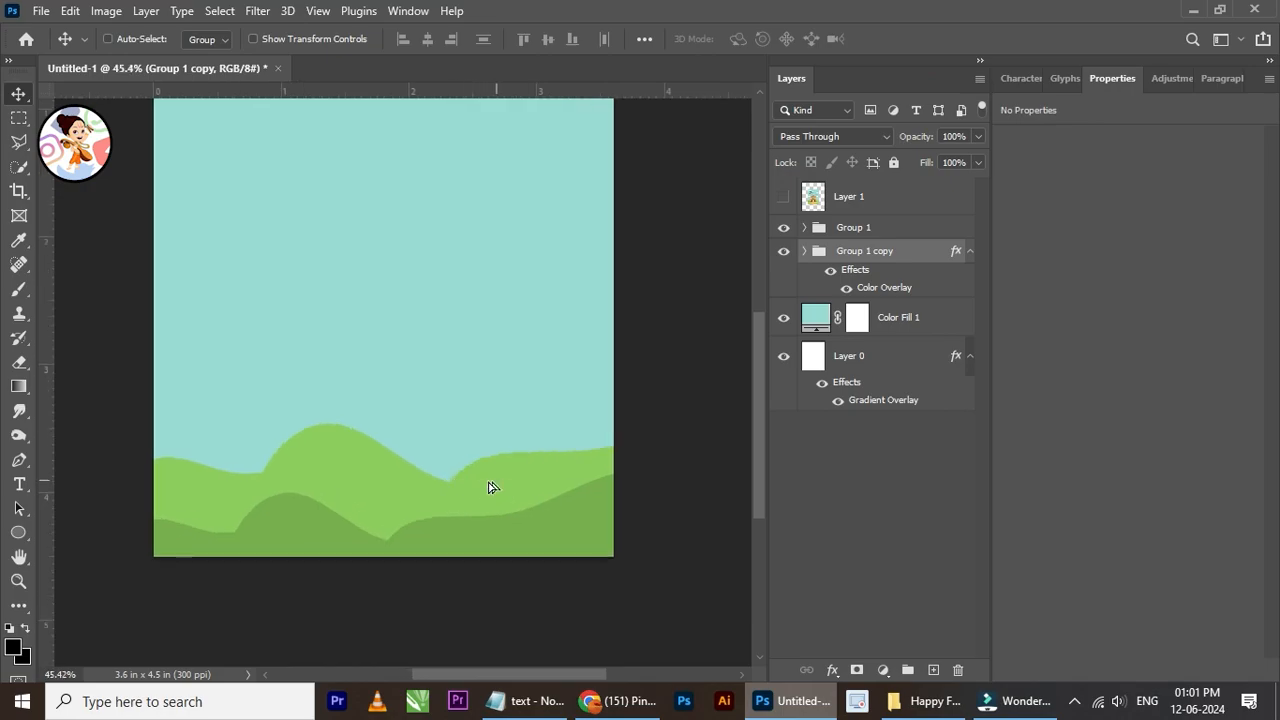
# Step: Shift the enlarged light green hill group left so its valley sits behind the dark middle hill
pyautogui.moveTo(491, 486); pyautogui.dragTo(415, 494)
pyautogui.scroll(-2, 441, 432)
pyautogui.scroll(2, 441, 432)
pyautogui.scroll(-3, 443, 405)
pyautogui.scroll(2, 431, 280)
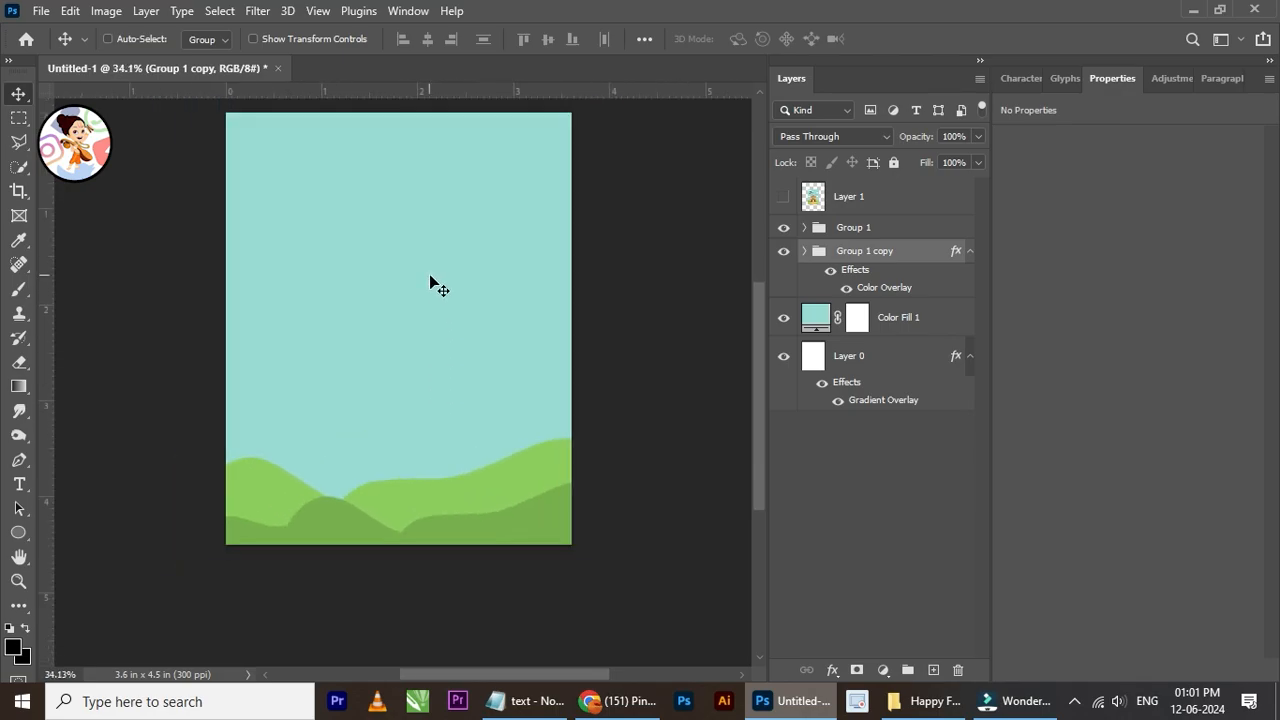
# Step: Choose the first brush of the floral_swirls set at 67 px and add a new layer above the light green hill group
pyautogui.click(22, 292)
pyautogui.click(134, 42)
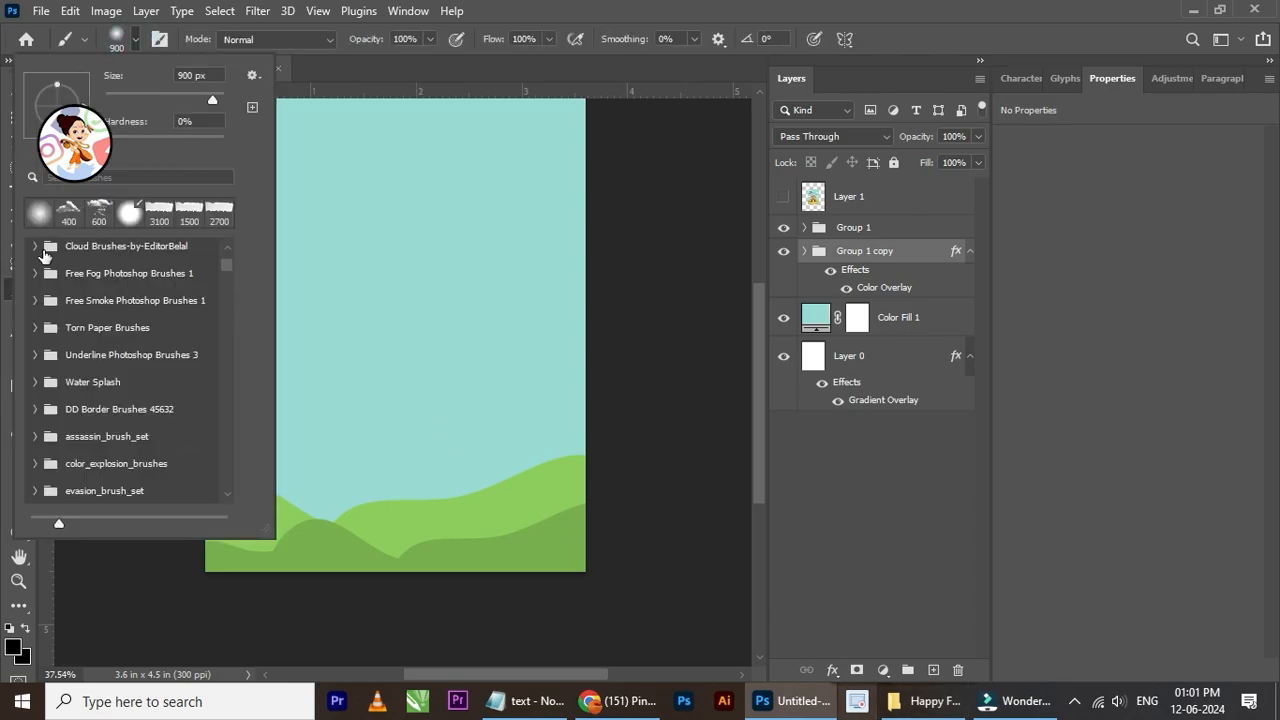
pyautogui.scroll(-7, 91, 405)
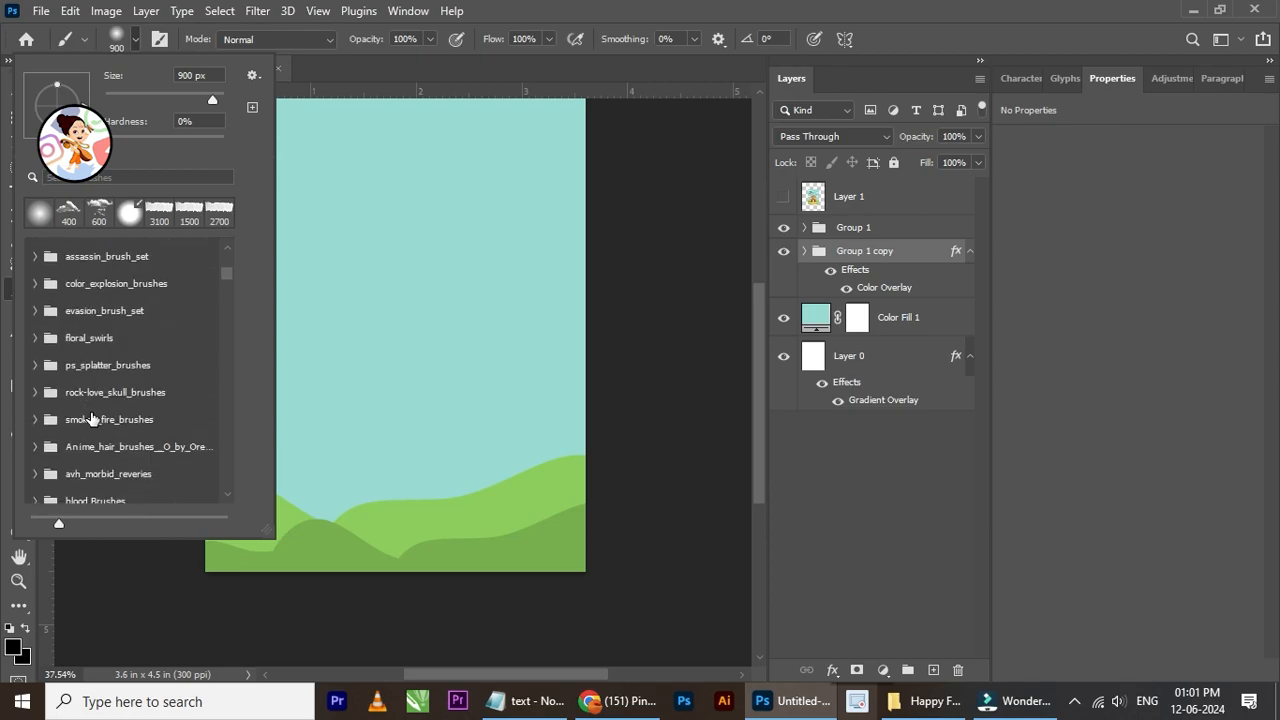
pyautogui.click(35, 339)
pyautogui.click(108, 368)
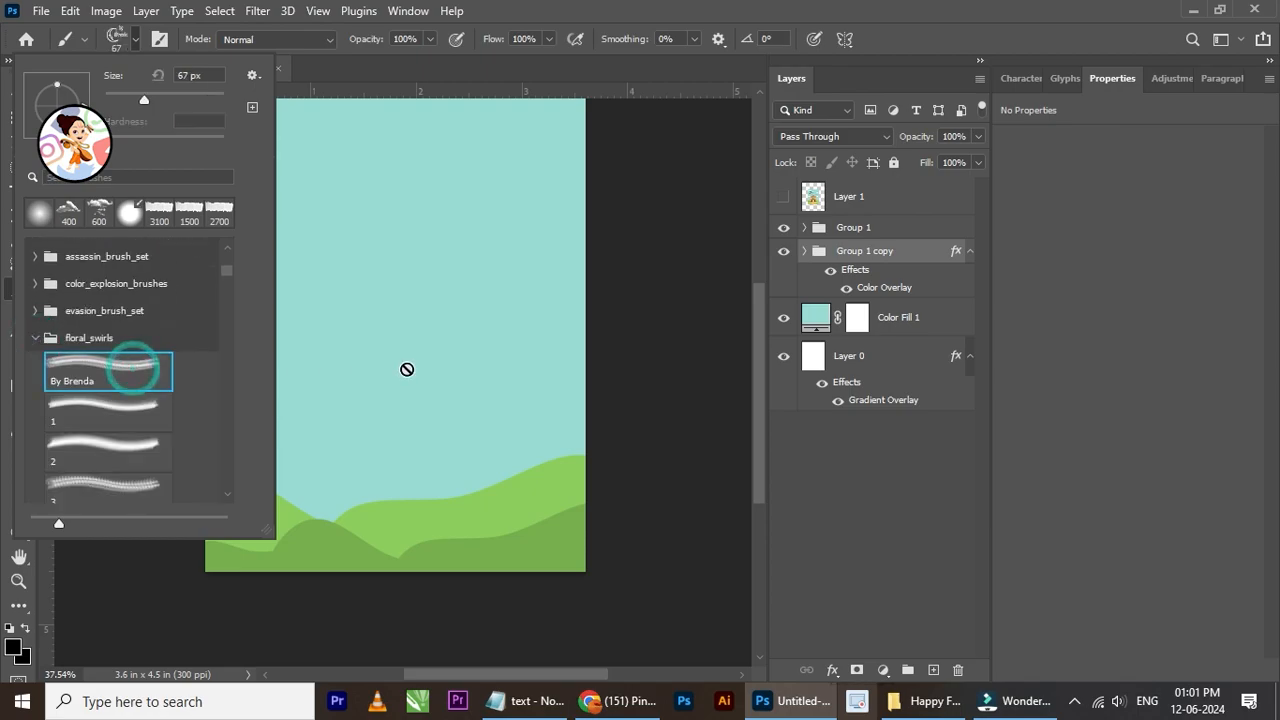
pyautogui.click(934, 669)
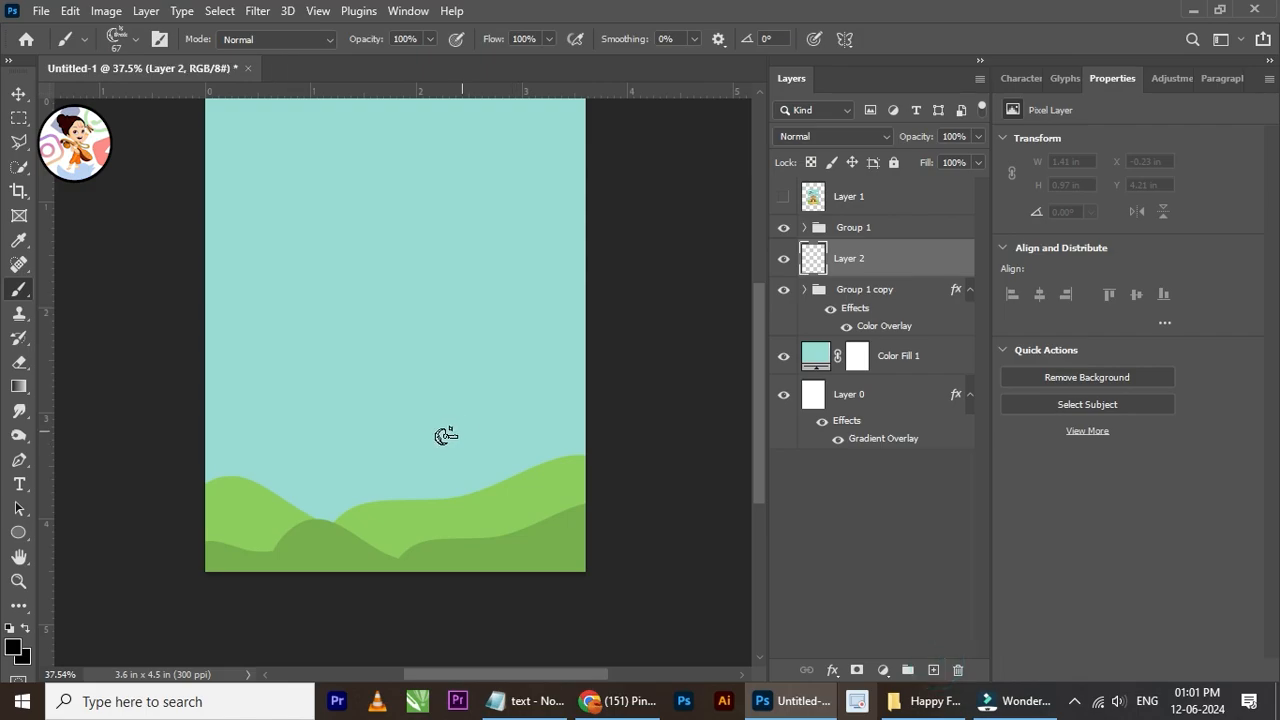
# Step: Try a black stamp with Sampled Brush 1 from evasion_brush_set over the hills and undo it
pyautogui.scroll(4, 345, 493)
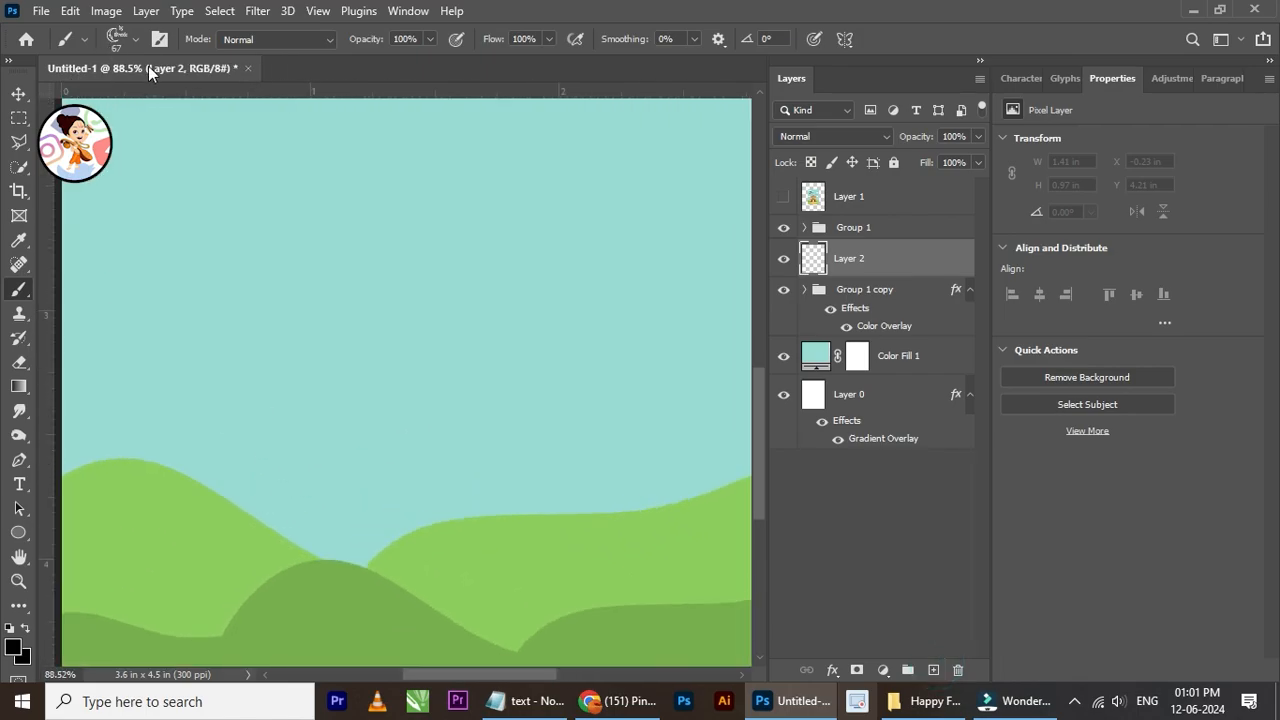
pyautogui.click(120, 39)
pyautogui.click(45, 339)
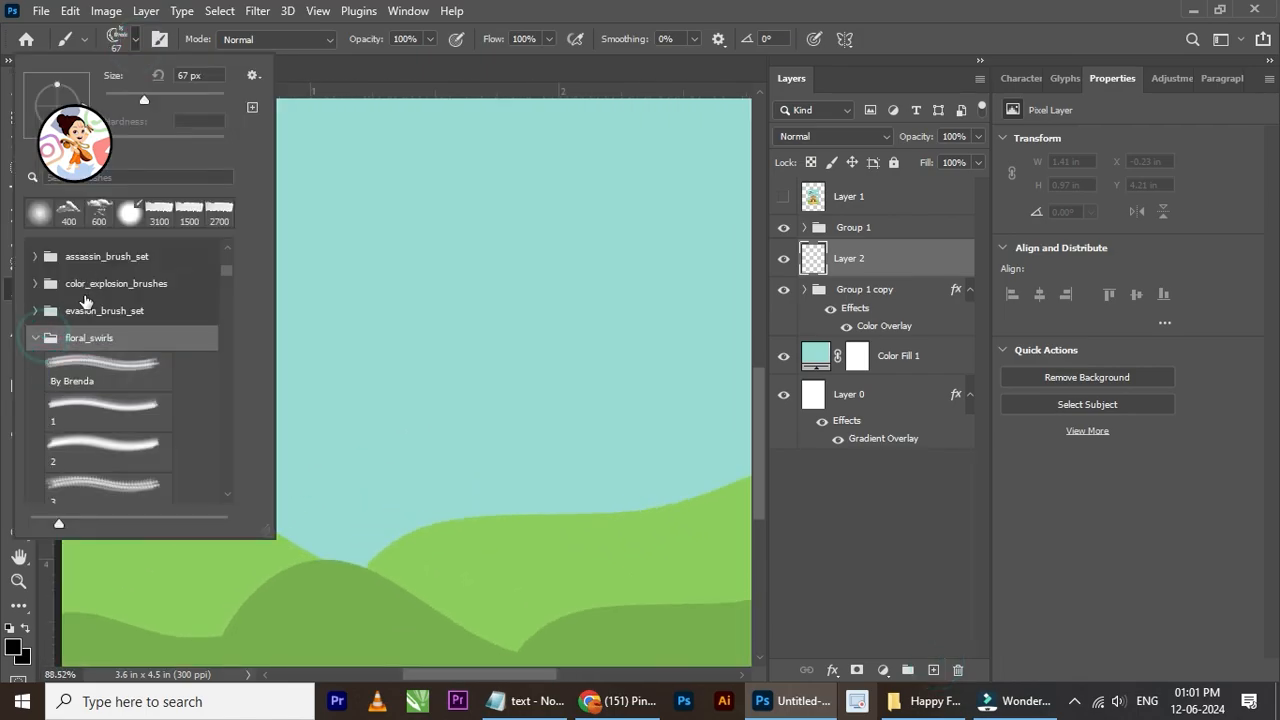
pyautogui.click(37, 341)
pyautogui.click(35, 310)
pyautogui.click(86, 340)
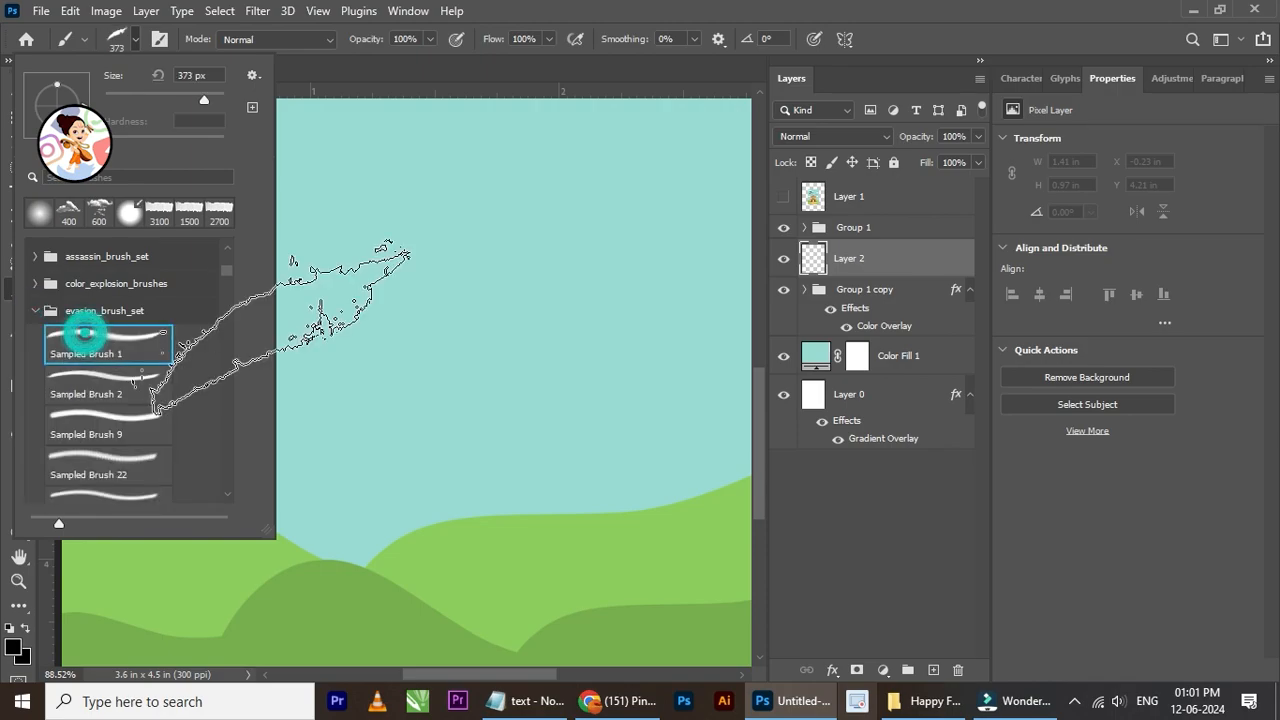
pyautogui.click(404, 528)
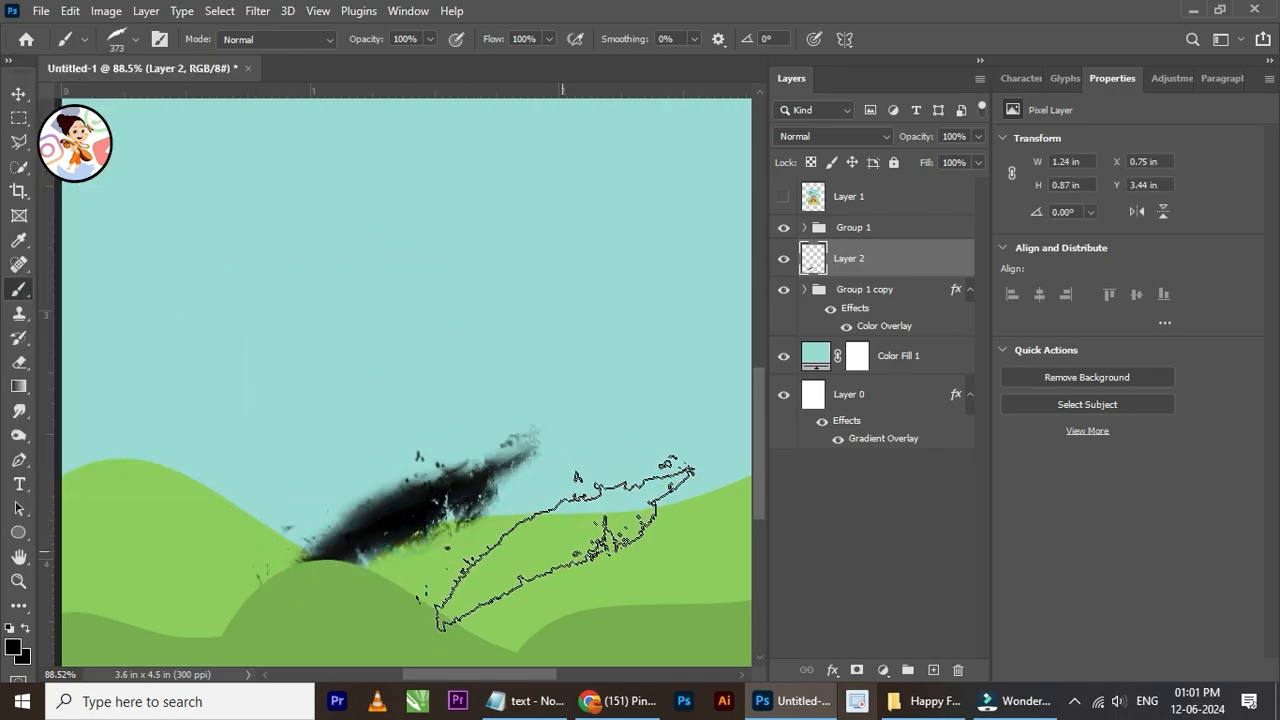
pyautogui.hotkey('ctrl', 'z')
pyautogui.scroll(-2, 549, 555)
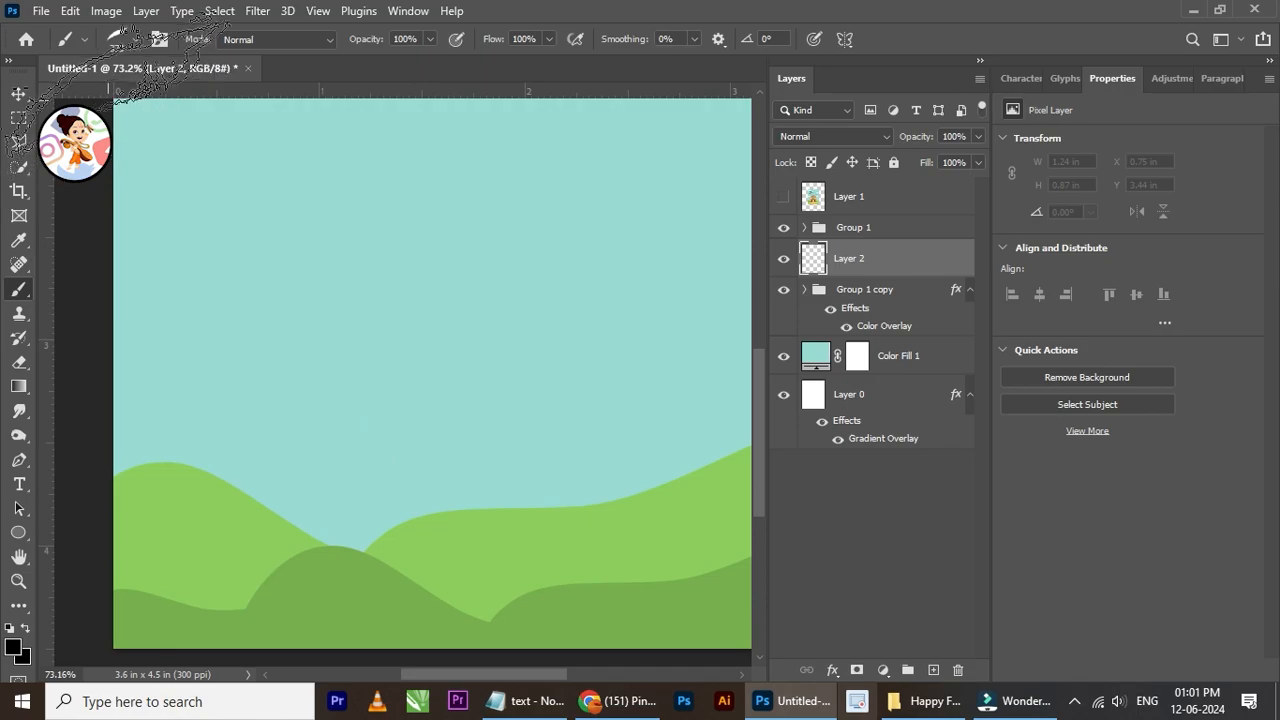
# Step: Try the first two Sampled Brush 519 presets in the bullets brush set
pyautogui.click(136, 40)
pyautogui.click(38, 316)
pyautogui.scroll(-5, 92, 381)
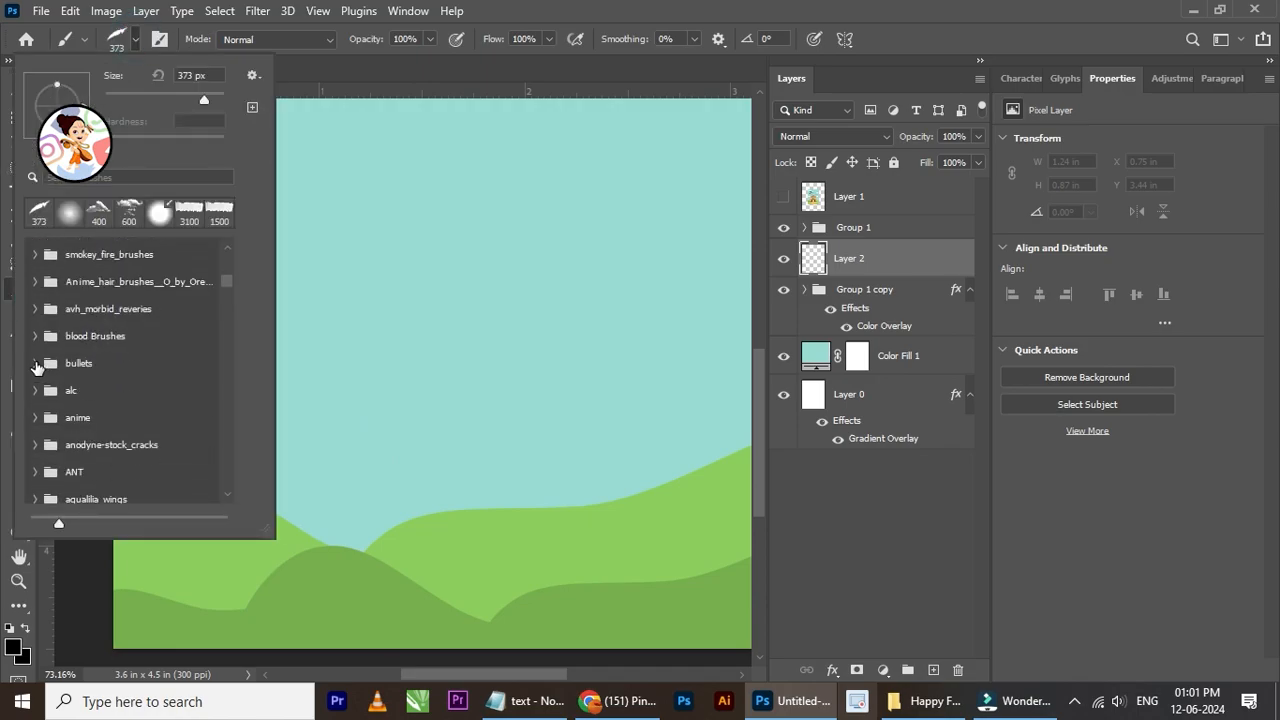
pyautogui.click(35, 363)
pyautogui.click(90, 395)
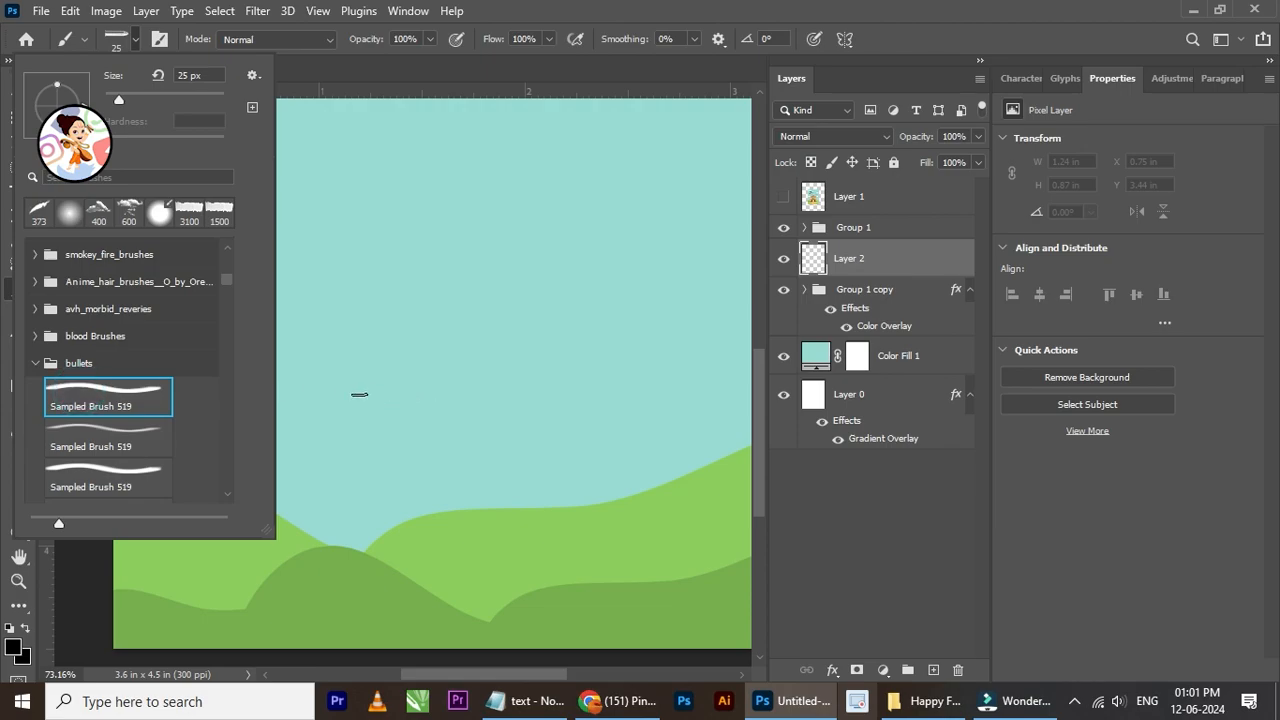
pyautogui.moveTo(162, 96); pyautogui.dragTo(162, 97)
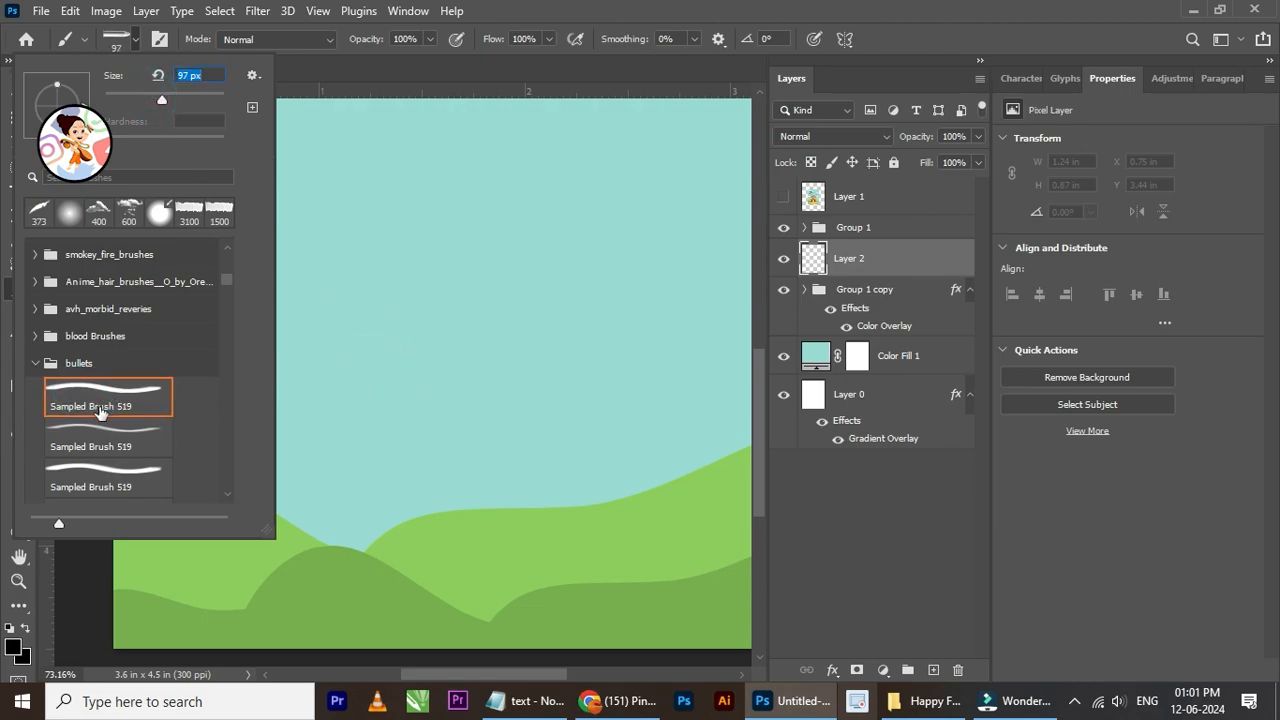
pyautogui.click(83, 427)
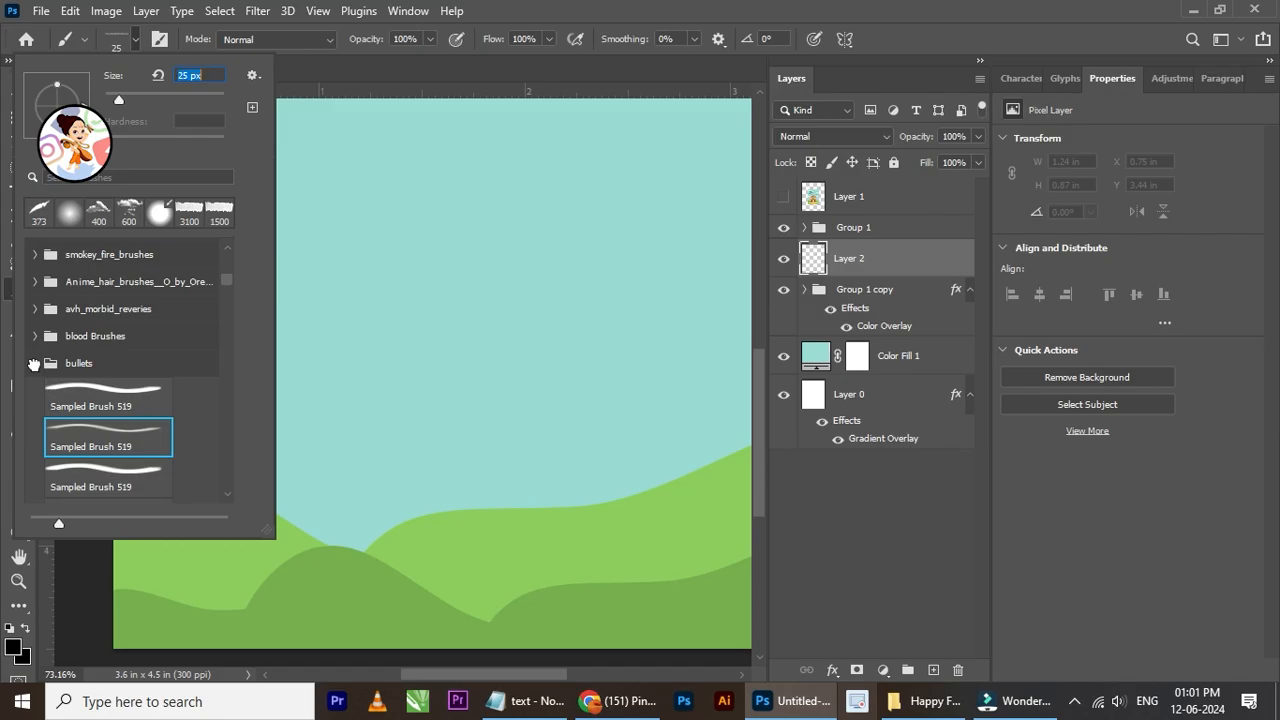
# Step: Try a stroke with a 177 px crack-textured brush across the sky and hills and undo it
pyautogui.click(35, 363)
pyautogui.scroll(-1, 57, 414)
pyautogui.click(35, 399)
pyautogui.click(110, 430)
pyautogui.moveTo(469, 409); pyautogui.dragTo(612, 502)
pyautogui.hotkey('ctrl', 'z')
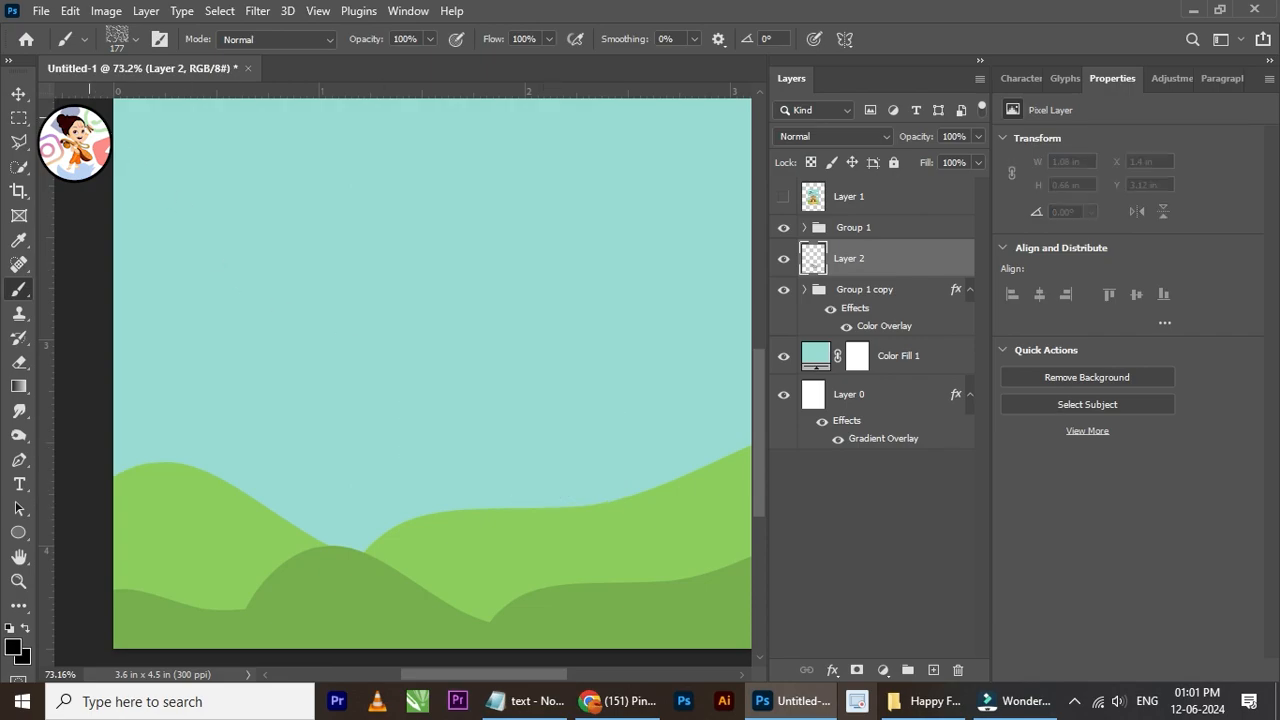
pyautogui.click(19, 94)
pyautogui.click(783, 259)
pyautogui.click(783, 259)
pyautogui.scroll(-5, 365, 350)
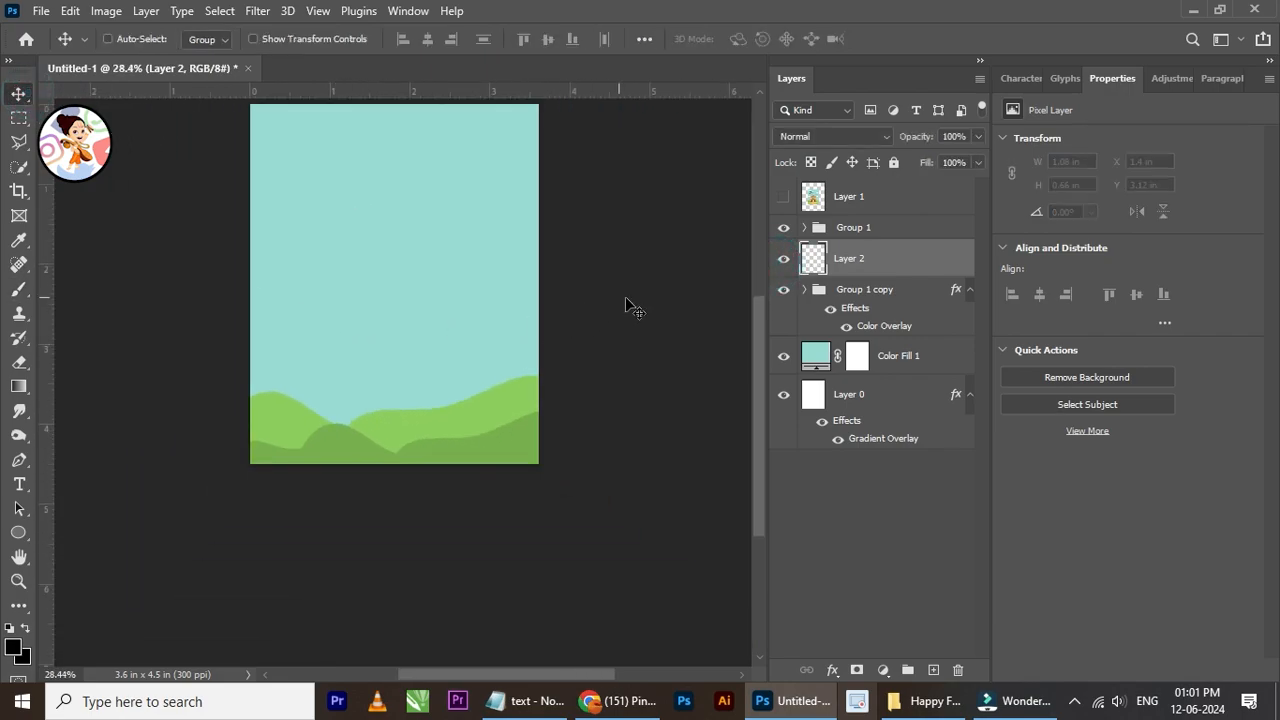
pyautogui.scroll(2, 476, 350)
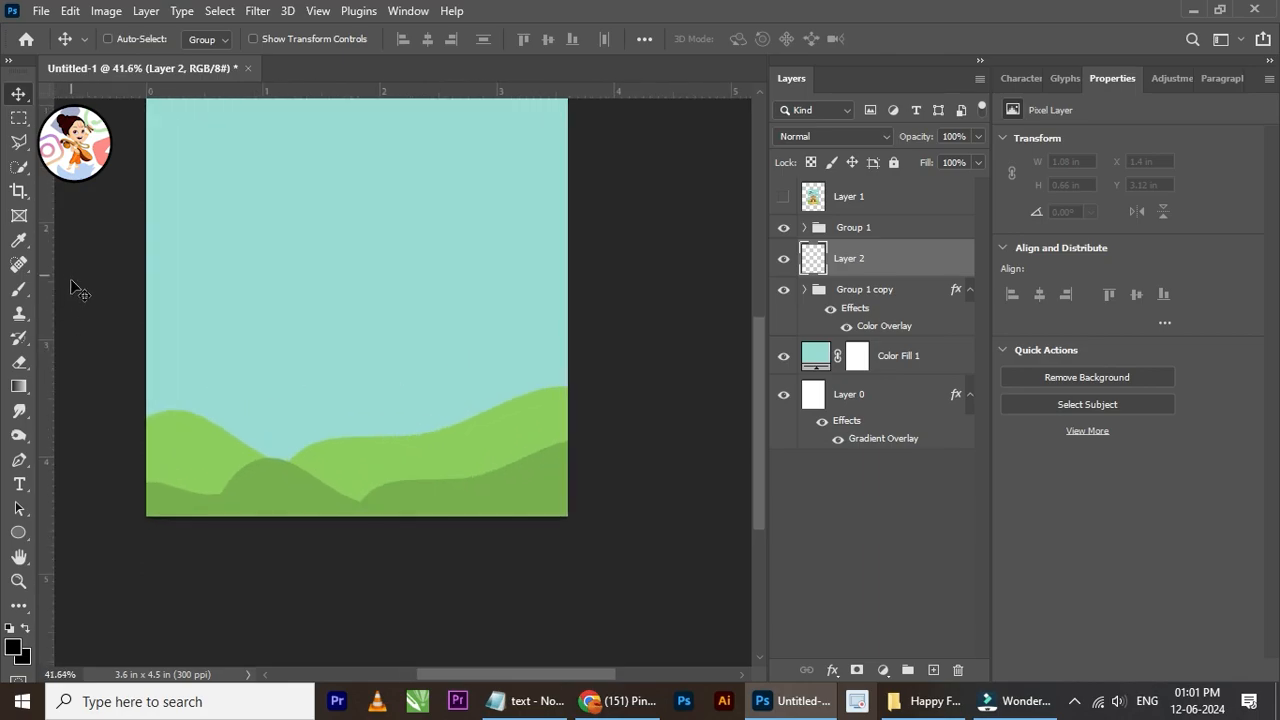
# Step: Choose the brushespage6 grass brush at 326 px from the Spiritcoda-Grass Brushes set
pyautogui.click(19, 289)
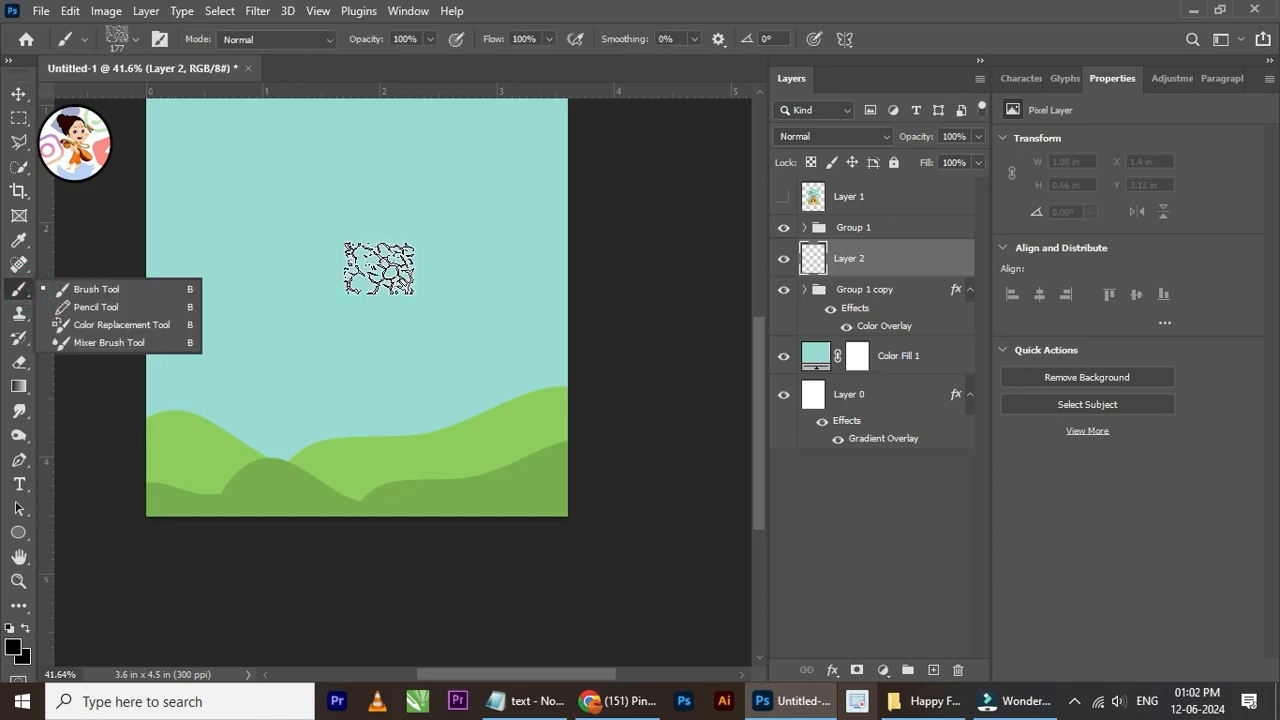
pyautogui.click(125, 39)
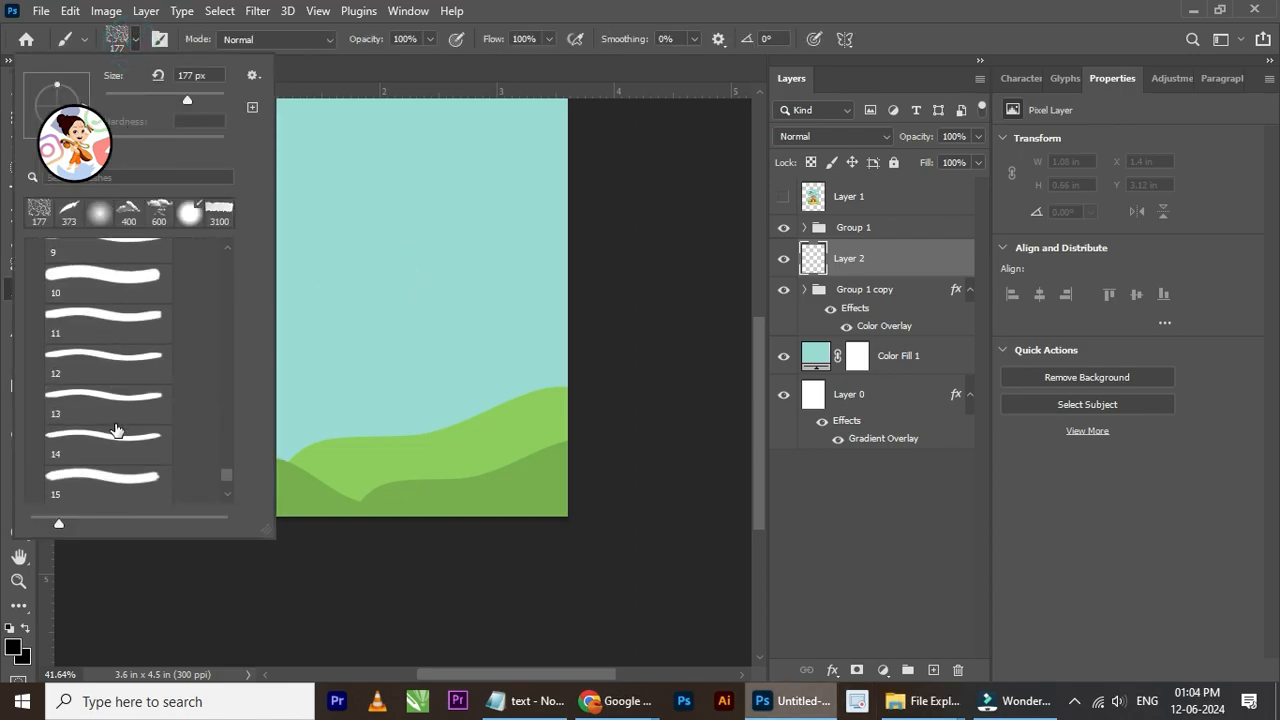
pyautogui.scroll(-5, 115, 430)
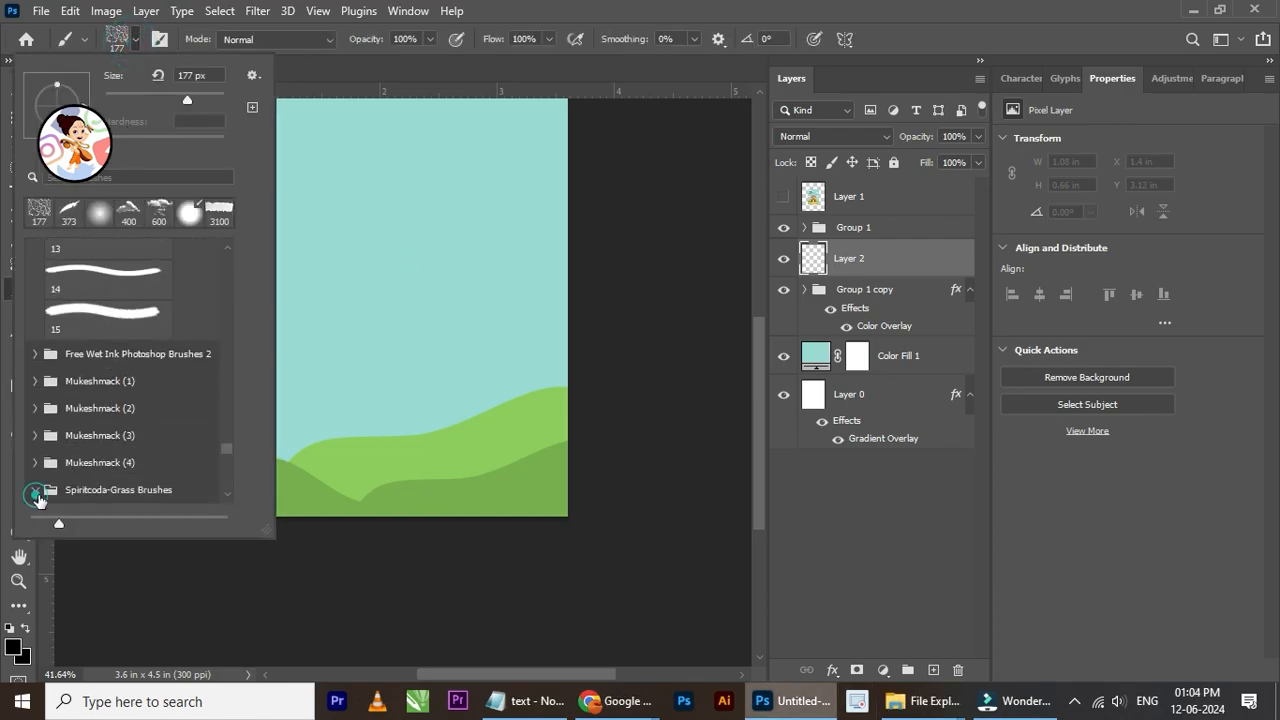
pyautogui.click(36, 491)
pyautogui.click(134, 383)
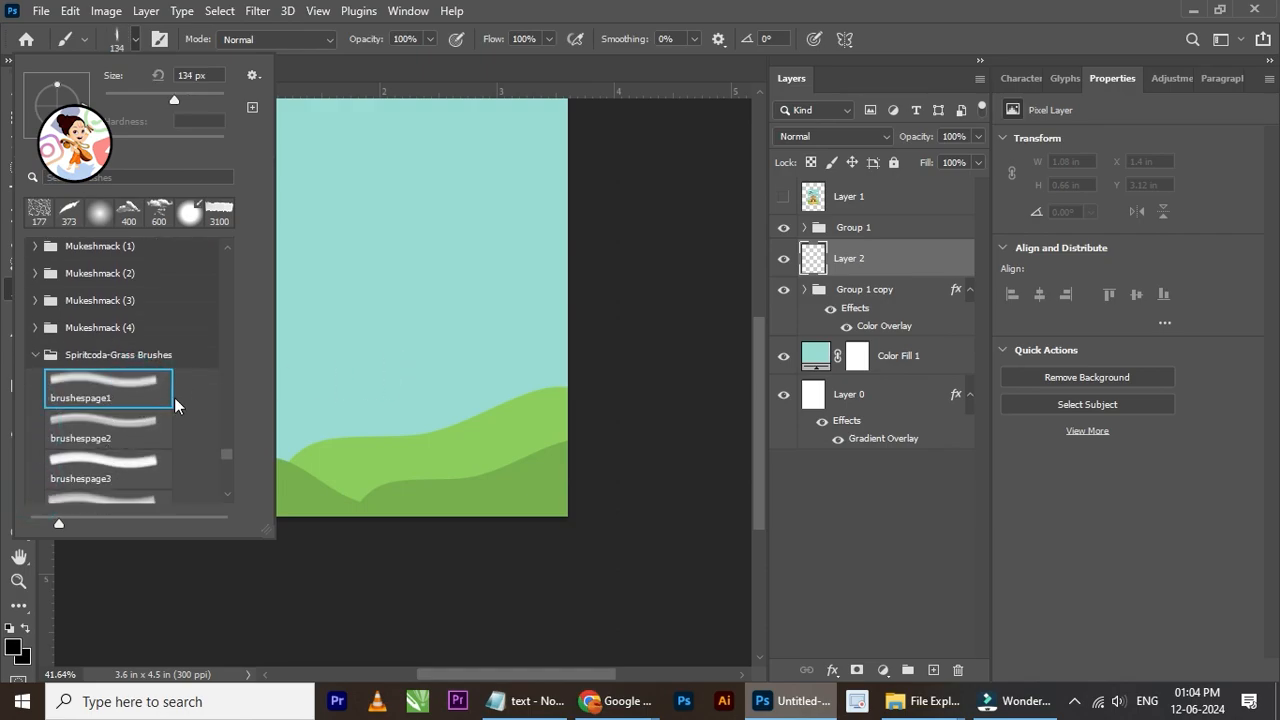
pyautogui.click(147, 423)
pyautogui.click(138, 464)
pyautogui.scroll(-1, 120, 490)
pyautogui.click(120, 470)
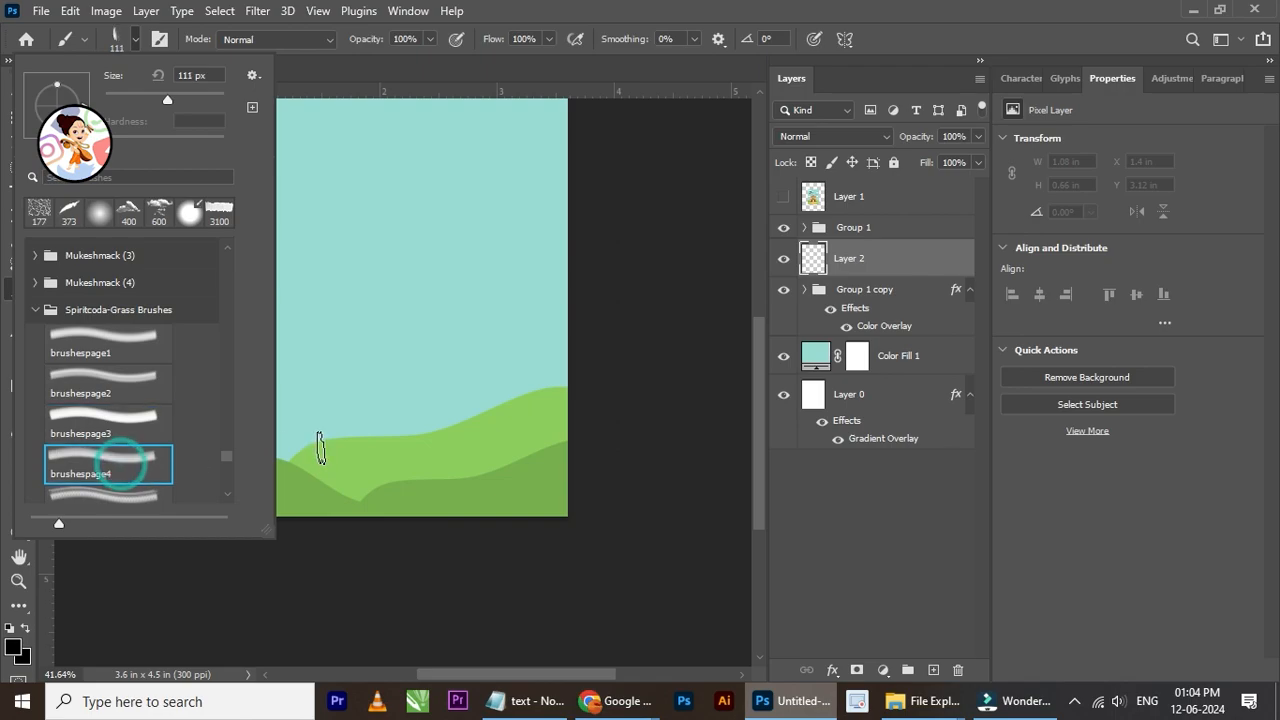
pyautogui.scroll(-1, 122, 474)
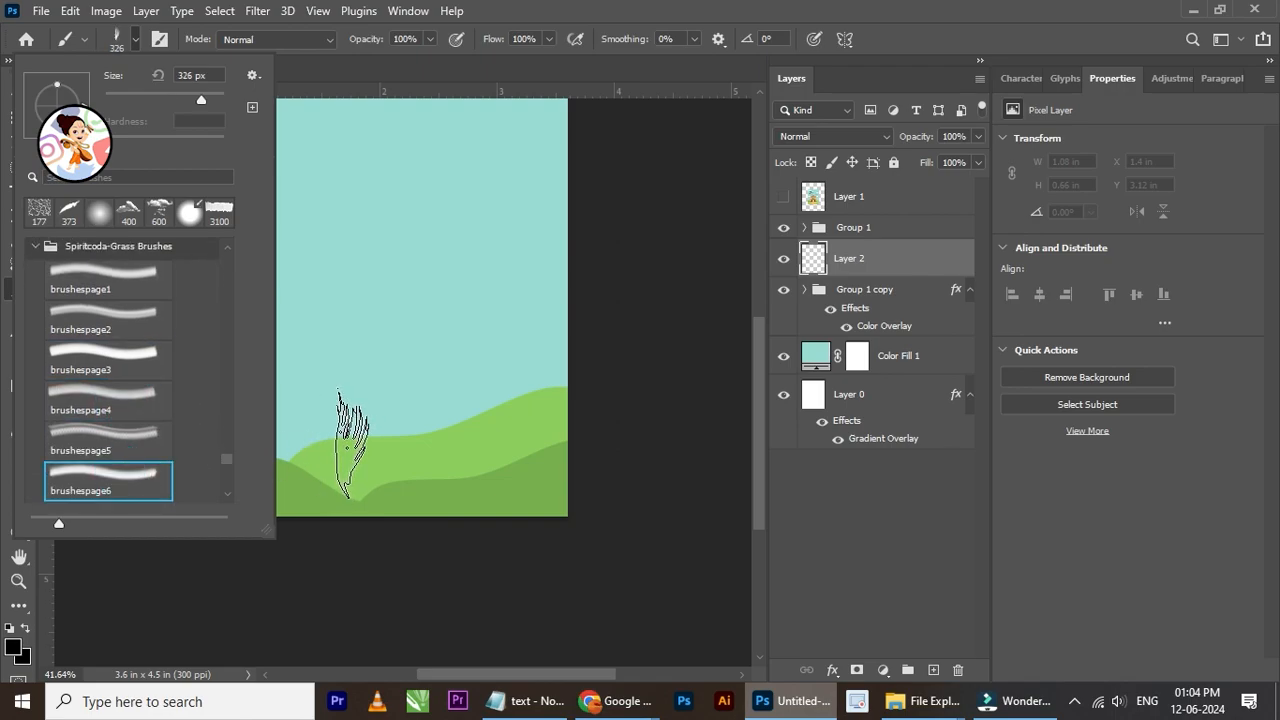
# Step: Try the grass brush in black on the left hill and undo the stroke
pyautogui.click(347, 447)
pyautogui.scroll(3, 267, 450)
pyautogui.moveTo(224, 426); pyautogui.dragTo(232, 403)
pyautogui.hotkey('ctrl', 'z')
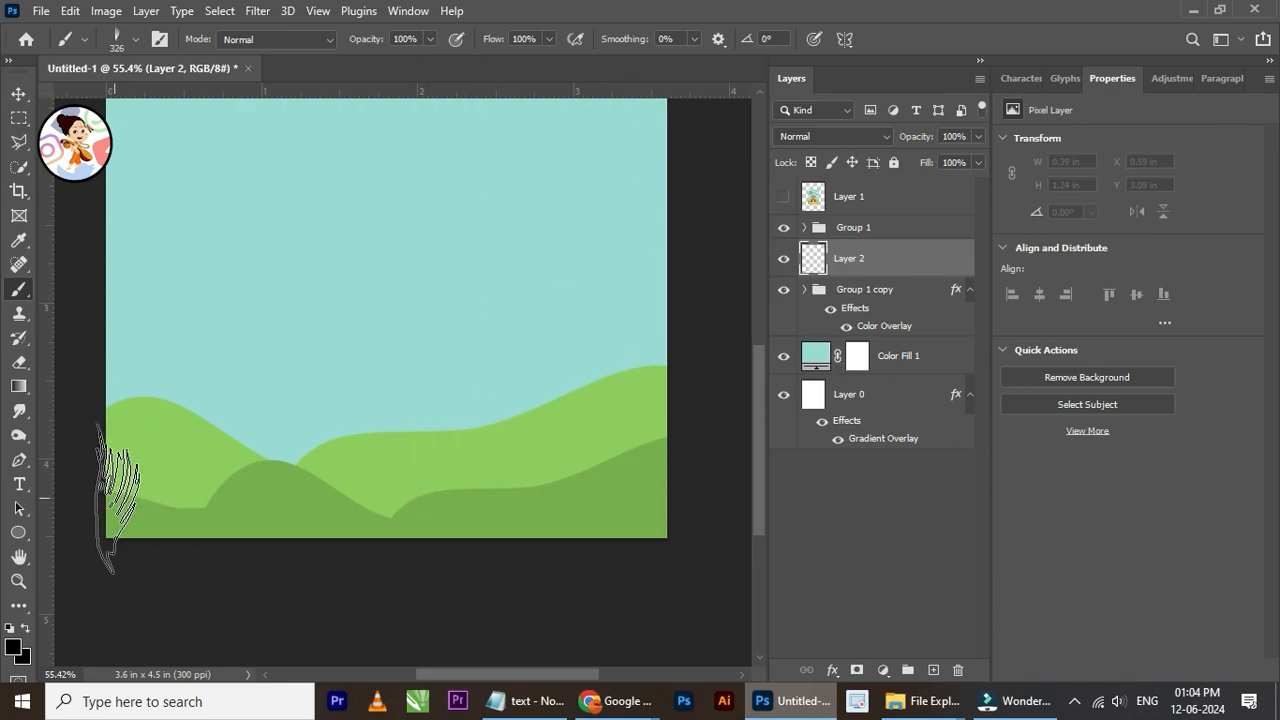
# Step: Sample the back hills' light green as the brush colour and stamp grass tufts along the left hill's crest
pyautogui.keyDown('alt'); pyautogui.click(201, 452); pyautogui.keyUp('alt')
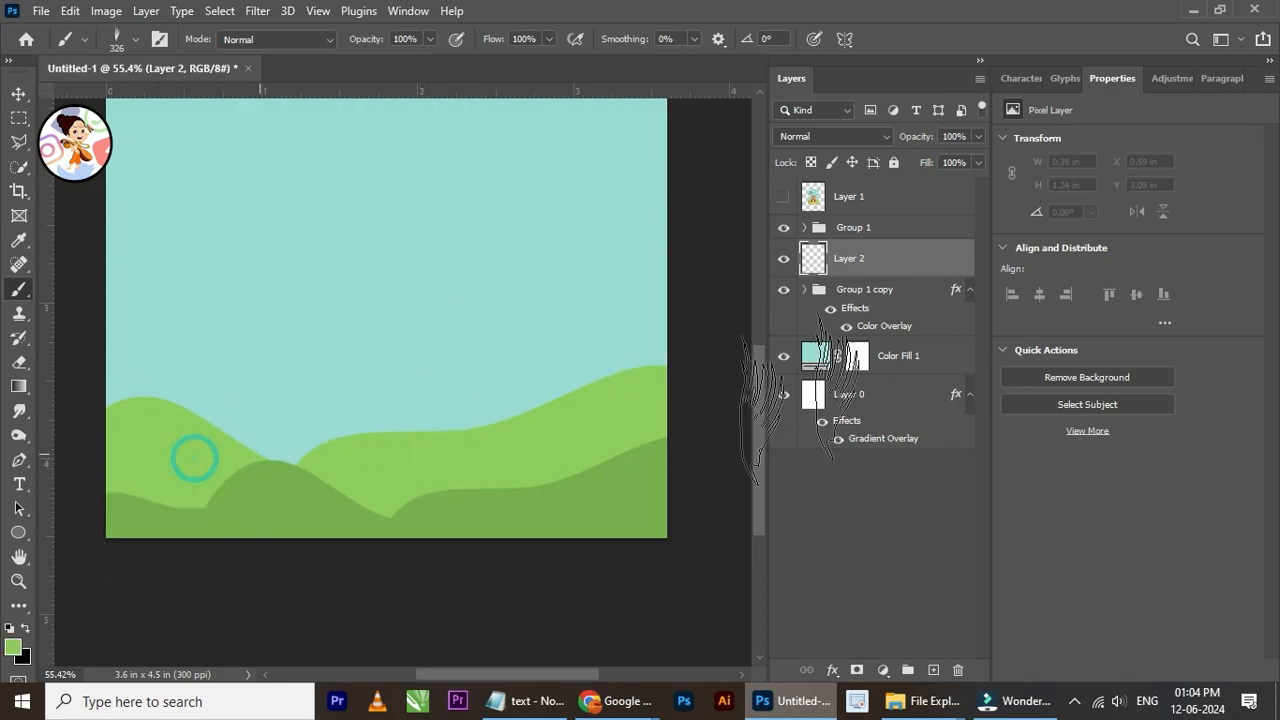
pyautogui.click(182, 446)
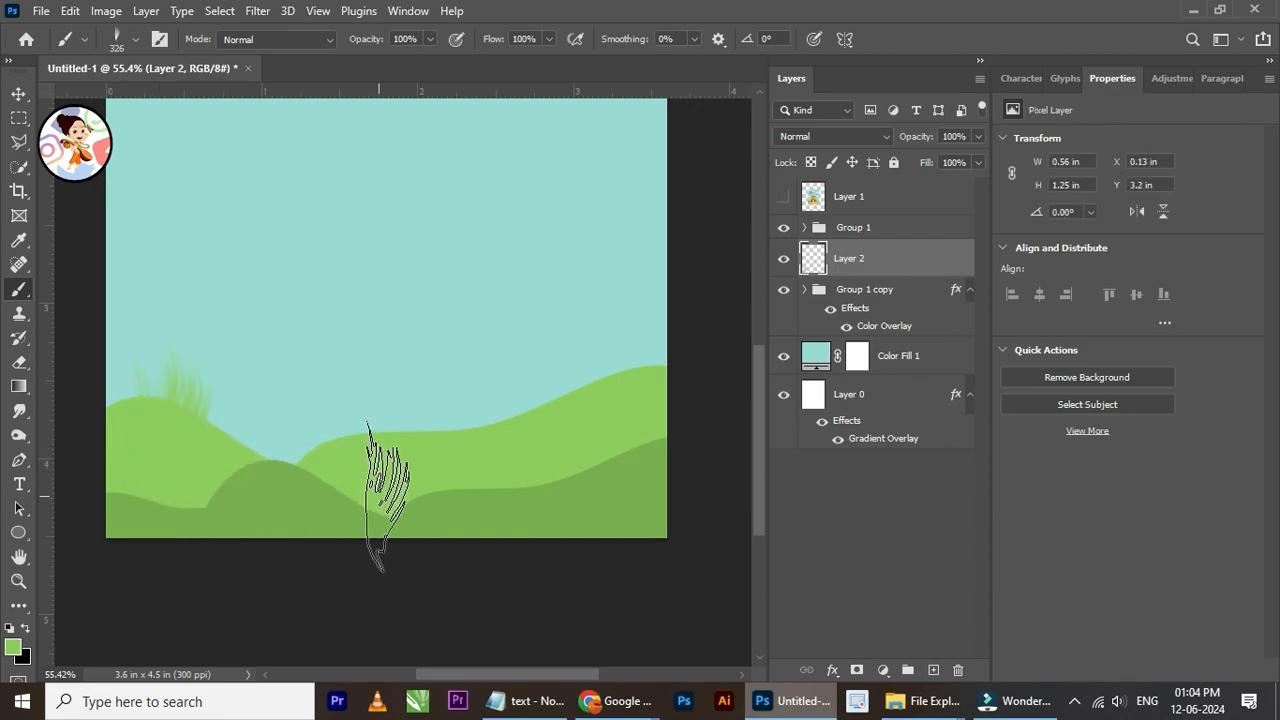
pyautogui.click(128, 425)
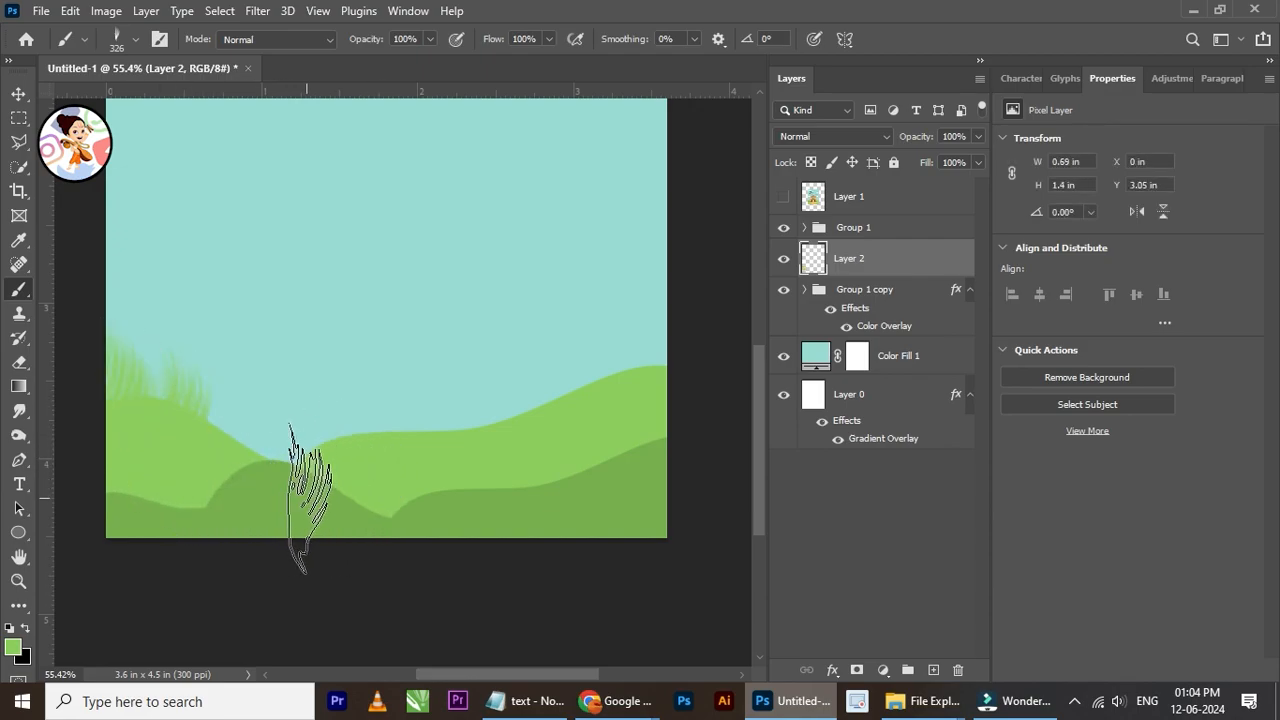
pyautogui.scroll(-1, 272, 397)
pyautogui.scroll(1, 397, 440)
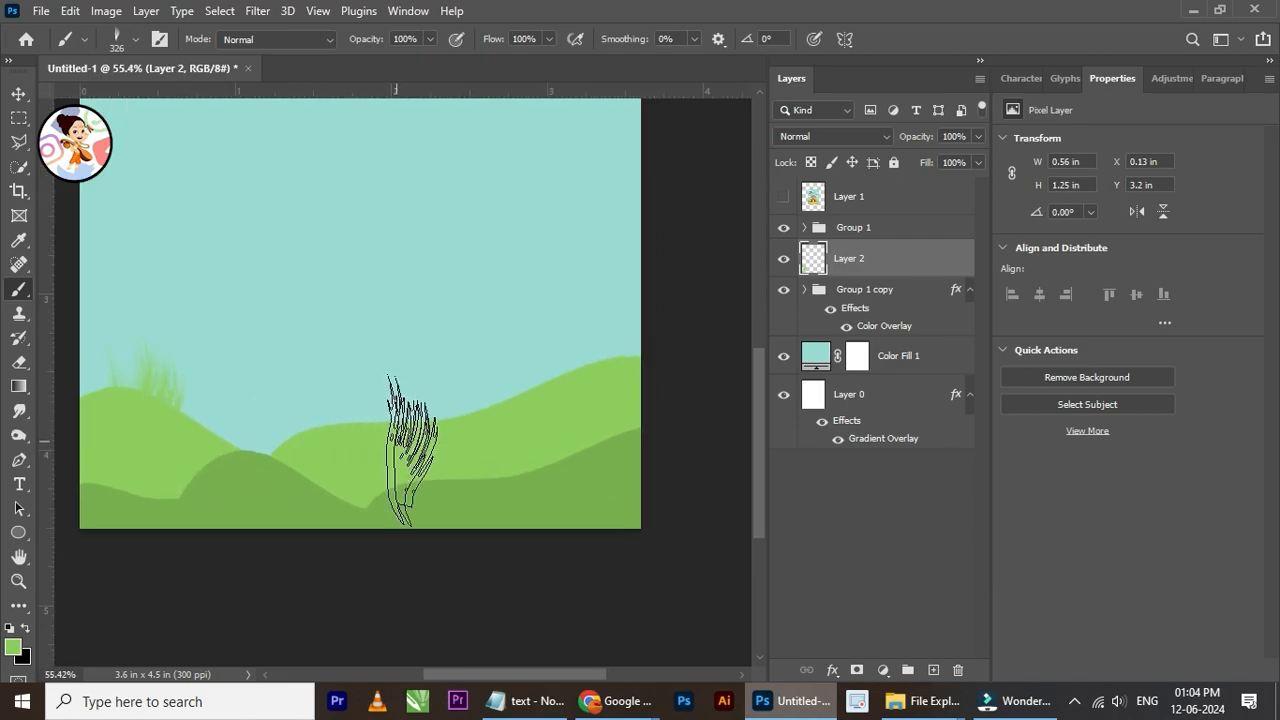
# Step: Stamp a darker green grass tuft on the right back hill, and choose the brushespage7 grass brush at 200 px
pyautogui.click(565, 460)
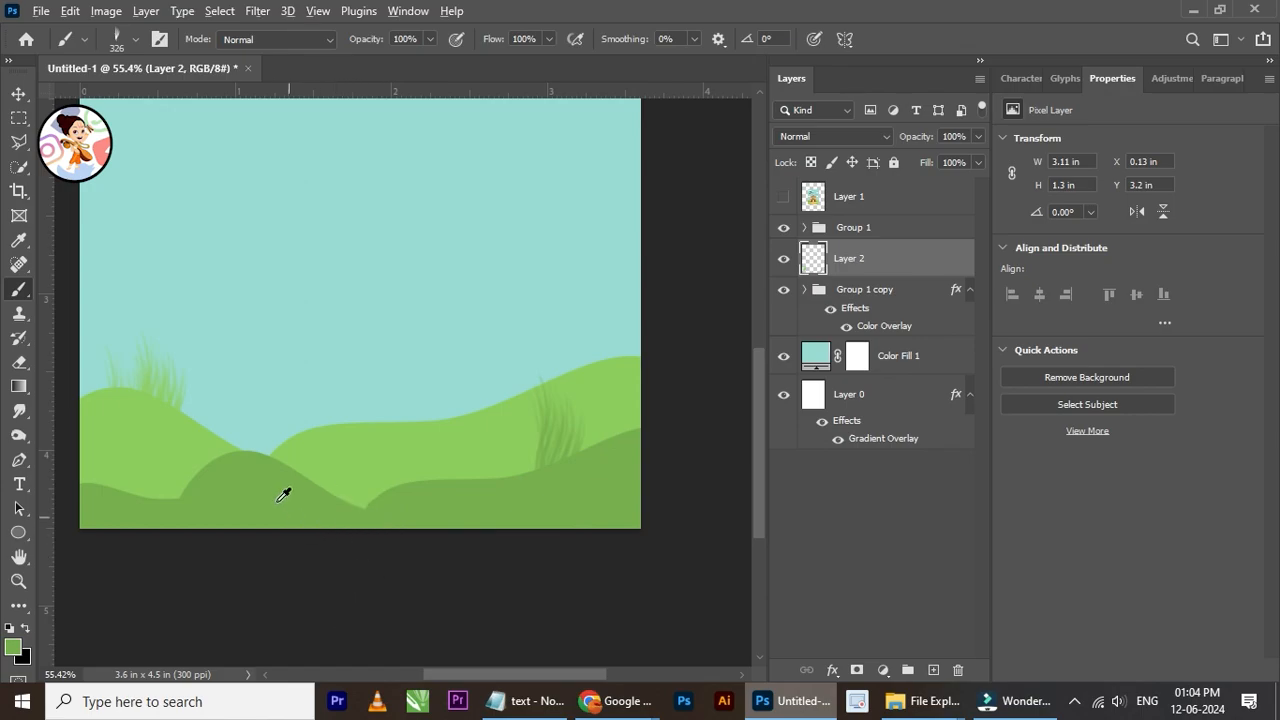
pyautogui.click(131, 49)
pyautogui.scroll(-1, 131, 420)
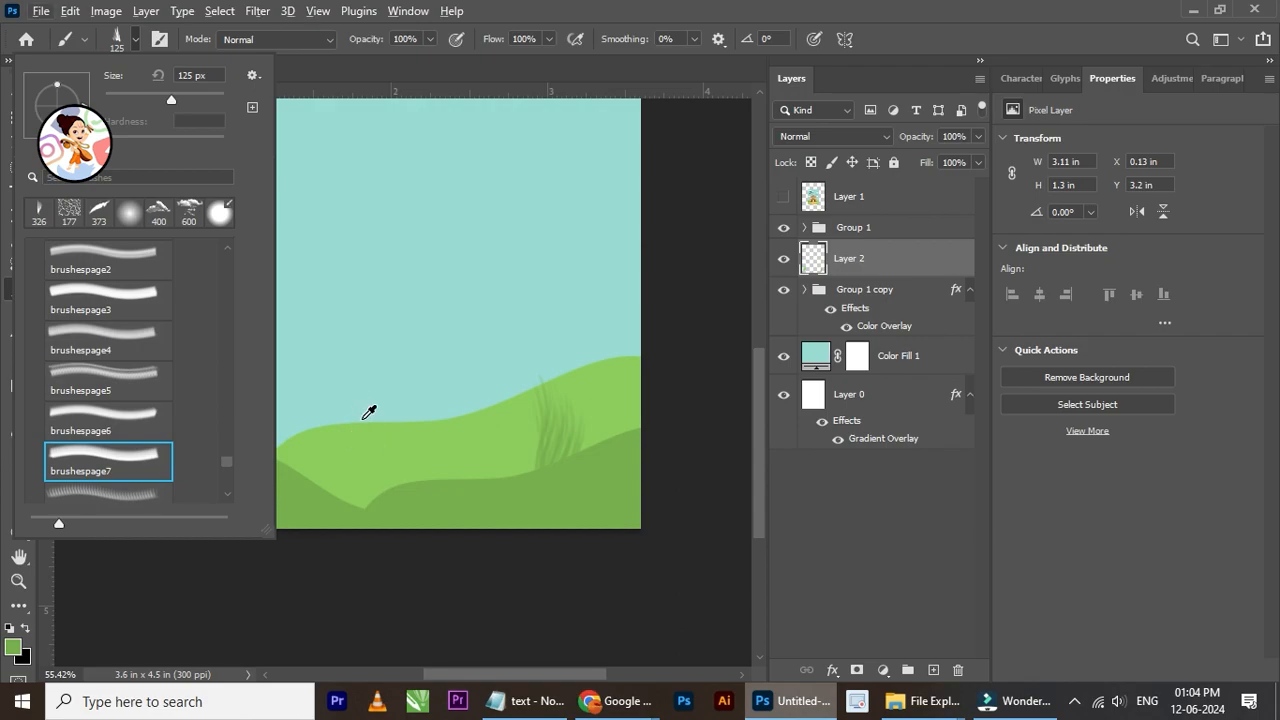
pyautogui.press('Return')
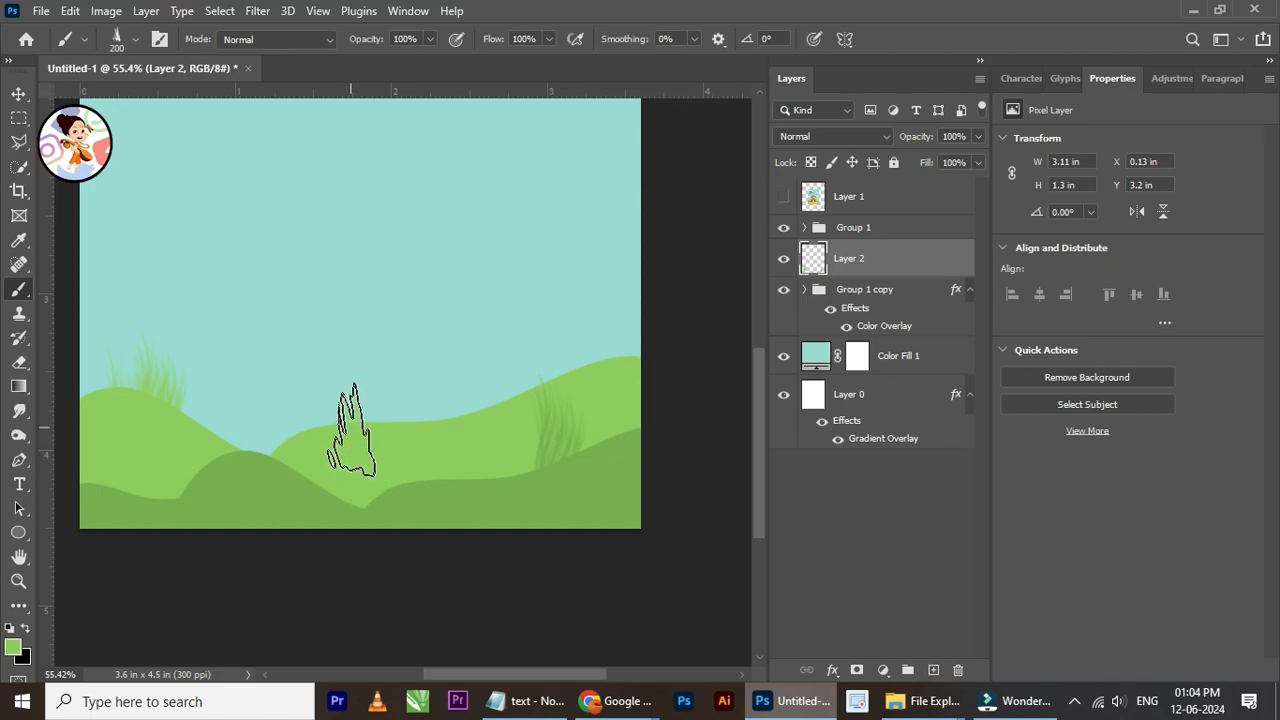
# Step: Stamp light green grass tufts along the back hills' crest and darker green tufts along the front hills' crest
pyautogui.click(420, 425)
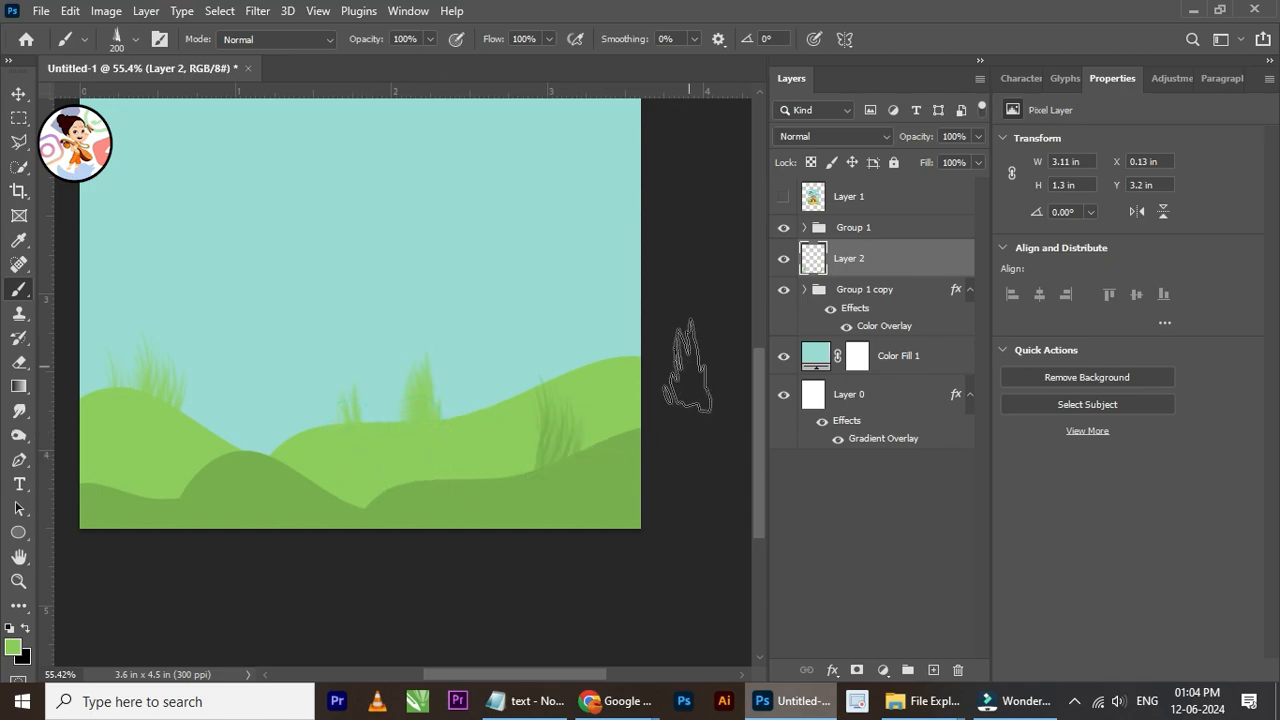
pyautogui.scroll(-1, 486, 428)
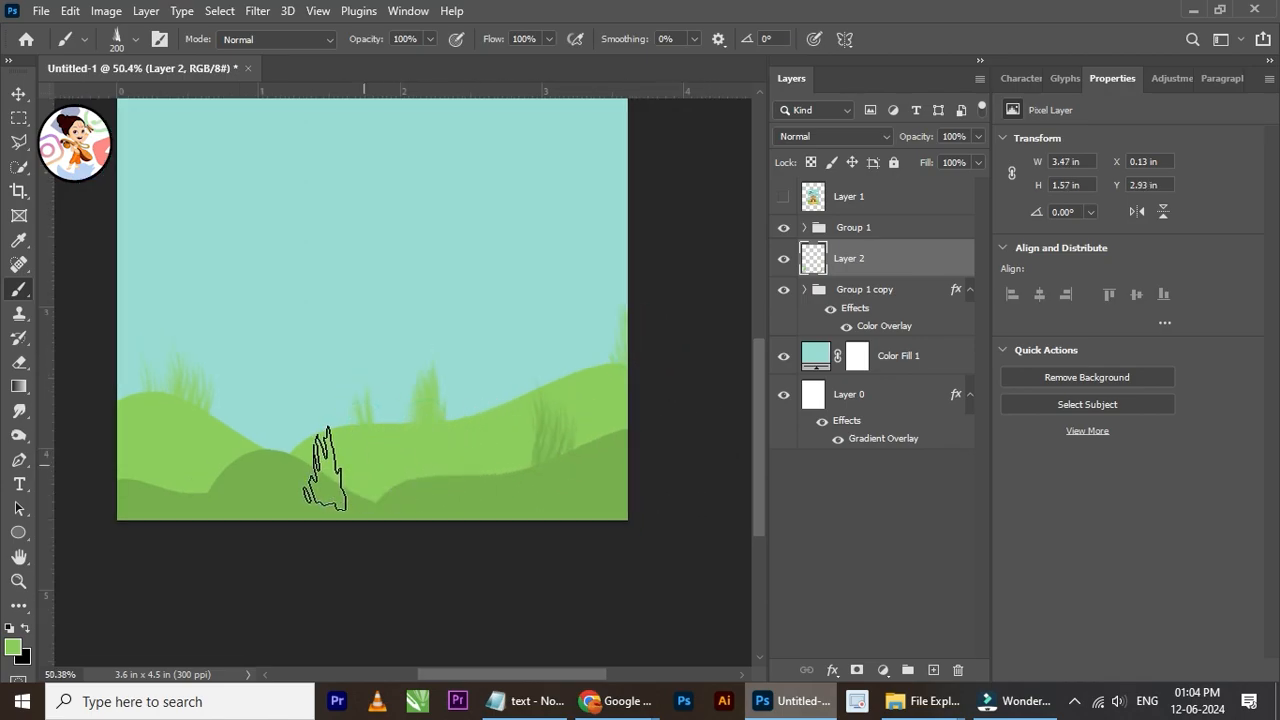
pyautogui.scroll(1, 253, 488)
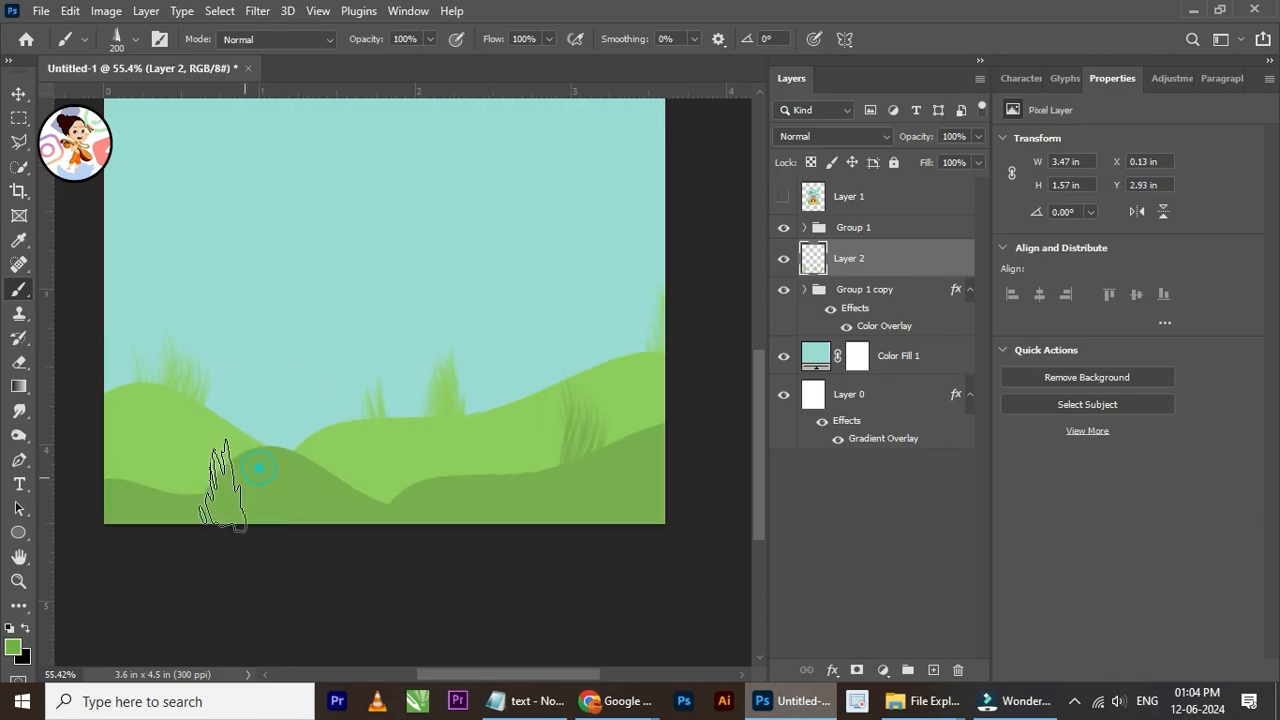
pyautogui.click(117, 510)
pyautogui.moveTo(318, 530); pyautogui.dragTo(371, 514)
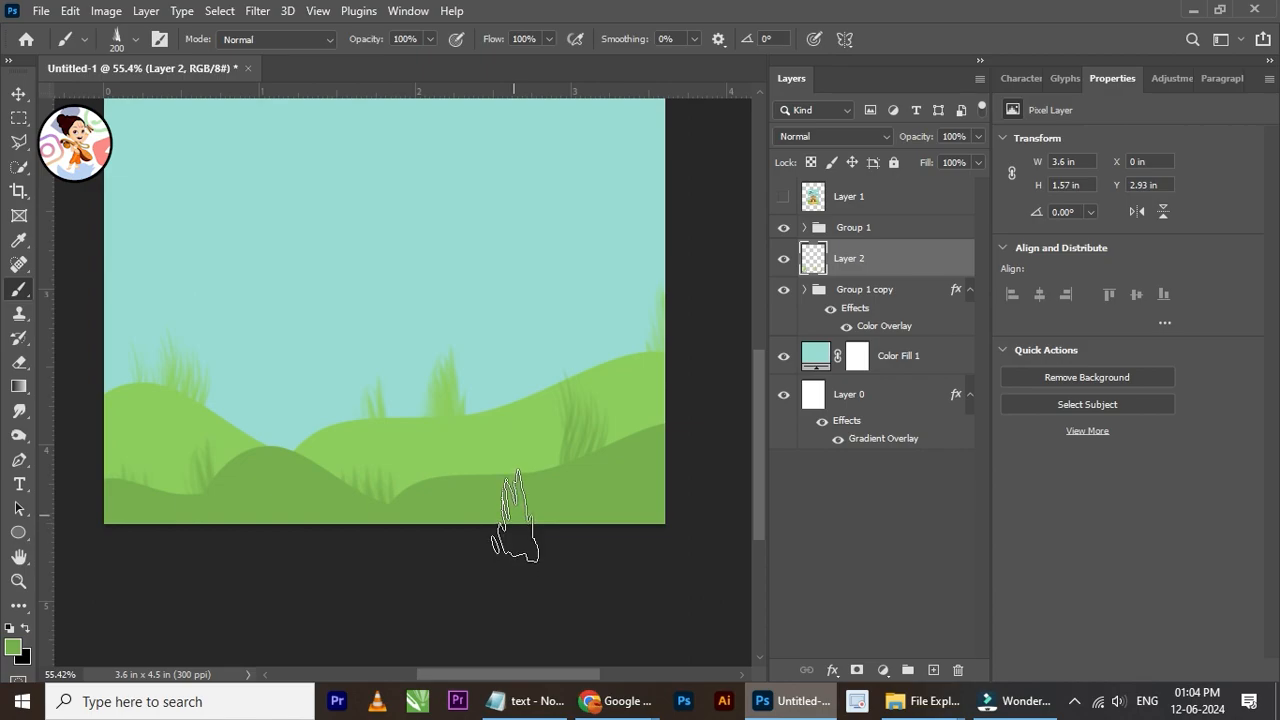
pyautogui.scroll(1, 340, 425)
pyautogui.scroll(-3, 271, 400)
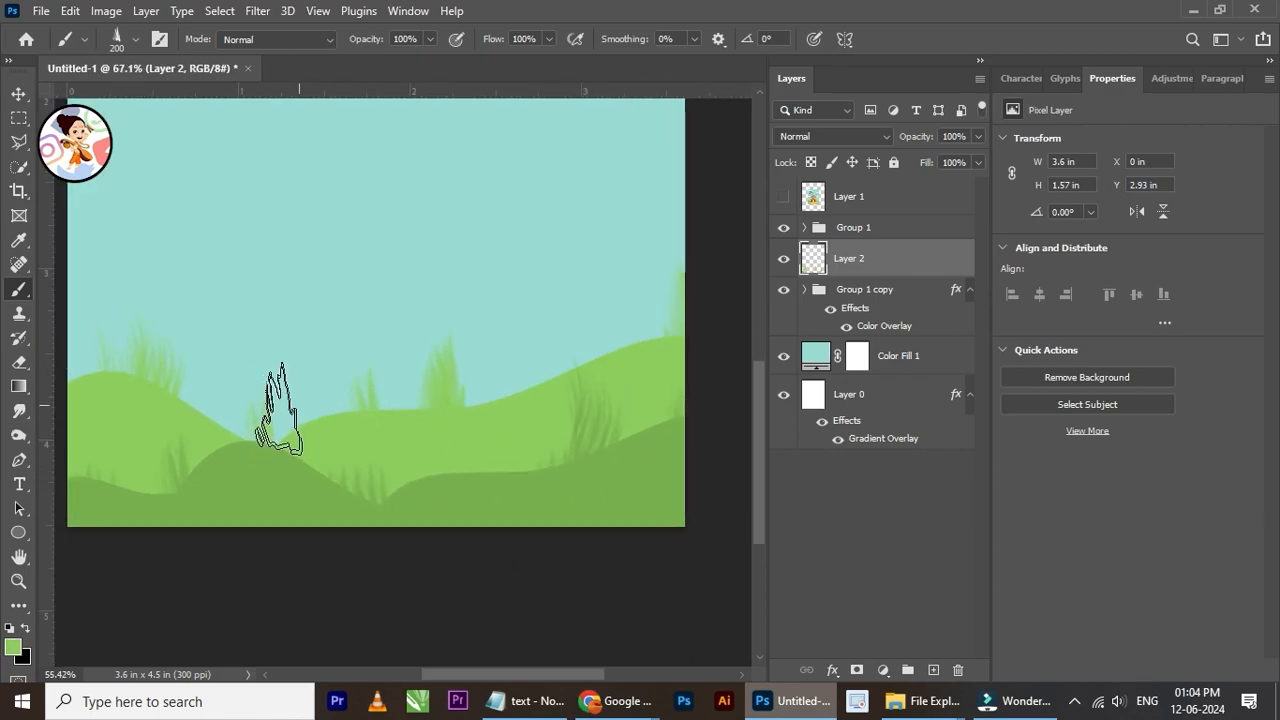
pyautogui.scroll(-1, 277, 400)
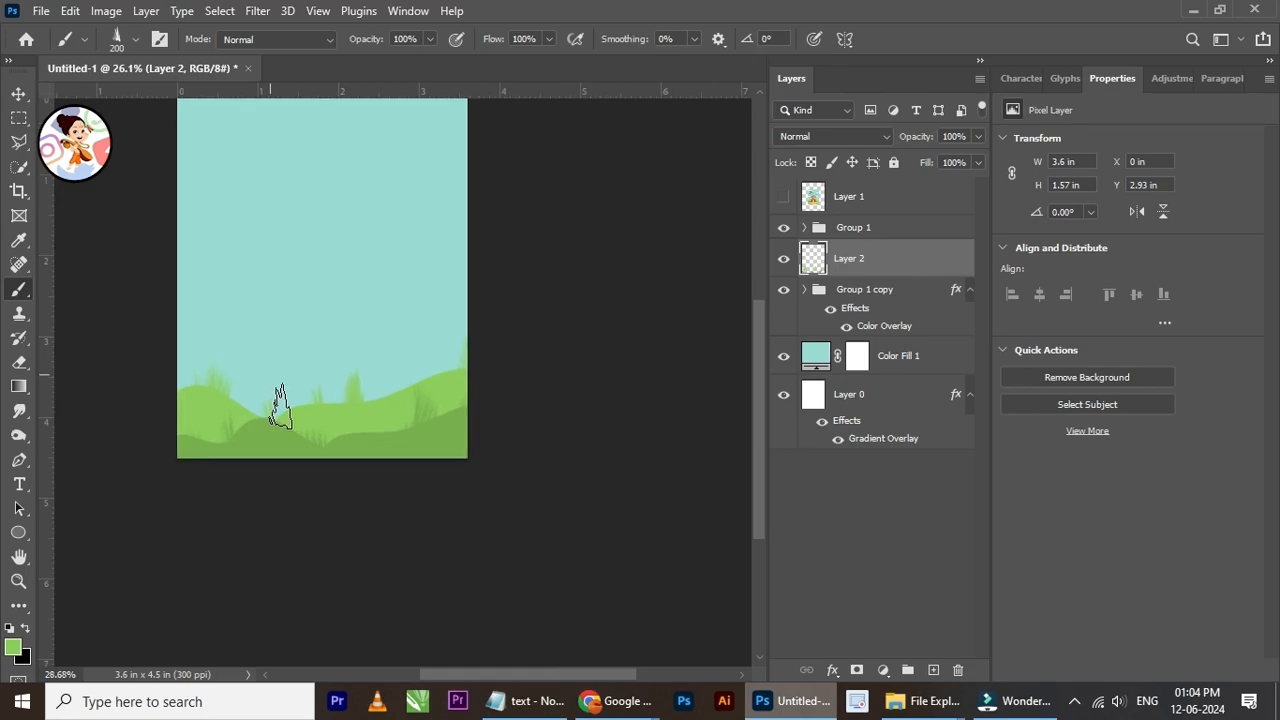
pyautogui.click(19, 94)
pyautogui.scroll(-1, 323, 343)
pyautogui.scroll(3, 323, 277)
pyautogui.scroll(-2, 403, 347)
pyautogui.scroll(1, 369, 272)
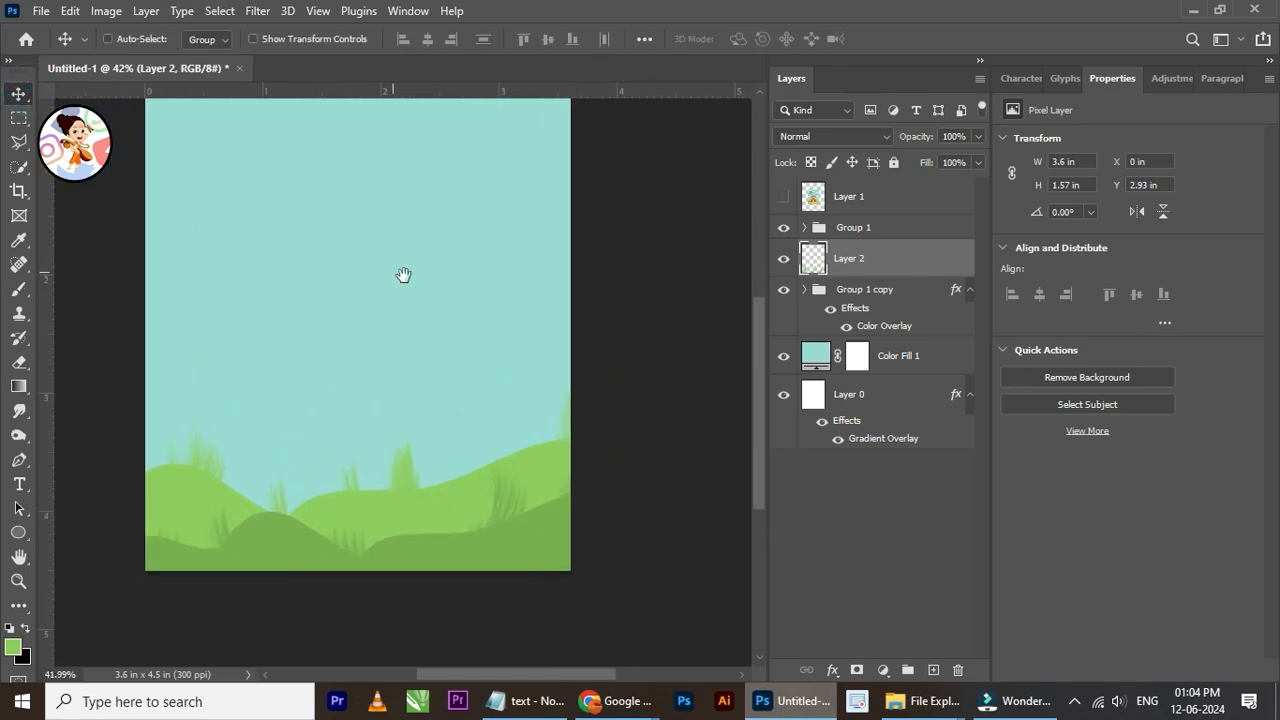
pyautogui.scroll(-3, 403, 275)
pyautogui.scroll(1, 409, 320)
# Step: Place the father-son-clipart-md image from the Happy Father's Day folder into the poster
pyautogui.moveTo(910, 701)
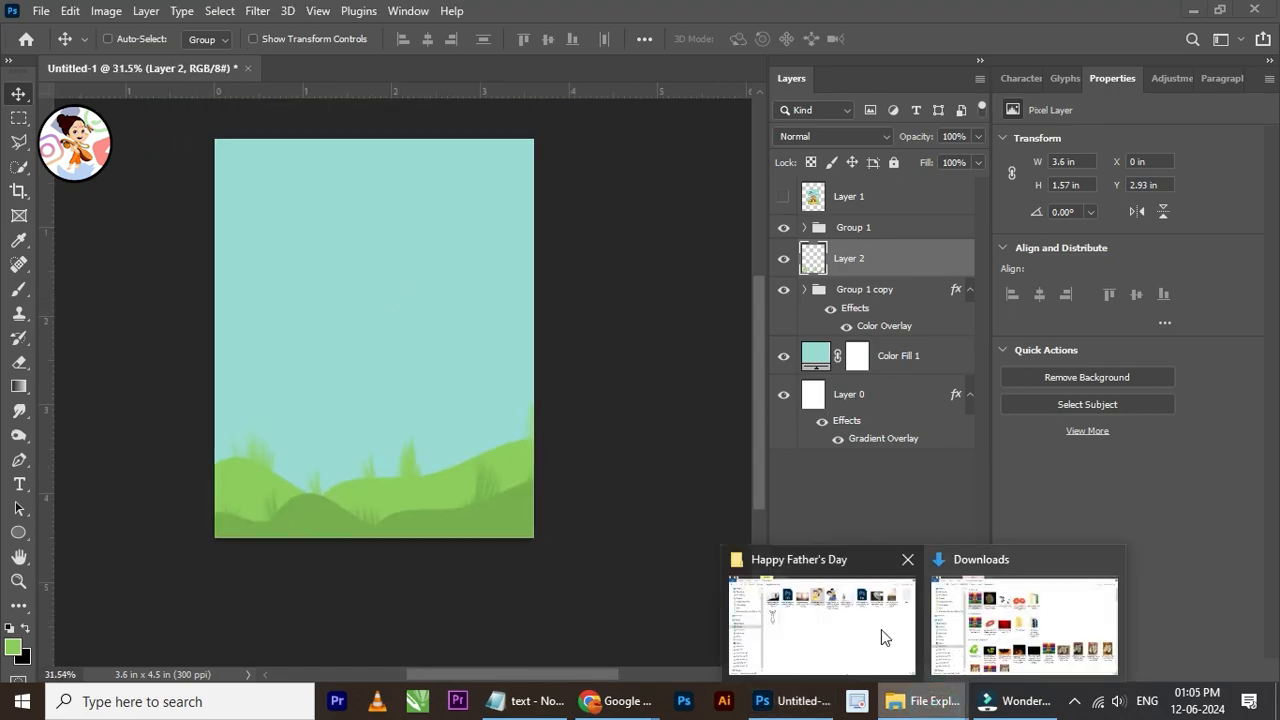
pyautogui.click(855, 625)
pyautogui.click(603, 186)
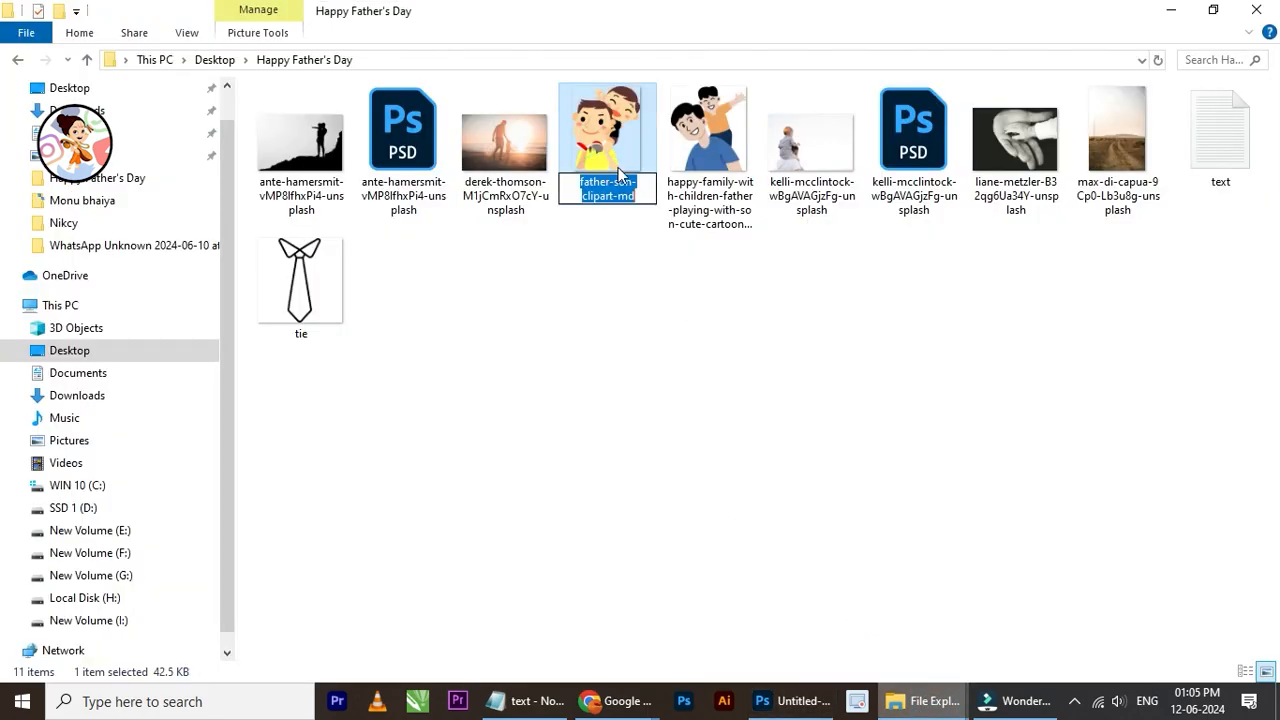
pyautogui.click(644, 145)
pyautogui.moveTo(620, 165); pyautogui.dragTo(440, 368)
pyautogui.scroll(1, 434, 368)
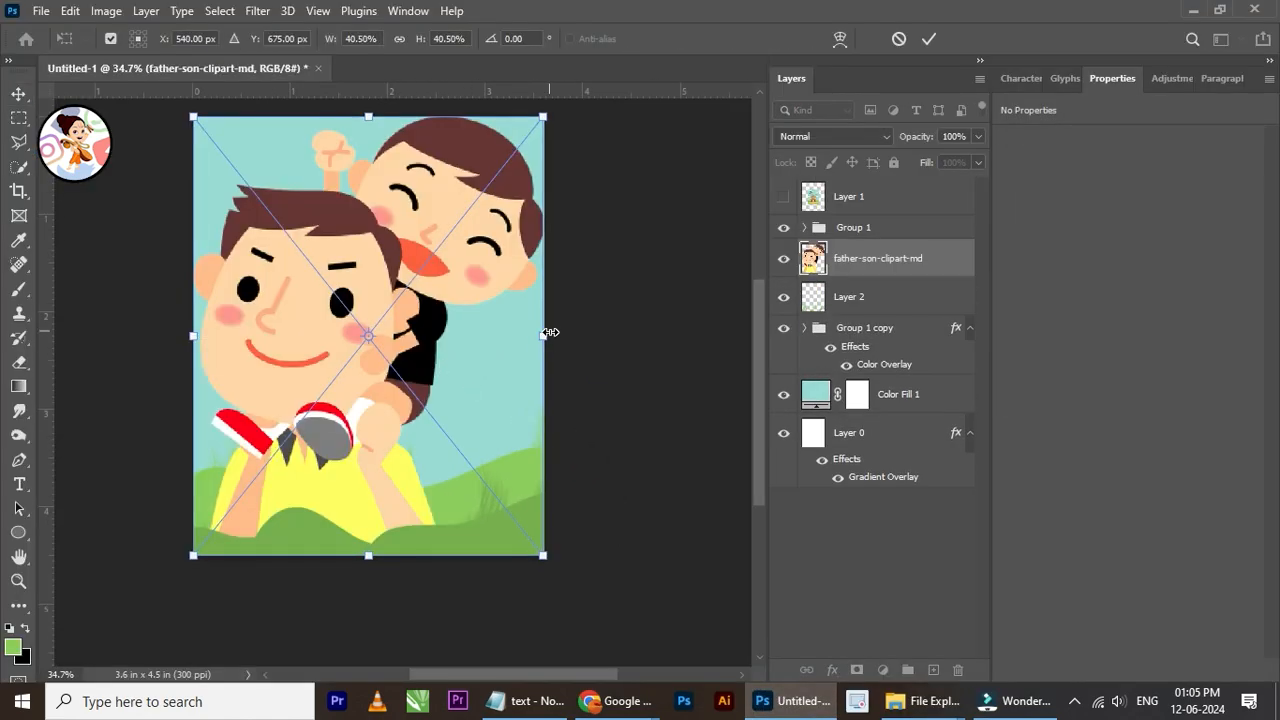
# Step: Scale the placed clipart to 25.80% over the lower hills and move its layer to the top of the stack
pyautogui.moveTo(549, 332); pyautogui.dragTo(423, 334)
pyautogui.moveTo(312, 368); pyautogui.dragTo(397, 470)
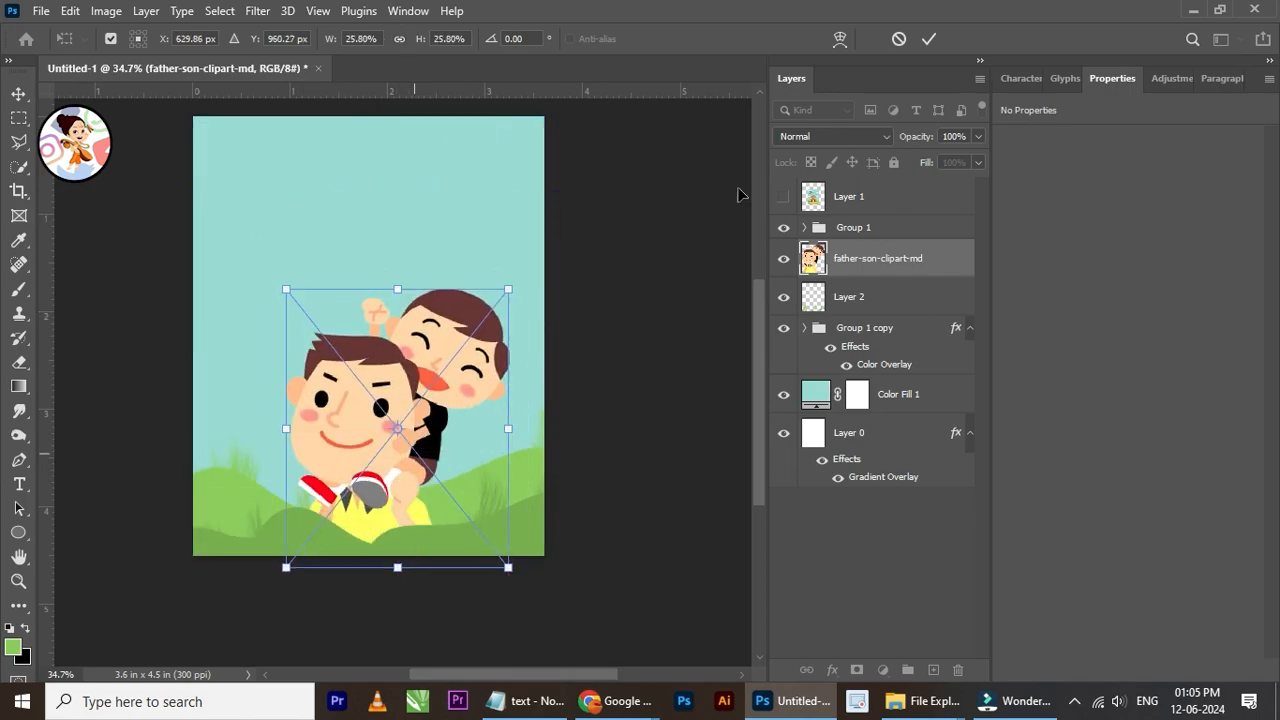
pyautogui.click(929, 39)
pyautogui.moveTo(878, 270); pyautogui.dragTo(880, 200)
pyautogui.scroll(-1, 438, 360)
pyautogui.scroll(2, 438, 362)
pyautogui.hotkey('ctrl', 't')
pyautogui.scroll(-3, 422, 368)
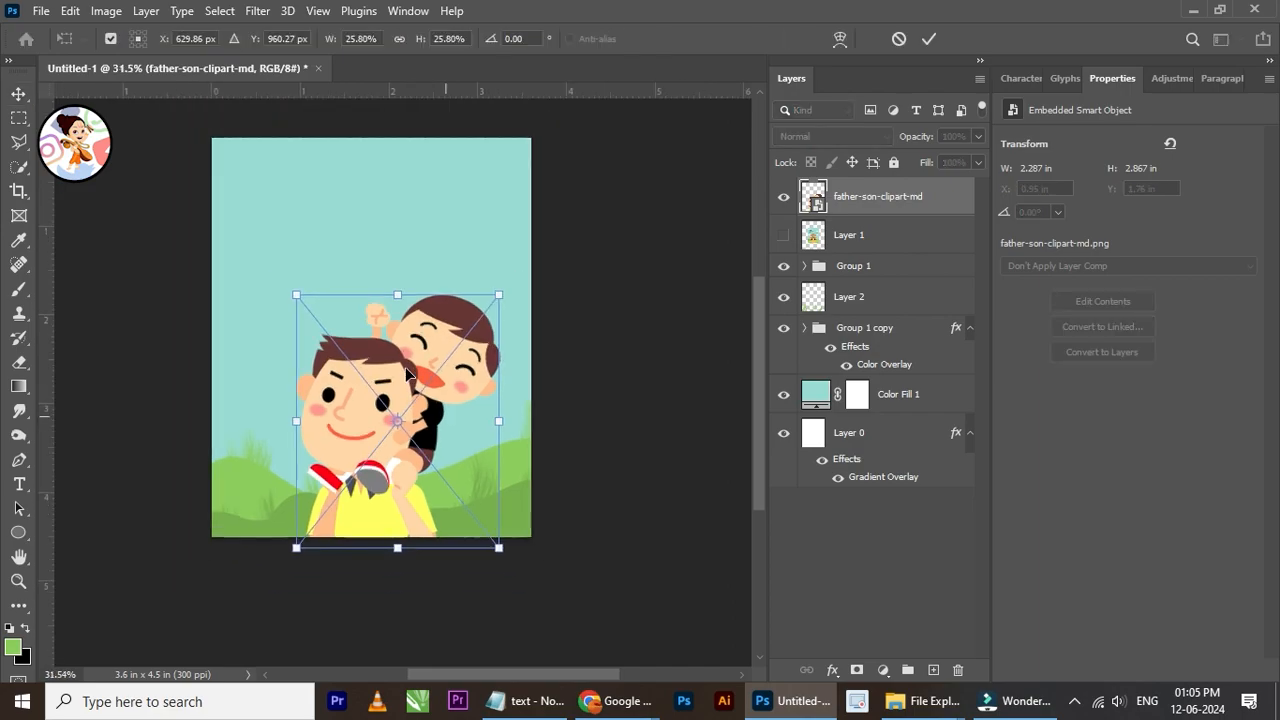
pyautogui.moveTo(490, 301); pyautogui.dragTo(570, 200)
pyautogui.moveTo(514, 343); pyautogui.dragTo(463, 343)
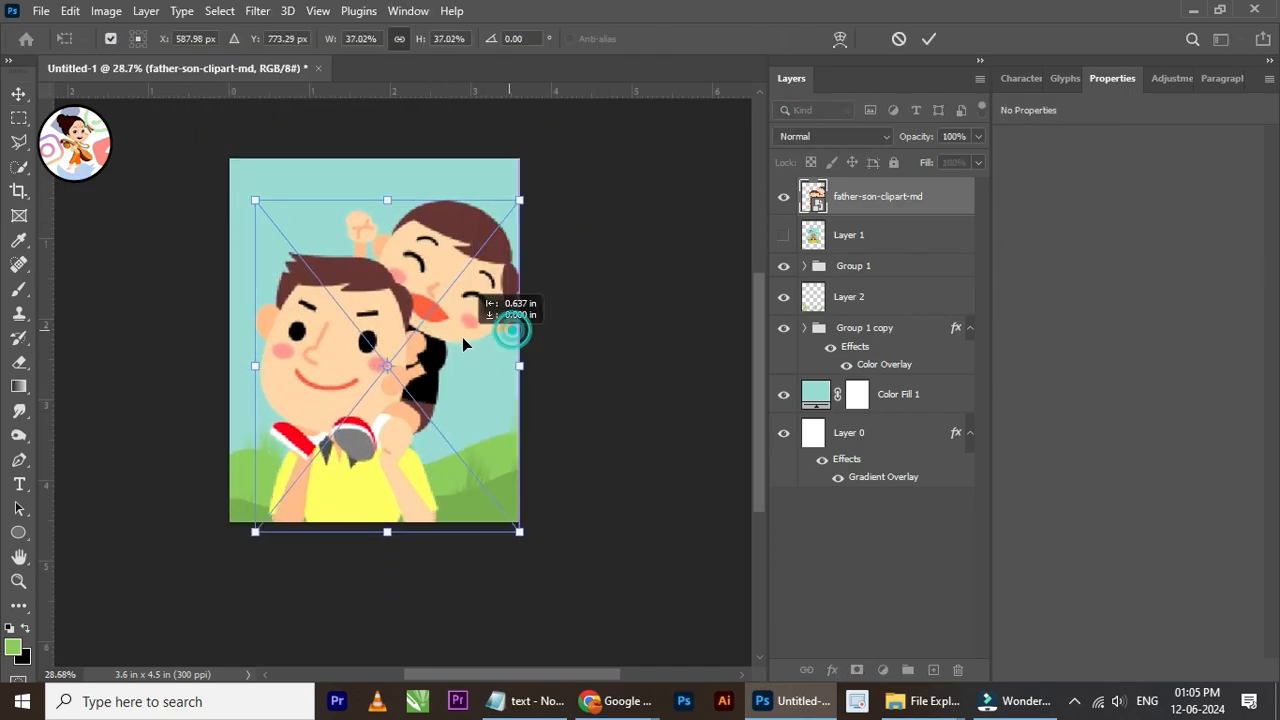
pyautogui.click(898, 39)
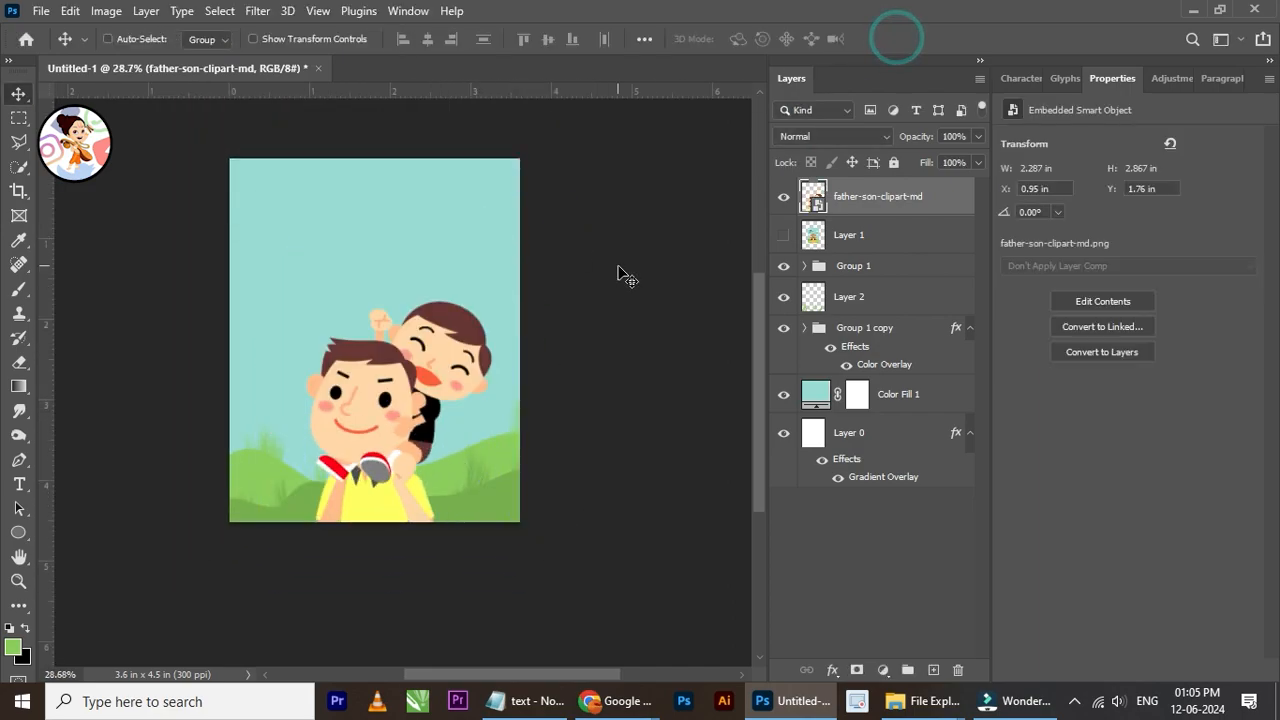
pyautogui.click(784, 197)
pyautogui.click(784, 197)
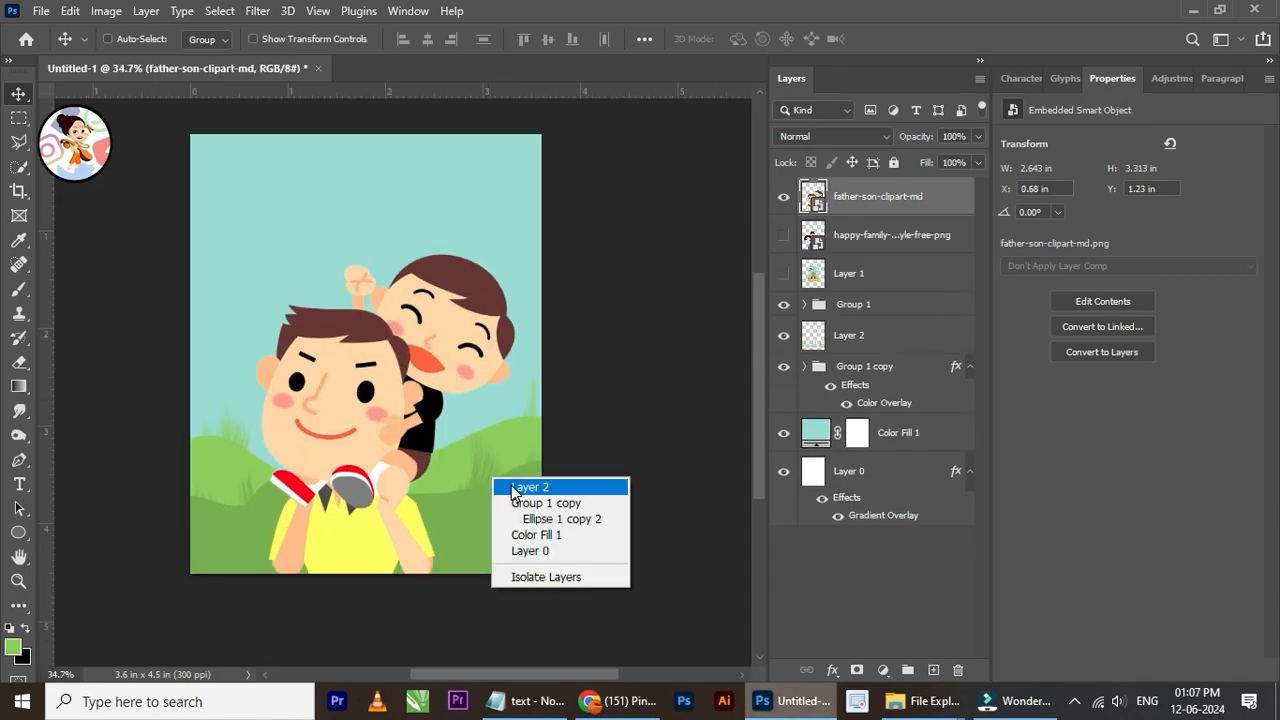
# Step: Transform Group 1, Layer 2 and Group 1 copy together, scaling the hills and grass to 108.34% across the poster's lower part
pyautogui.click(511, 485)
pyautogui.keyDown('ctrl'); pyautogui.click(836, 304); pyautogui.keyUp('ctrl')
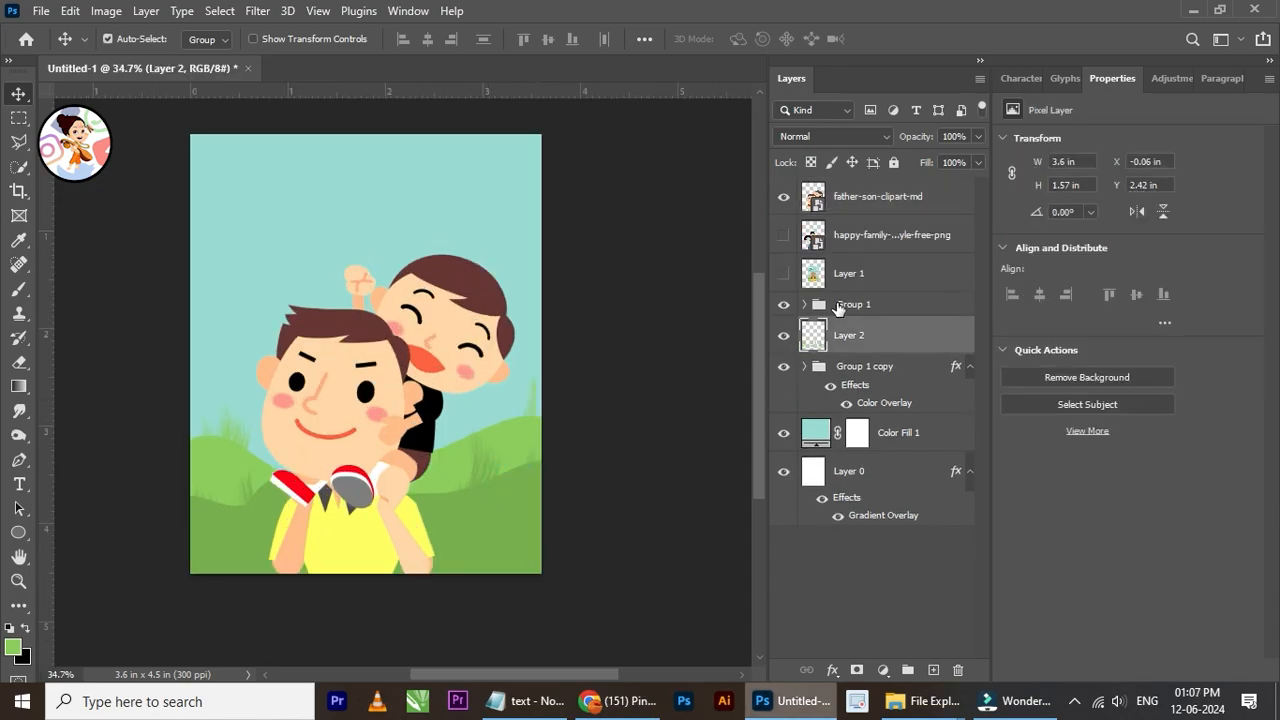
pyautogui.keyDown('ctrl'); pyautogui.click(865, 368); pyautogui.keyUp('ctrl')
pyautogui.hotkey('ctrl', 't')
pyautogui.scroll(-3, 643, 380)
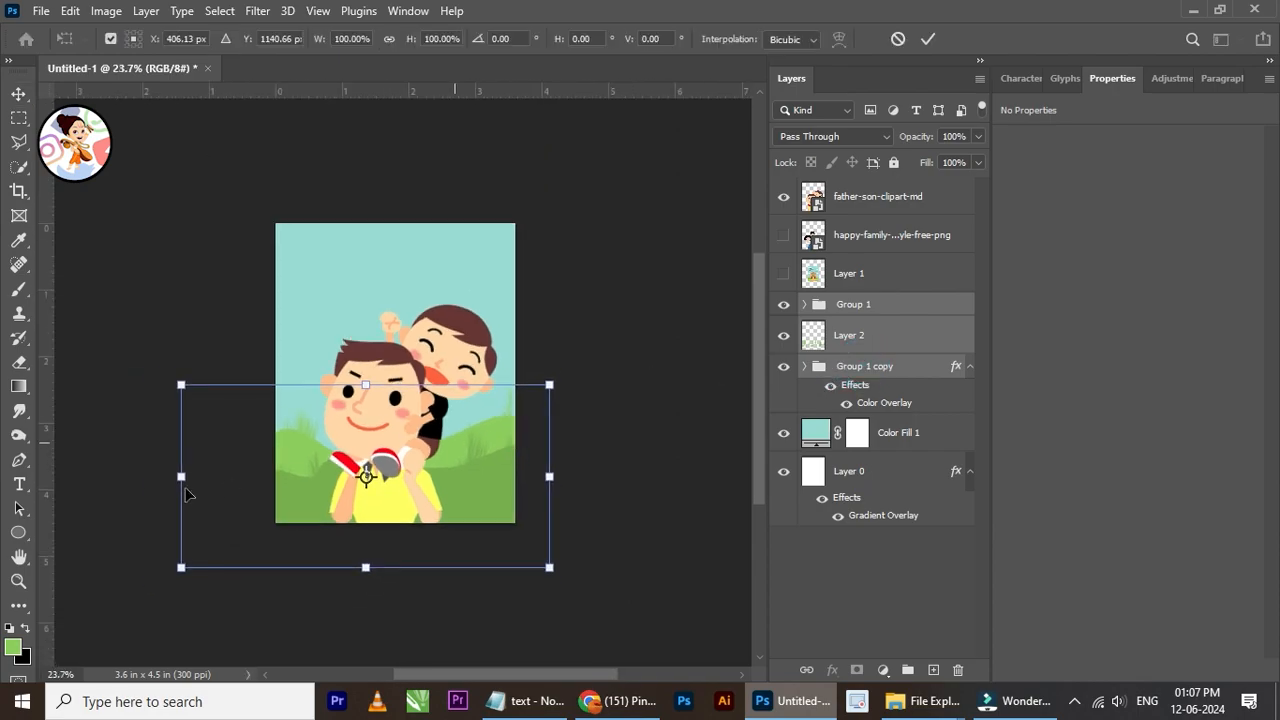
pyautogui.moveTo(199, 386); pyautogui.dragTo(281, 424)
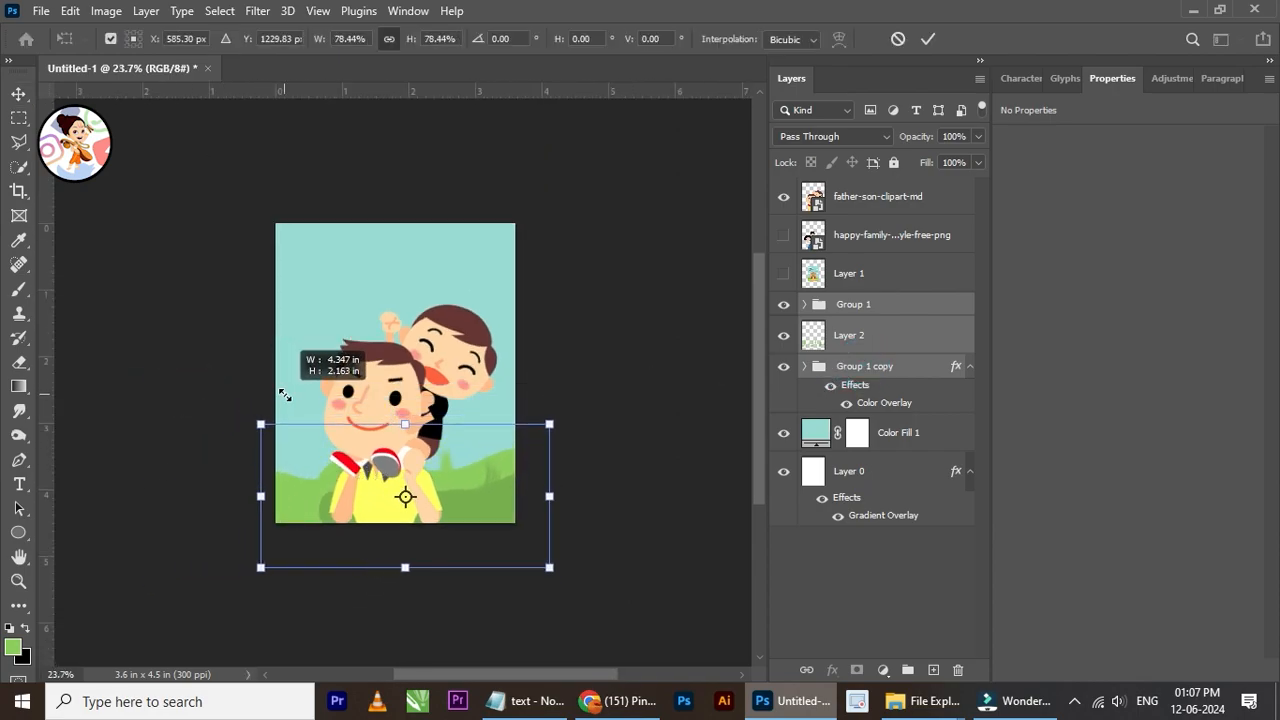
pyautogui.moveTo(513, 493); pyautogui.dragTo(488, 478)
pyautogui.scroll(3, 433, 473)
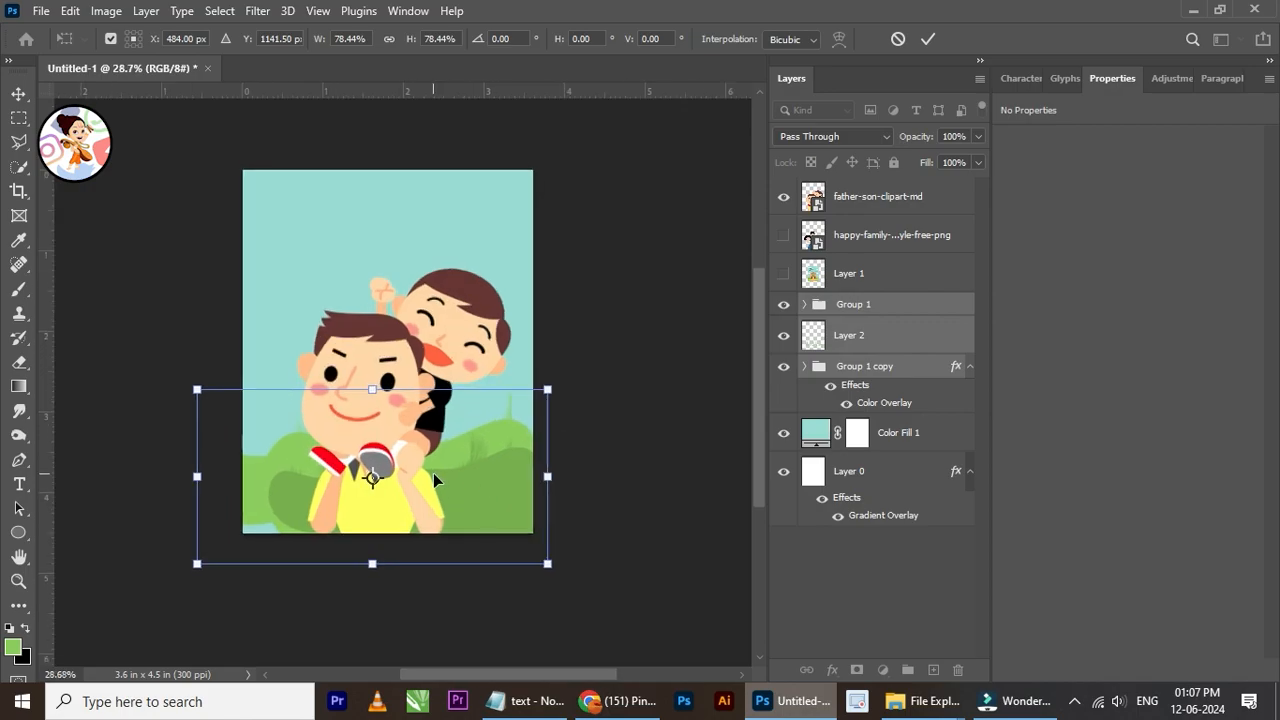
pyautogui.moveTo(364, 377); pyautogui.dragTo(418, 298)
pyautogui.moveTo(503, 428)
pyautogui.mouseDown()
pyautogui.moveTo(459, 478)
pyautogui.moveTo(480, 474)
pyautogui.moveTo(490, 502)
pyautogui.moveTo(504, 384)
pyautogui.moveTo(508, 430)
pyautogui.mouseUp()
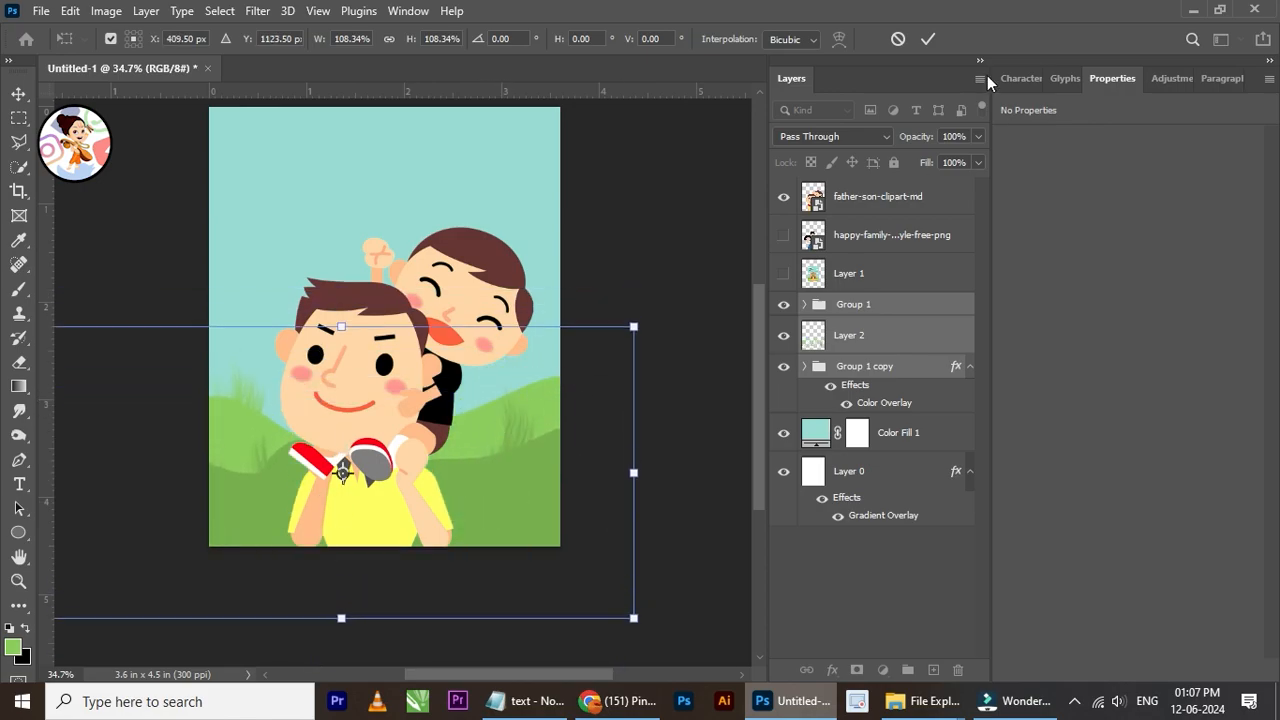
pyautogui.click(928, 38)
# Step: Move the father-son clipart upward so its lower end sits above the poster's lower edge, at Y 0.79 in
pyautogui.scroll(1, 459, 298)
pyautogui.rightClick(459, 302)
pyautogui.click(469, 313)
pyautogui.moveTo(469, 313)
pyautogui.mouseDown()
pyautogui.moveTo(470, 300)
pyautogui.moveTo(469, 358)
pyautogui.moveTo(476, 247)
pyautogui.moveTo(482, 264)
pyautogui.moveTo(472, 272)
pyautogui.moveTo(467, 150)
pyautogui.moveTo(468, 302)
pyautogui.mouseUp()
pyautogui.scroll(-3, 413, 302)
pyautogui.scroll(2, 421, 265)
pyautogui.scroll(1, 421, 265)
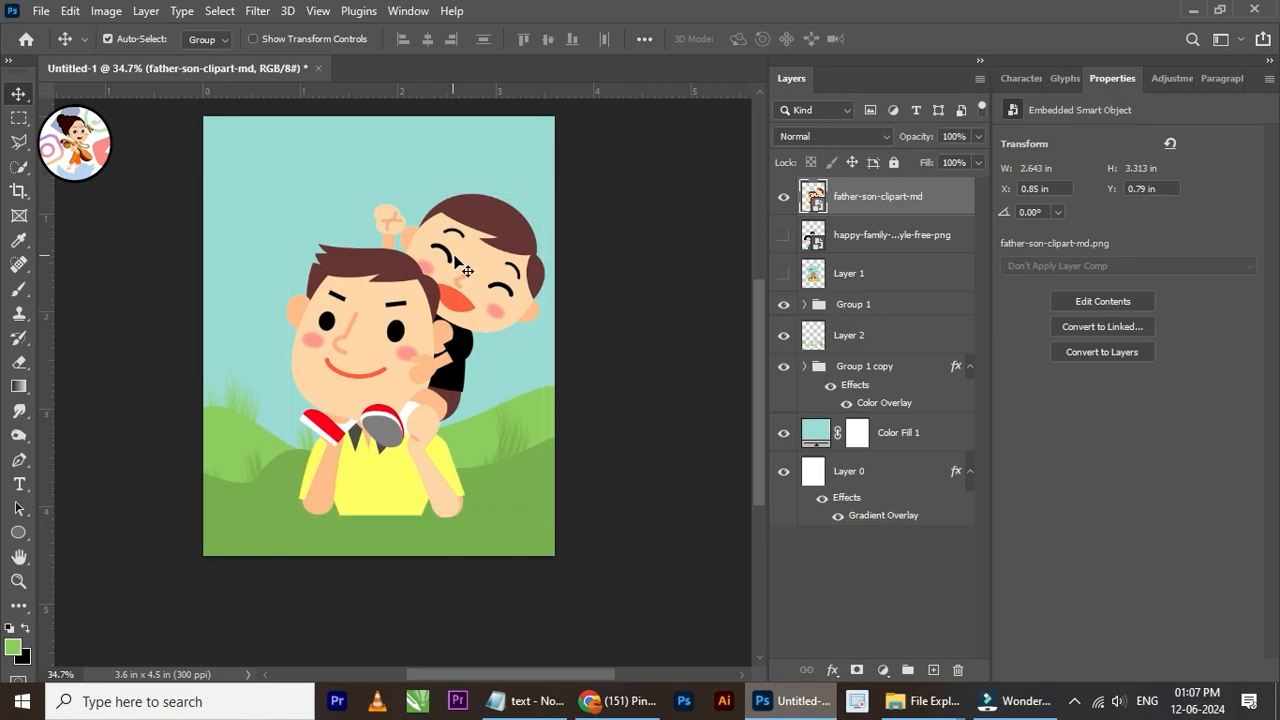
# Step: Scale the father-son clipart down to about 2.39 by 3 in and reposition it at X 0.87 in, Y 0.99 in
pyautogui.hotkey('ctrl', 't')
pyautogui.moveTo(545, 195); pyautogui.dragTo(520, 222)
pyautogui.moveTo(466, 286); pyautogui.dragTo(467, 337)
pyautogui.click(925, 40)
pyautogui.scroll(-3, 474, 336)
pyautogui.scroll(4, 460, 285)
pyautogui.rightClick(374, 415)
pyautogui.click(391, 427)
pyautogui.moveTo(386, 445); pyautogui.dragTo(389, 378)
# Step: Duplicate the father-son clipart layer and rasterize the copy
pyautogui.scroll(4, 400, 560)
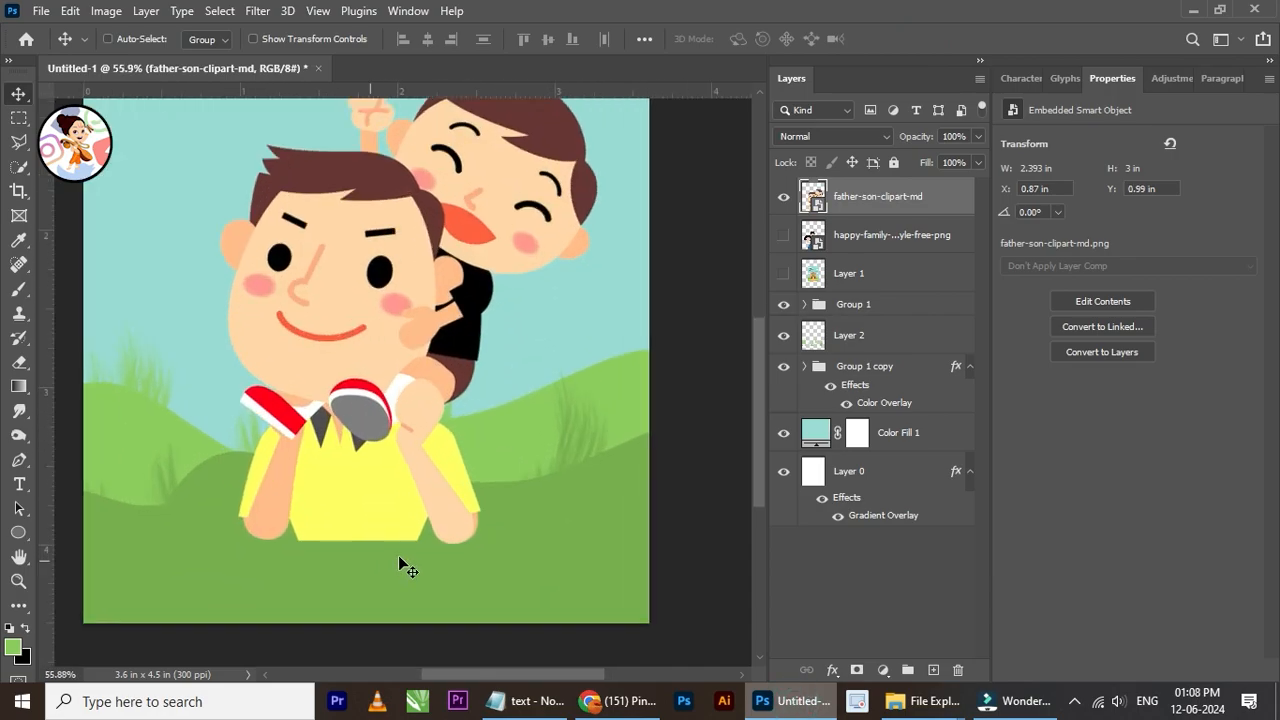
pyautogui.moveTo(823, 213); pyautogui.dragTo(822, 210)
pyautogui.rightClick(826, 212)
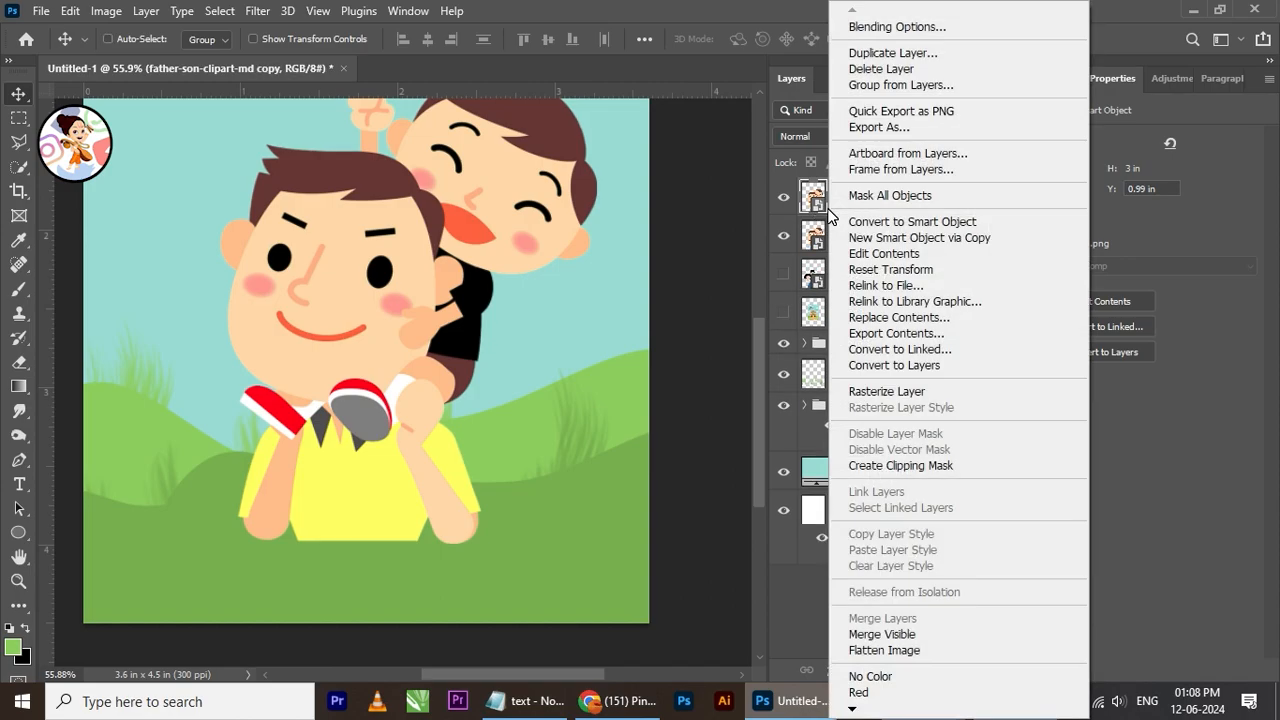
pyautogui.click(882, 391)
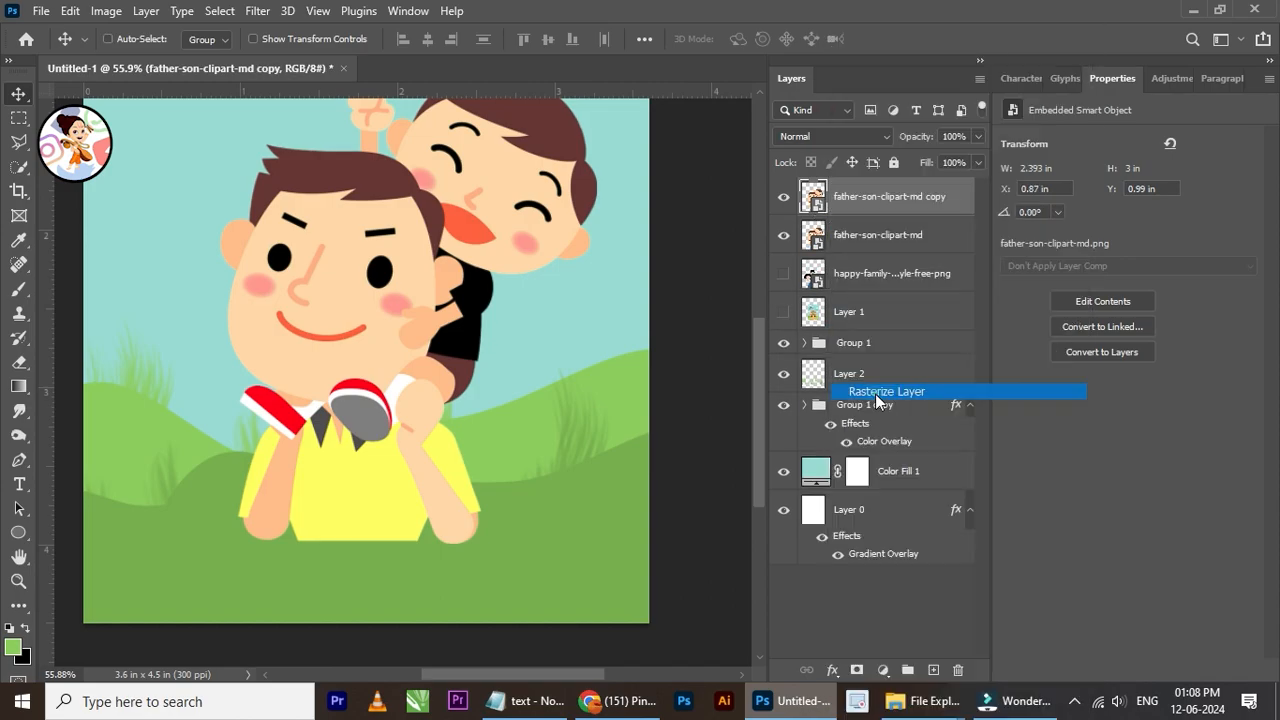
# Step: Select a thin rectangular strip about 0.77 by 0.03 in along the lower hem of the father's yellow shirt
pyautogui.scroll(3, 402, 577)
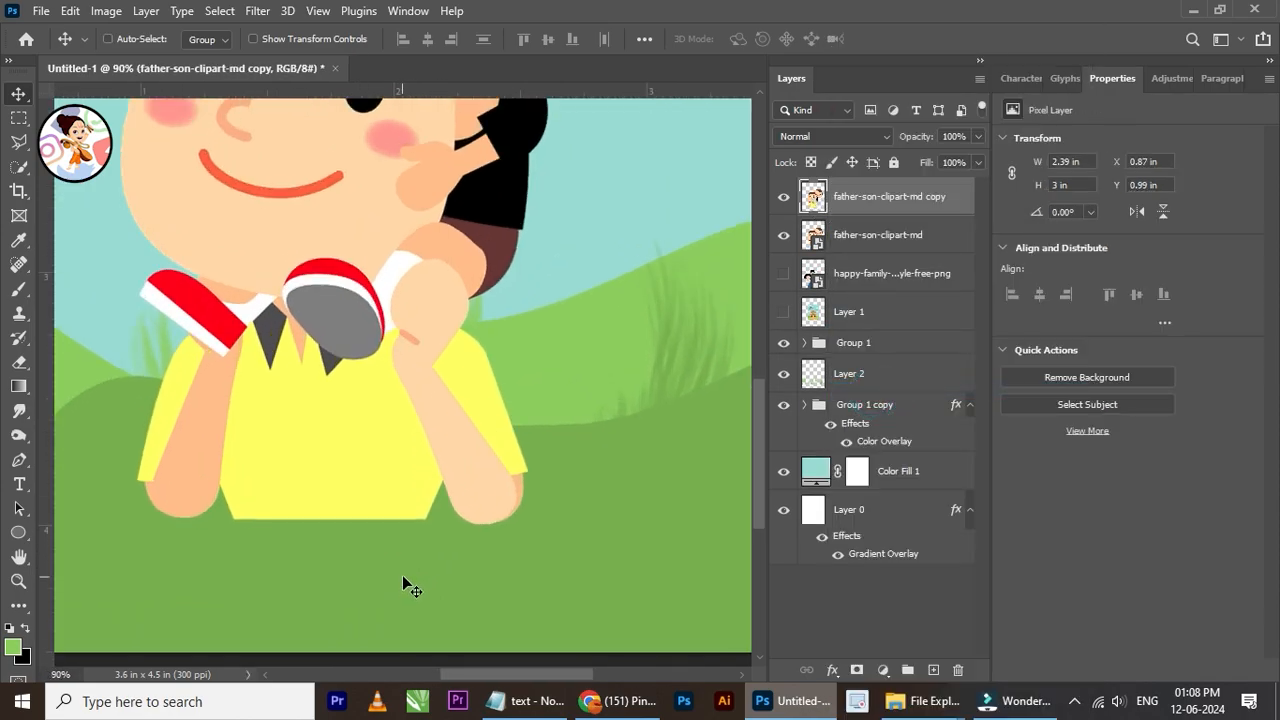
pyautogui.click(19, 117)
pyautogui.scroll(4, 337, 563)
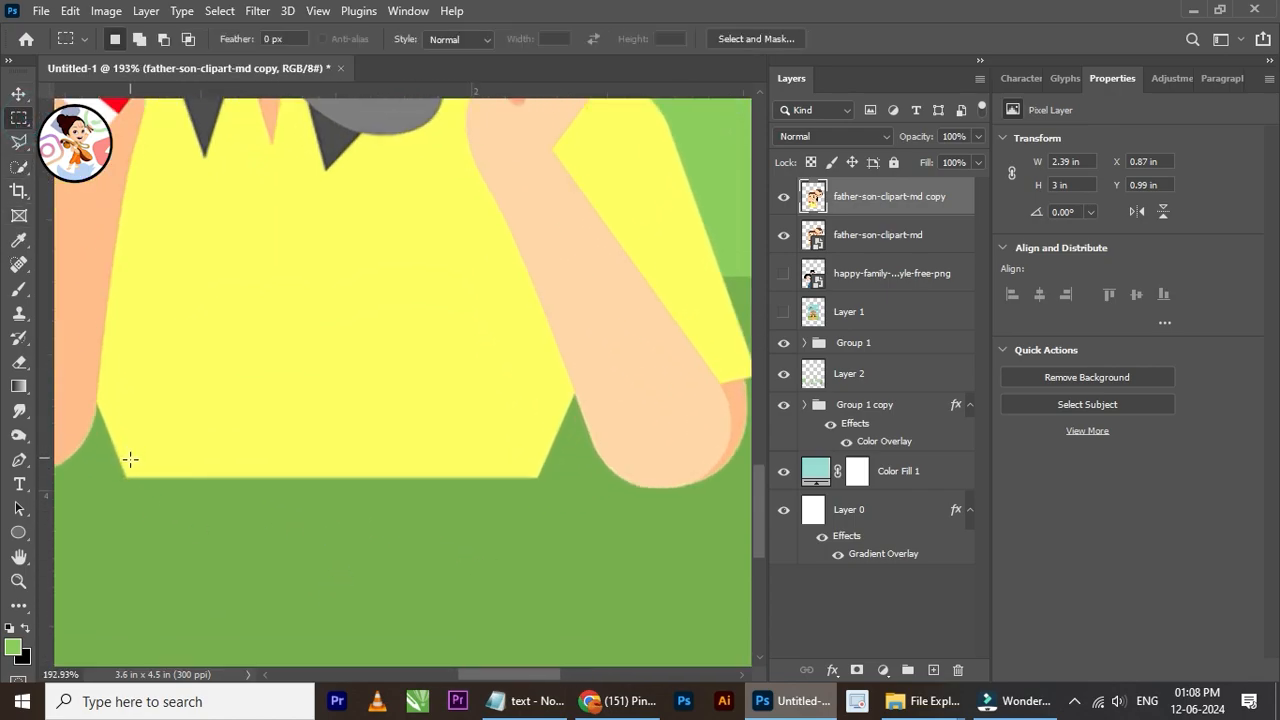
pyautogui.moveTo(124, 470); pyautogui.dragTo(541, 483)
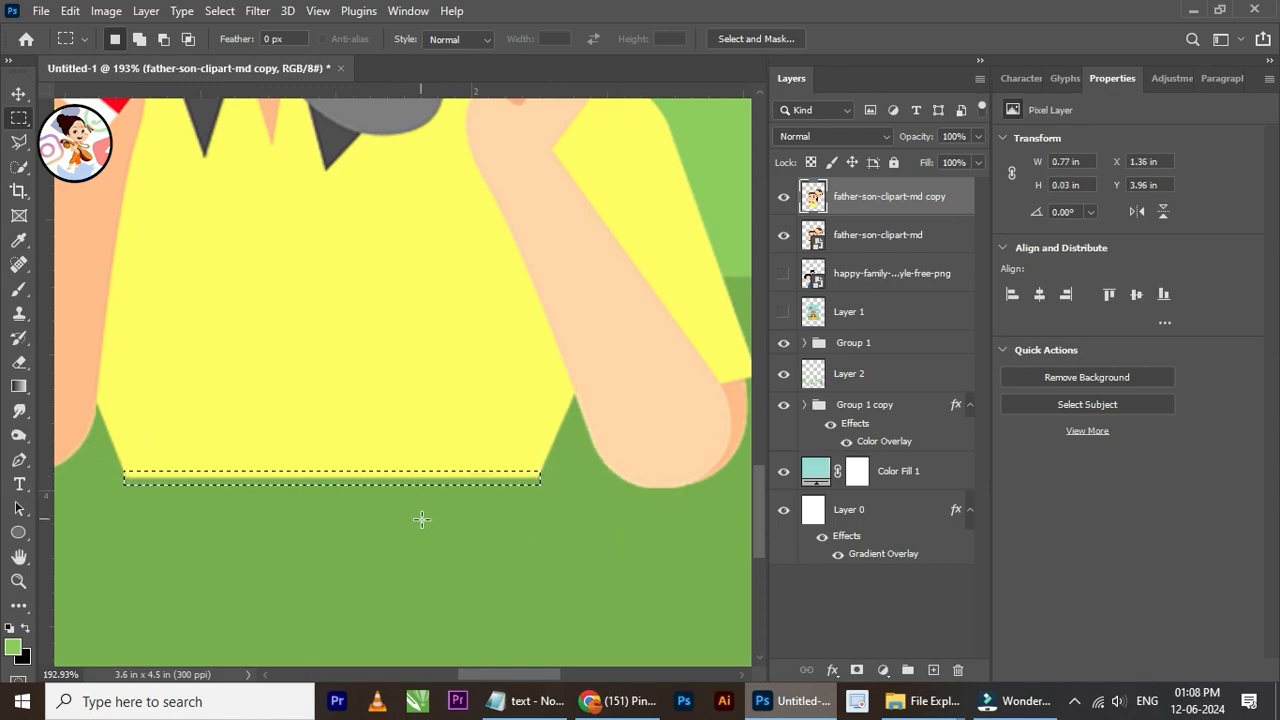
# Step: Stretch the selected hem strip downward to about 5633% height so the shirt extends past the poster's lower edge, and deselect it
pyautogui.click(19, 93)
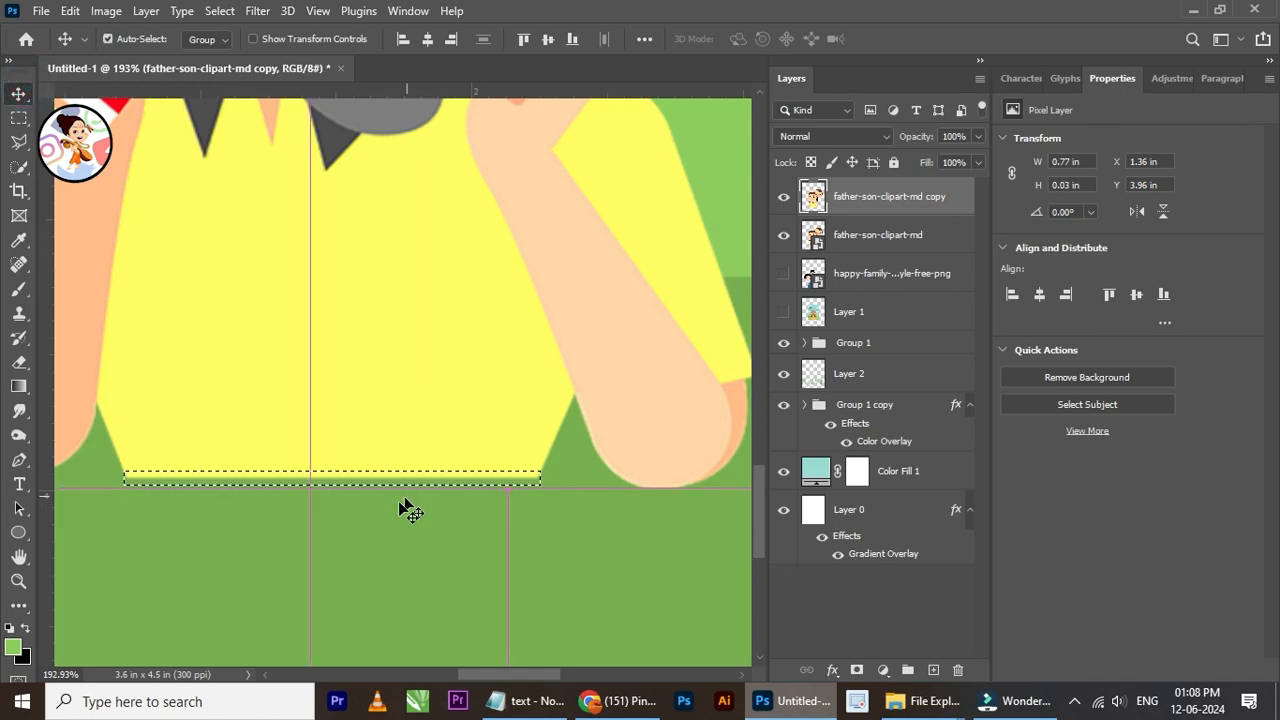
pyautogui.hotkey('ctrl', 't')
pyautogui.moveTo(333, 487); pyautogui.dragTo(340, 632)
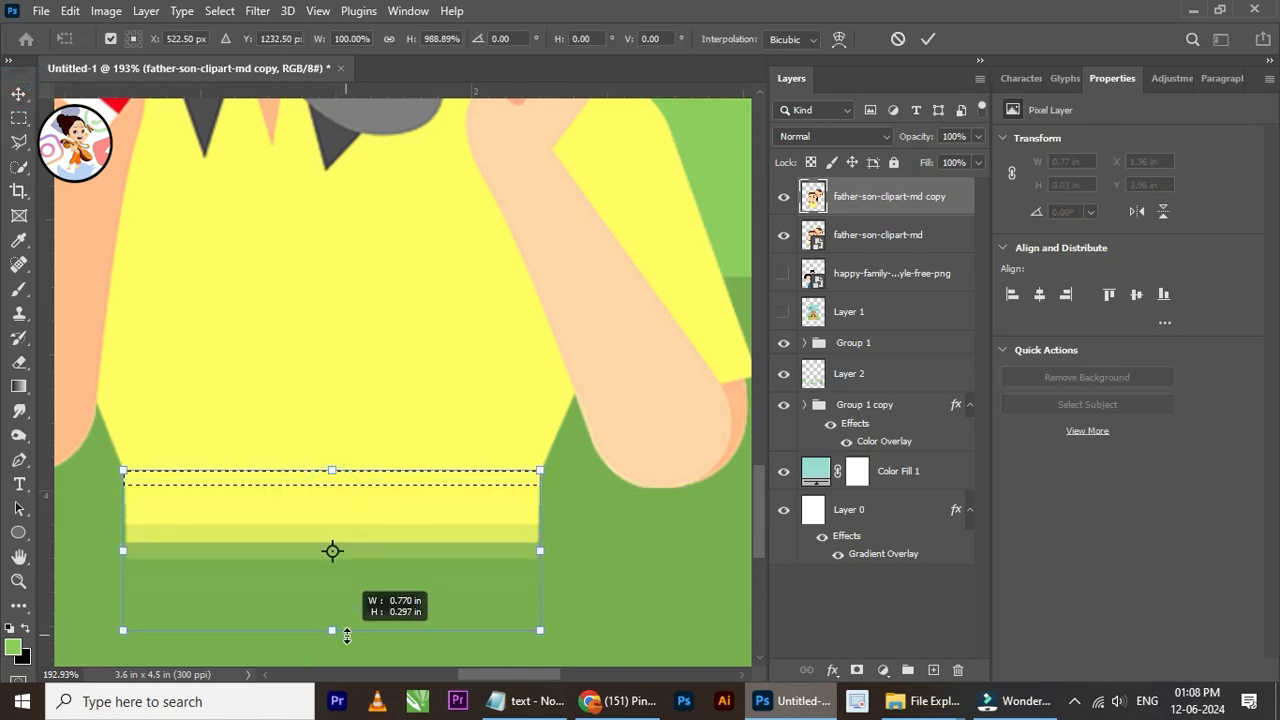
pyautogui.scroll(-5, 334, 449)
pyautogui.moveTo(333, 536); pyautogui.dragTo(334, 652)
pyautogui.scroll(-2, 338, 568)
pyautogui.scroll(-2, 332, 546)
pyautogui.scroll(6, 347, 614)
pyautogui.scroll(-4, 348, 590)
pyautogui.moveTo(360, 507); pyautogui.dragTo(347, 353)
pyautogui.scroll(2, 347, 353)
pyautogui.moveTo(315, 421); pyautogui.dragTo(314, 618)
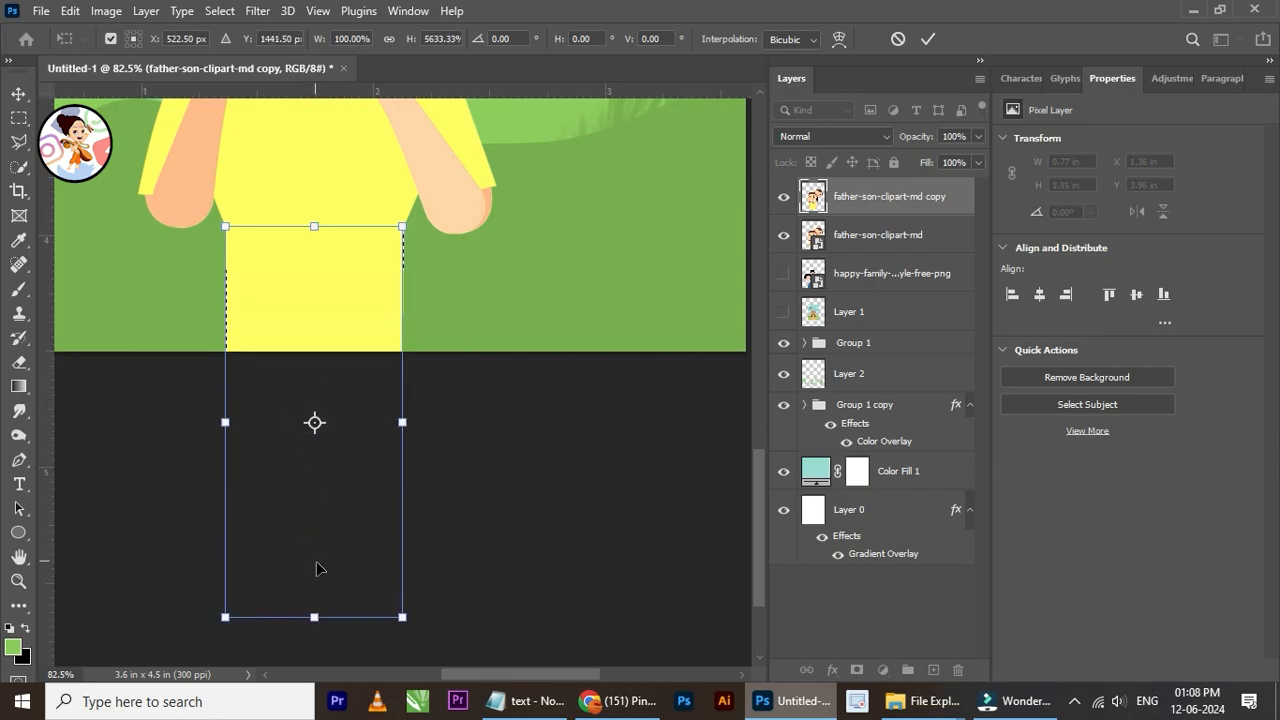
pyautogui.click(17, 95)
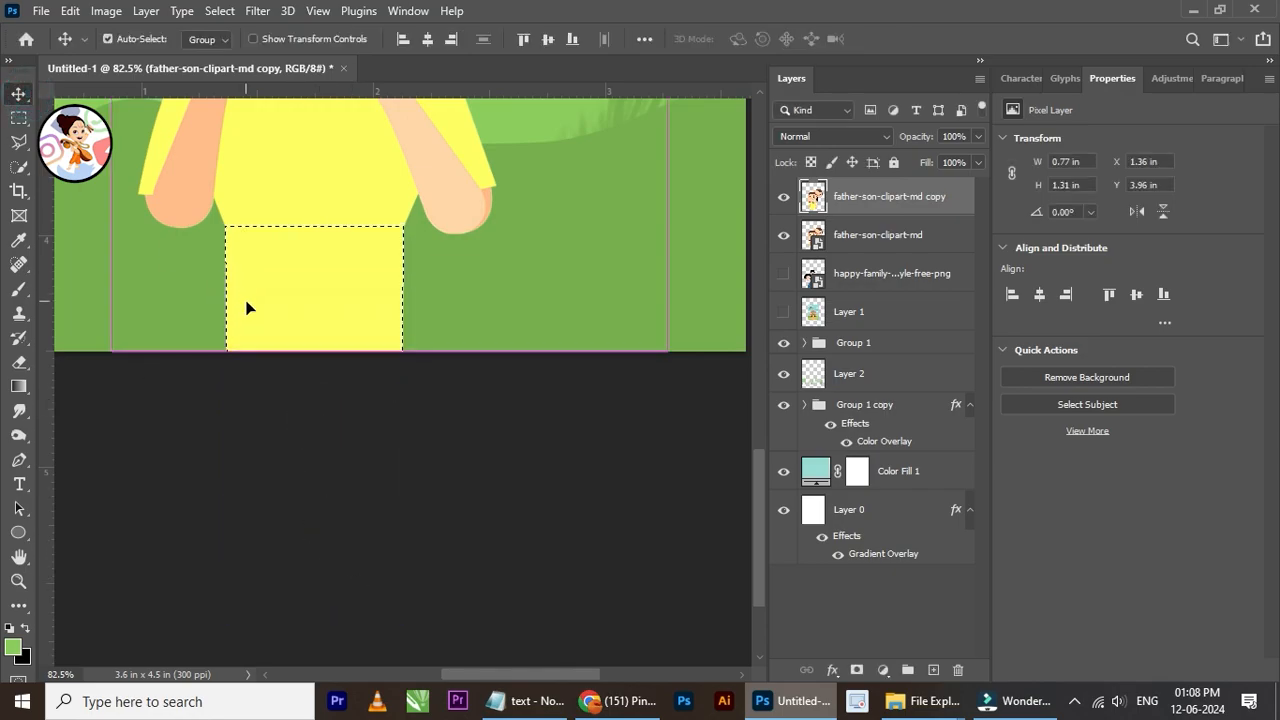
pyautogui.scroll(-10, 380, 340)
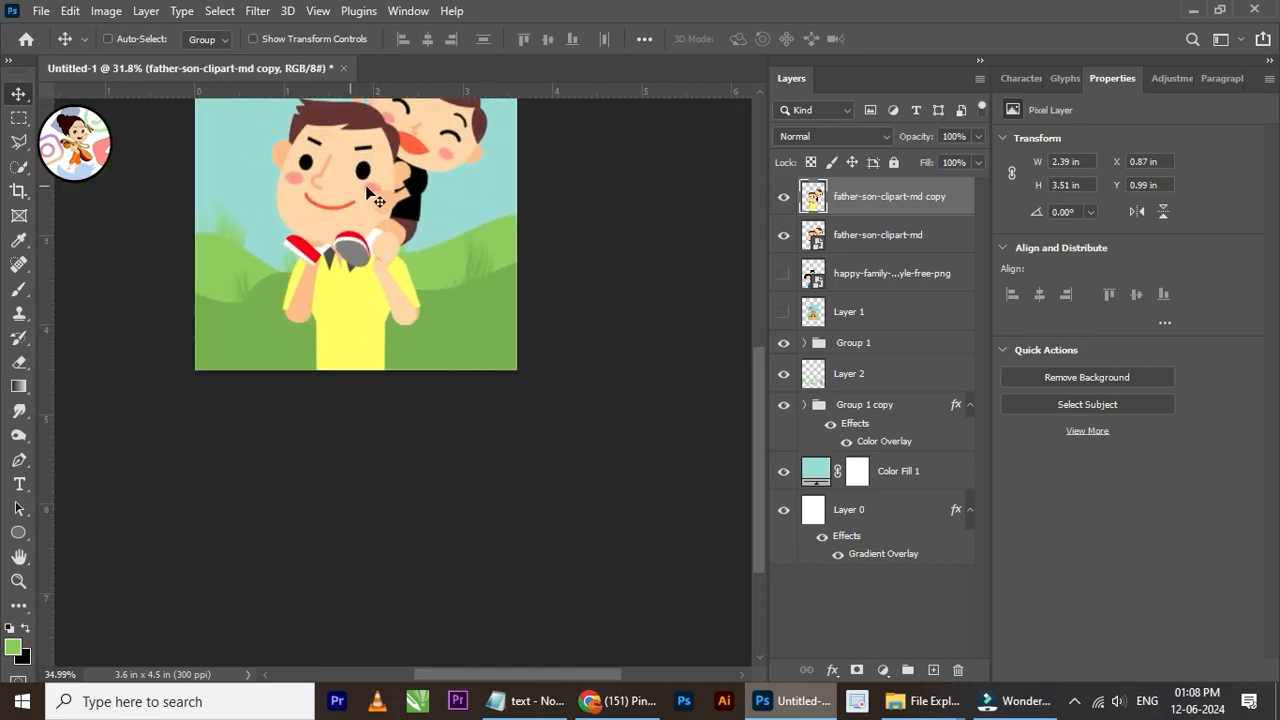
# Step: Try to move the rear hill group slightly lower behind the father-son clipart
pyautogui.moveTo(366, 367); pyautogui.dragTo(366, 368)
pyautogui.moveTo(445, 385); pyautogui.dragTo(371, 392)
pyautogui.rightClick(480, 414)
pyautogui.click(504, 426)
pyautogui.moveTo(486, 406)
pyautogui.mouseDown()
pyautogui.moveTo(486, 454)
pyautogui.moveTo(486, 430)
pyautogui.mouseUp()
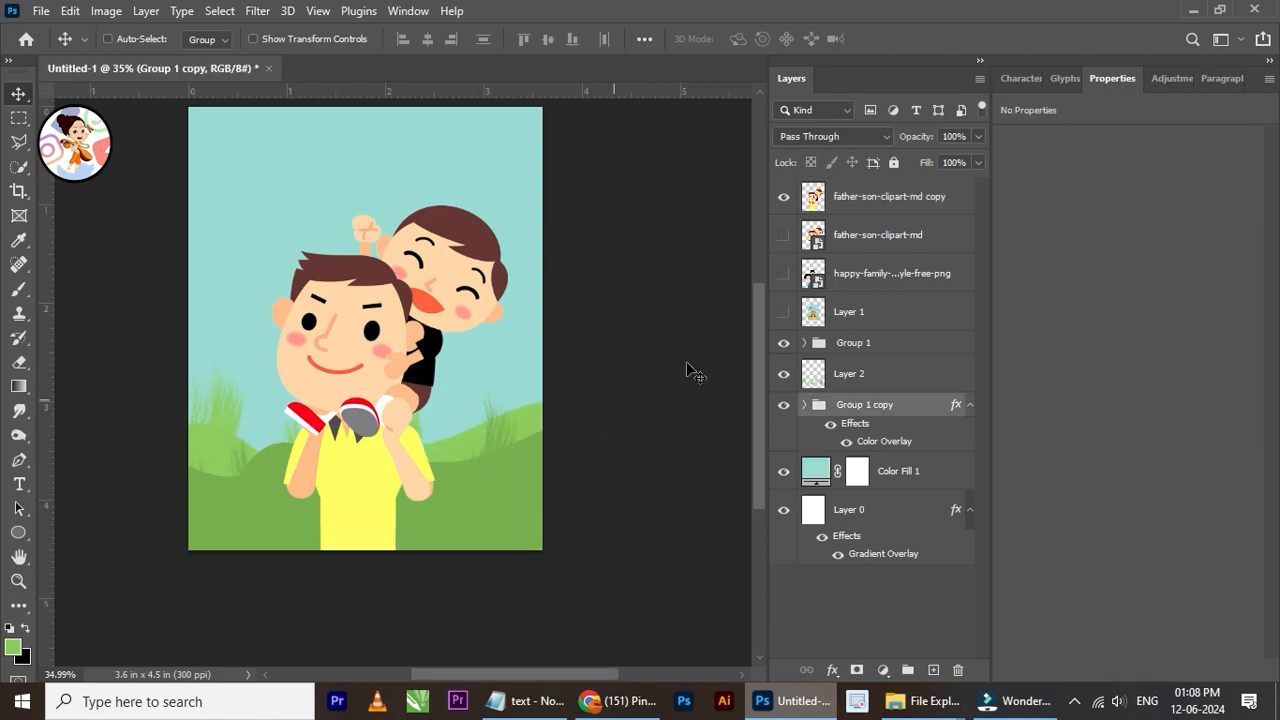
pyautogui.hotkey('ctrl', 'z')
# Step: Group the two hill groups and the grass layer into a single group
pyautogui.click(868, 350)
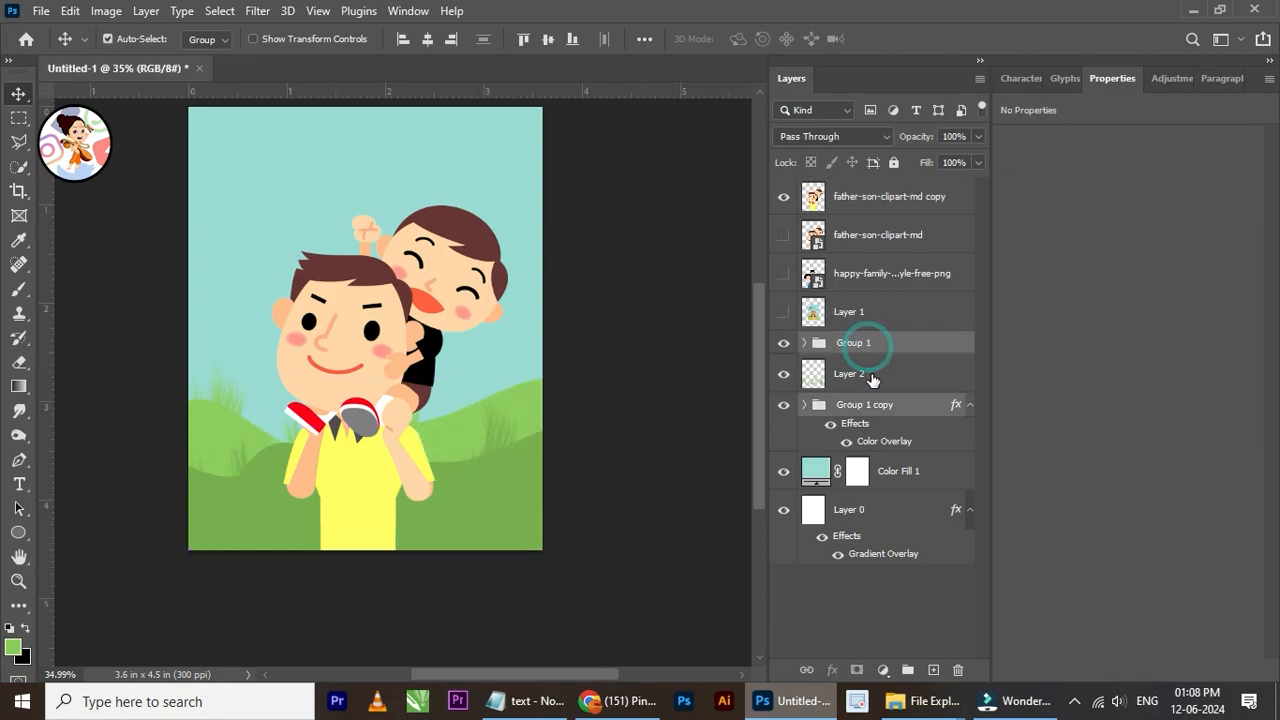
pyautogui.keyDown('shift'); pyautogui.click(872, 376); pyautogui.keyUp('shift')
pyautogui.hotkey('ctrl', 'g')
# Step: Scale the combined hills group to about 90% and shift it lower behind the clipart
pyautogui.hotkey('ctrl', 't')
pyautogui.scroll(1, 360, 432)
pyautogui.moveTo(316, 319); pyautogui.dragTo(342, 380)
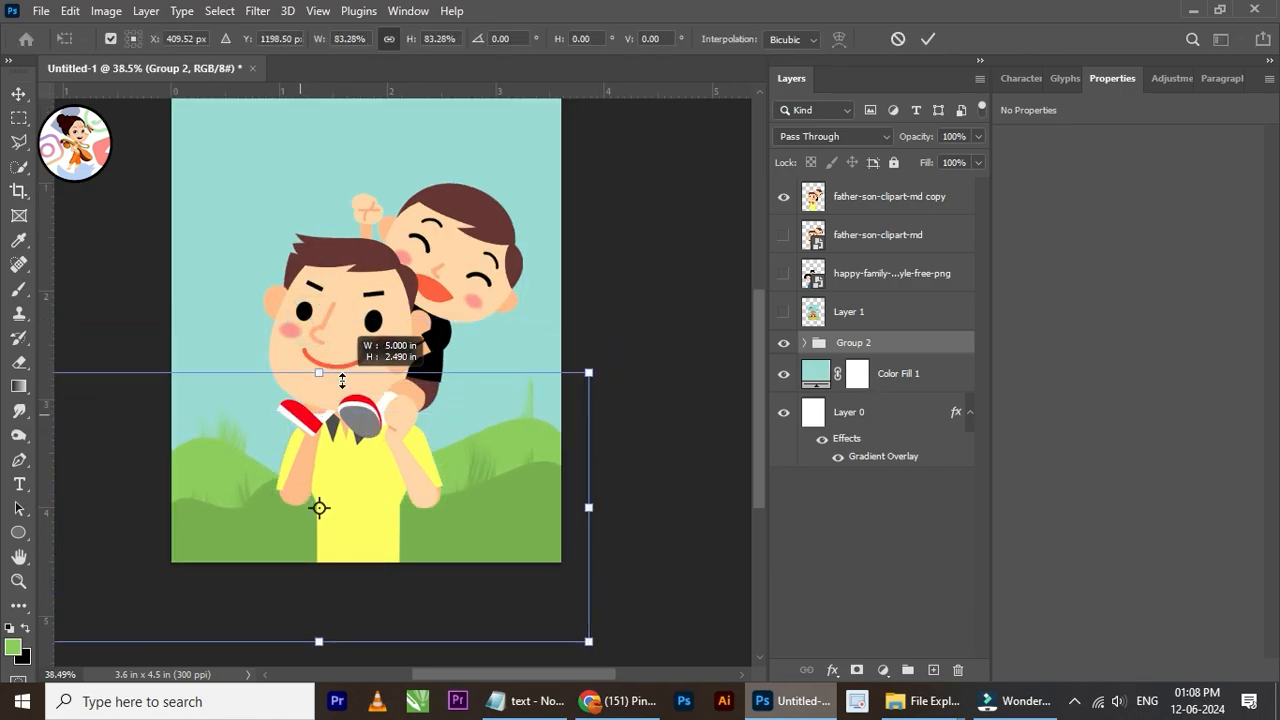
pyautogui.moveTo(462, 453)
pyautogui.mouseDown()
pyautogui.moveTo(476, 451)
pyautogui.moveTo(464, 509)
pyautogui.moveTo(473, 366)
pyautogui.moveTo(466, 449)
pyautogui.mouseUp()
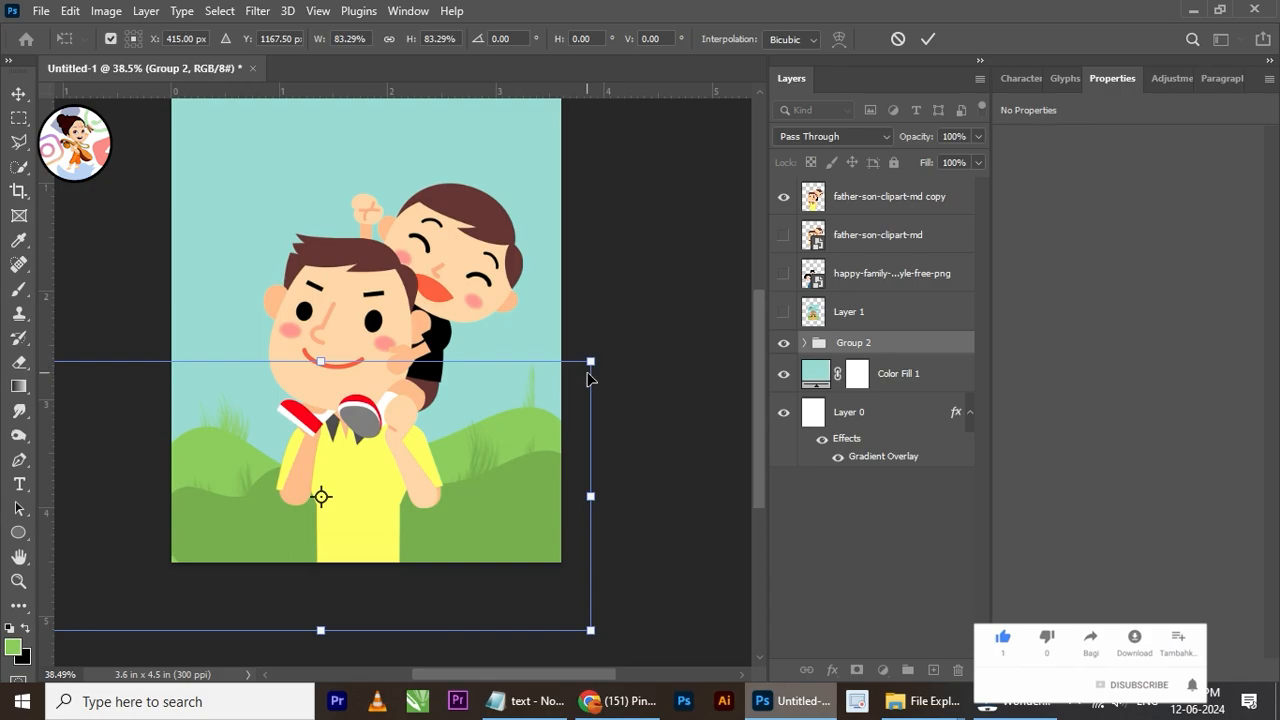
pyautogui.moveTo(603, 356)
pyautogui.mouseDown()
pyautogui.moveTo(631, 340)
pyautogui.moveTo(563, 366)
pyautogui.moveTo(603, 372)
pyautogui.mouseUp()
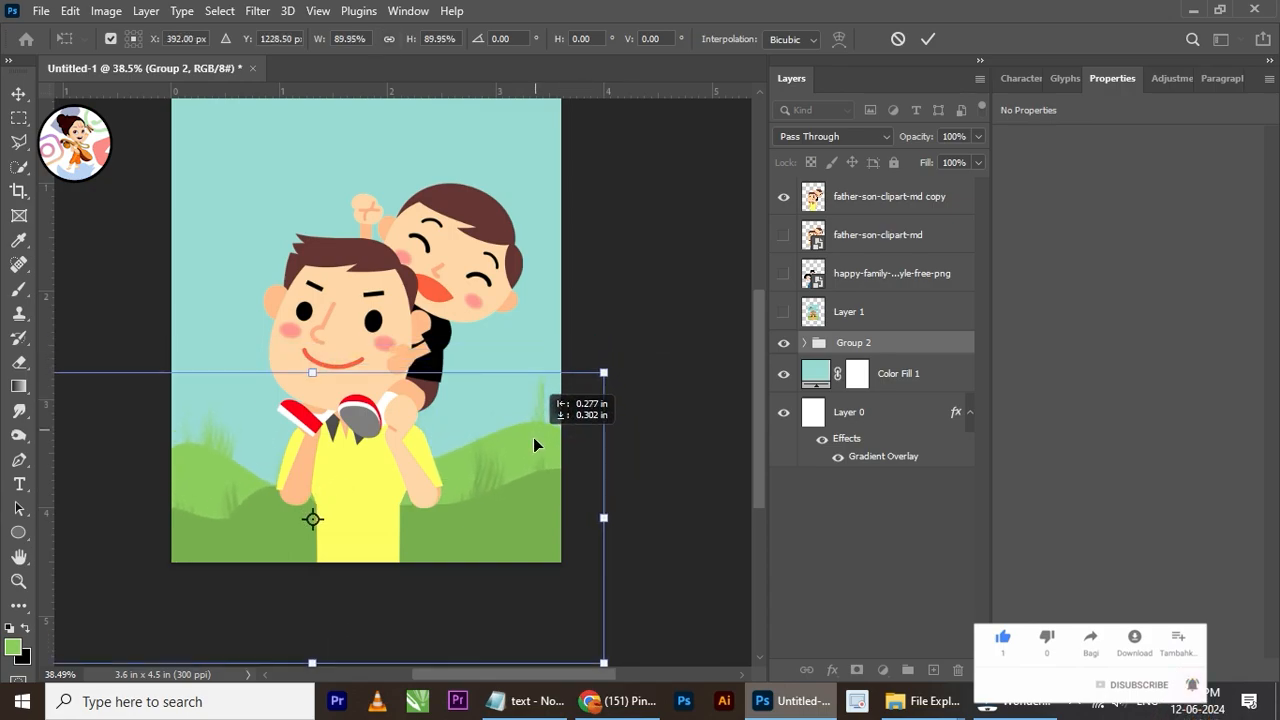
pyautogui.click(928, 39)
pyautogui.scroll(-3, 374, 363)
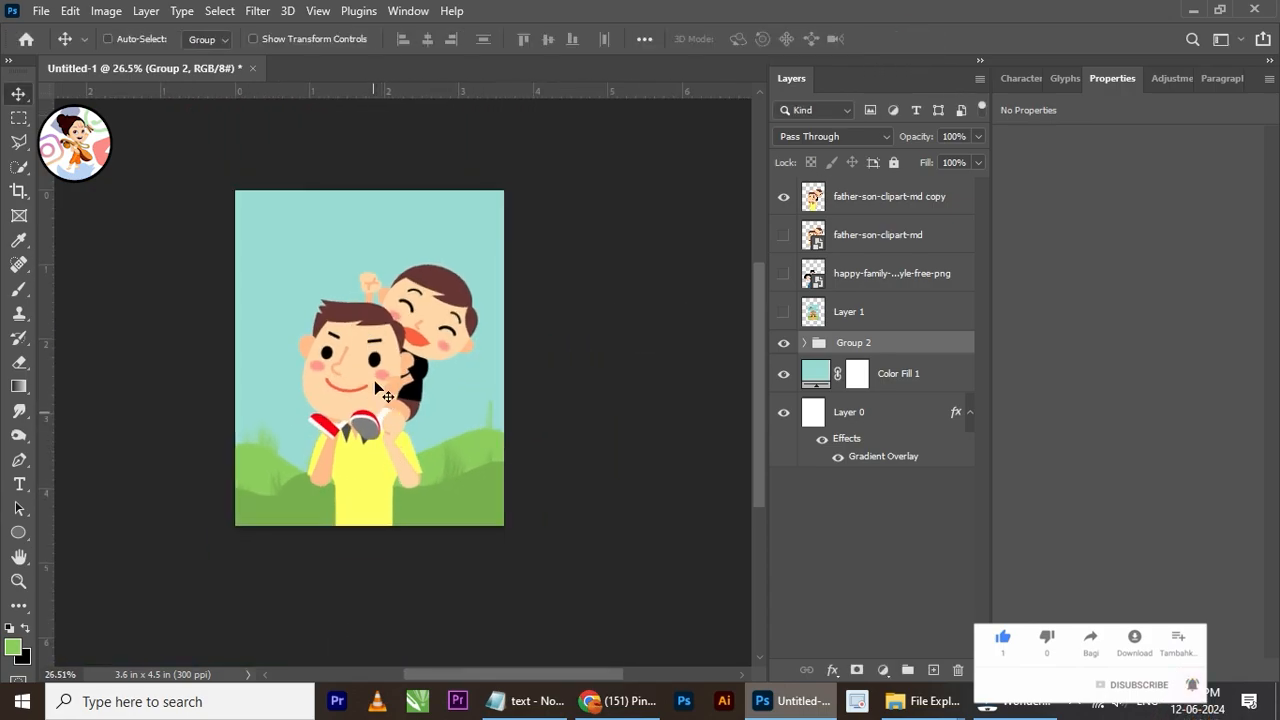
# Step: Hide the combined hills group so only the sky and clipart show
pyautogui.scroll(2, 405, 318)
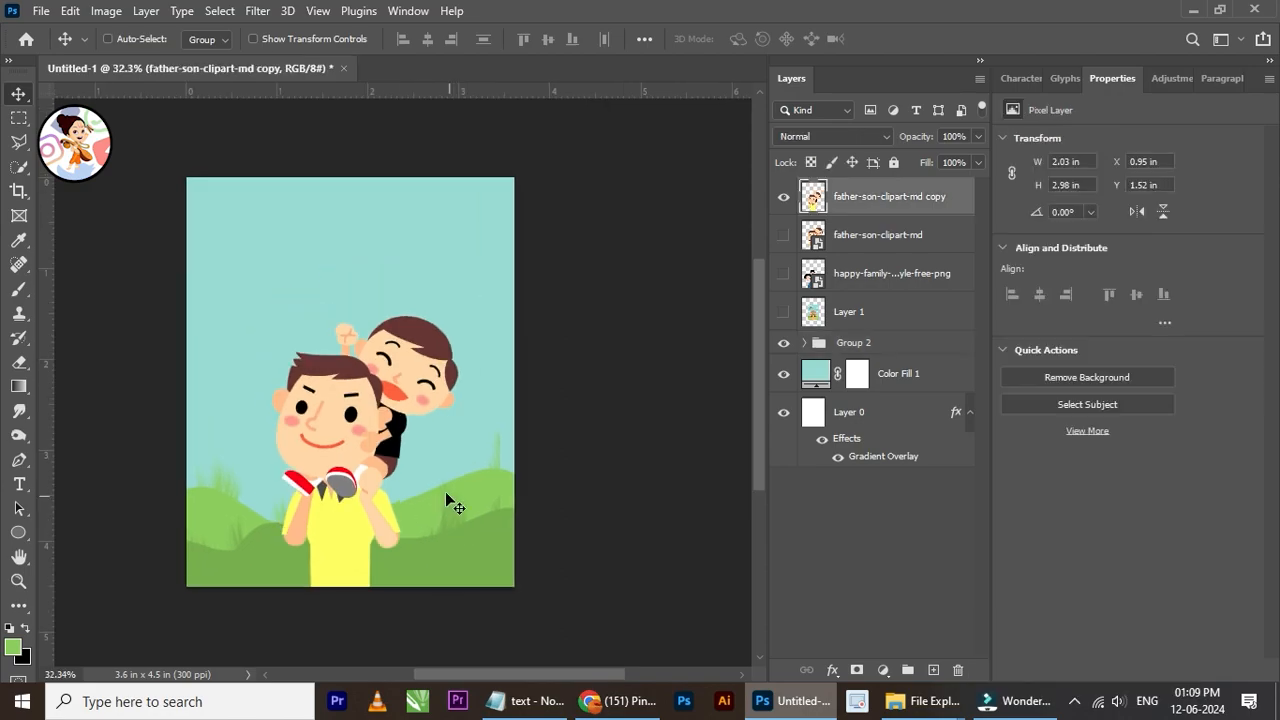
pyautogui.rightClick(443, 494)
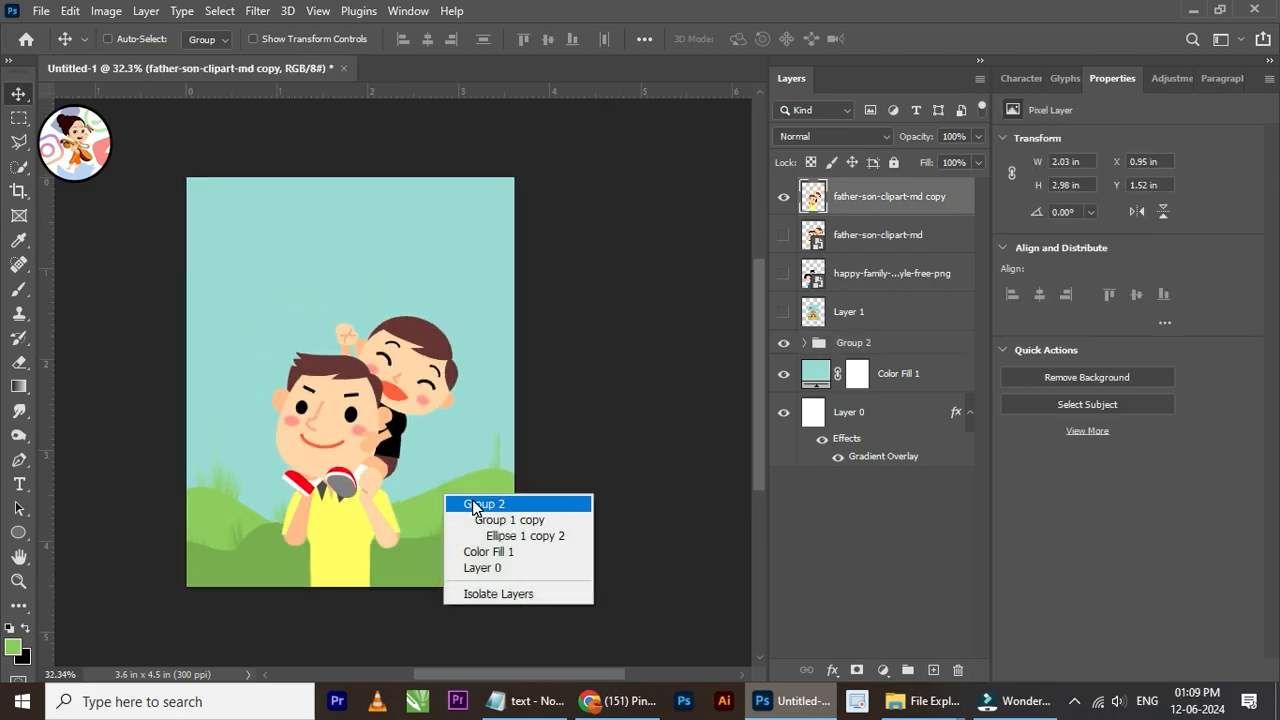
pyautogui.click(472, 500)
pyautogui.click(783, 343)
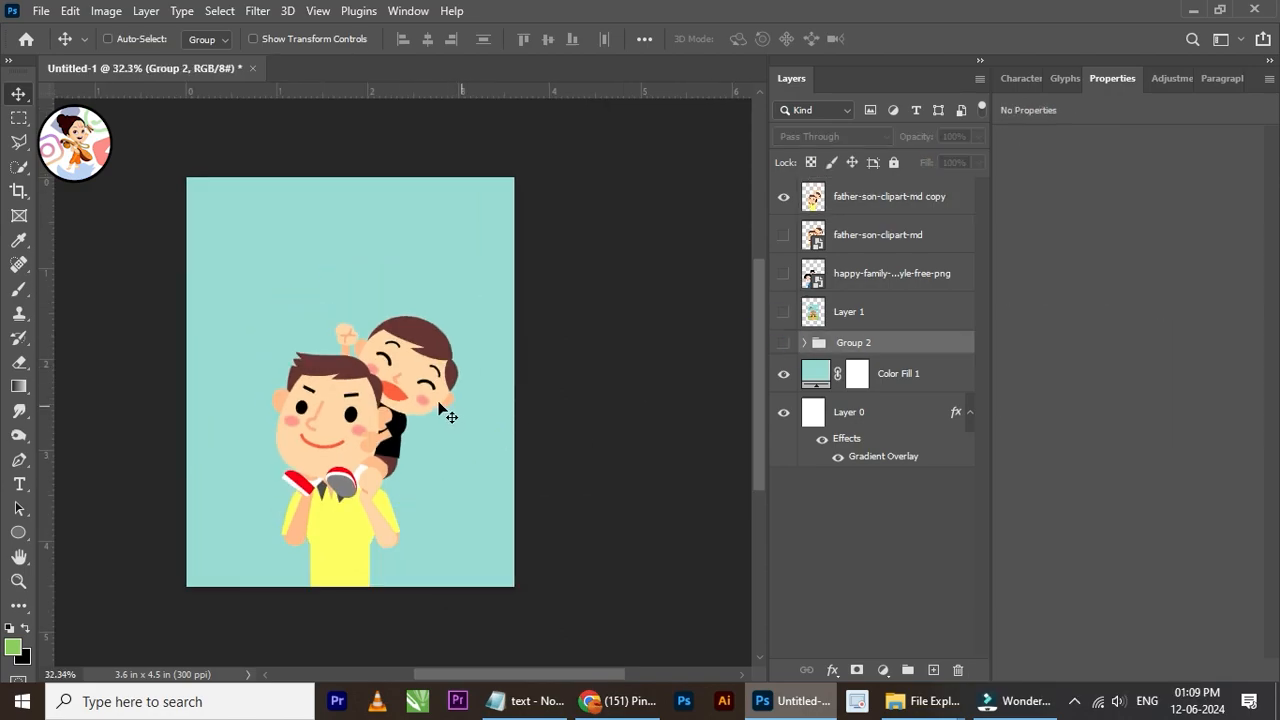
# Step: Move the father-son clipart copy straight down to Y 1.96 in
pyautogui.scroll(1, 443, 410)
pyautogui.rightClick(386, 396)
pyautogui.click(392, 400)
pyautogui.moveTo(388, 392); pyautogui.dragTo(384, 430)
pyautogui.scroll(1, 384, 425)
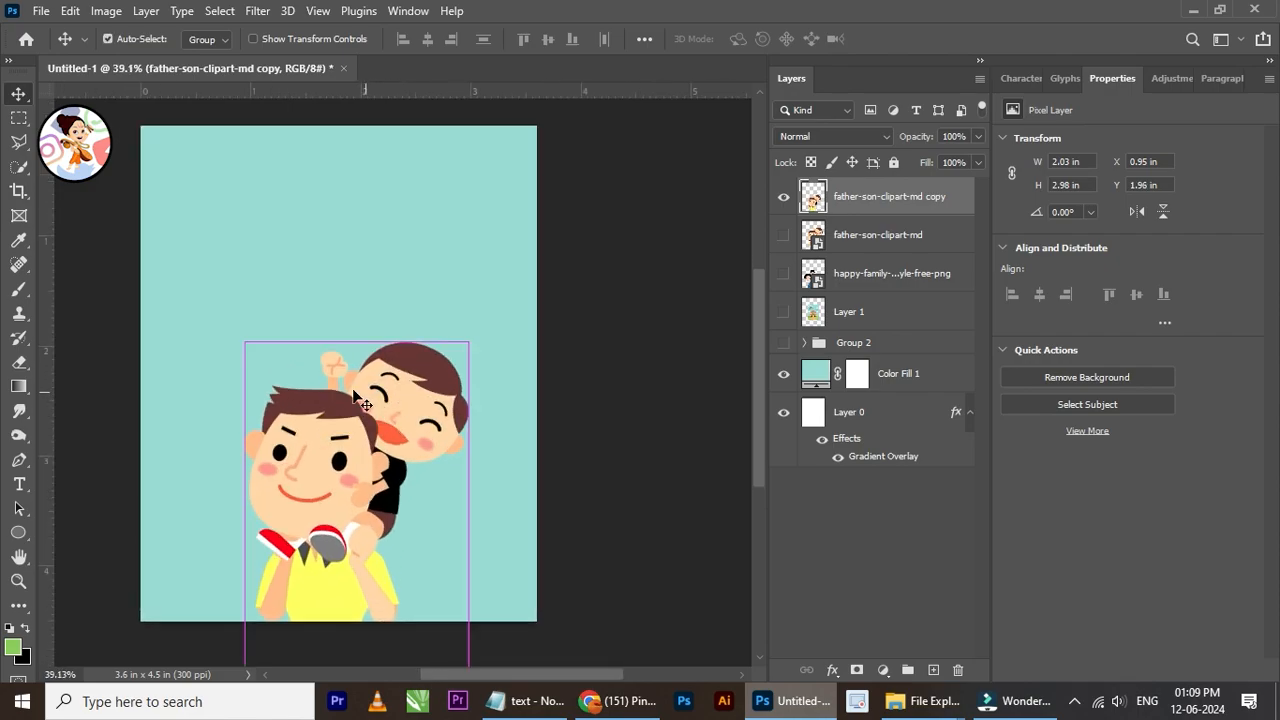
# Step: Scale the father-son clipart copy up to about 122%, keeping its lower part past the poster edge
pyautogui.hotkey('ctrl', 't')
pyautogui.moveTo(469, 344); pyautogui.dragTo(540, 289)
pyautogui.moveTo(501, 375); pyautogui.dragTo(479, 397)
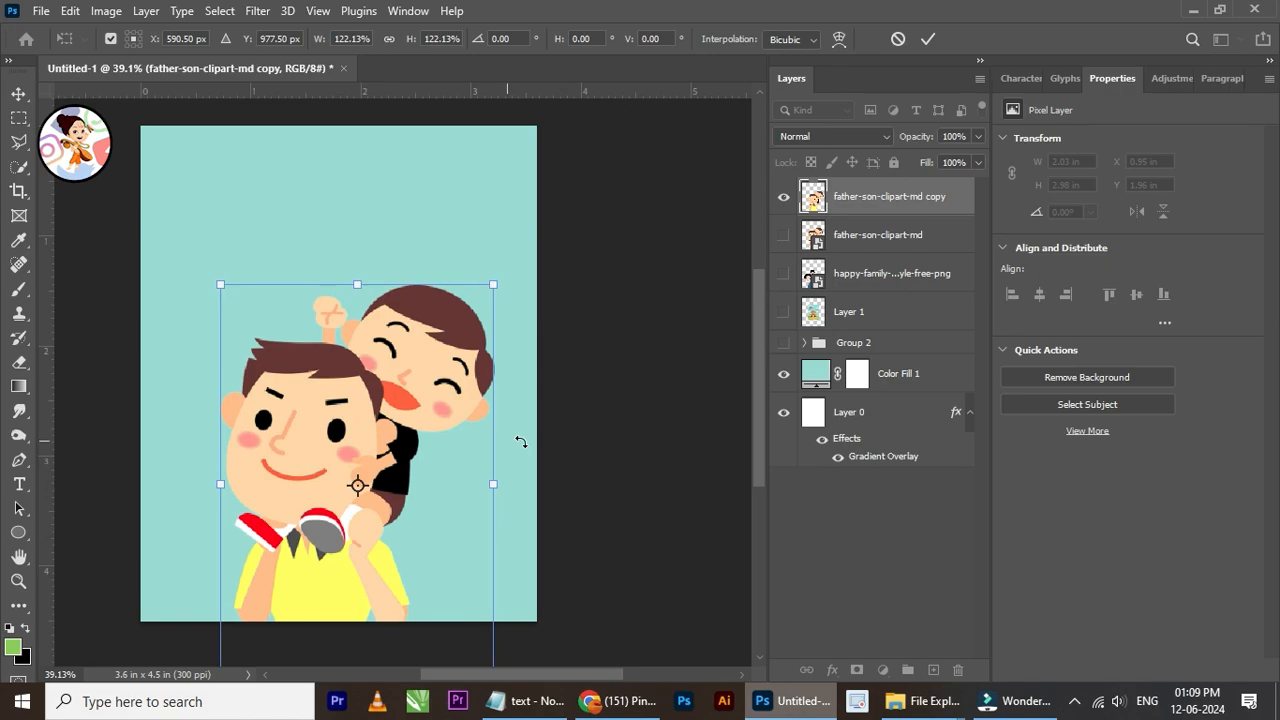
pyautogui.click(928, 40)
# Step: Nudge the enlarged clipart to about X 0.67 in, Y 1.38 in
pyautogui.moveTo(388, 408); pyautogui.dragTo(383, 407)
pyautogui.press('Left')
pyautogui.press('Up')
pyautogui.press('Up')
pyautogui.press('Up')
pyautogui.press('Up')
pyautogui.press('Up')
pyautogui.press('Up')
pyautogui.press('Up')
pyautogui.press('Up')
pyautogui.press('Up')
pyautogui.press('Up')
pyautogui.press('Up')
pyautogui.press('Up')
pyautogui.press('Up')
pyautogui.press('Up')
pyautogui.press('Up')
pyautogui.press('Up')
pyautogui.press('Up')
pyautogui.press('Up')
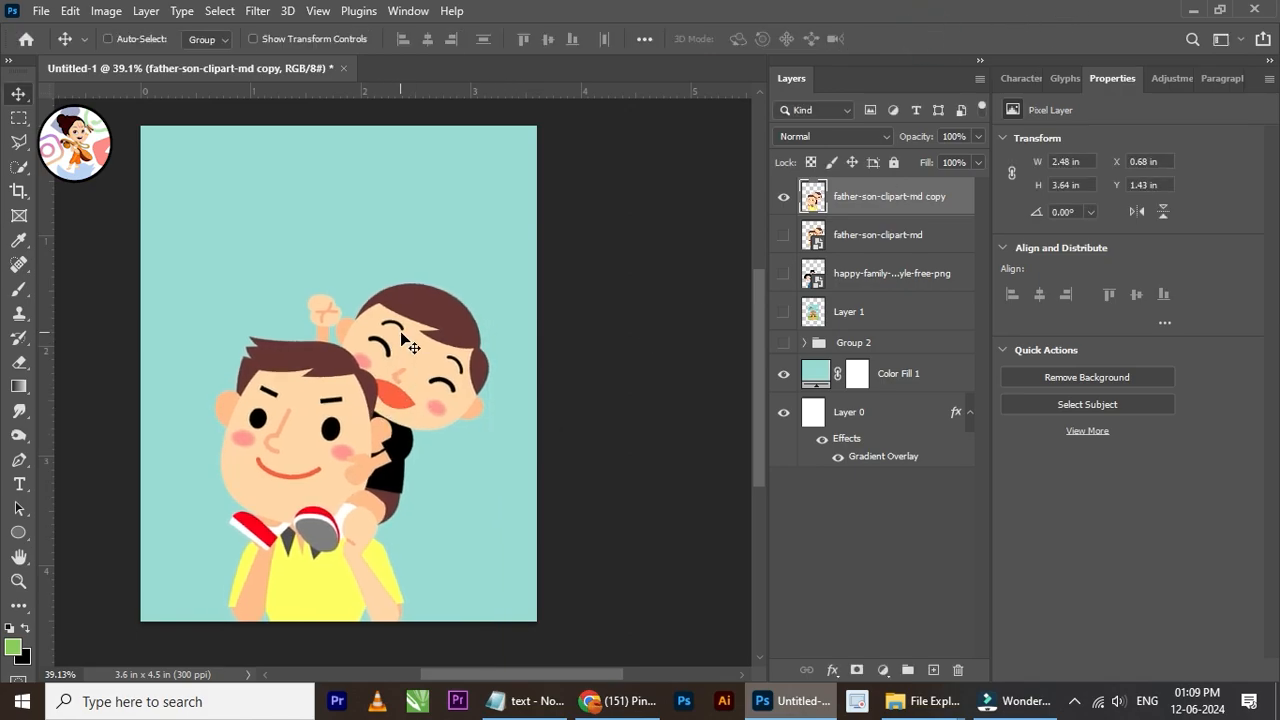
pyautogui.scroll(-4, 401, 339)
pyautogui.scroll(3, 401, 339)
pyautogui.press('Left')
pyautogui.press('Left')
pyautogui.scroll(1, 410, 346)
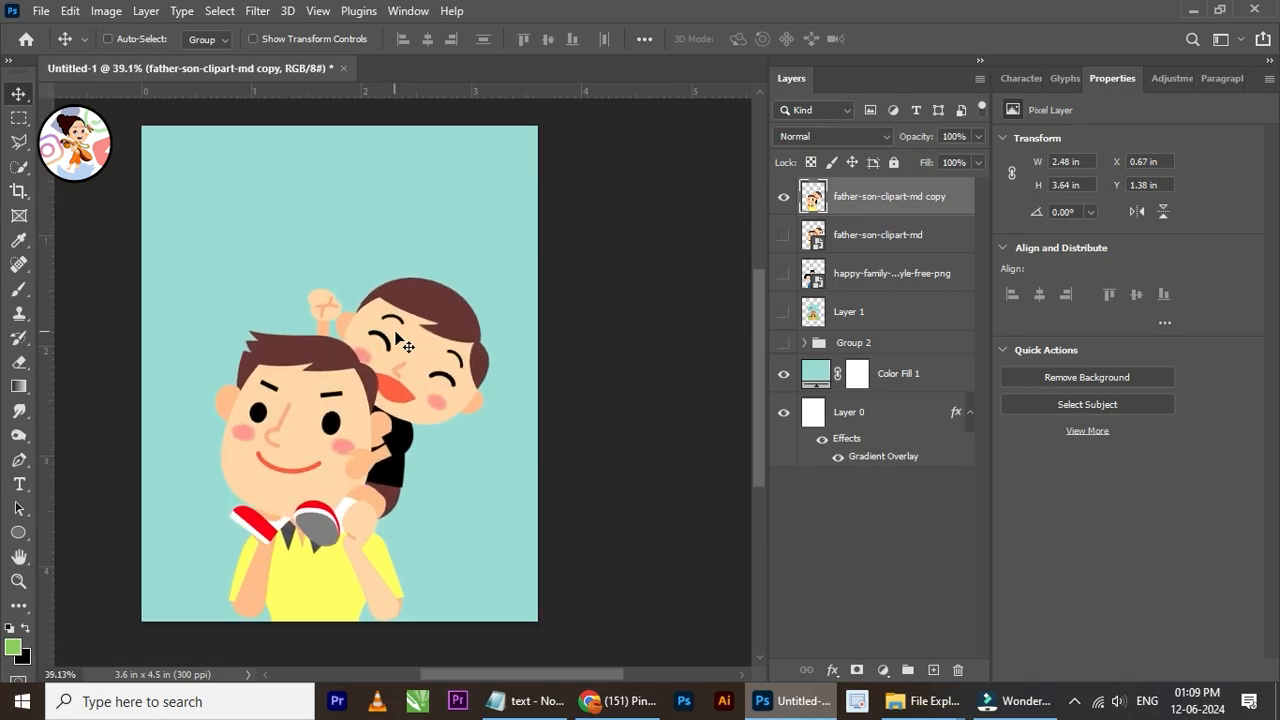
# Step: Shrink the clipart to about 2.15 by 3.15 in and shift it to X 0.87 in, Y 1.81 in
pyautogui.hotkey('ctrl', 't')
pyautogui.moveTo(488, 279); pyautogui.dragTo(451, 331)
pyautogui.click(928, 38)
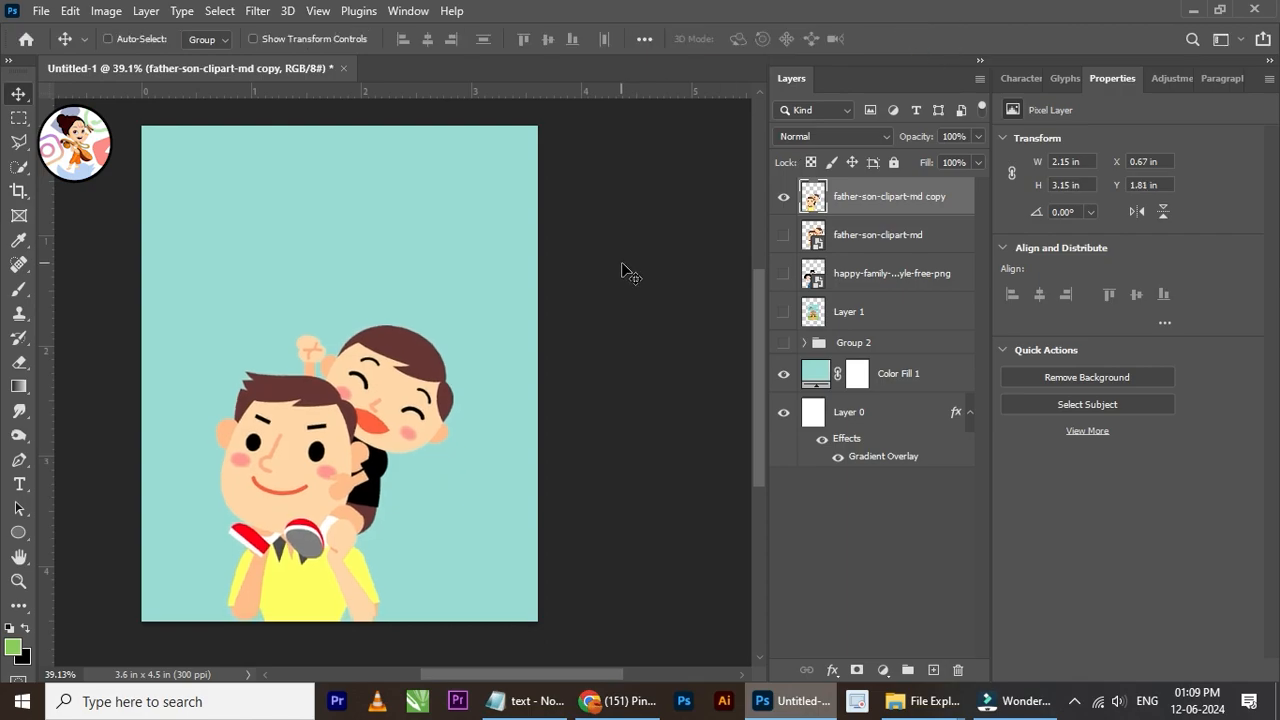
pyautogui.press('Right')
pyautogui.press('Right')
pyautogui.press('Right')
pyautogui.press('Right')
pyautogui.press('Right')
pyautogui.press('Right')
pyautogui.press('Right')
pyautogui.press('Right')
pyautogui.press('Right')
pyautogui.press('Right')
pyautogui.press('Right')
pyautogui.press('Right')
pyautogui.press('Right')
pyautogui.press('Right')
pyautogui.press('Right')
pyautogui.press('Right')
pyautogui.press('Right')
pyautogui.press('Right')
pyautogui.press('Right')
pyautogui.press('Right')
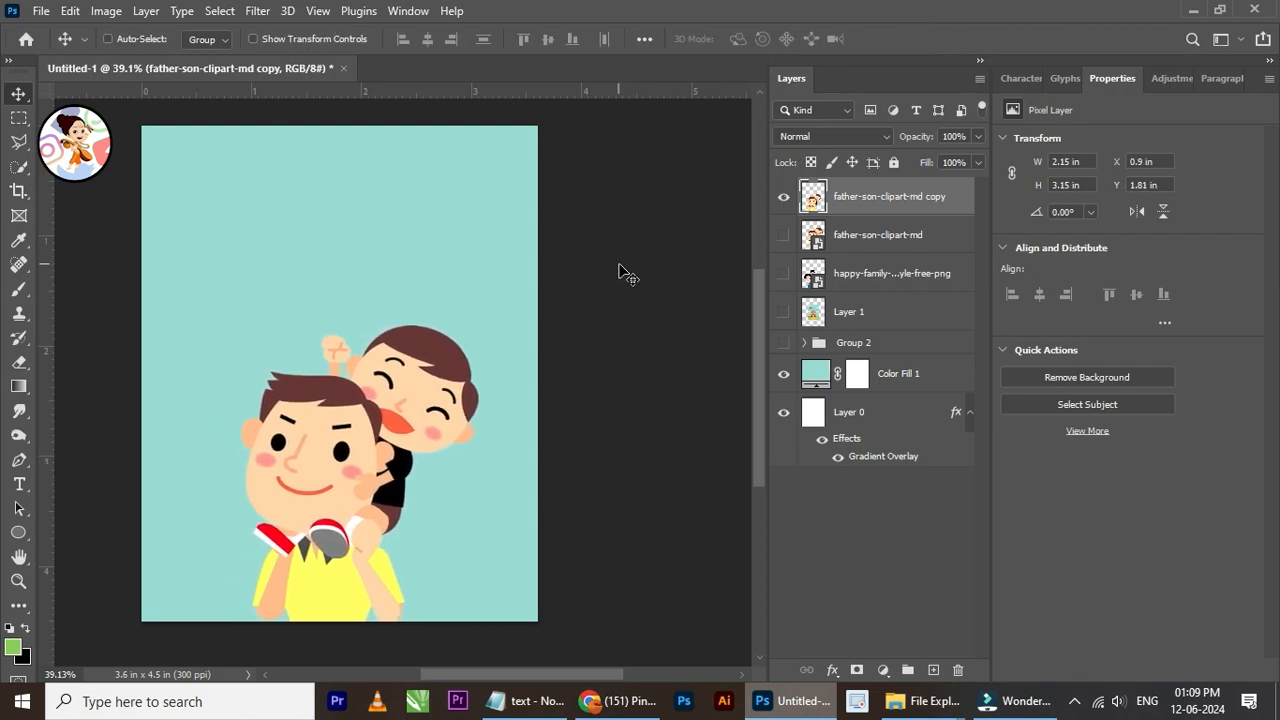
pyautogui.scroll(1, 464, 283)
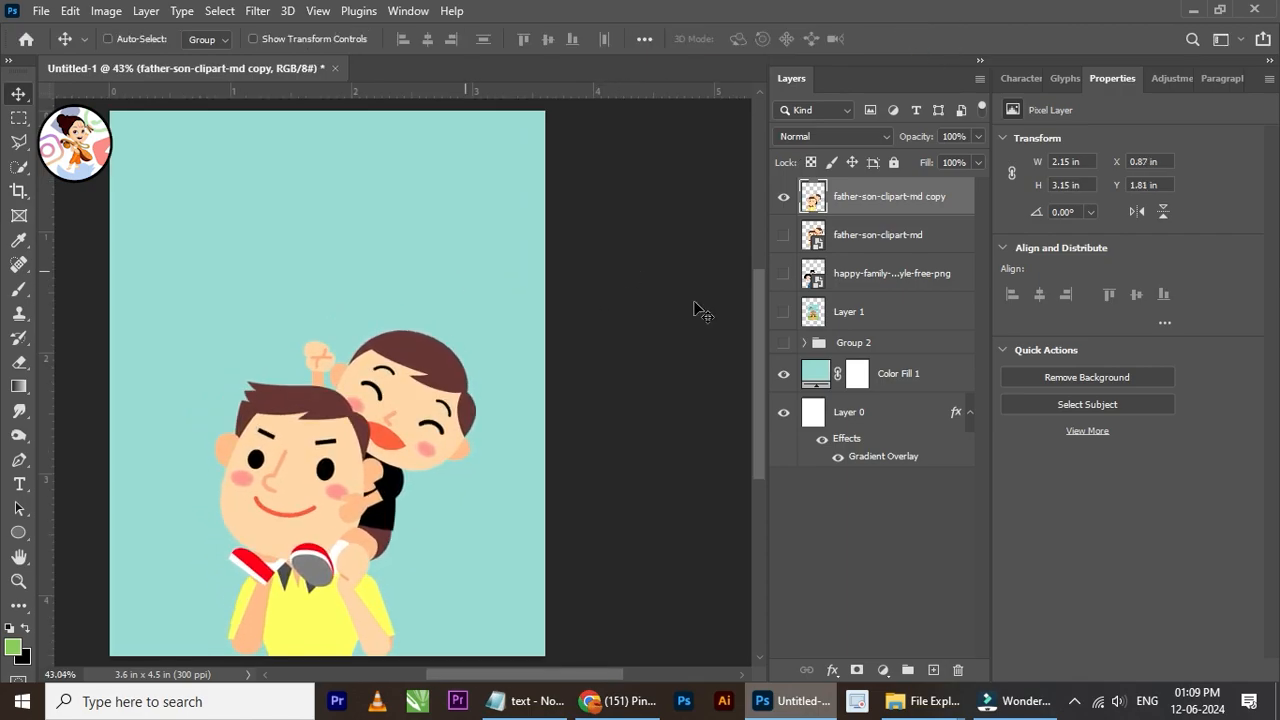
# Step: Activate the Brush tool and collapse the expanded preset folders, including Charcoal Photoshop Brushes 6
pyautogui.click(19, 289)
pyautogui.click(134, 40)
pyautogui.scroll(3, 56, 420)
pyautogui.click(36, 320)
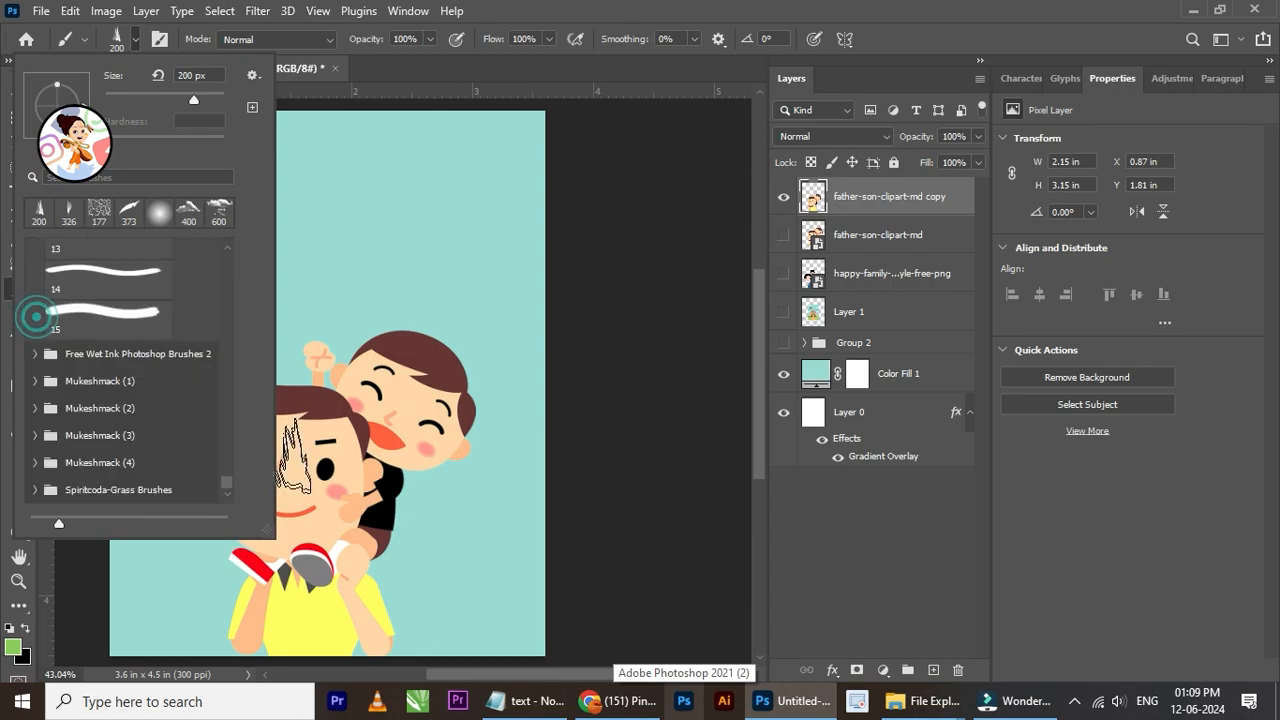
pyautogui.scroll(3, 30, 365)
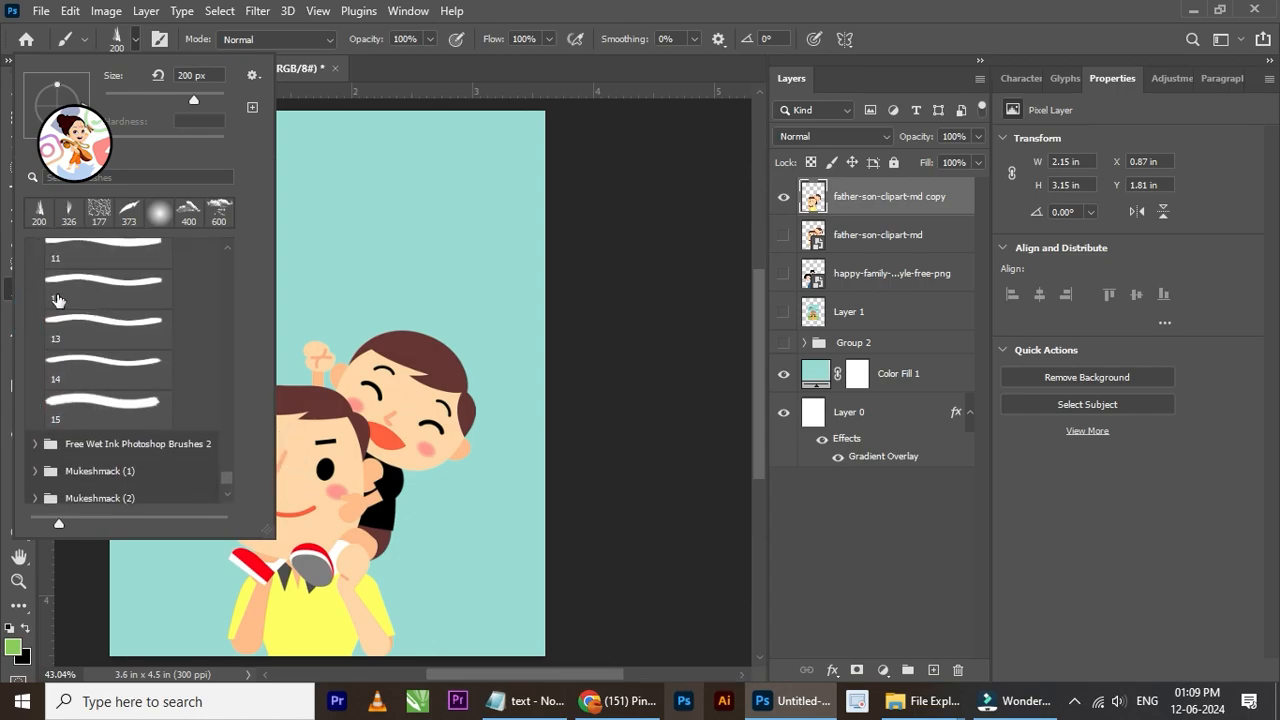
pyautogui.click(227, 463)
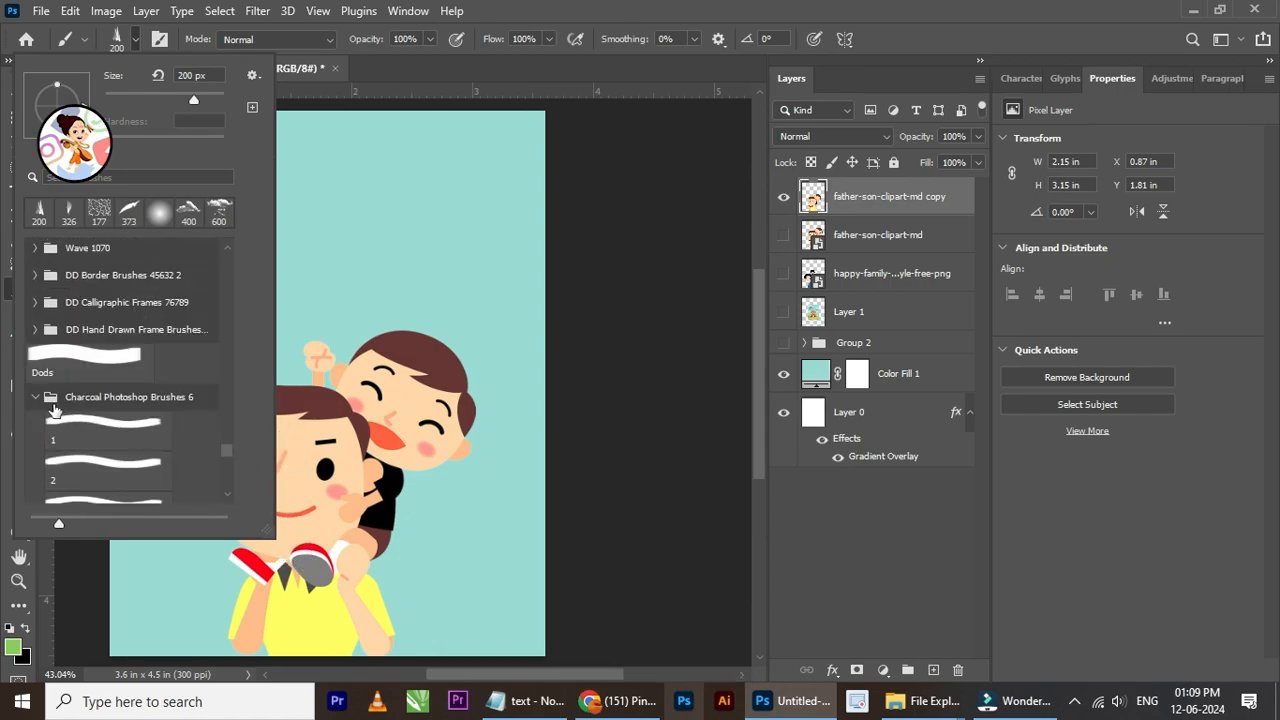
pyautogui.click(36, 397)
pyautogui.scroll(3, 40, 370)
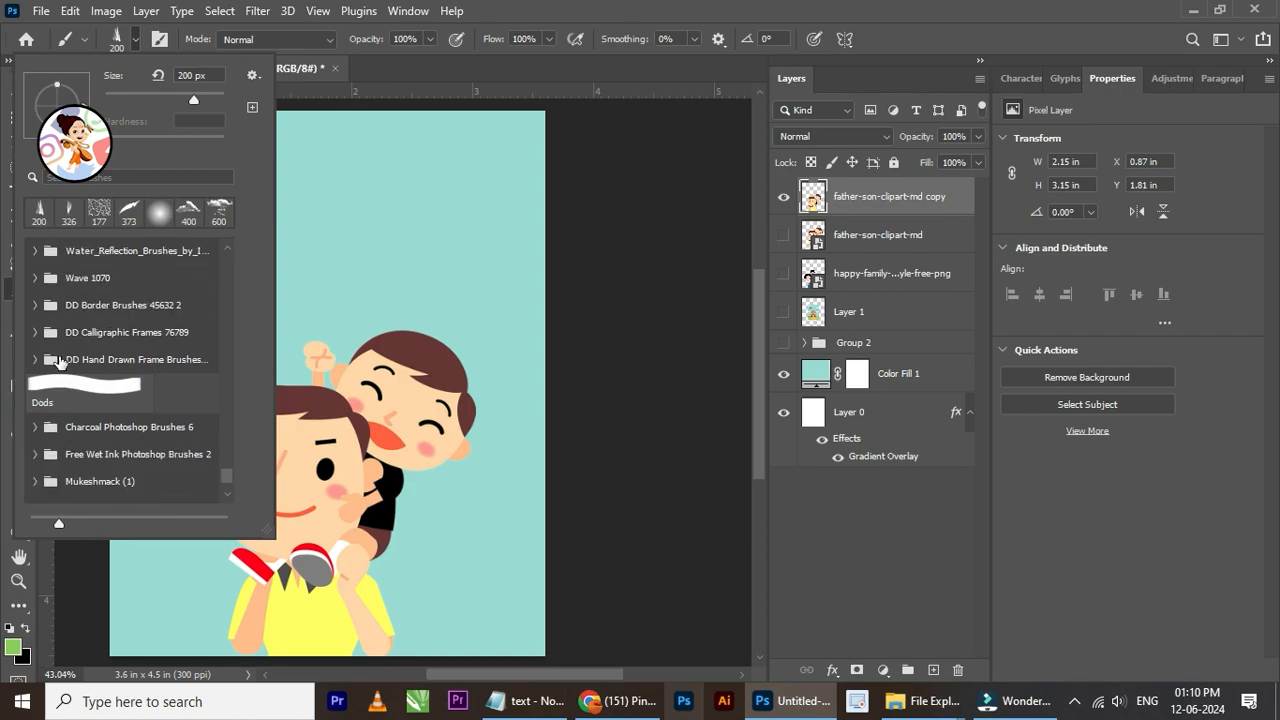
# Step: Find and expand the Cloud Brushes-by-EditorBelal preset folder
pyautogui.moveTo(233, 478); pyautogui.dragTo(232, 262)
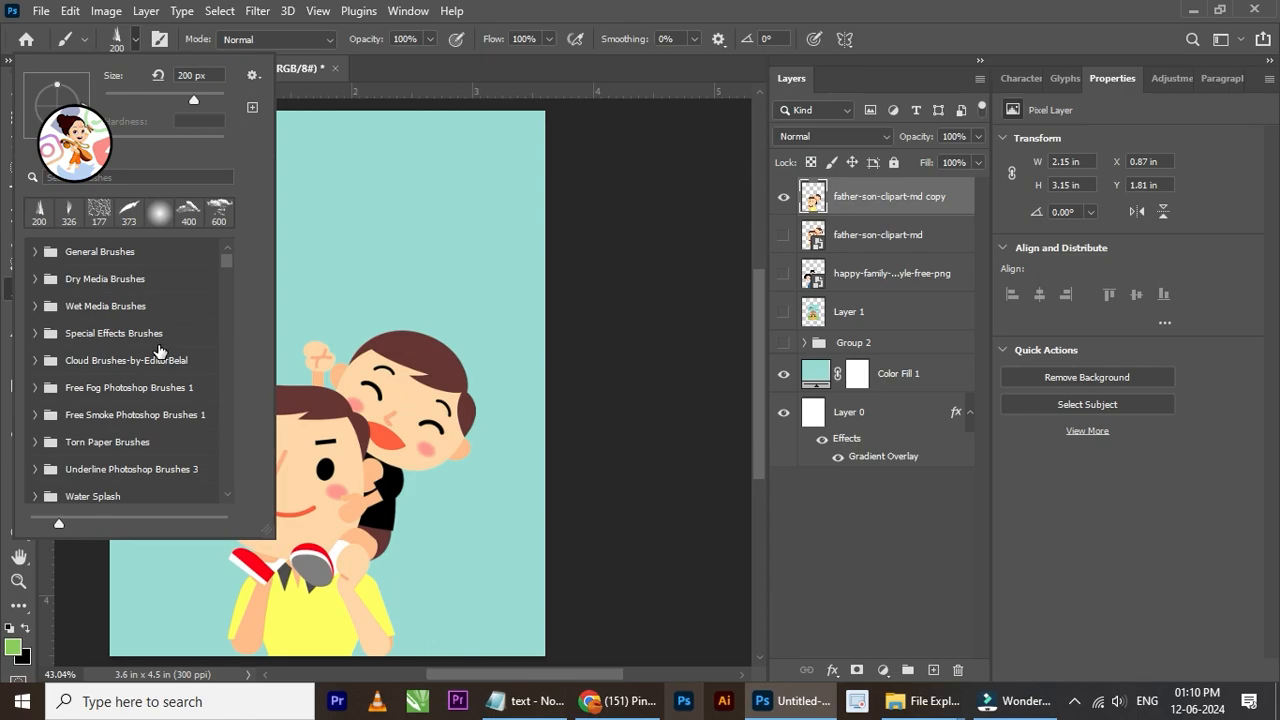
pyautogui.scroll(-2, 157, 357)
pyautogui.scroll(-2, 155, 358)
pyautogui.scroll(-2, 155, 358)
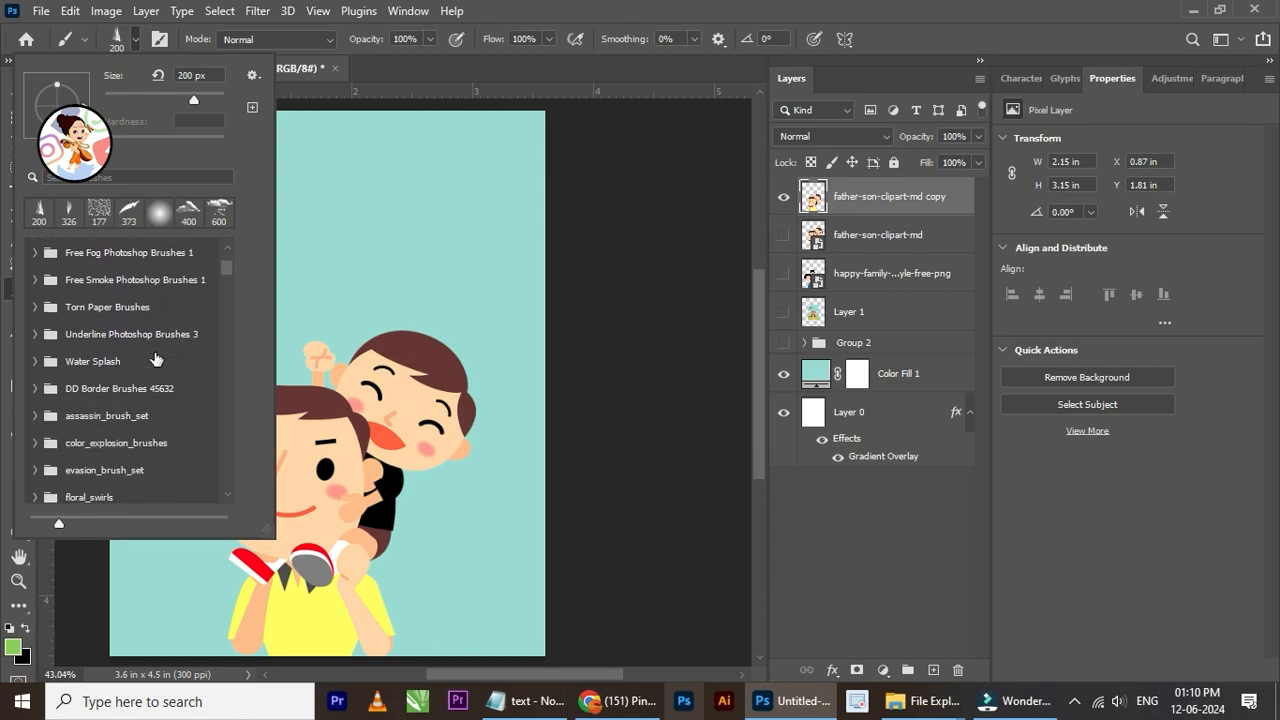
pyautogui.scroll(5, 155, 358)
pyautogui.scroll(1, 155, 358)
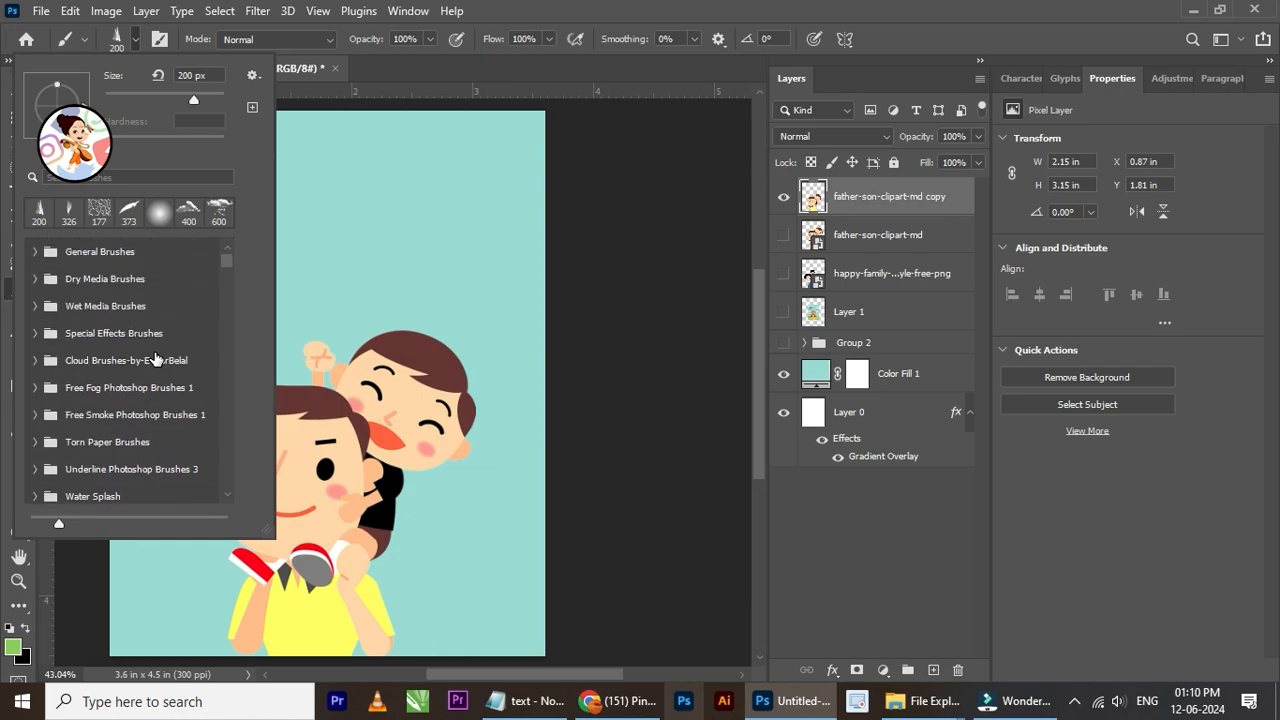
pyautogui.click(36, 361)
# Step: Try the Cloud1081, Cloud1467, Cloud1131 and Cloud-190 brush presets
pyautogui.click(100, 390)
pyautogui.scroll(-2, 100, 385)
pyautogui.click(105, 410)
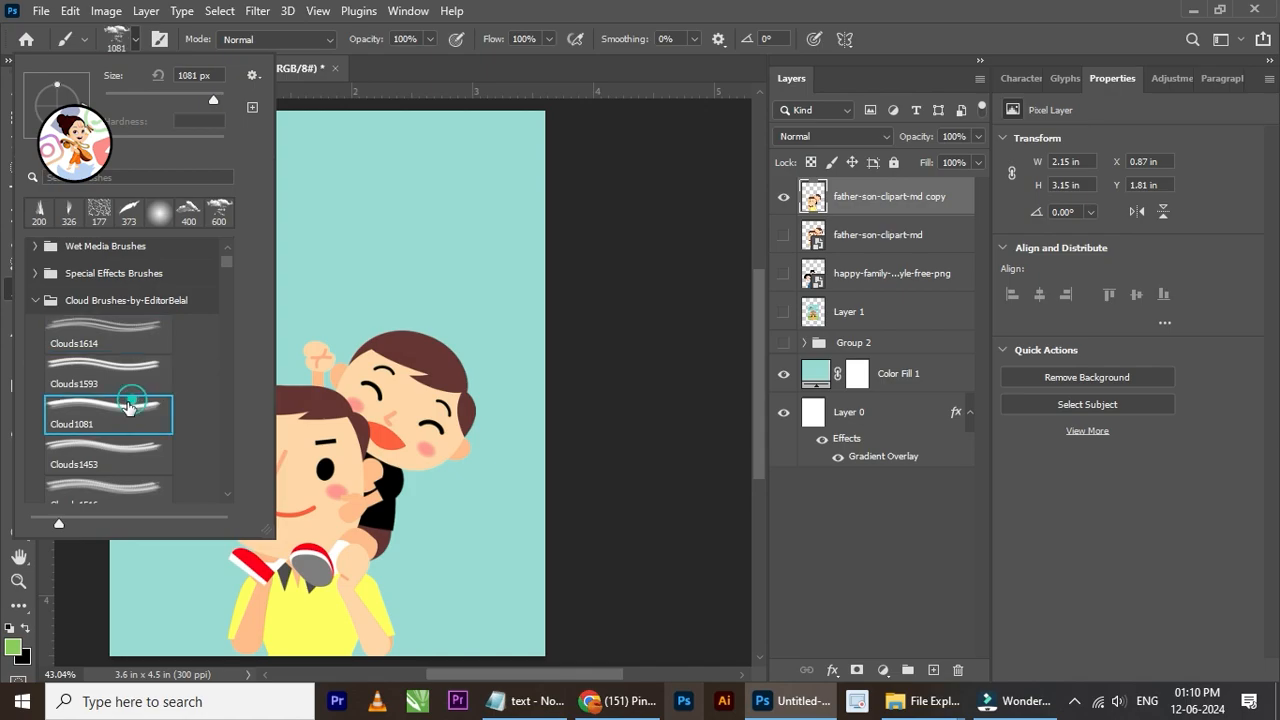
pyautogui.scroll(-2, 203, 376)
pyautogui.scroll(-3, 160, 400)
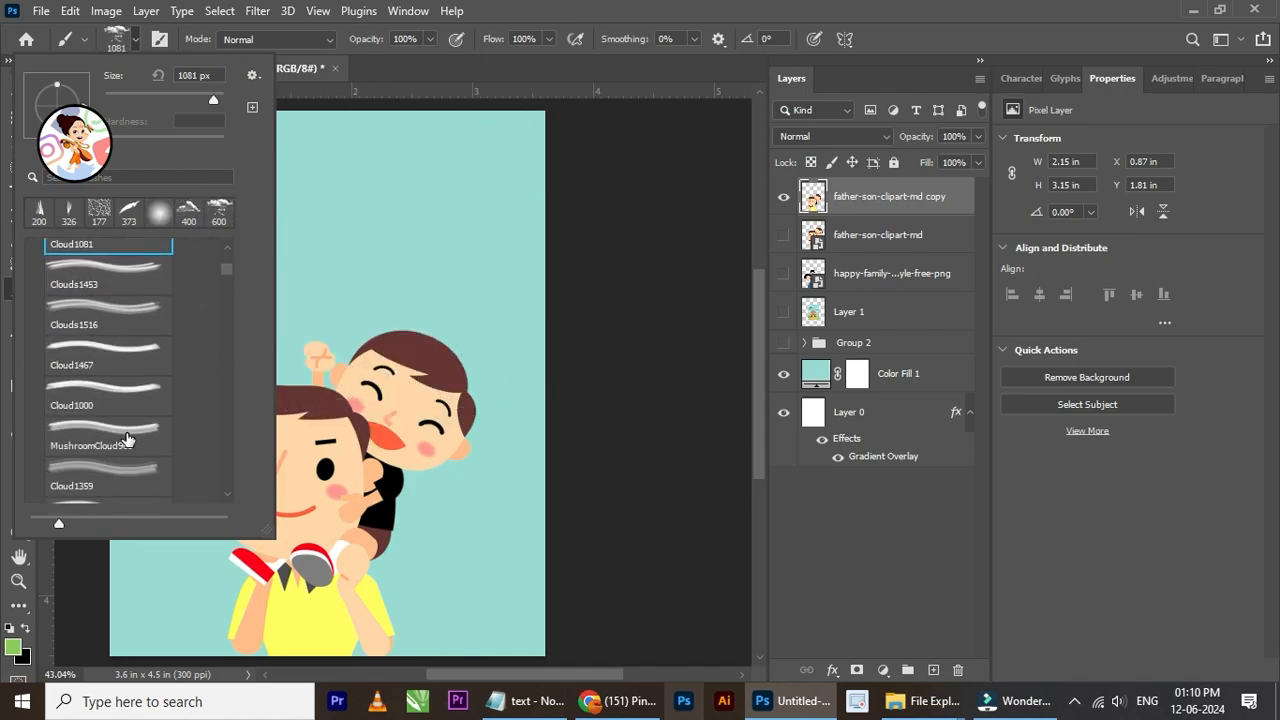
pyautogui.click(132, 368)
pyautogui.scroll(-4, 122, 430)
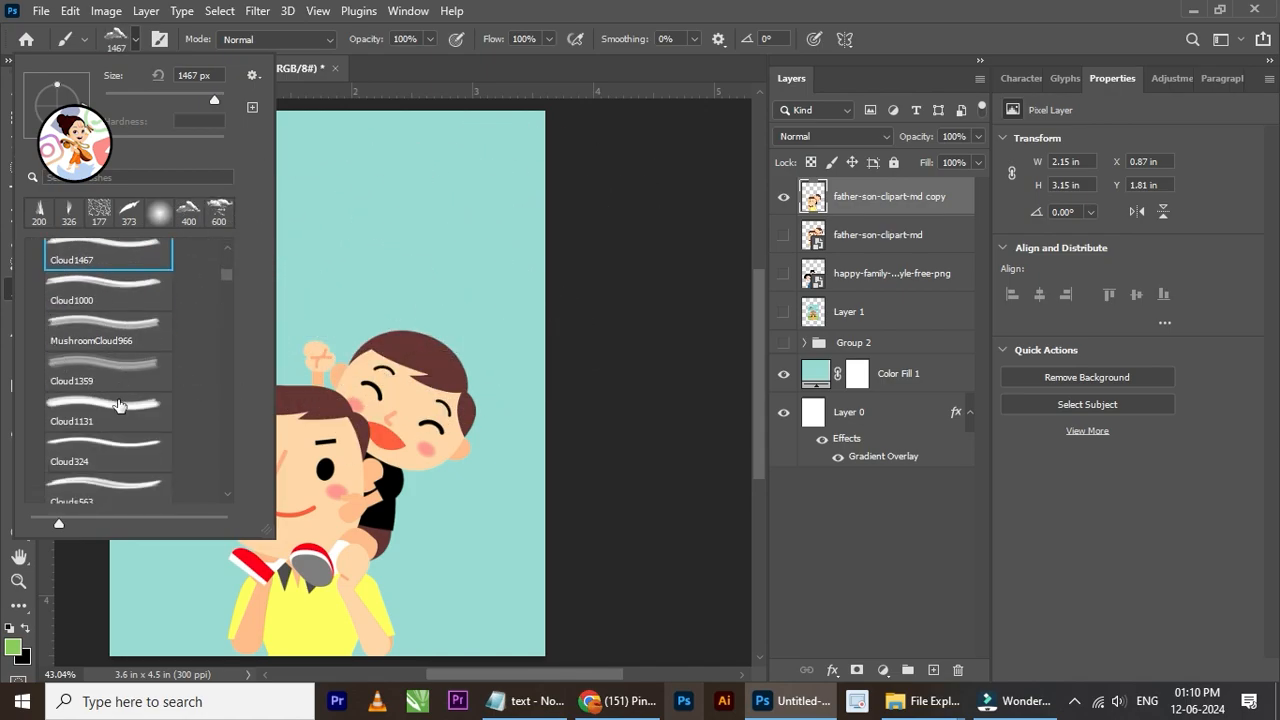
pyautogui.click(130, 385)
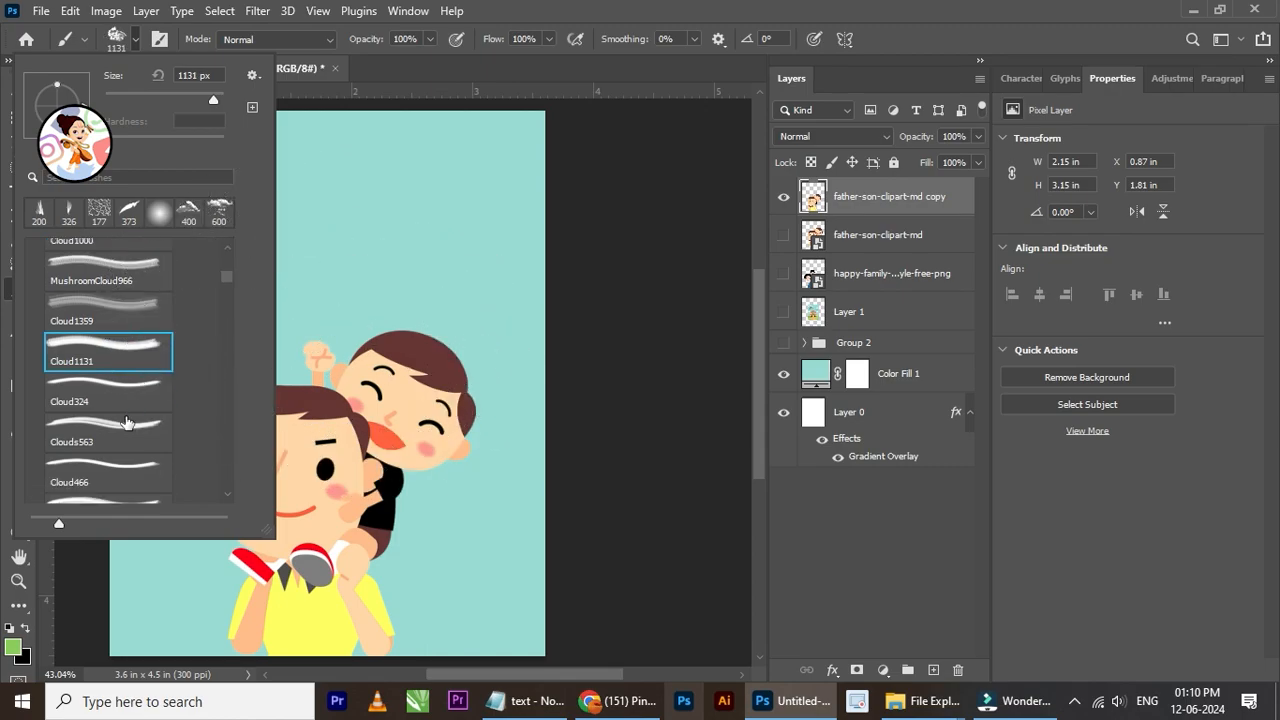
pyautogui.scroll(-3, 122, 440)
pyautogui.scroll(-1, 101, 486)
pyautogui.click(108, 472)
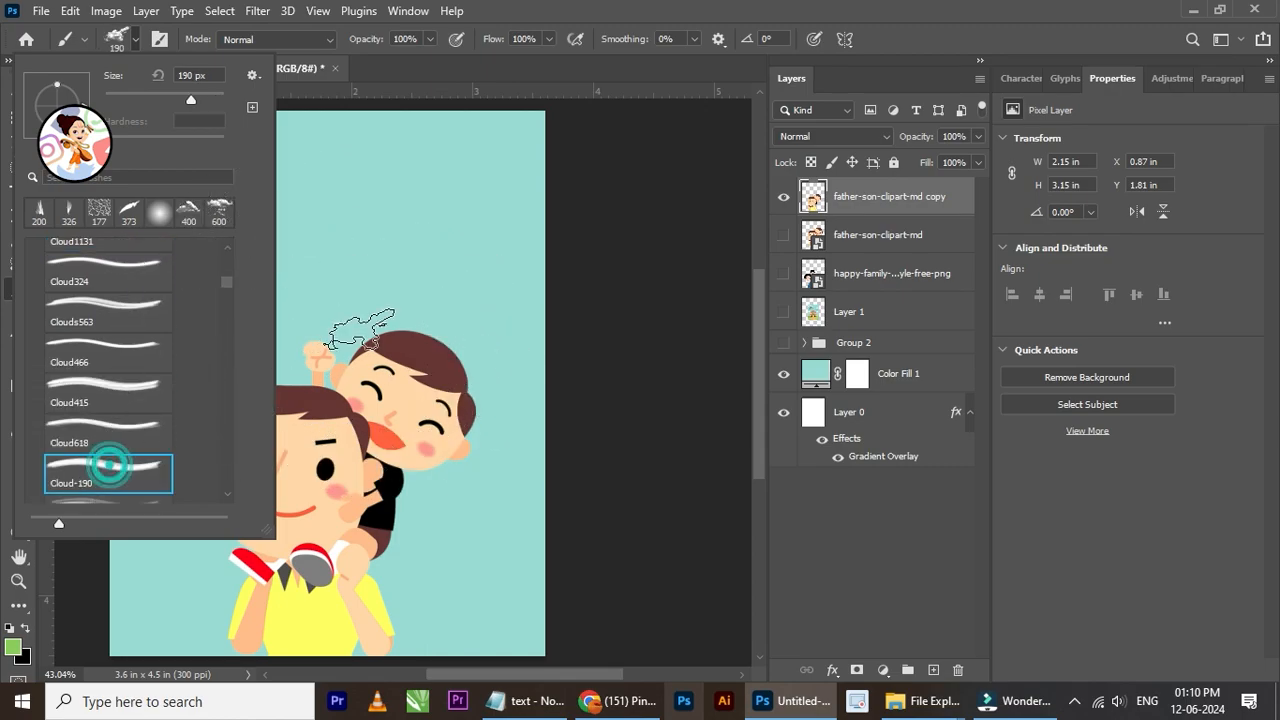
# Step: Compare the Clouds528 and Cloud394 presets and choose the Clouds886 brush
pyautogui.scroll(-1, 115, 476)
pyautogui.scroll(-1, 114, 476)
pyautogui.click(109, 468)
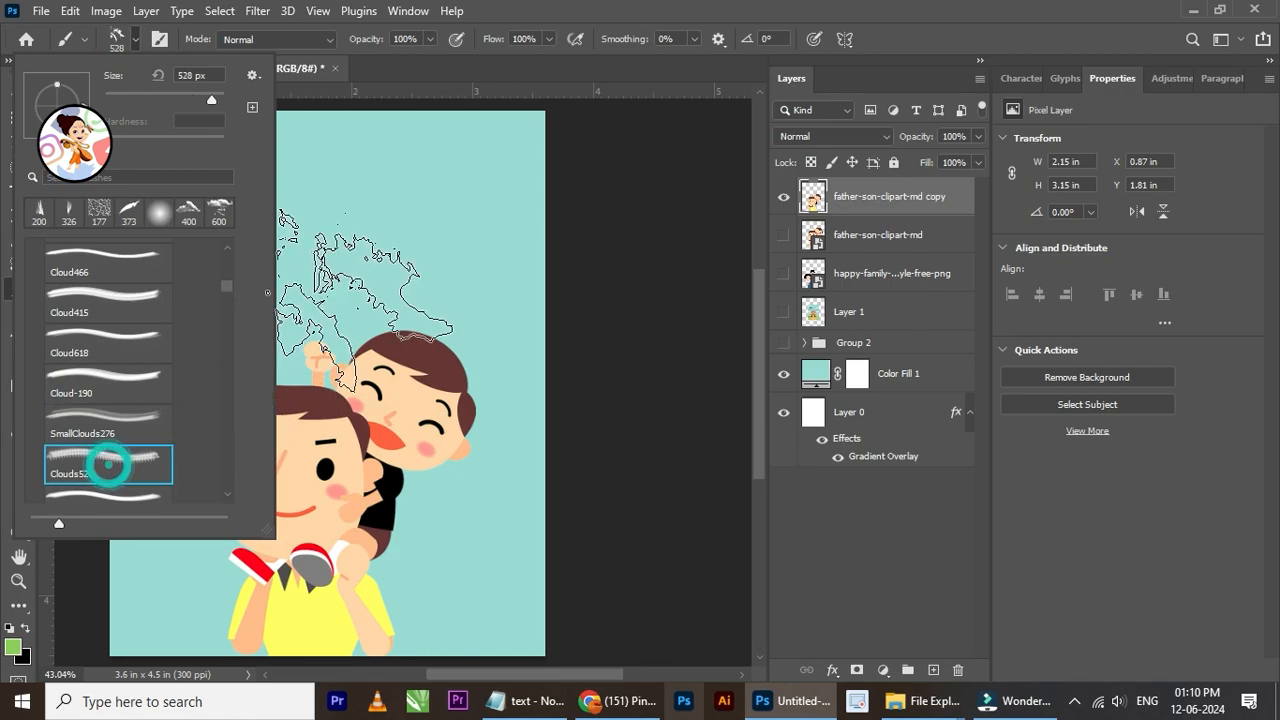
pyautogui.scroll(-1, 145, 460)
pyautogui.click(147, 457)
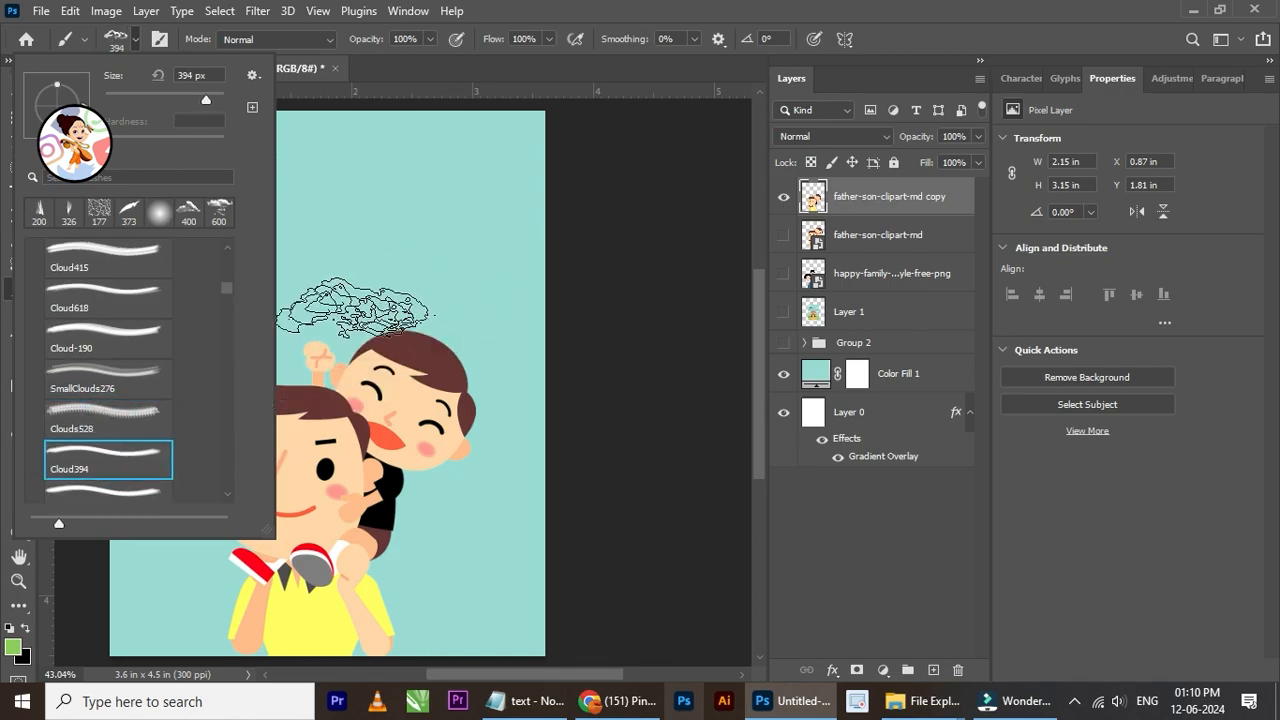
pyautogui.click(109, 484)
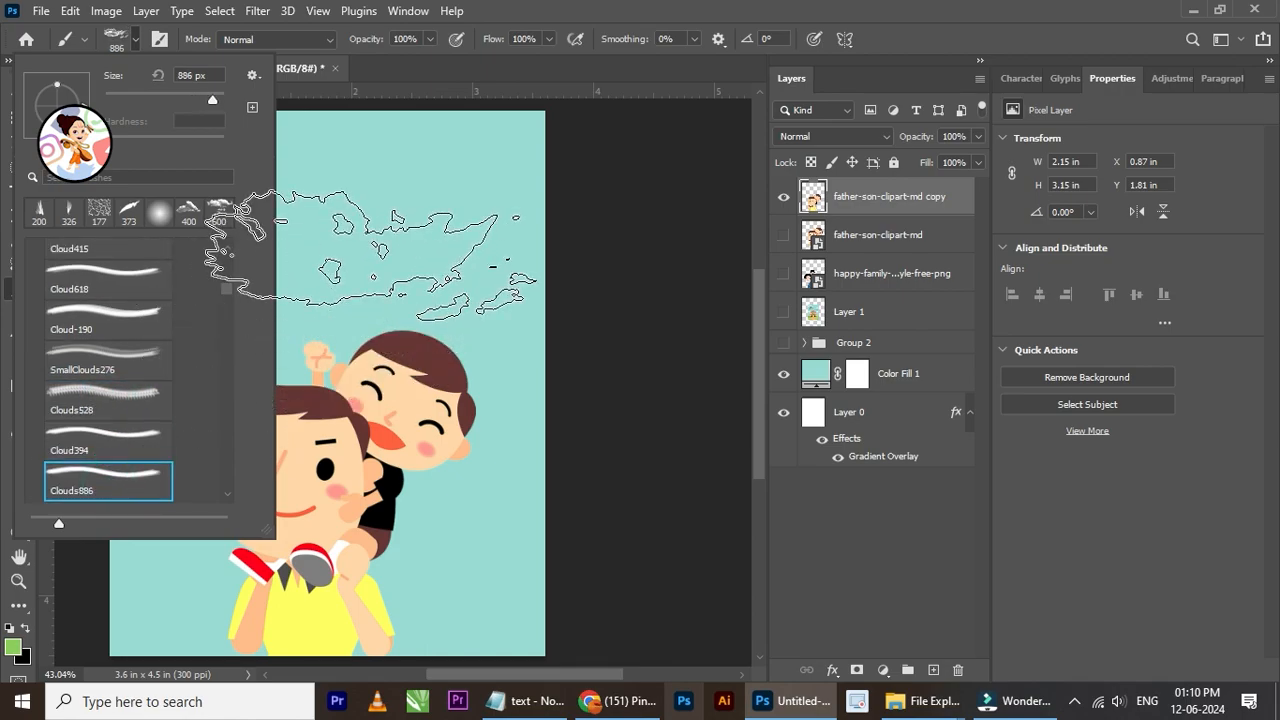
pyautogui.click(400, 269)
pyautogui.scroll(-1, 367, 265)
pyautogui.scroll(1, 321, 232)
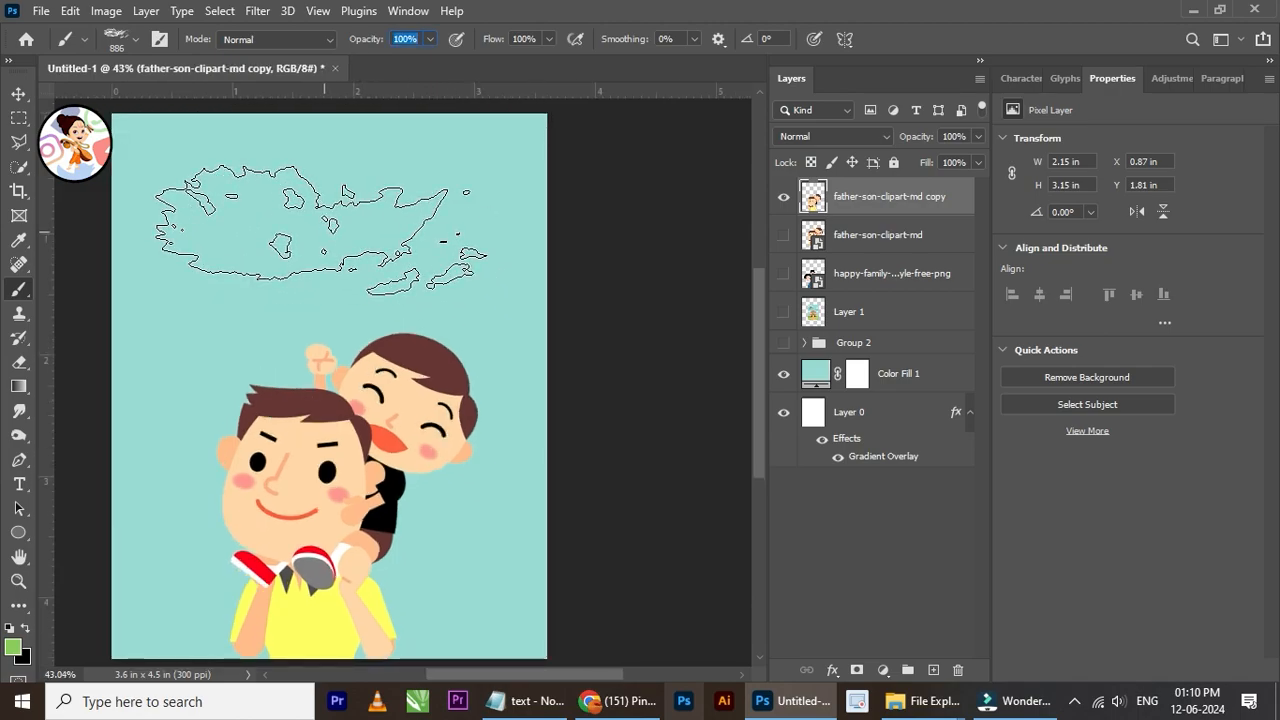
# Step: Reduce the cloud brush size to 600 px and make the foreground colour white
pyautogui.press('[')
pyautogui.press('[')
pyautogui.press('[')
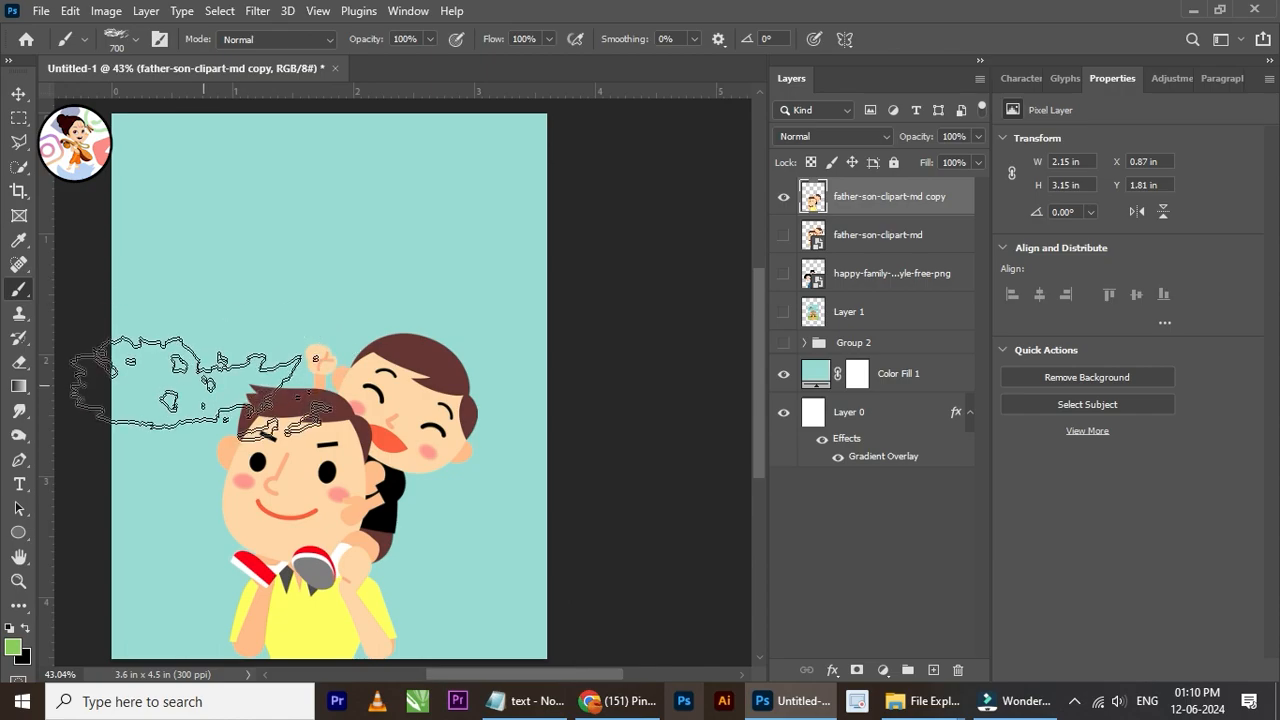
pyautogui.click(14, 652)
pyautogui.press('Escape')
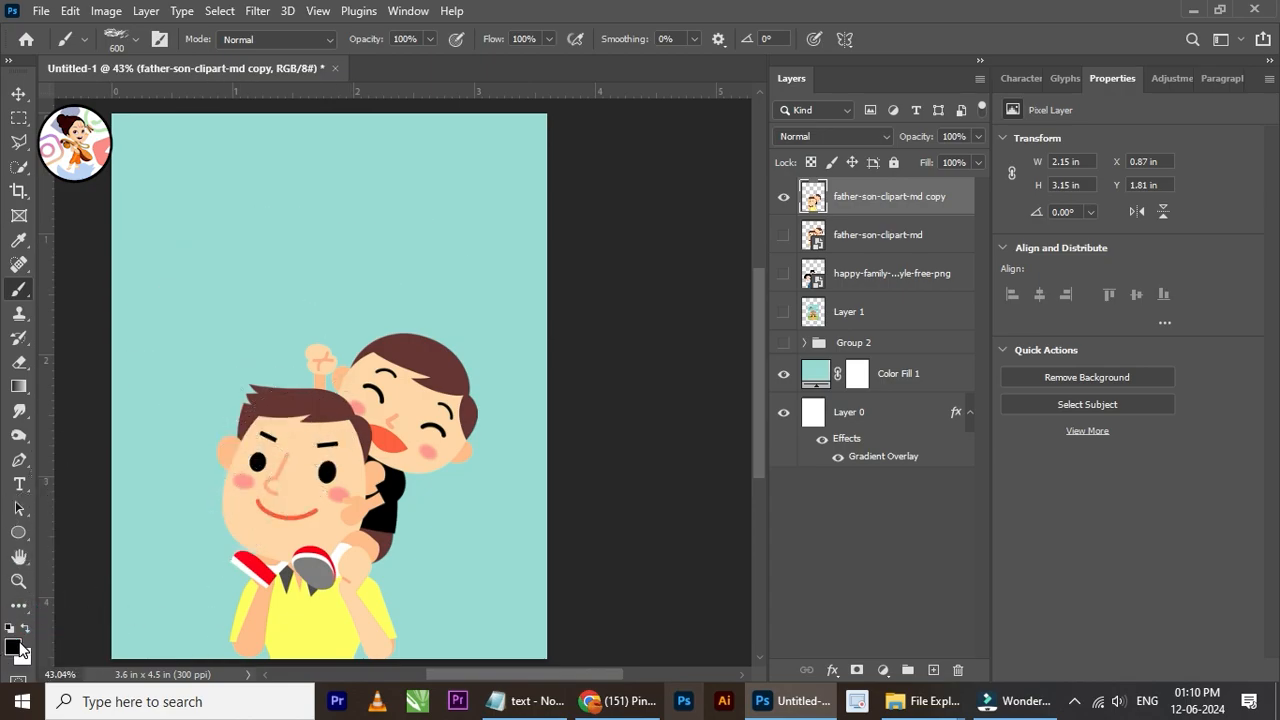
pyautogui.click(25, 630)
# Step: Try a white Clouds886 stamp in the upper sky and undo it
pyautogui.click(284, 195)
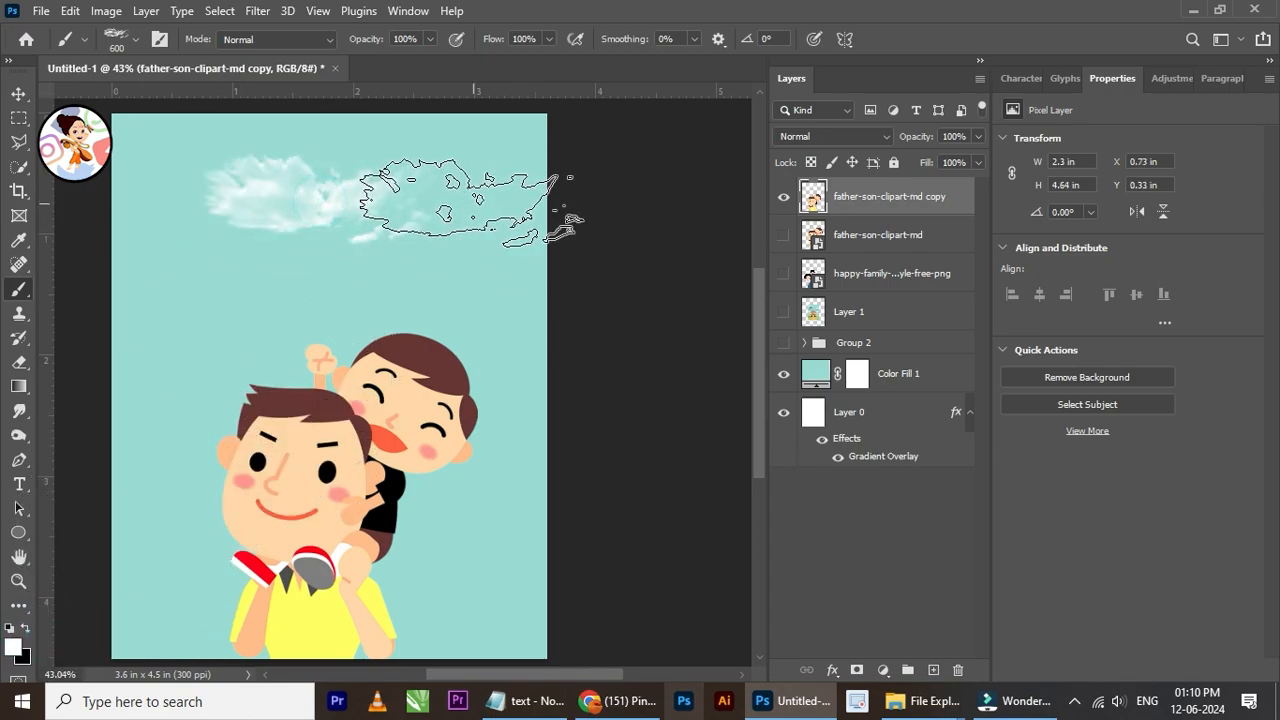
pyautogui.scroll(1, 482, 205)
pyautogui.hotkey('ctrl', 'z')
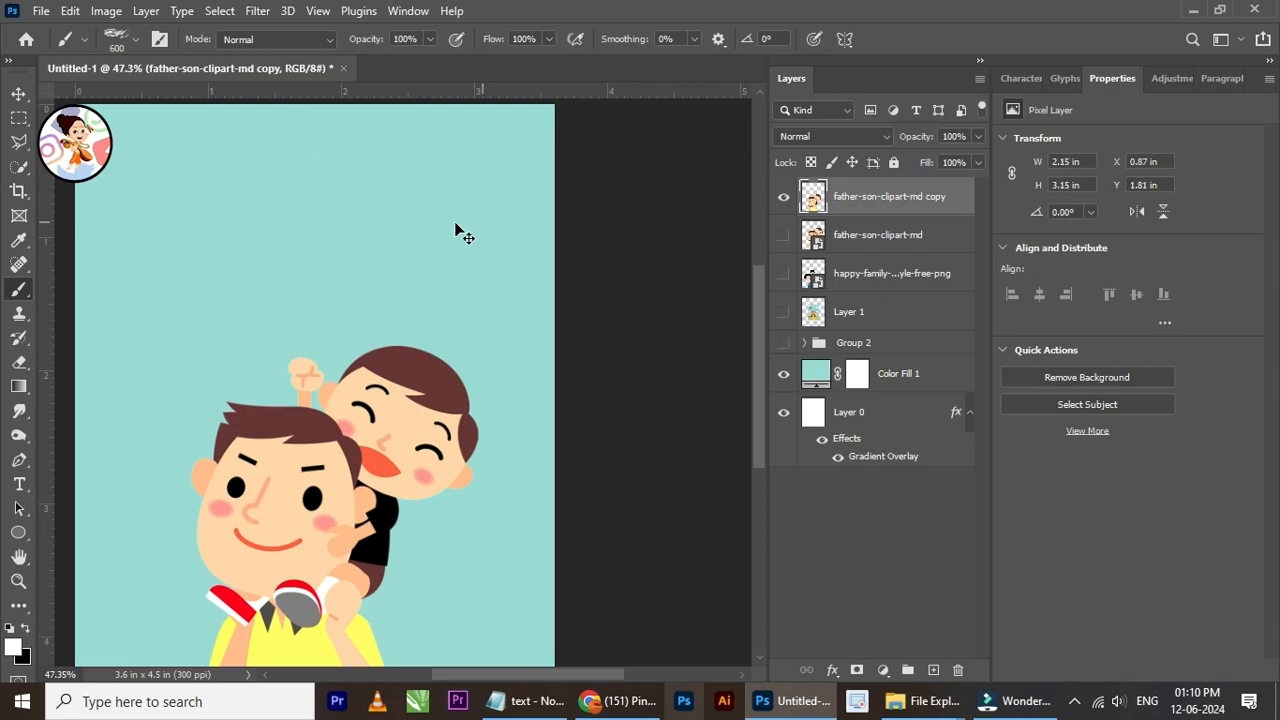
# Step: Choose the Clouds624 brush preset for painting the sky
pyautogui.click(137, 39)
pyautogui.scroll(-3, 120, 430)
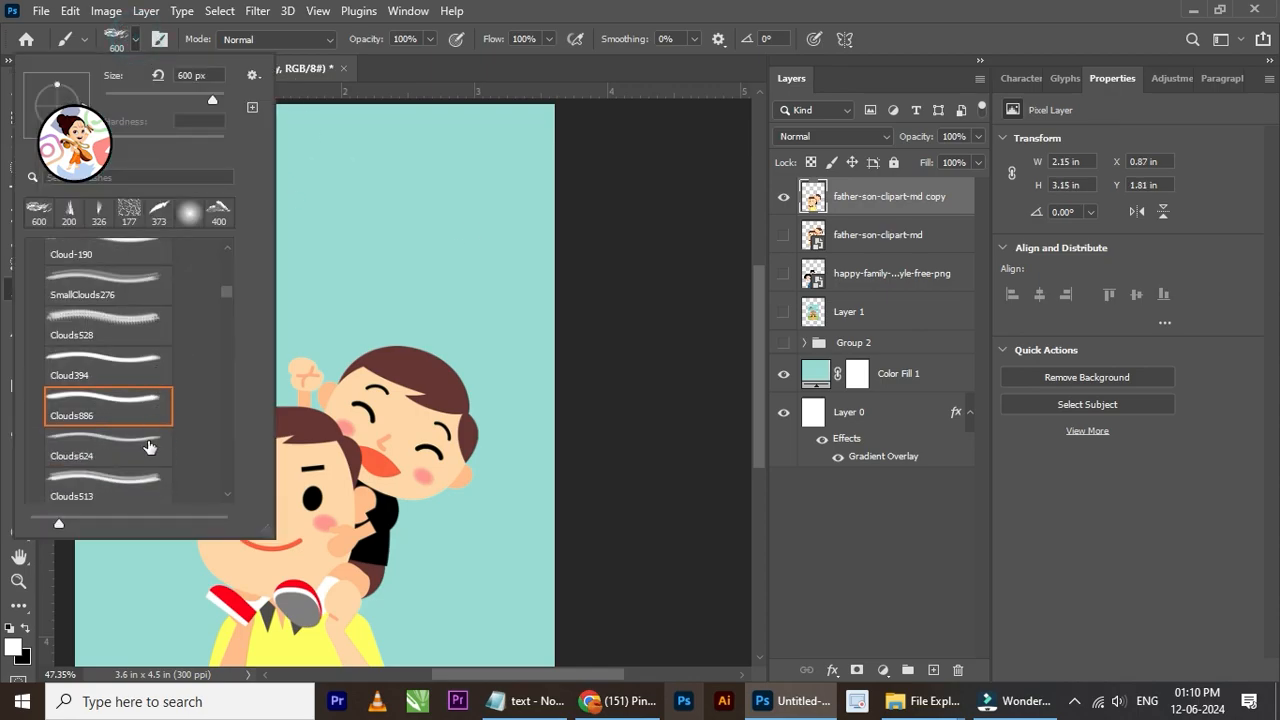
pyautogui.click(125, 463)
pyautogui.click(364, 230)
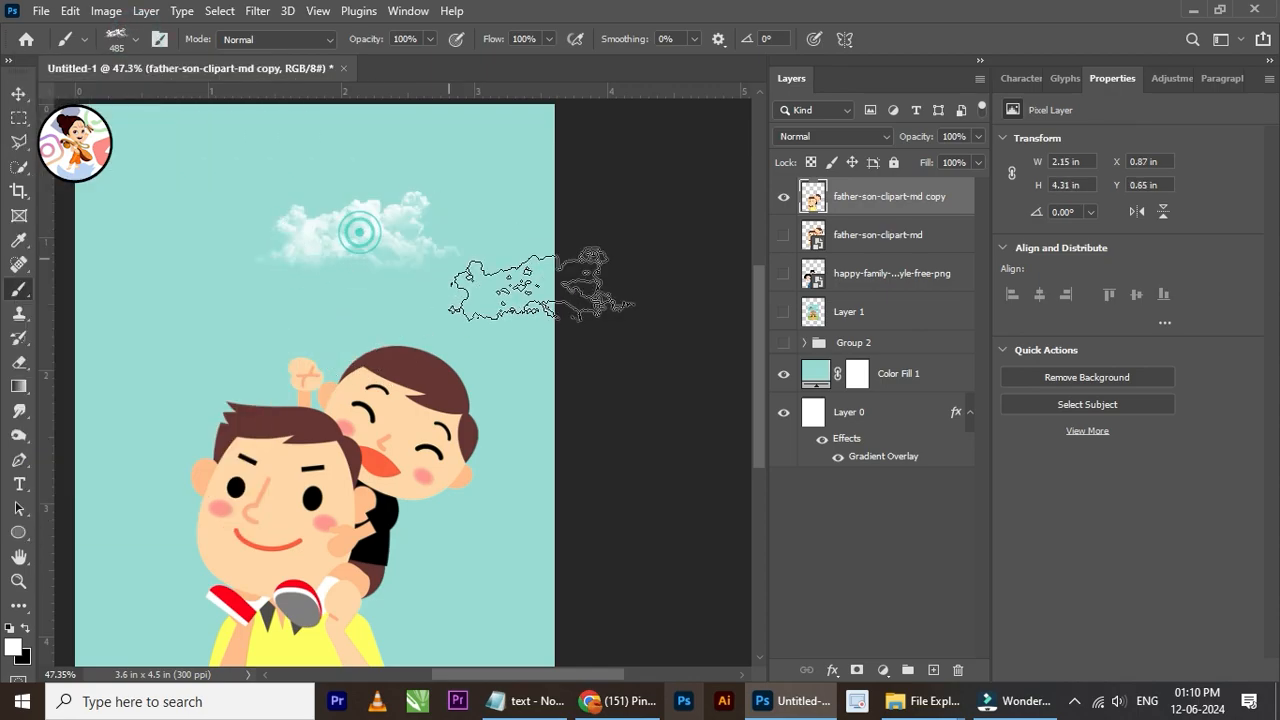
pyautogui.click(930, 670)
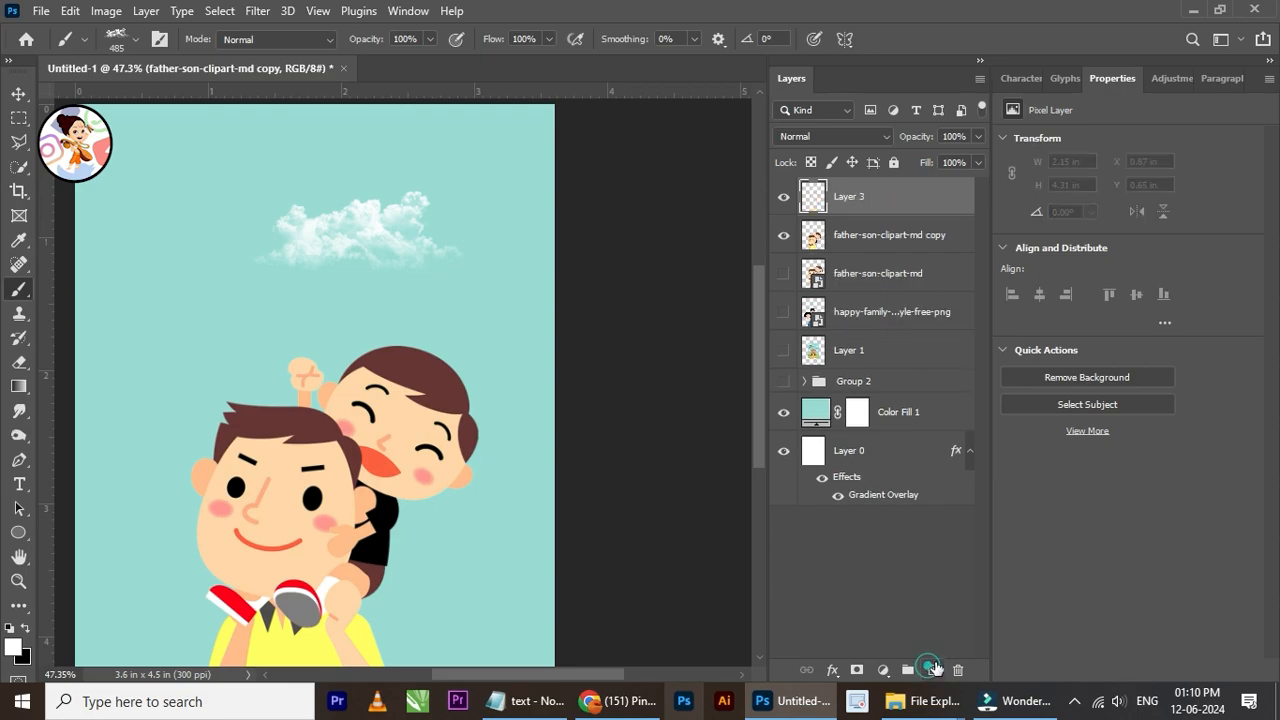
pyautogui.hotkey('ctrl', 'z')
pyautogui.hotkey('ctrl', 'z')
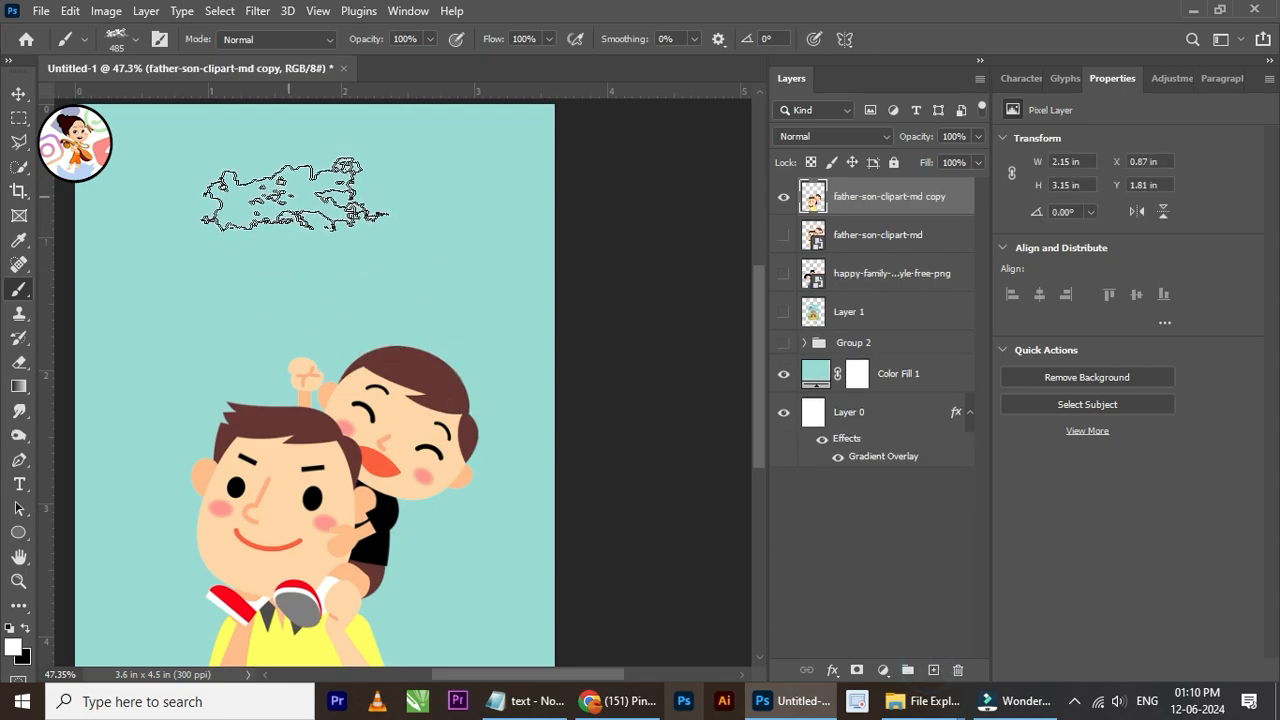
# Step: Stamp a white cloud in the sky's upper right and a smaller 250 px one in its upper left, each on a new layer
pyautogui.click(930, 670)
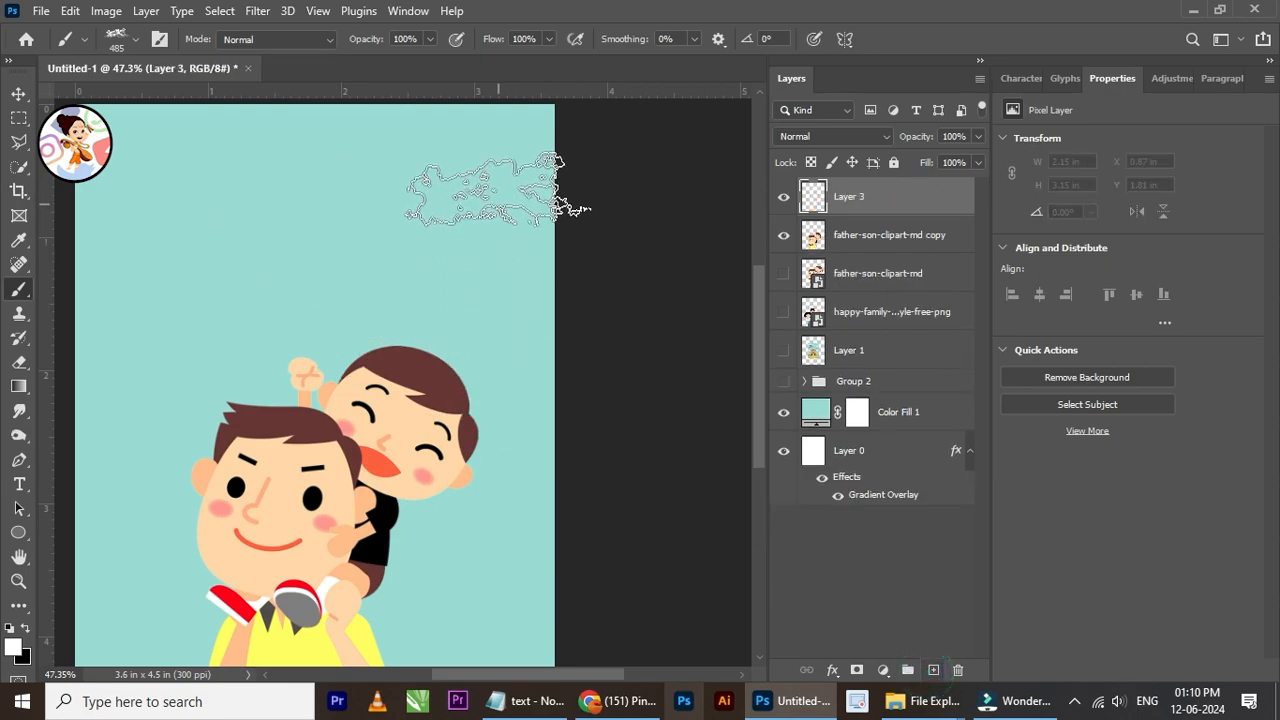
pyautogui.click(470, 142)
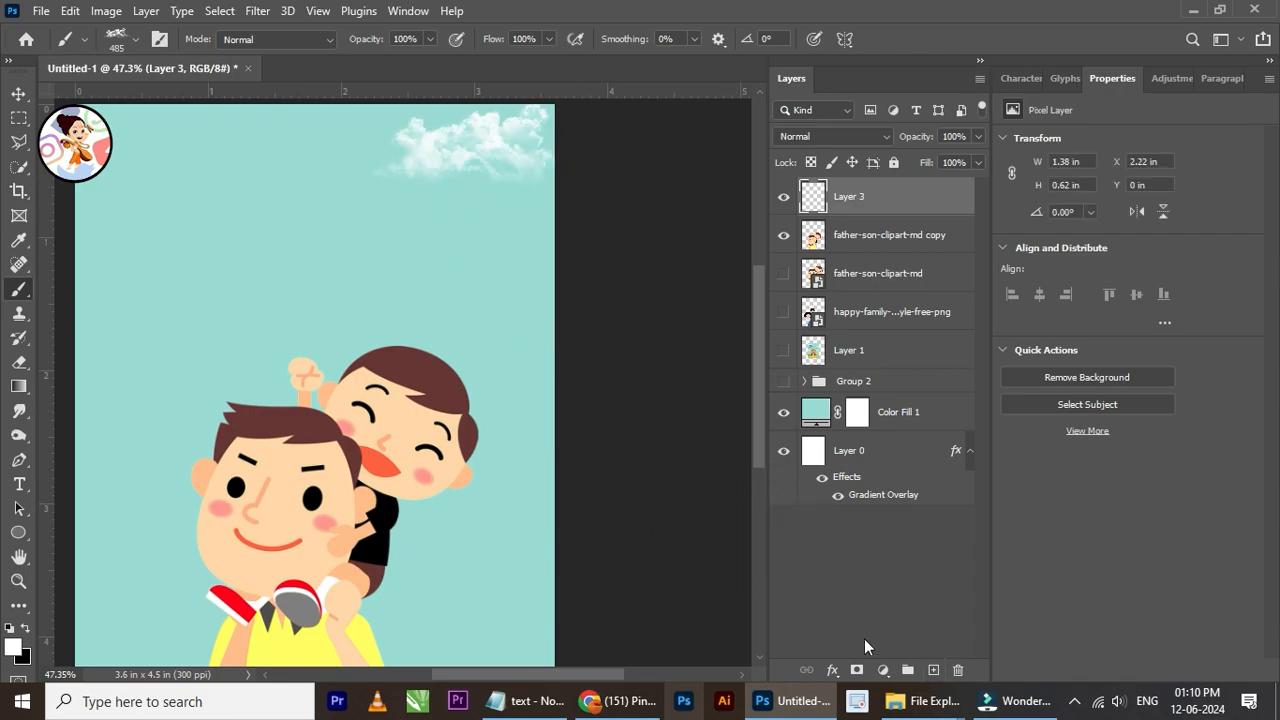
pyautogui.click(930, 670)
pyautogui.press(']')
pyautogui.press(']')
pyautogui.press(']')
pyautogui.press('[')
pyautogui.press('[')
pyautogui.press('[')
pyautogui.press('[')
pyautogui.press('[')
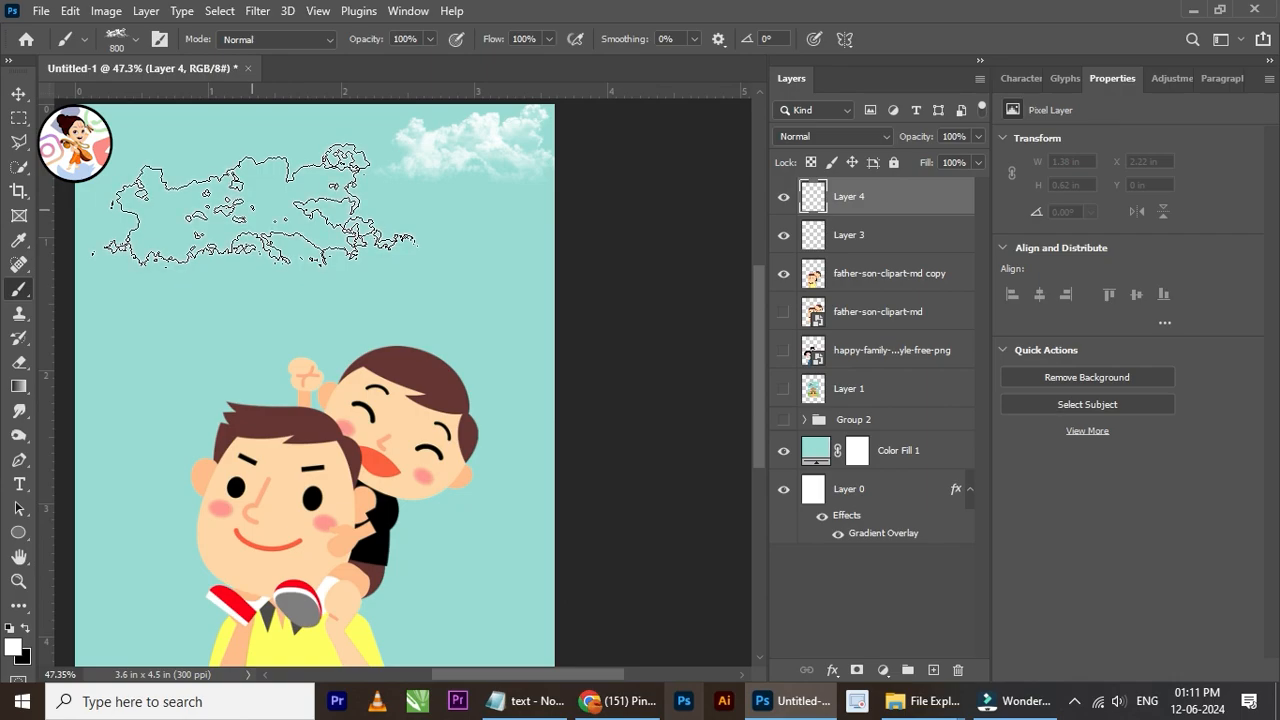
pyautogui.press('[')
pyautogui.click(146, 132)
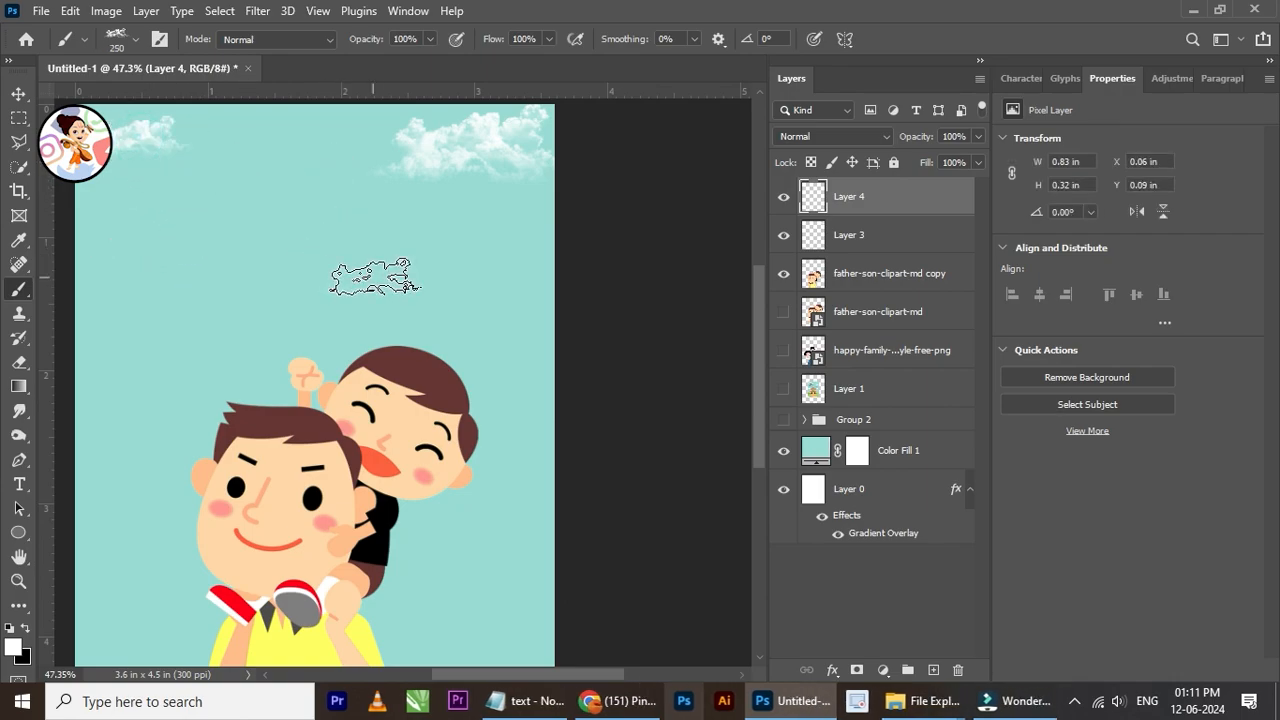
# Step: Stamp a 500 px white cloud between and slightly below the two existing clouds on another new layer
pyautogui.click(933, 670)
pyautogui.press(']')
pyautogui.press(']')
pyautogui.press(']')
pyautogui.press(']')
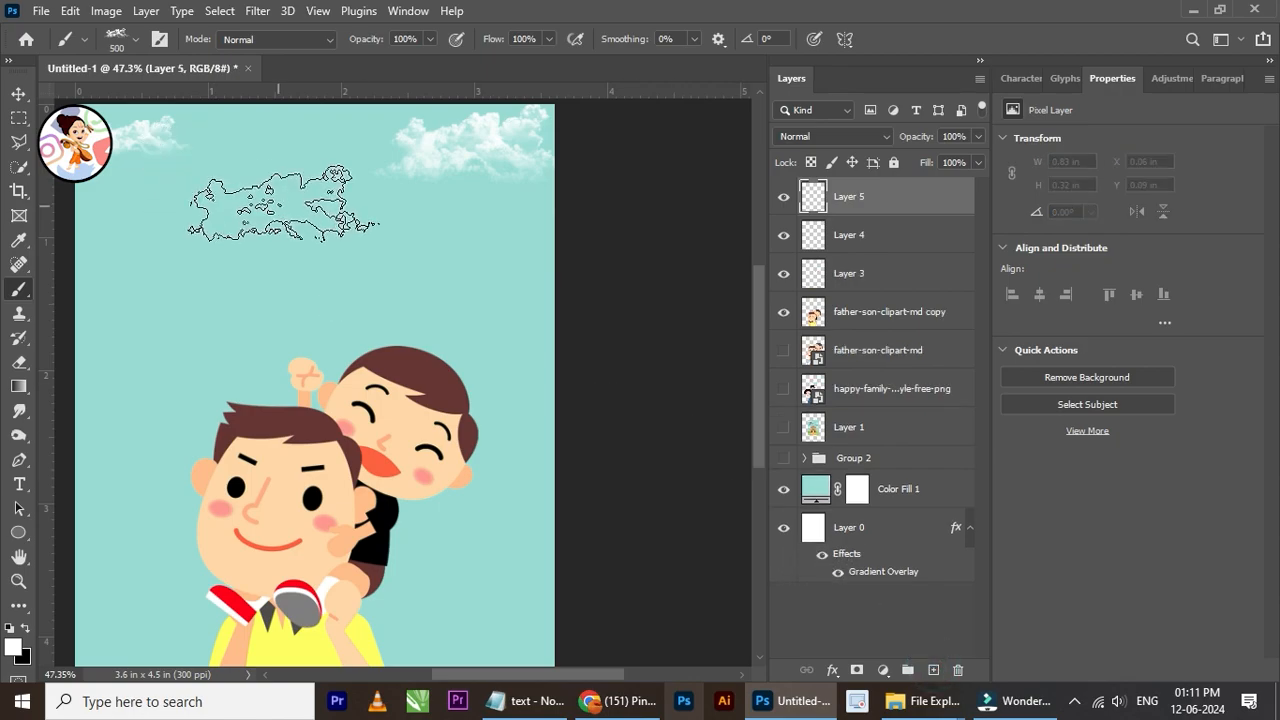
pyautogui.click(268, 181)
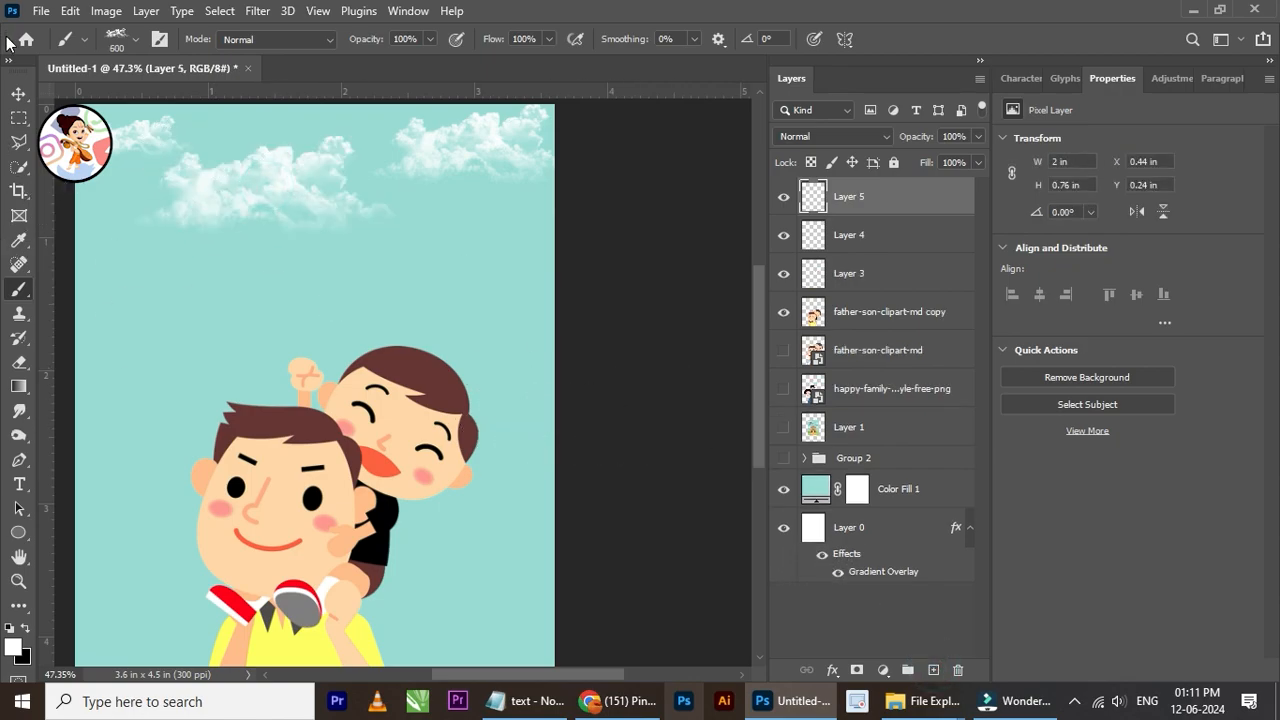
# Step: Lower the opacity of the three cloud layers to 52% and group them
pyautogui.click(20, 94)
pyautogui.hotkey('ctrl', '0')
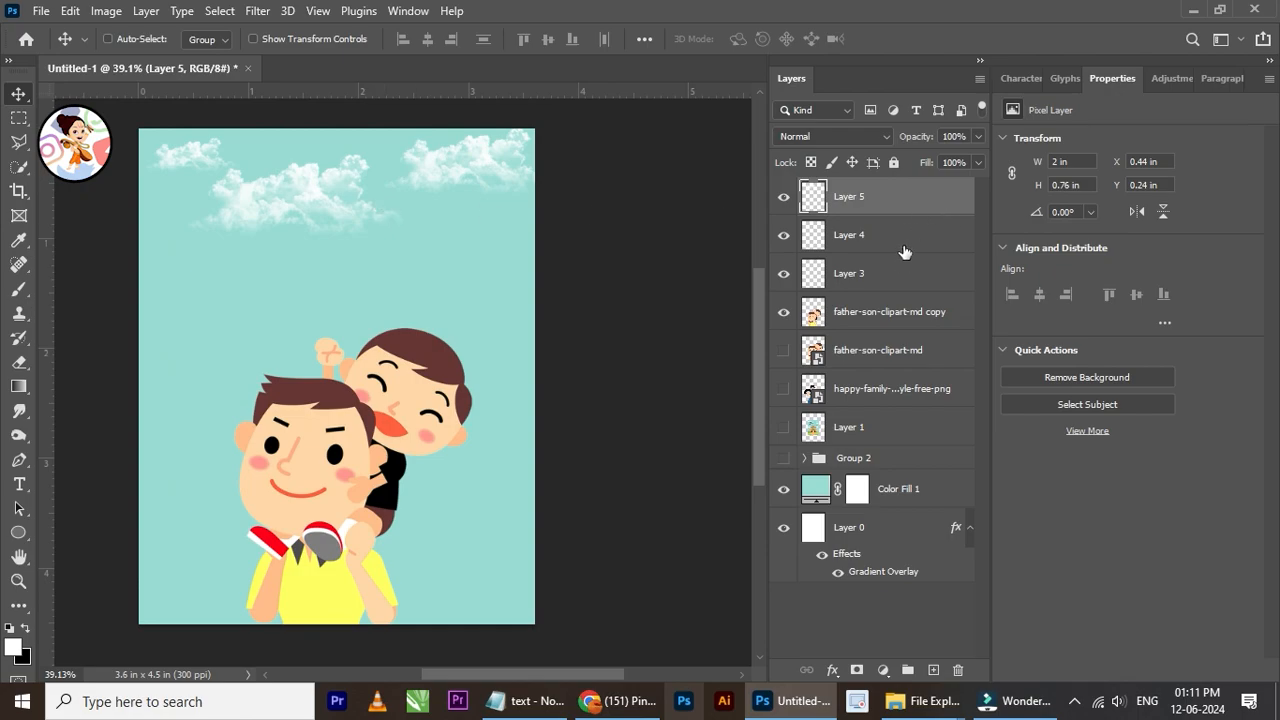
pyautogui.keyDown('shift'); pyautogui.click(880, 240); pyautogui.keyUp('shift')
pyautogui.keyDown('shift'); pyautogui.click(878, 273); pyautogui.keyUp('shift')
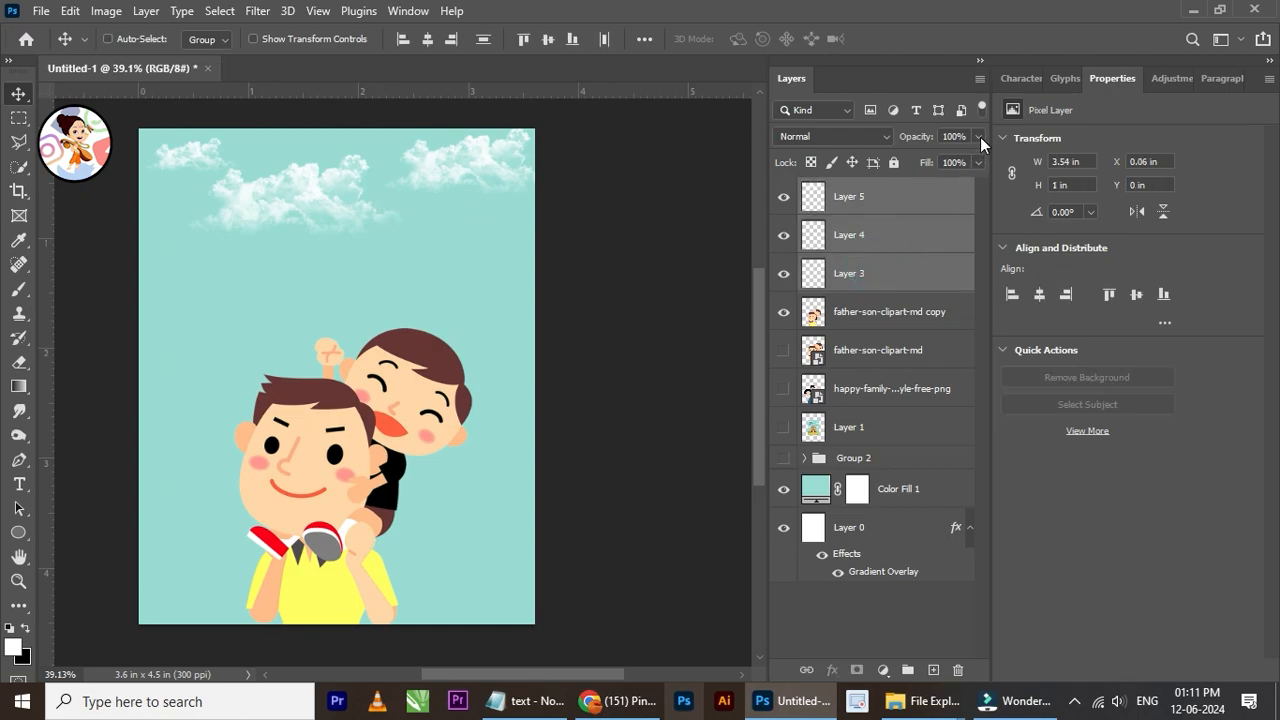
pyautogui.moveTo(958, 153); pyautogui.dragTo(950, 155)
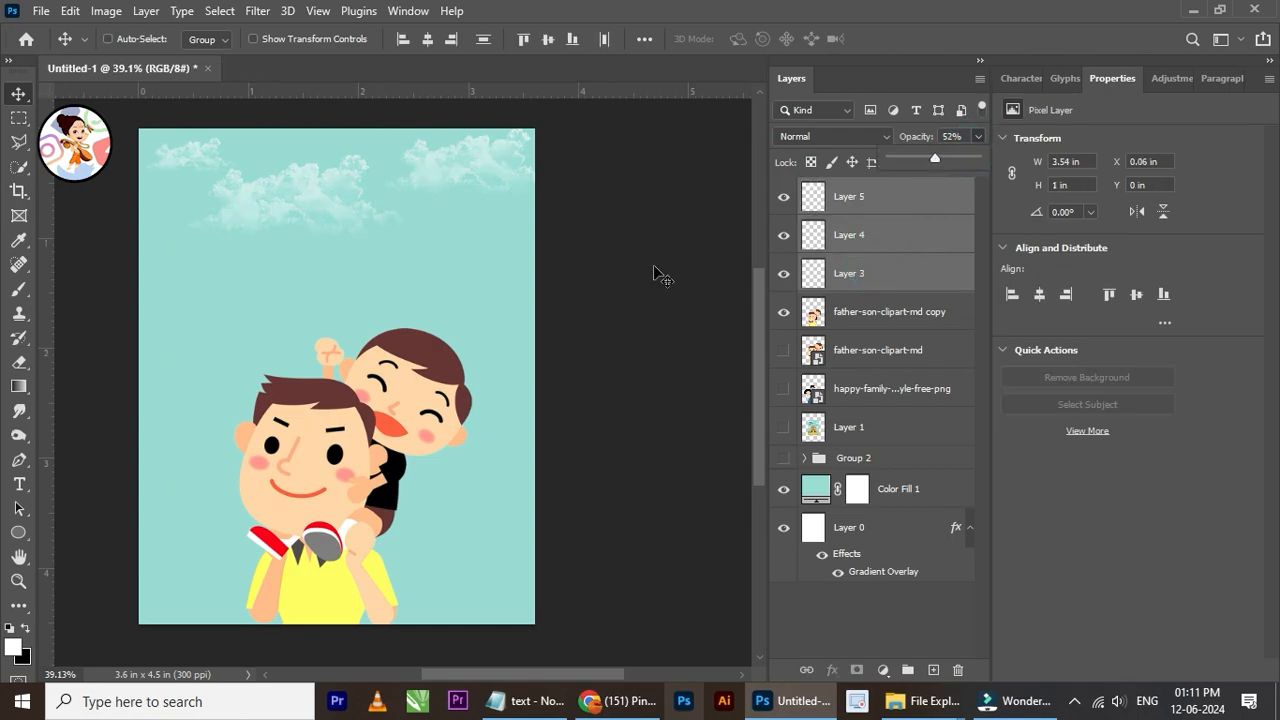
pyautogui.scroll(-2, 444, 257)
pyautogui.scroll(2, 391, 243)
pyautogui.scroll(-2, 357, 257)
pyautogui.scroll(3, 357, 254)
pyautogui.hotkey('ctrl', 'g')
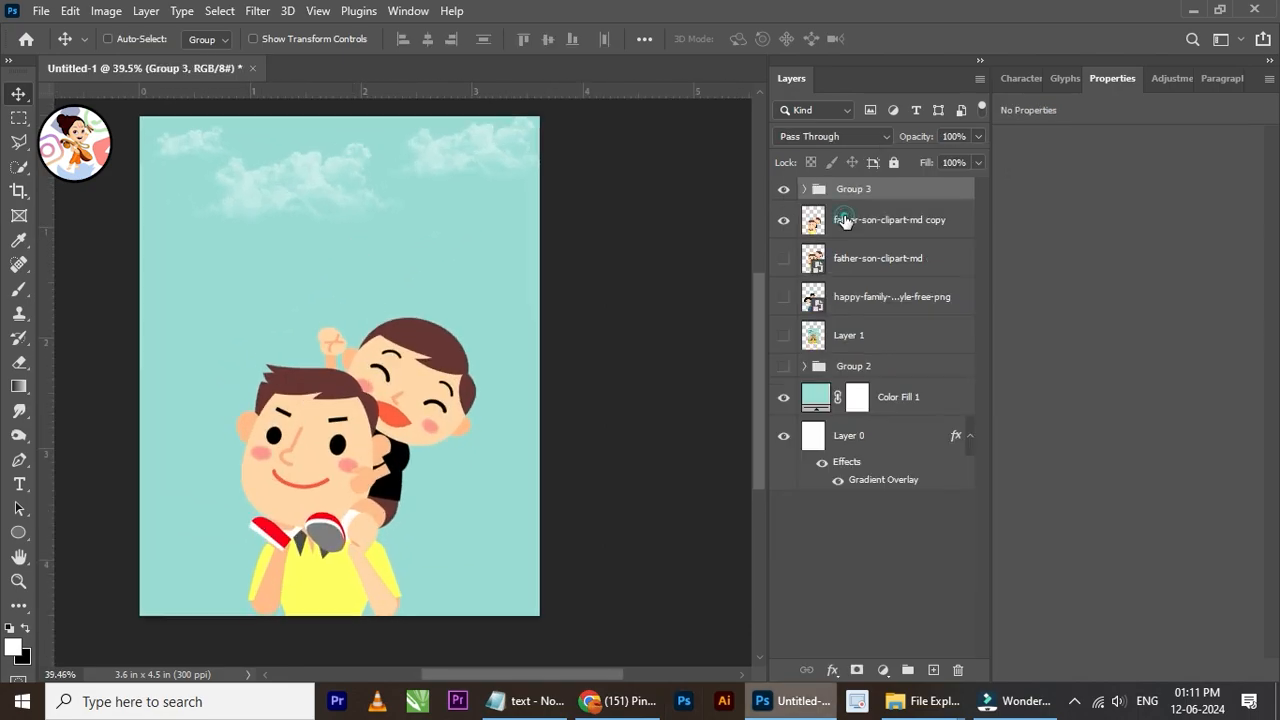
# Step: Draw a dark green ellipse without a stroke, about 2.66 × 2.97 in, over the father and son
pyautogui.click(845, 221)
pyautogui.rightClick(385, 362)
pyautogui.click(614, 366)
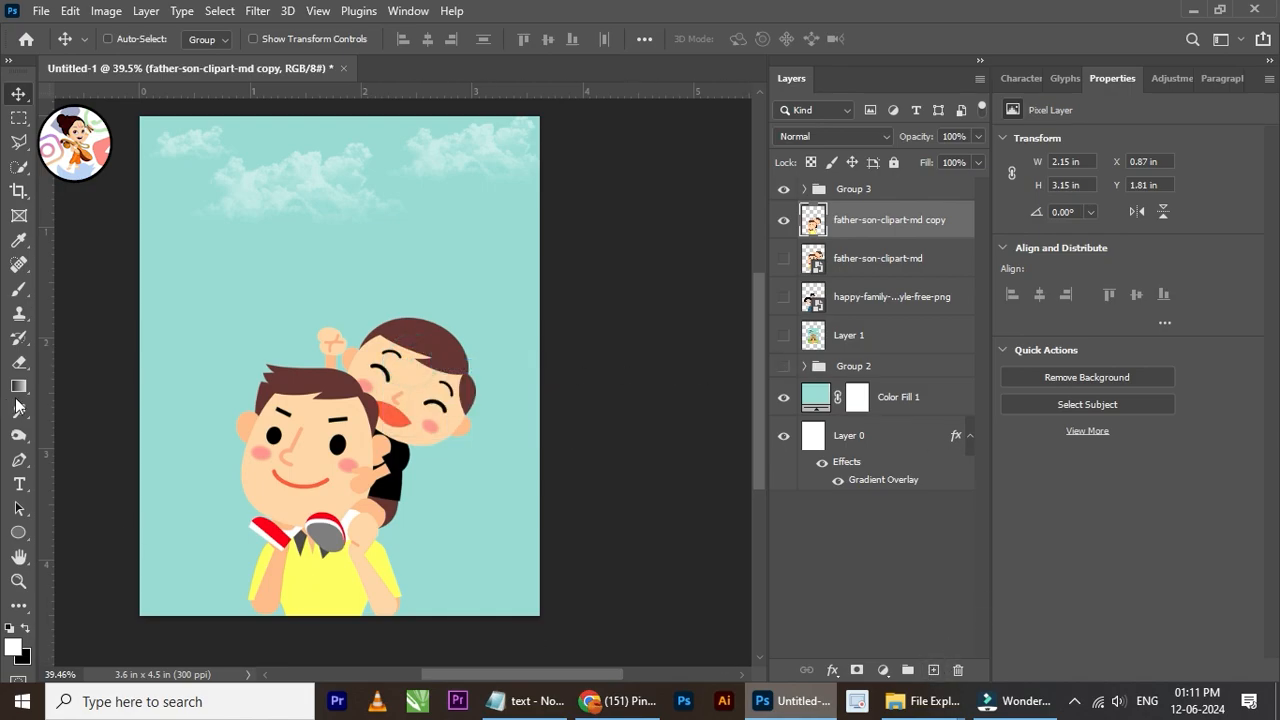
pyautogui.click(19, 533)
pyautogui.scroll(1, 319, 400)
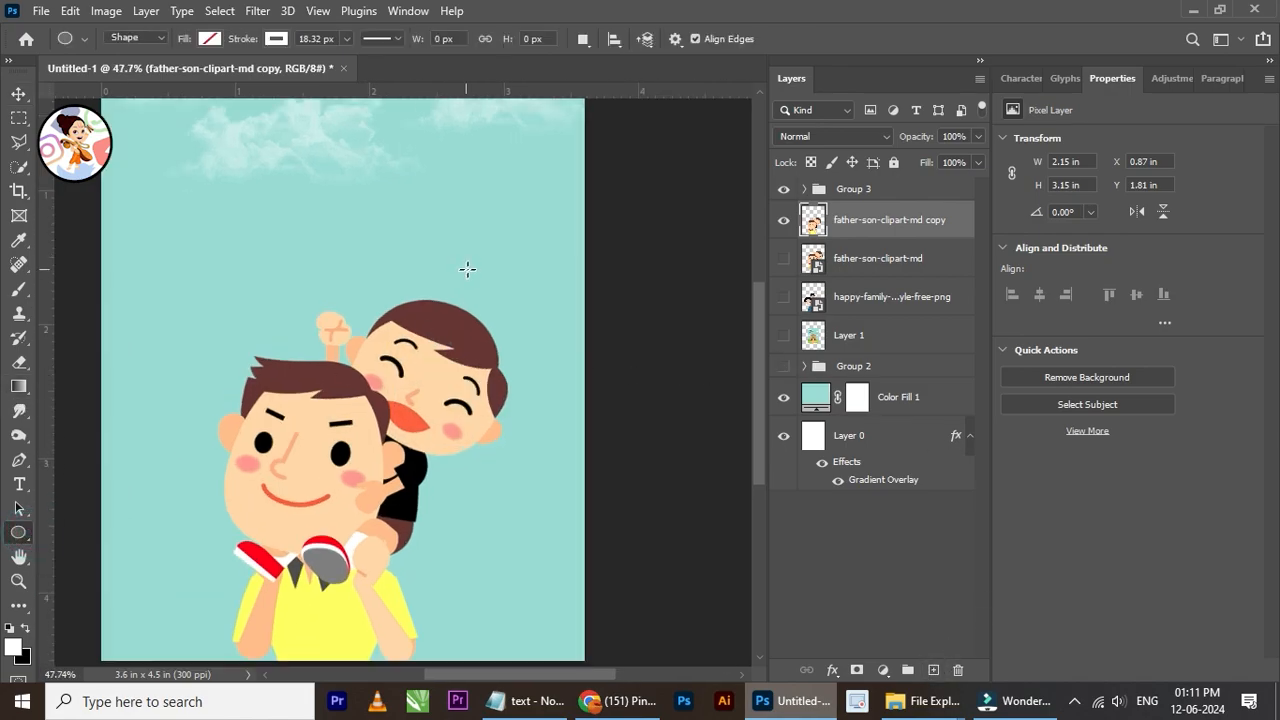
pyautogui.click(284, 40)
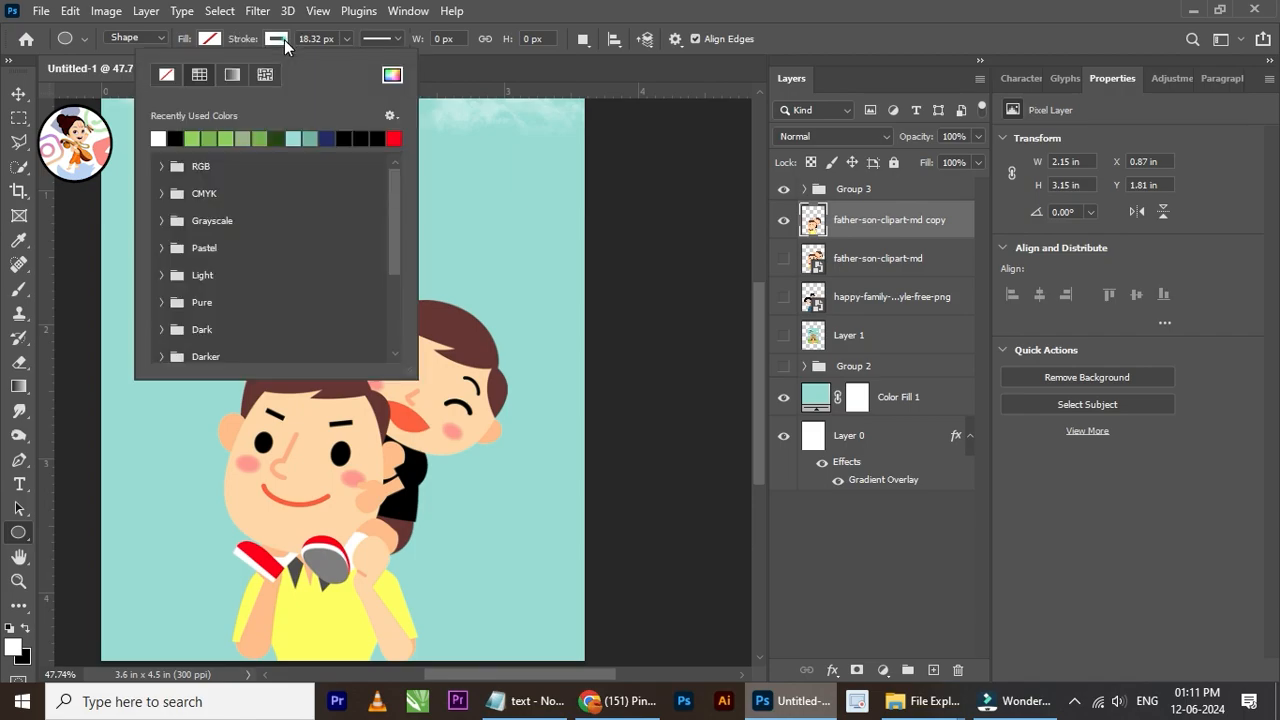
pyautogui.click(166, 77)
pyautogui.click(207, 36)
pyautogui.click(208, 38)
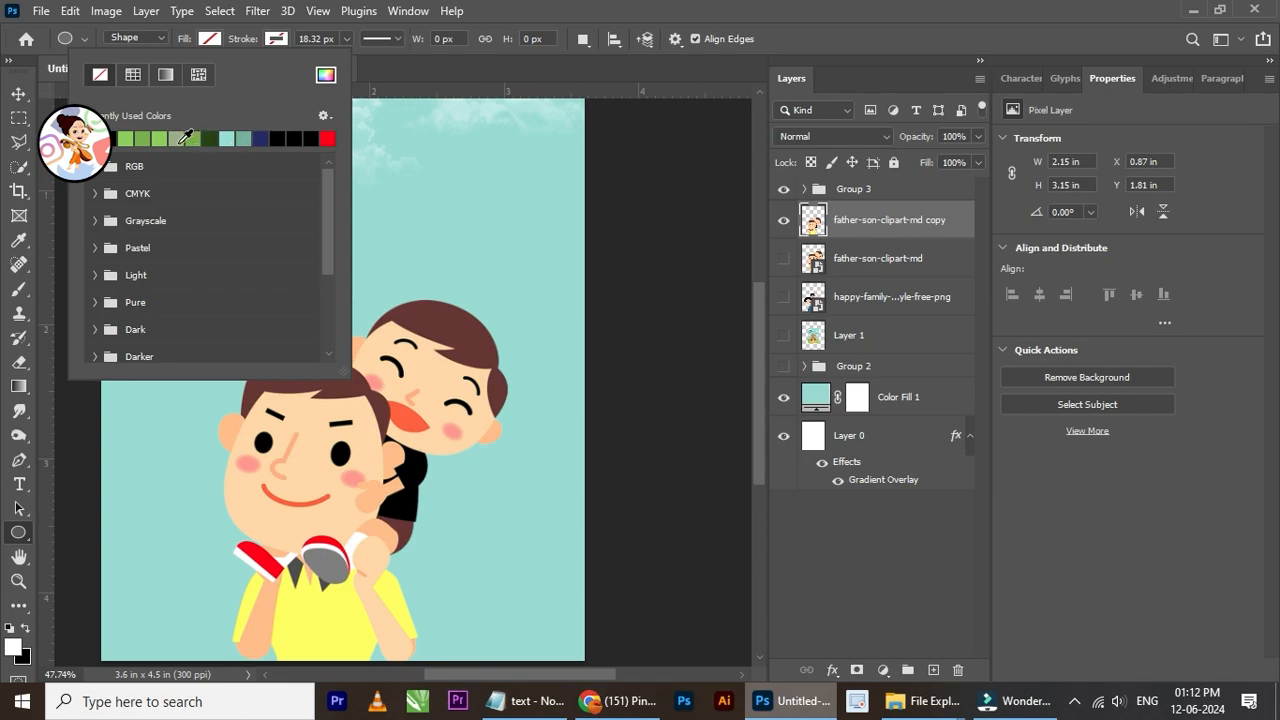
pyautogui.click(210, 138)
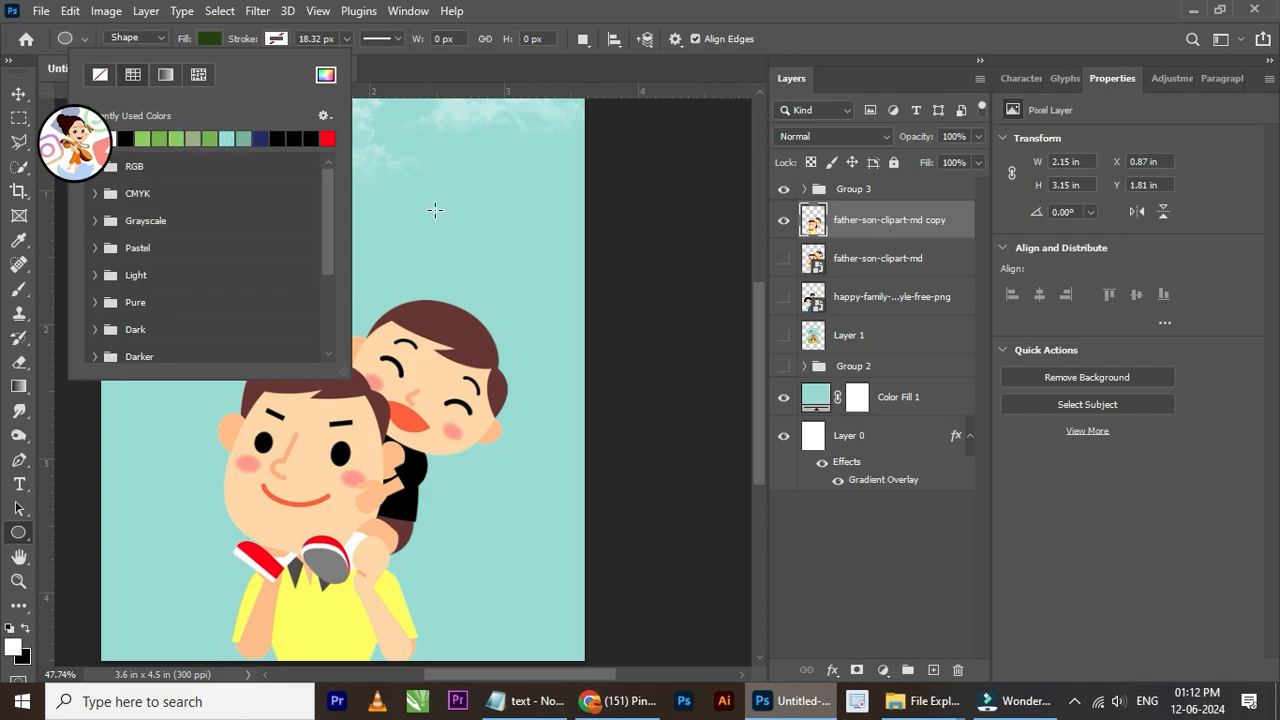
pyautogui.click(383, 206)
pyautogui.click(673, 268)
pyautogui.moveTo(170, 236); pyautogui.dragTo(530, 635)
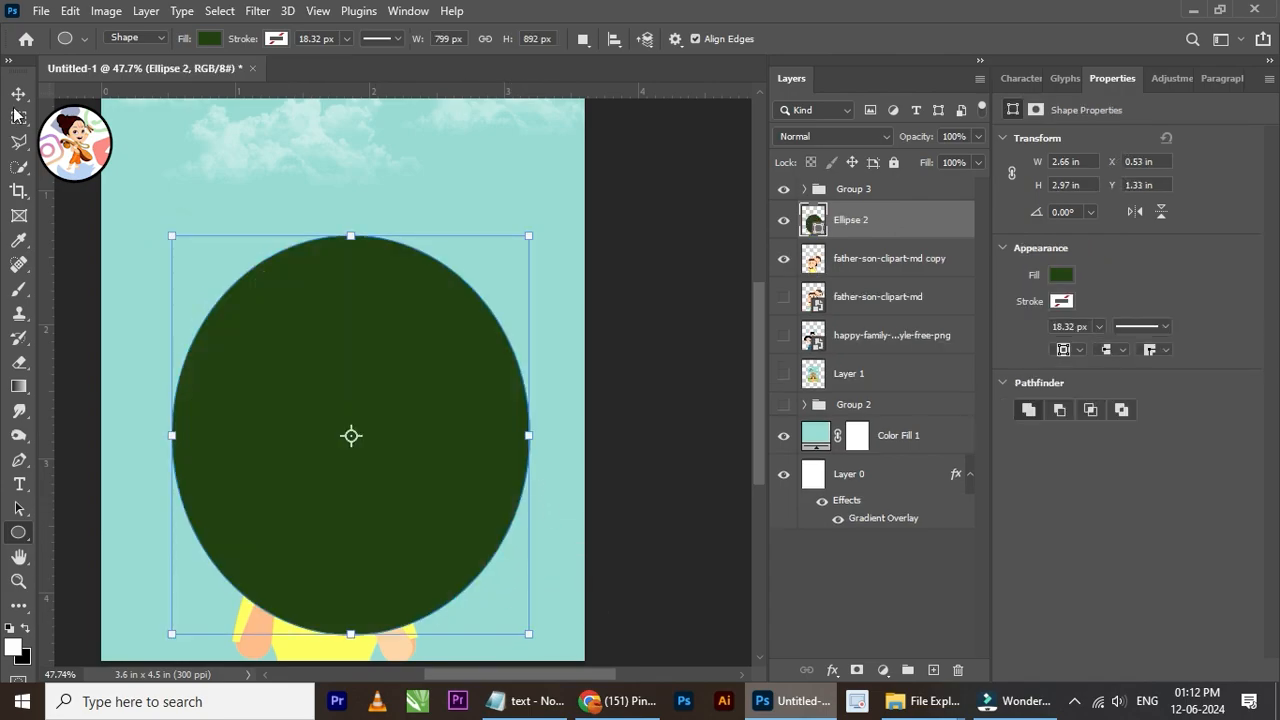
# Step: Widen the ellipse to about 2.75 in and move its layer beneath the father-son-clipart-md copy layer
pyautogui.click(18, 94)
pyautogui.hotkey('ctrl', 't')
pyautogui.moveTo(173, 433); pyautogui.dragTo(160, 435)
pyautogui.click(930, 40)
pyautogui.moveTo(877, 232); pyautogui.dragTo(876, 278)
# Step: Shrink the green ellipse to about 2.03 × 2.08 in and reposition it behind the father's and son's heads
pyautogui.scroll(-1, 404, 394)
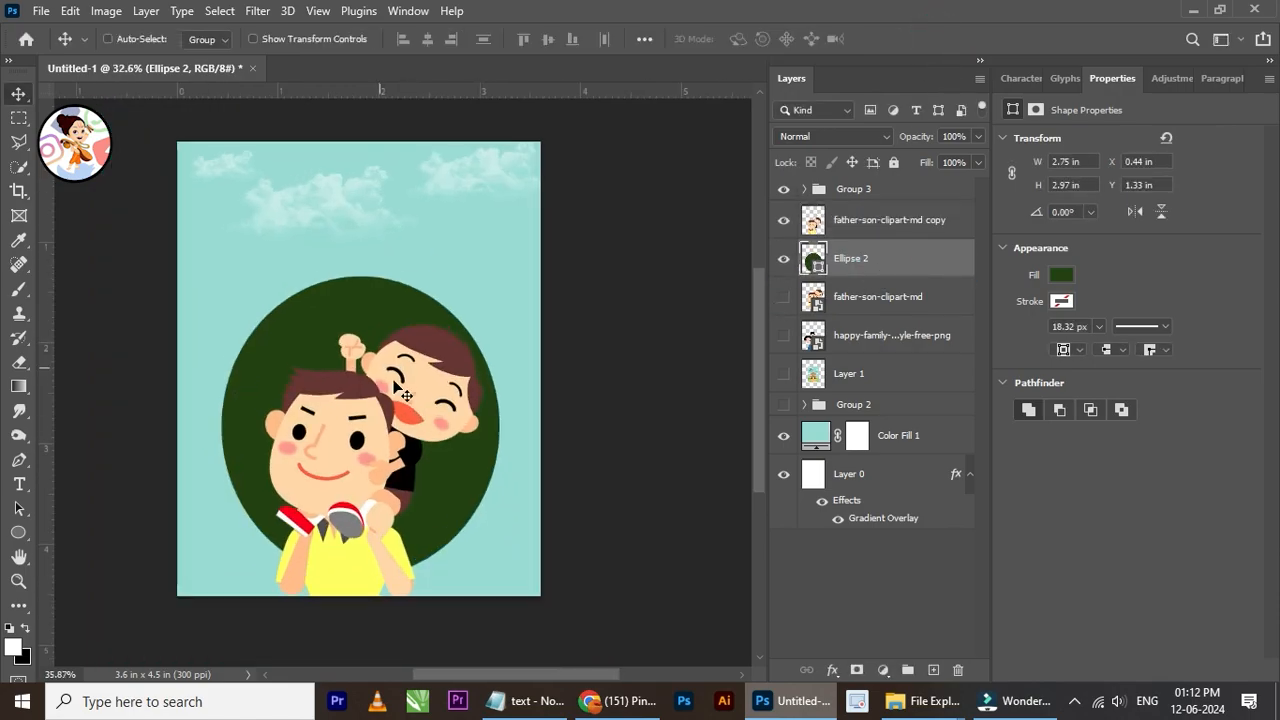
pyautogui.hotkey('ctrl', 't')
pyautogui.moveTo(356, 252); pyautogui.dragTo(357, 277)
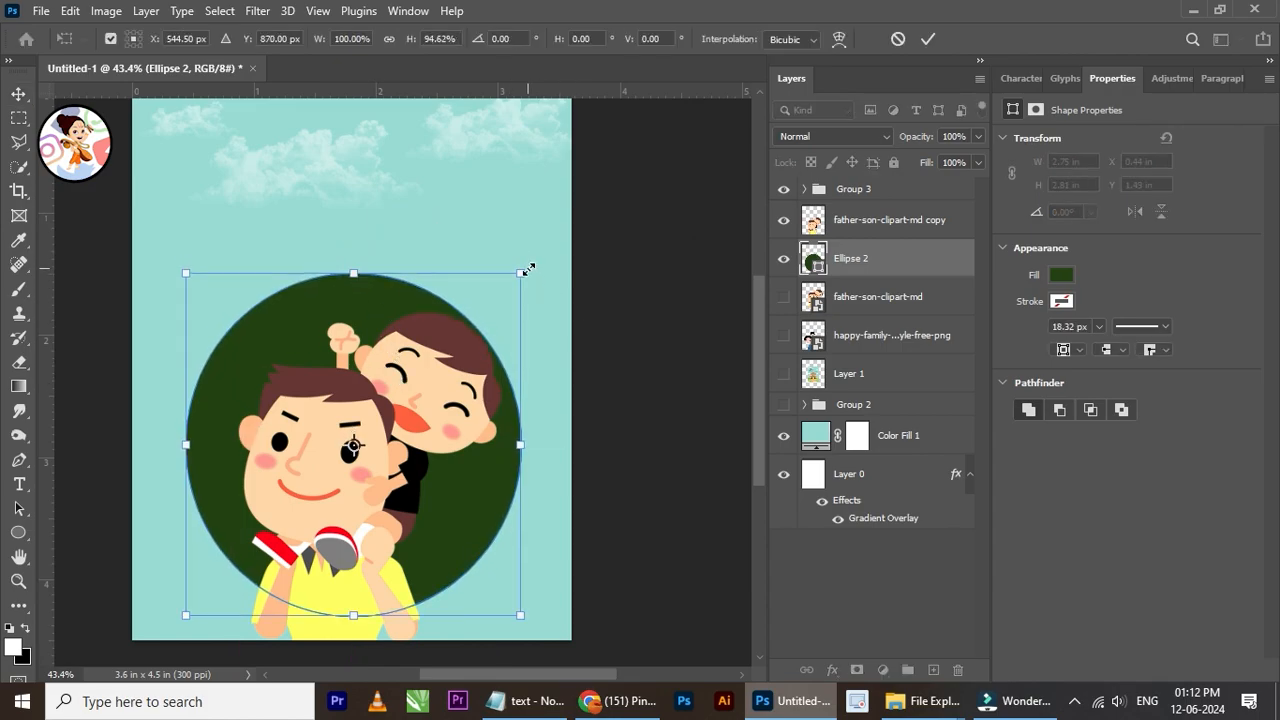
pyautogui.moveTo(520, 272); pyautogui.dragTo(433, 364)
pyautogui.click(921, 39)
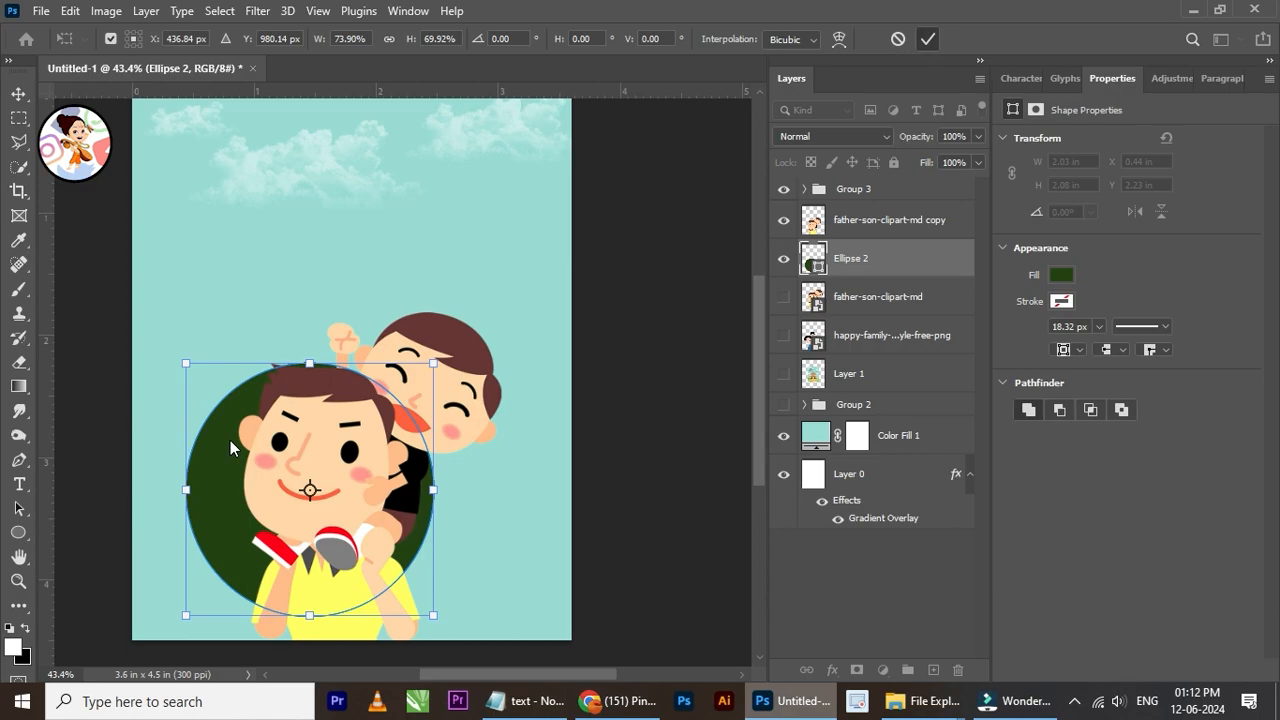
pyautogui.moveTo(230, 445); pyautogui.dragTo(336, 424)
pyautogui.moveTo(517, 482); pyautogui.dragTo(451, 466)
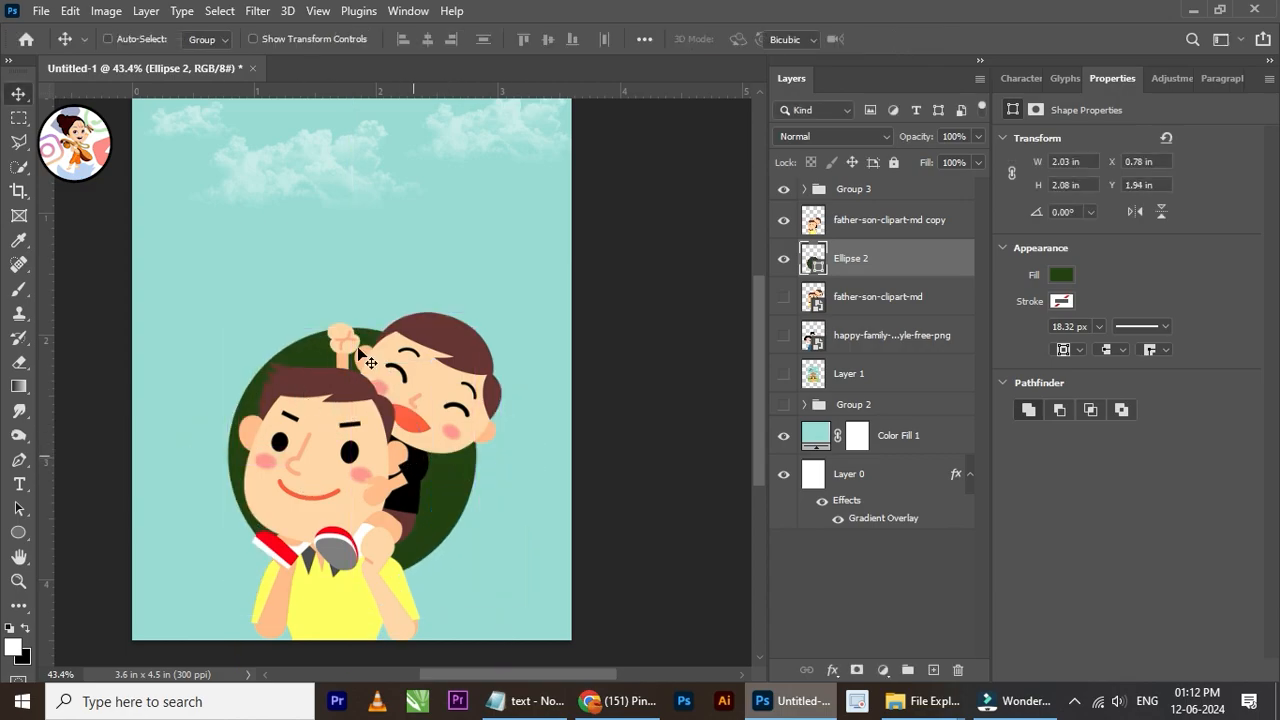
# Step: Enlarge the green ellipse to about 2.64 × 2.7 in and nudge it slightly down behind the father and son
pyautogui.hotkey('ctrl', 't')
pyautogui.scroll(-1, 368, 335)
pyautogui.moveTo(355, 338); pyautogui.dragTo(355, 270)
pyautogui.click(928, 38)
pyautogui.press('Down')
pyautogui.press('Down')
pyautogui.press('Down')
pyautogui.press('Down')
pyautogui.press('Down')
pyautogui.press('Down')
pyautogui.press('Down')
pyautogui.press('Down')
pyautogui.press('Down')
pyautogui.press('Down')
pyautogui.press('Down')
pyautogui.press('Down')
pyautogui.press('Down')
pyautogui.press('Down')
pyautogui.press('Down')
pyautogui.press('Down')
pyautogui.press('Down')
pyautogui.press('Down')
pyautogui.press('Down')
pyautogui.press('Down')
pyautogui.scroll(-3, 474, 265)
pyautogui.scroll(3, 458, 345)
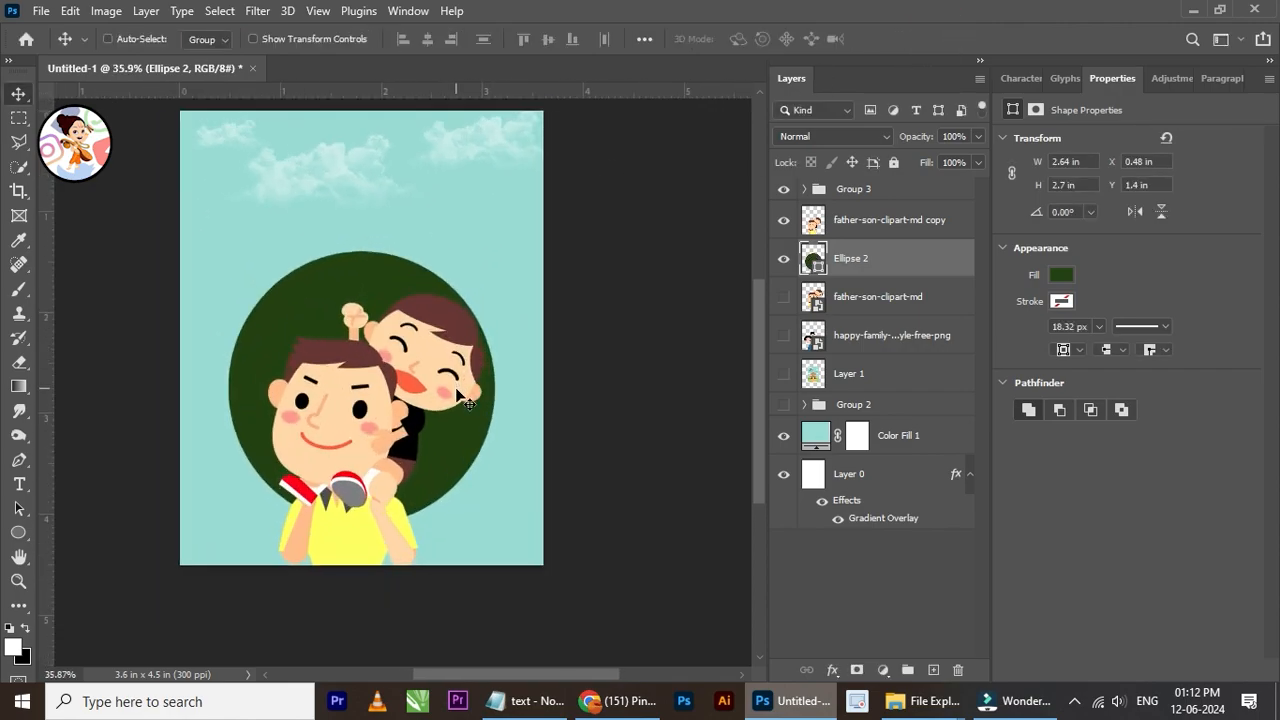
pyautogui.scroll(1, 468, 402)
pyautogui.press('Down')
pyautogui.press('Down')
pyautogui.press('Down')
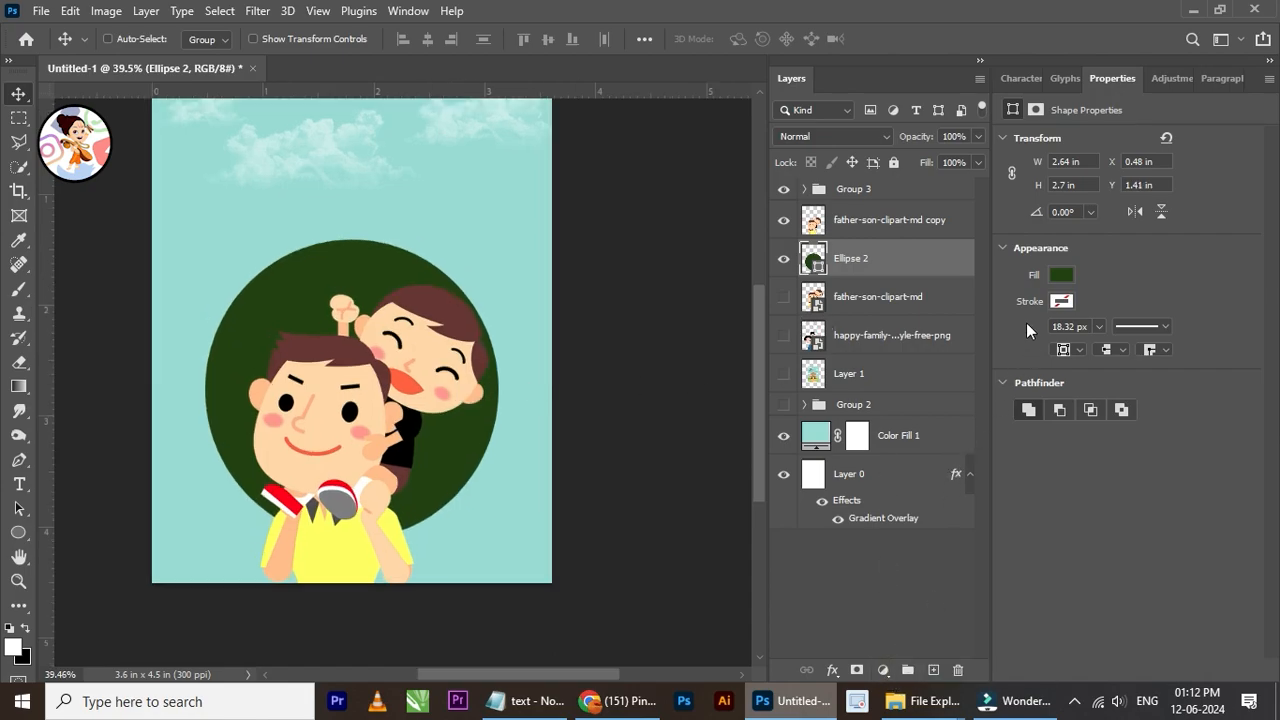
# Step: Change the ellipse's fill colour to yellow #ffe505
pyautogui.click(1061, 276)
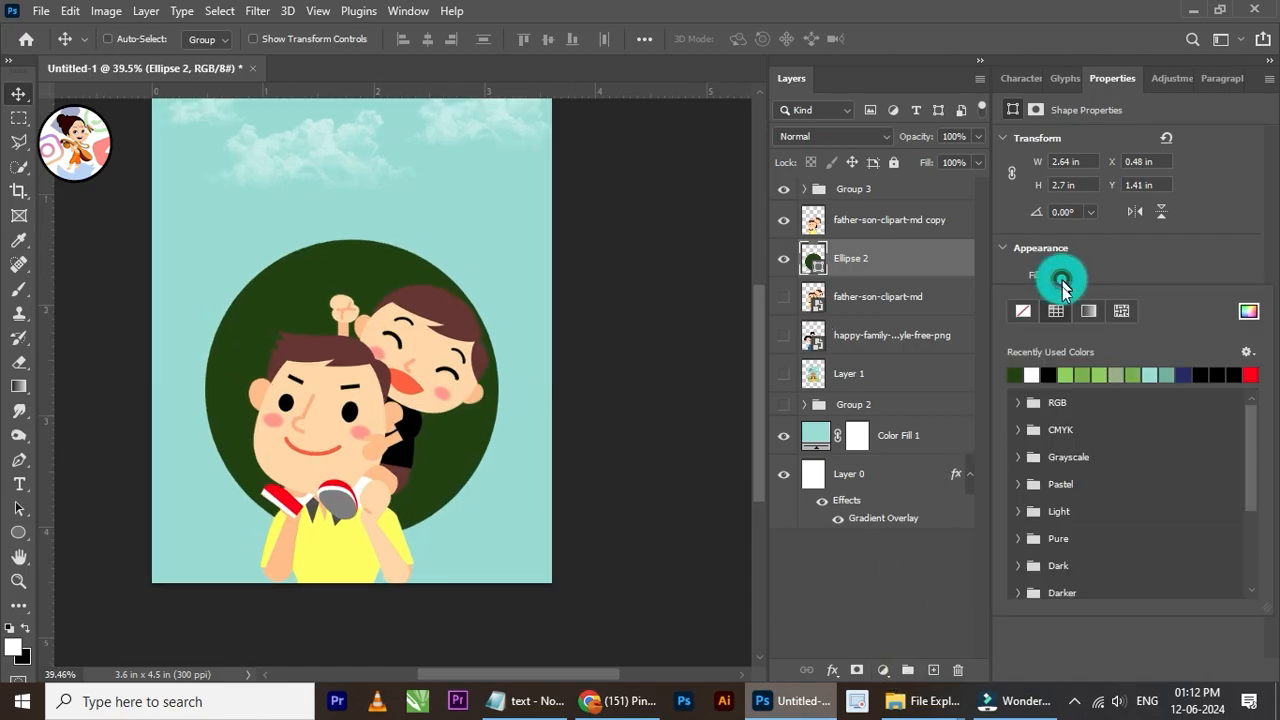
pyautogui.click(1249, 312)
pyautogui.moveTo(965, 583); pyautogui.dragTo(966, 560)
pyautogui.moveTo(900, 405); pyautogui.dragTo(946, 348)
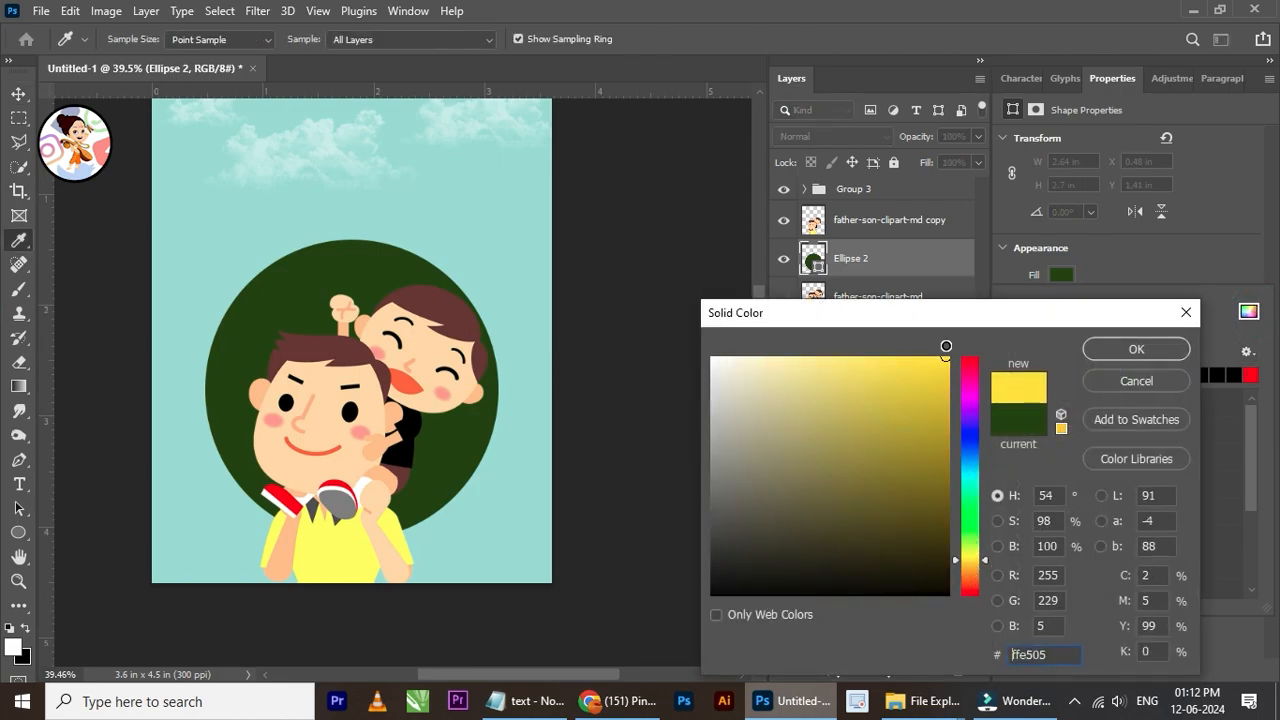
pyautogui.click(1136, 349)
pyautogui.press('v')
pyautogui.scroll(-3, 328, 285)
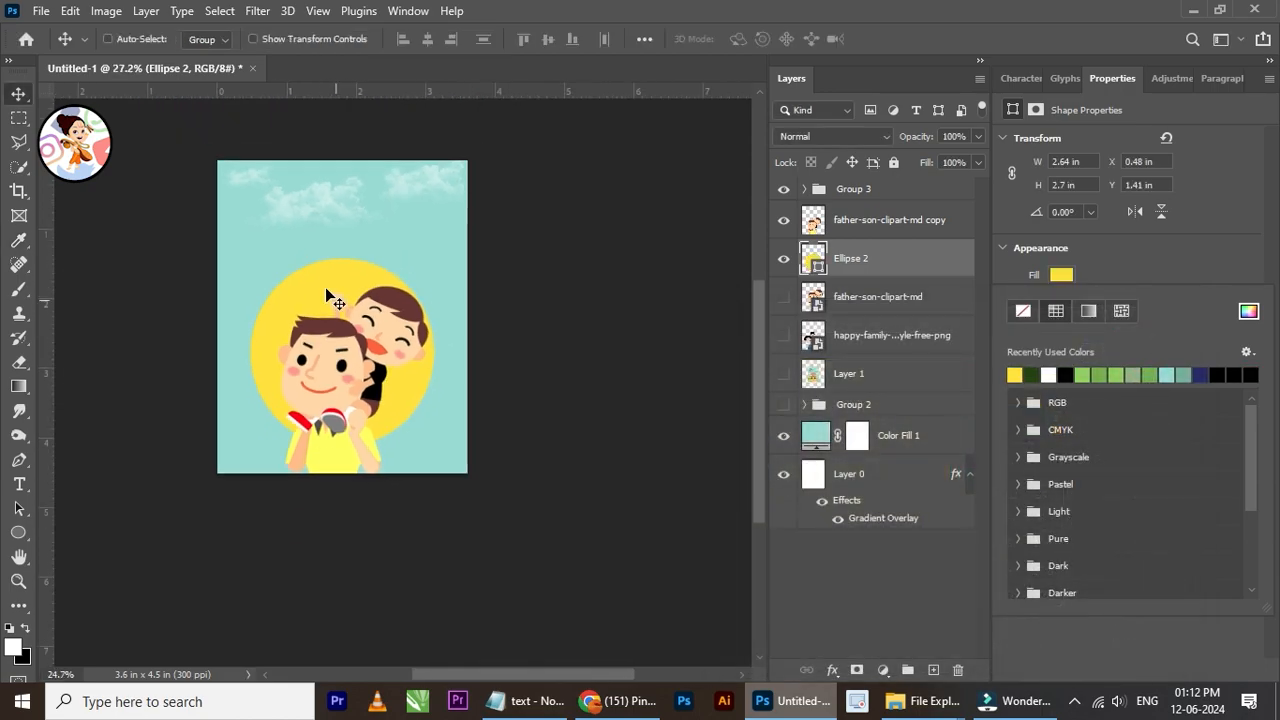
# Step: Convert the yellow ellipse to a smart object and apply a Gaussian Blur with a radius of 130.2 pixels
pyautogui.scroll(2, 328, 285)
pyautogui.click(257, 10)
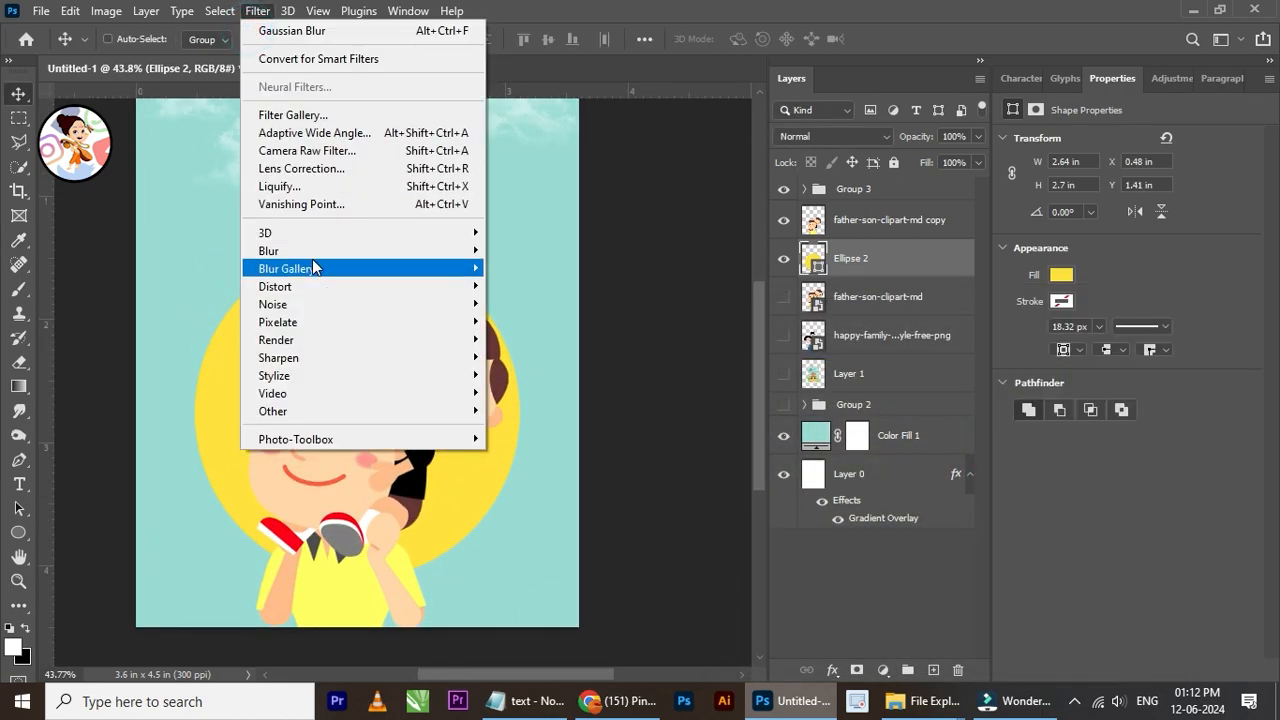
pyautogui.moveTo(325, 251)
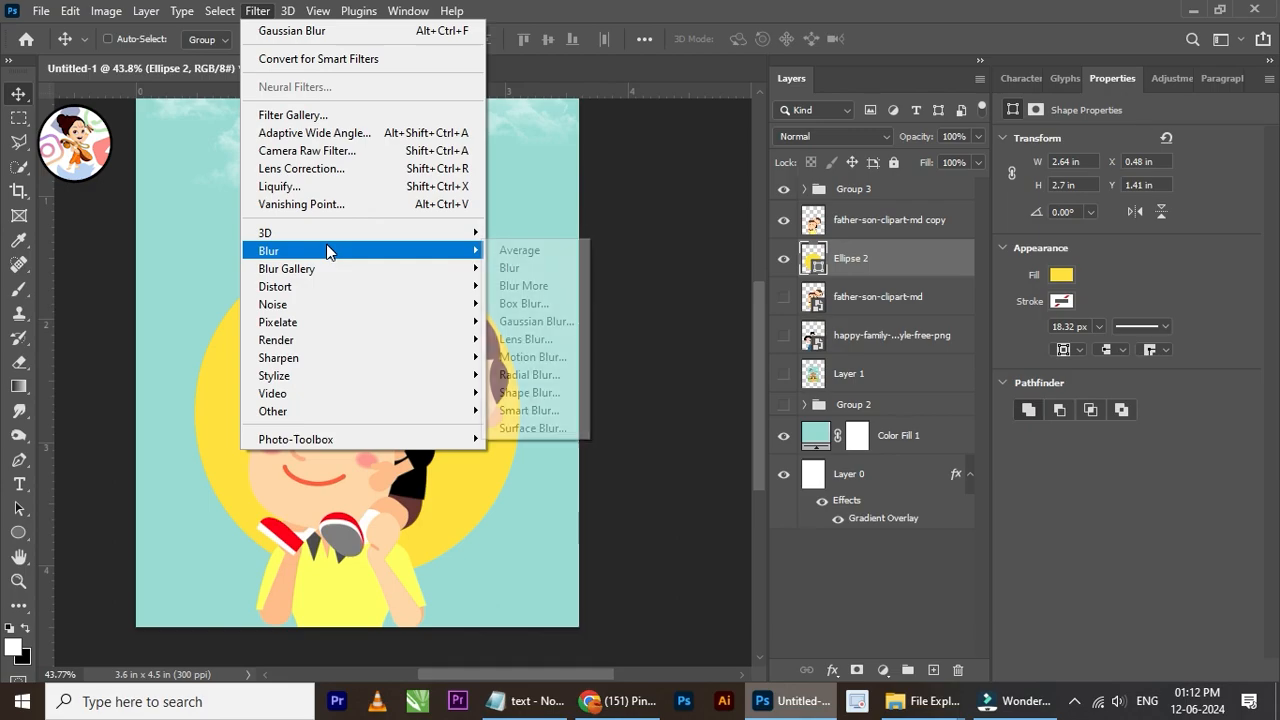
pyautogui.click(537, 321)
pyautogui.click(586, 275)
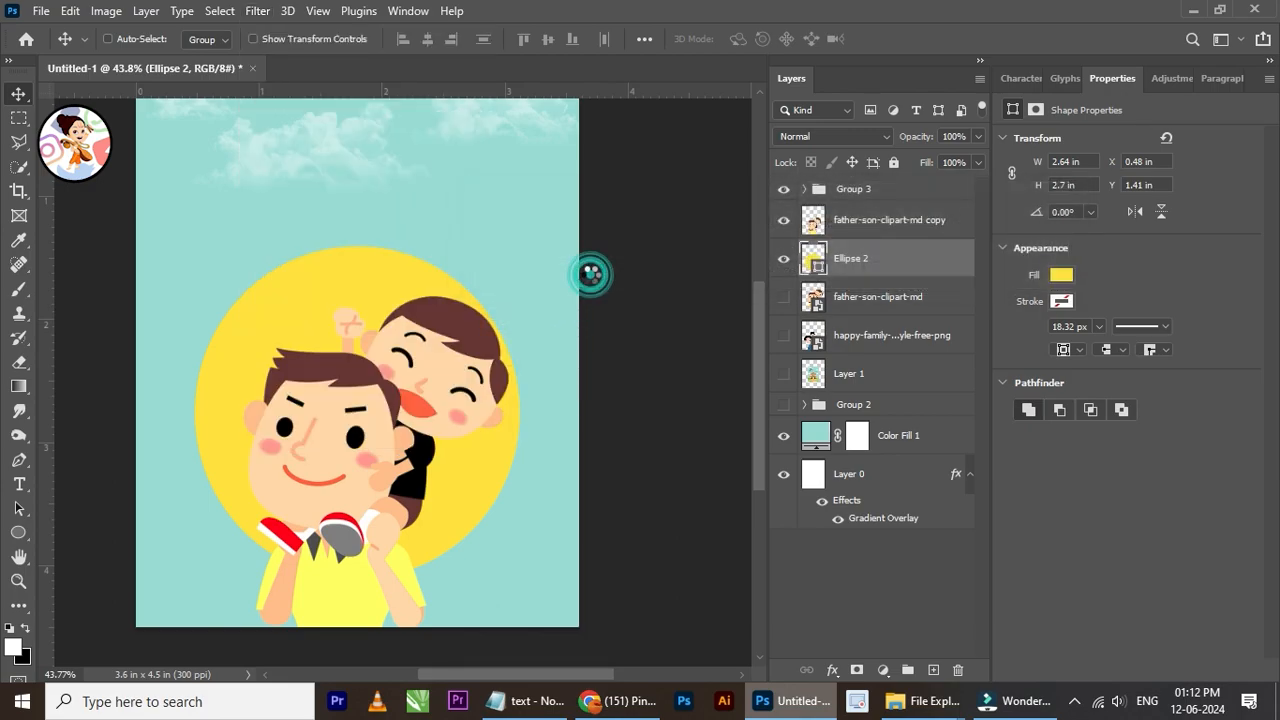
pyautogui.moveTo(950, 450); pyautogui.dragTo(980, 450)
pyautogui.click(1002, 447)
pyautogui.click(1106, 200)
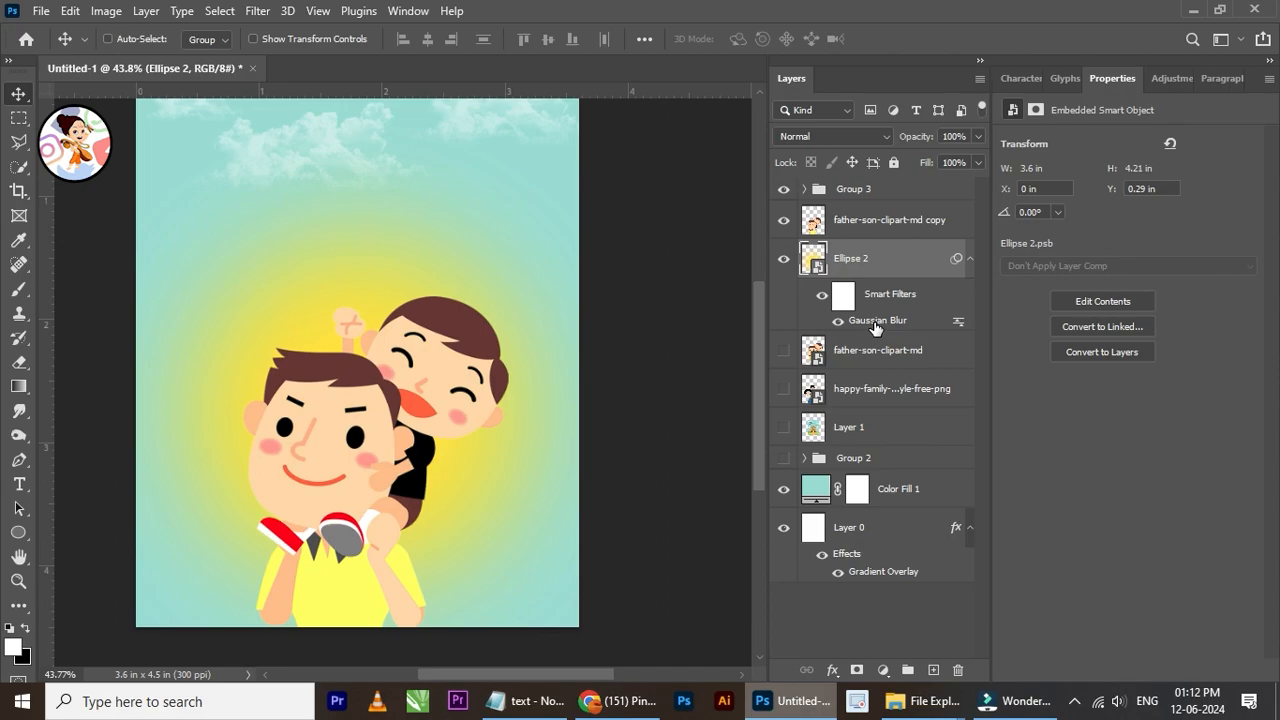
# Step: Review the Gaussian Blur smart filter settings of the yellow ellipse
pyautogui.doubleClick(875, 321)
pyautogui.click(951, 310)
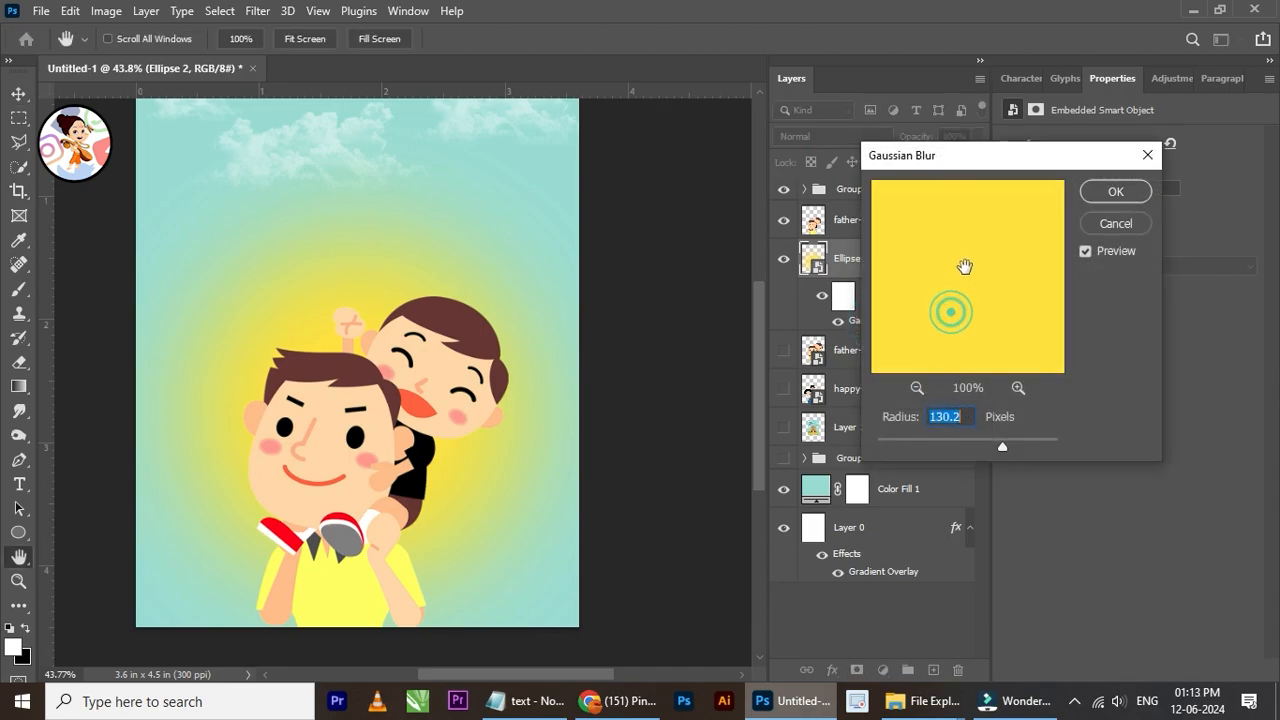
pyautogui.click(1115, 193)
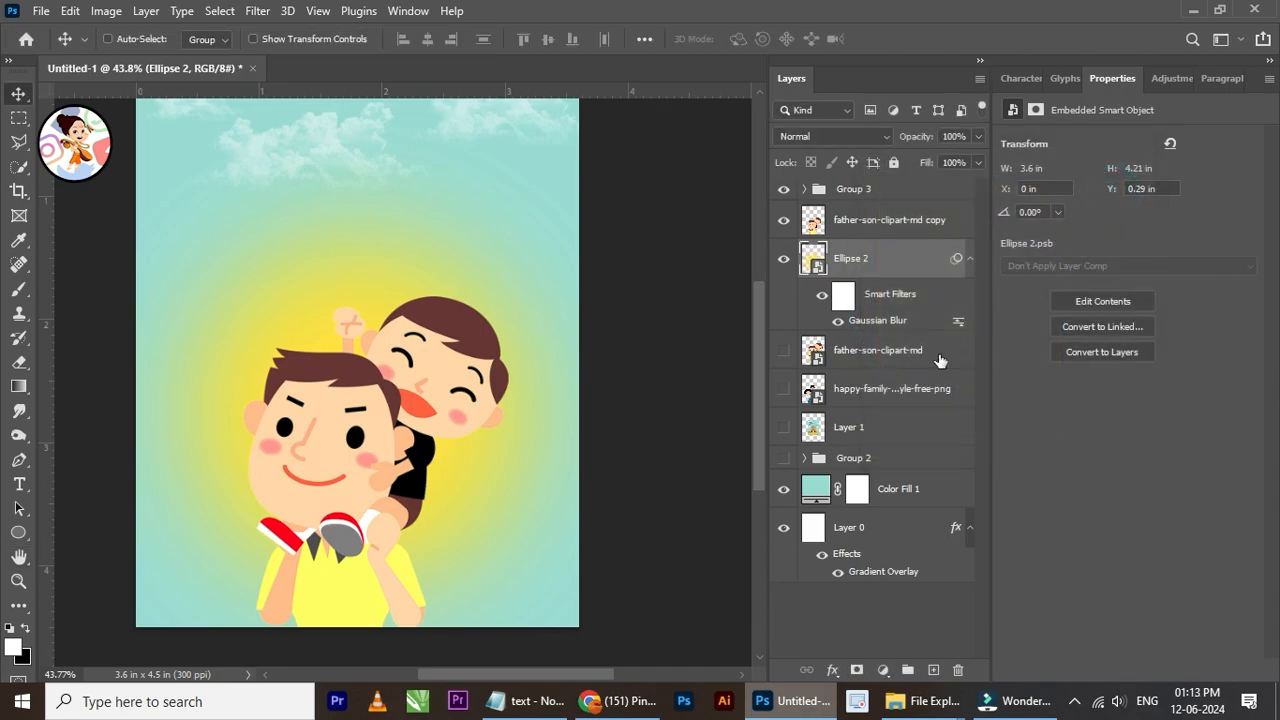
# Step: Open the contents of the blurred ellipse smart object, change its fill to orange-red #fb5c31, save and close it
pyautogui.doubleClick(816, 262)
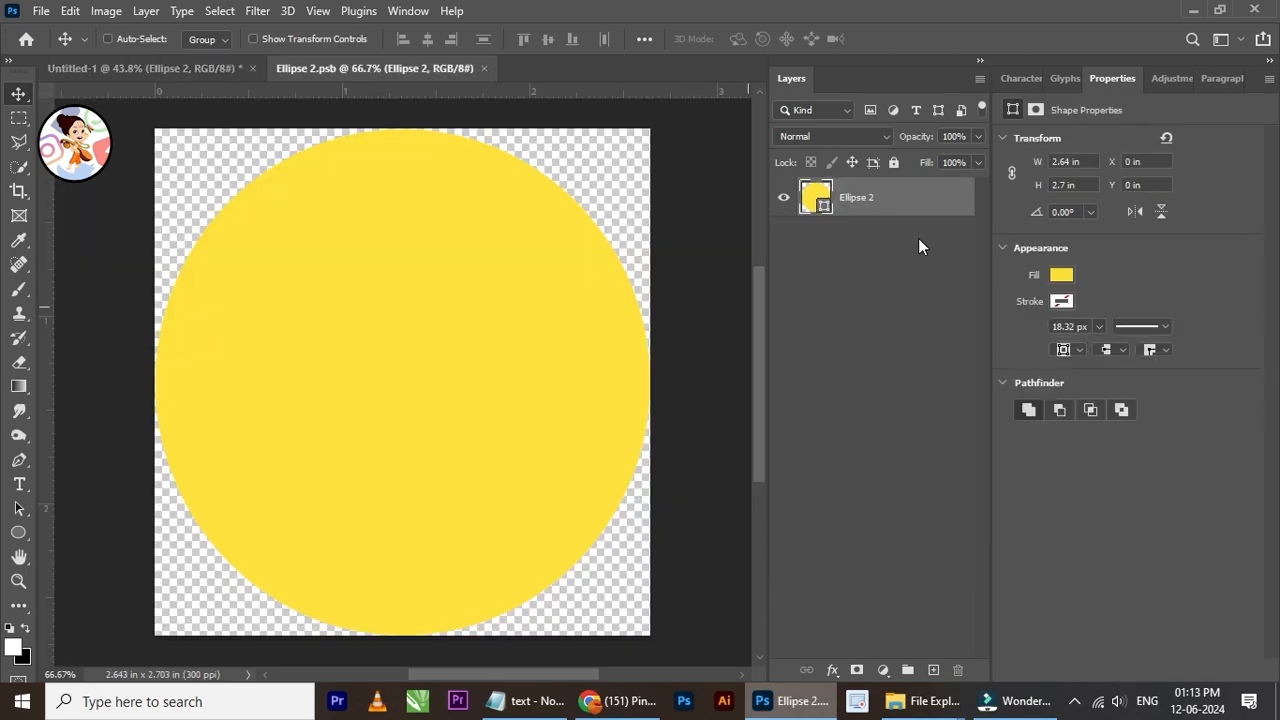
pyautogui.click(1062, 275)
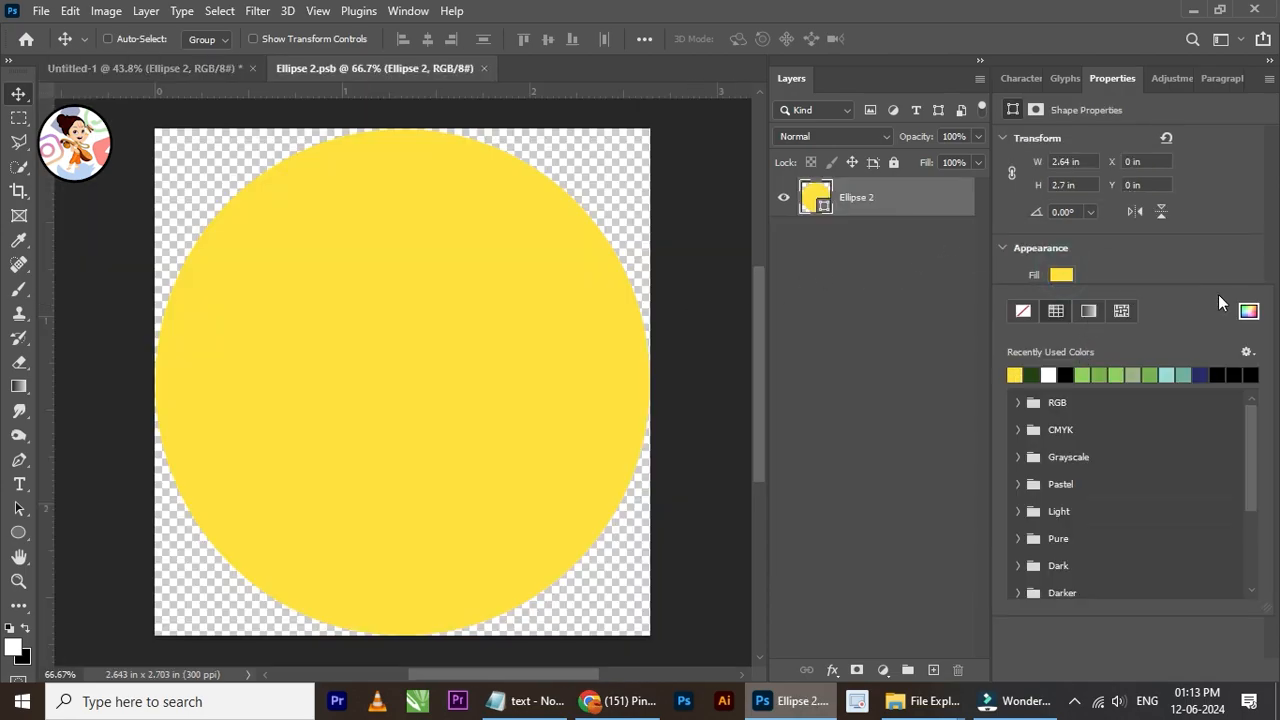
pyautogui.click(1245, 312)
pyautogui.moveTo(981, 560); pyautogui.dragTo(977, 588)
pyautogui.moveTo(884, 459)
pyautogui.mouseDown()
pyautogui.moveTo(882, 368)
pyautogui.moveTo(906, 360)
pyautogui.mouseUp()
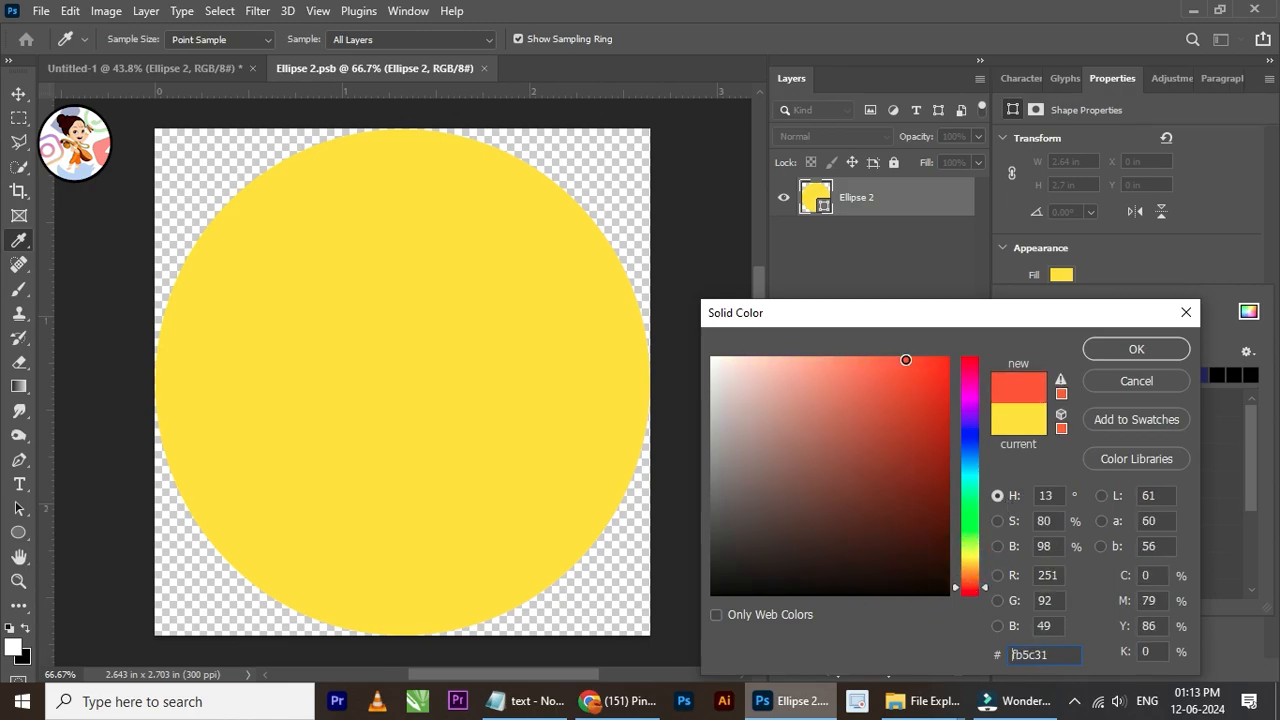
pyautogui.click(1125, 348)
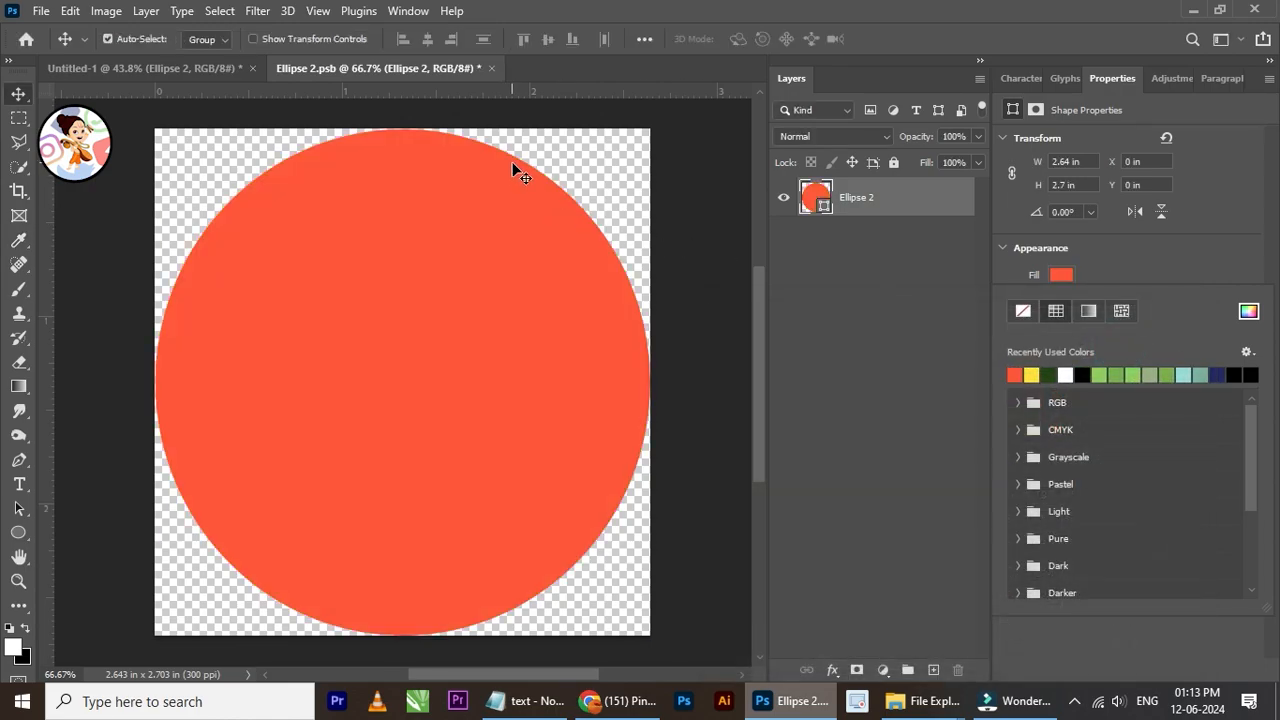
pyautogui.hotkey('ctrl', 's')
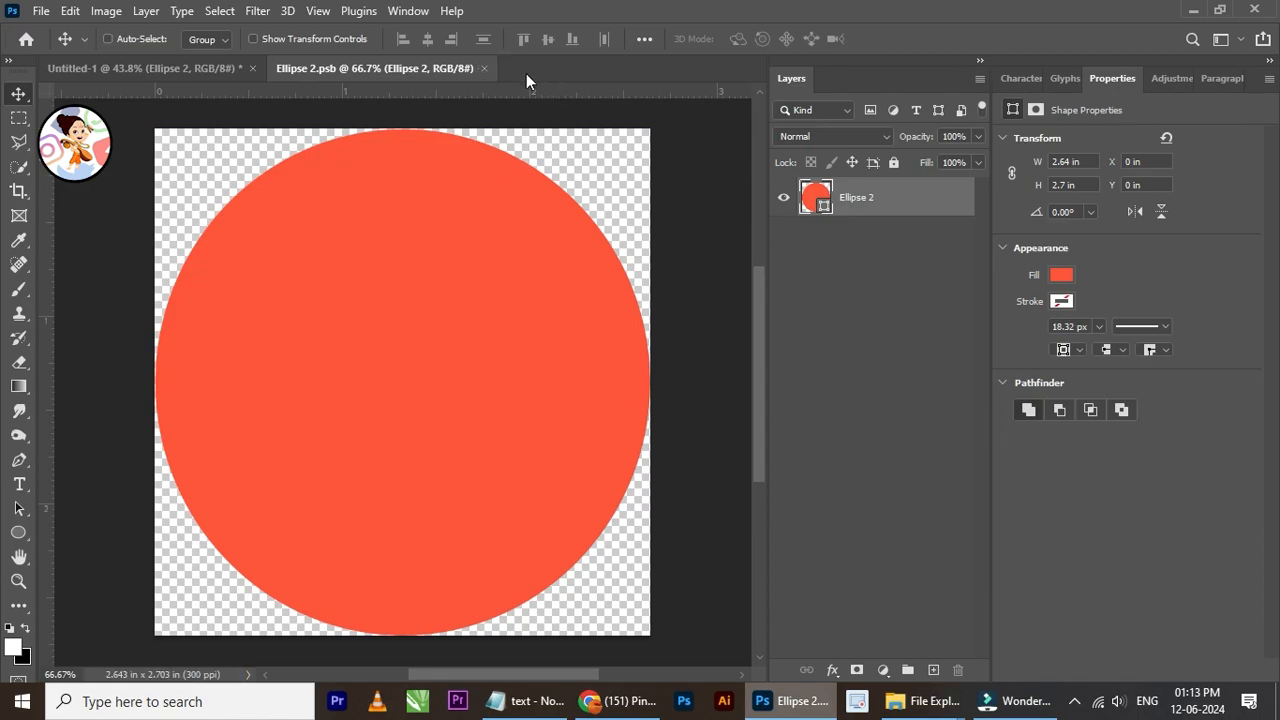
pyautogui.click(486, 68)
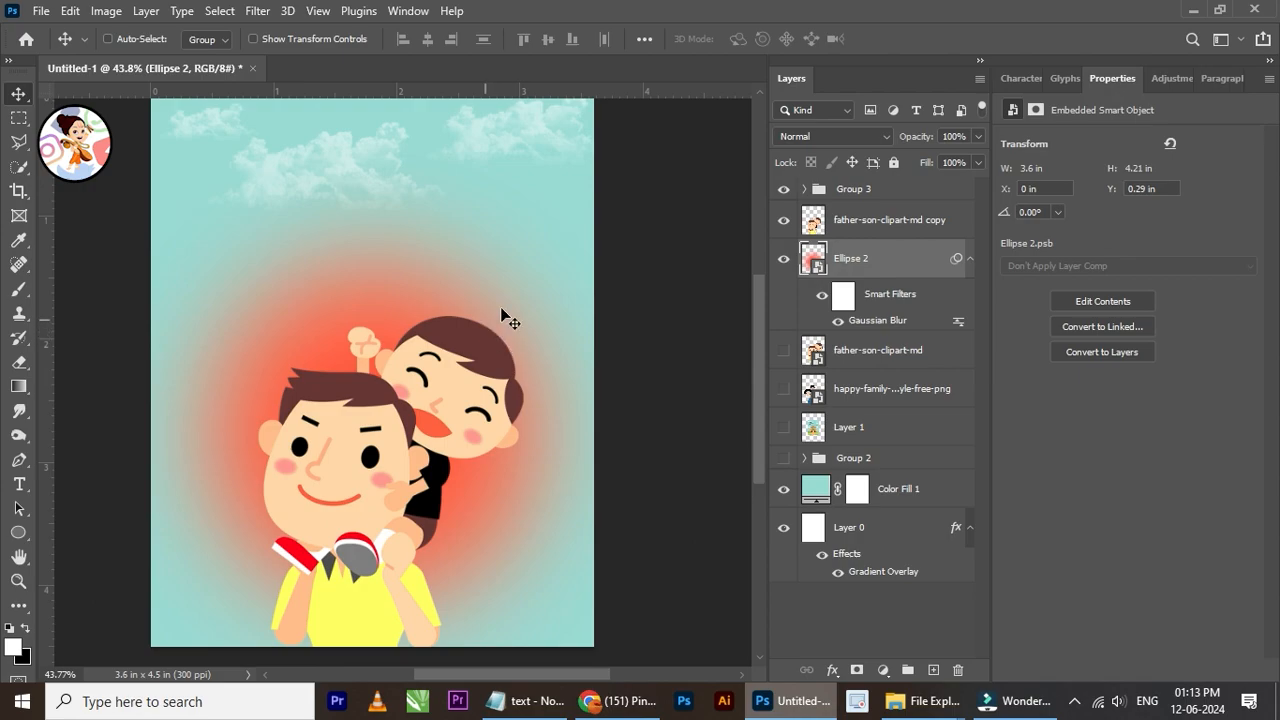
# Step: Try the Vivid Light blend mode on the glow ellipse, nudge it slightly up and check it against the hills group
pyautogui.click(877, 136)
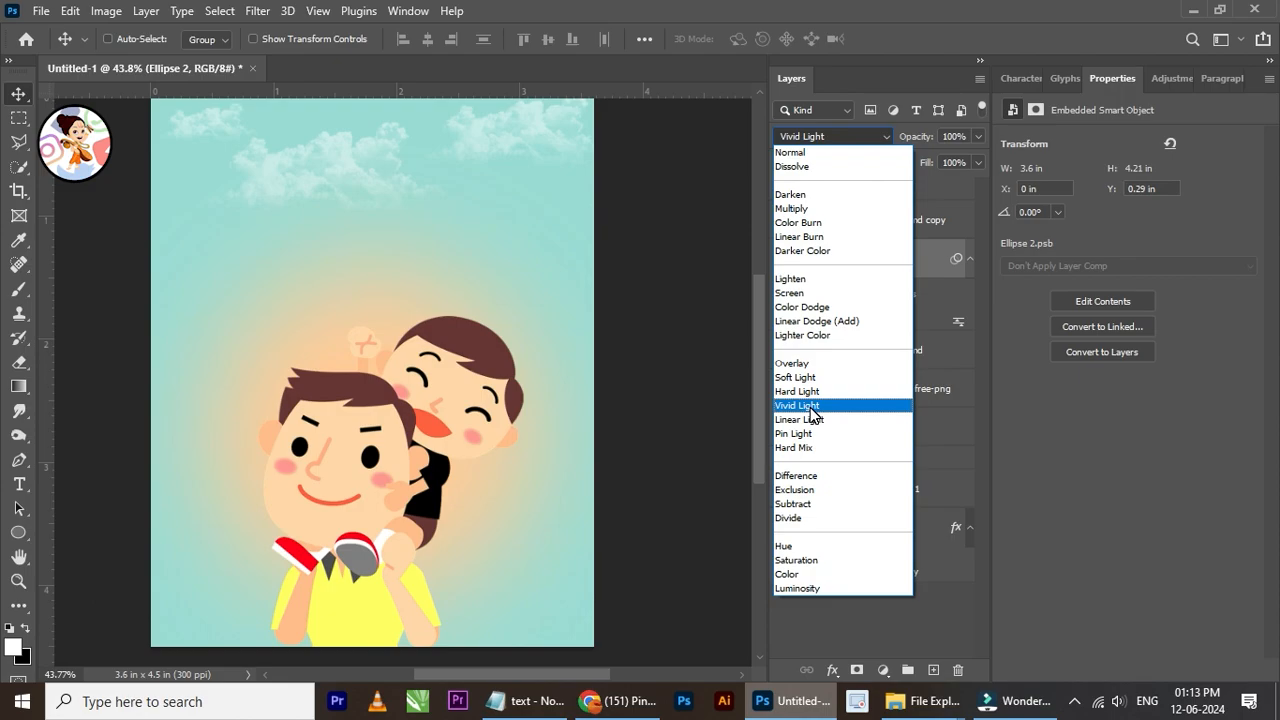
pyautogui.click(812, 406)
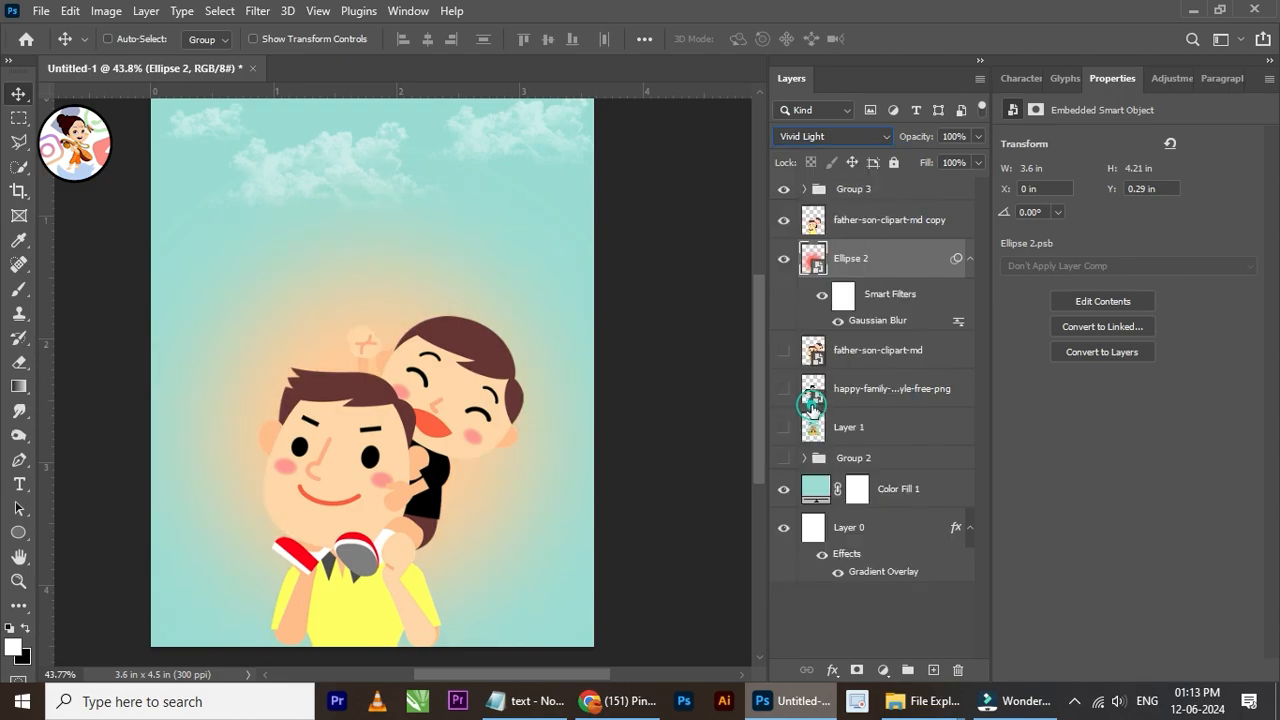
pyautogui.scroll(-1, 442, 390)
pyautogui.scroll(2, 430, 388)
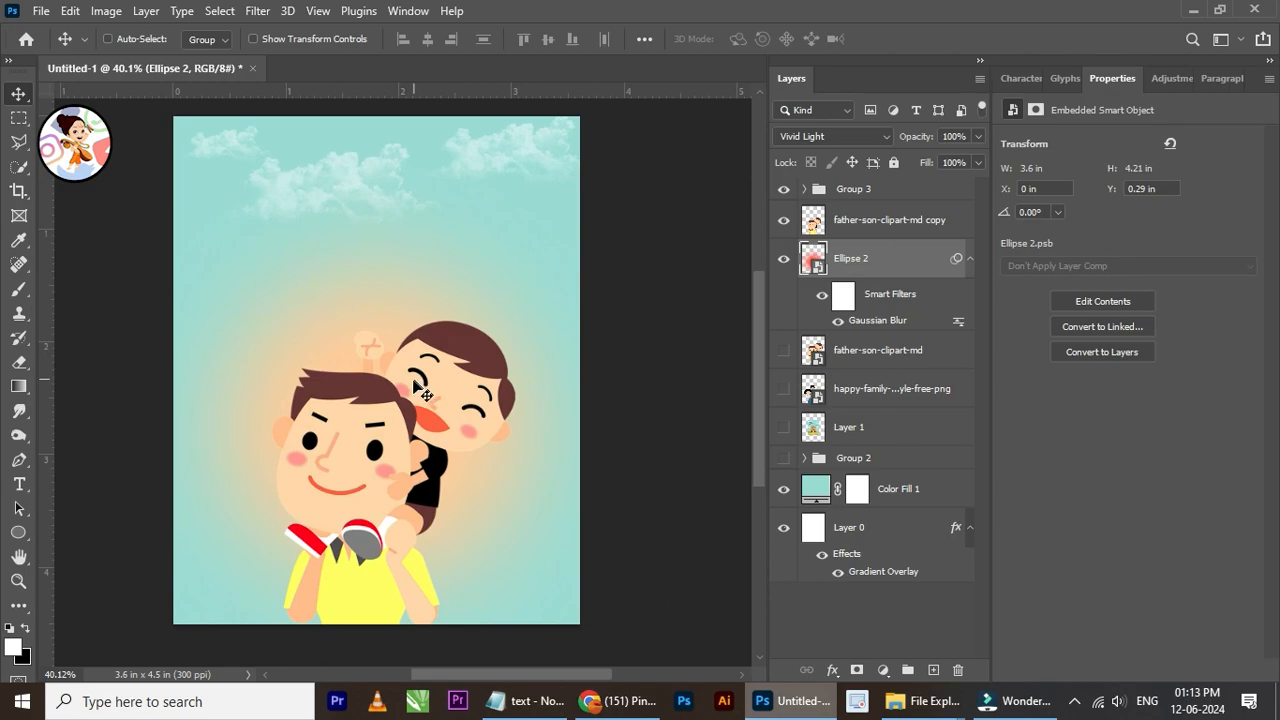
pyautogui.scroll(-2, 415, 383)
pyautogui.moveTo(499, 497); pyautogui.dragTo(488, 481)
pyautogui.scroll(-2, 499, 492)
pyautogui.scroll(2, 534, 517)
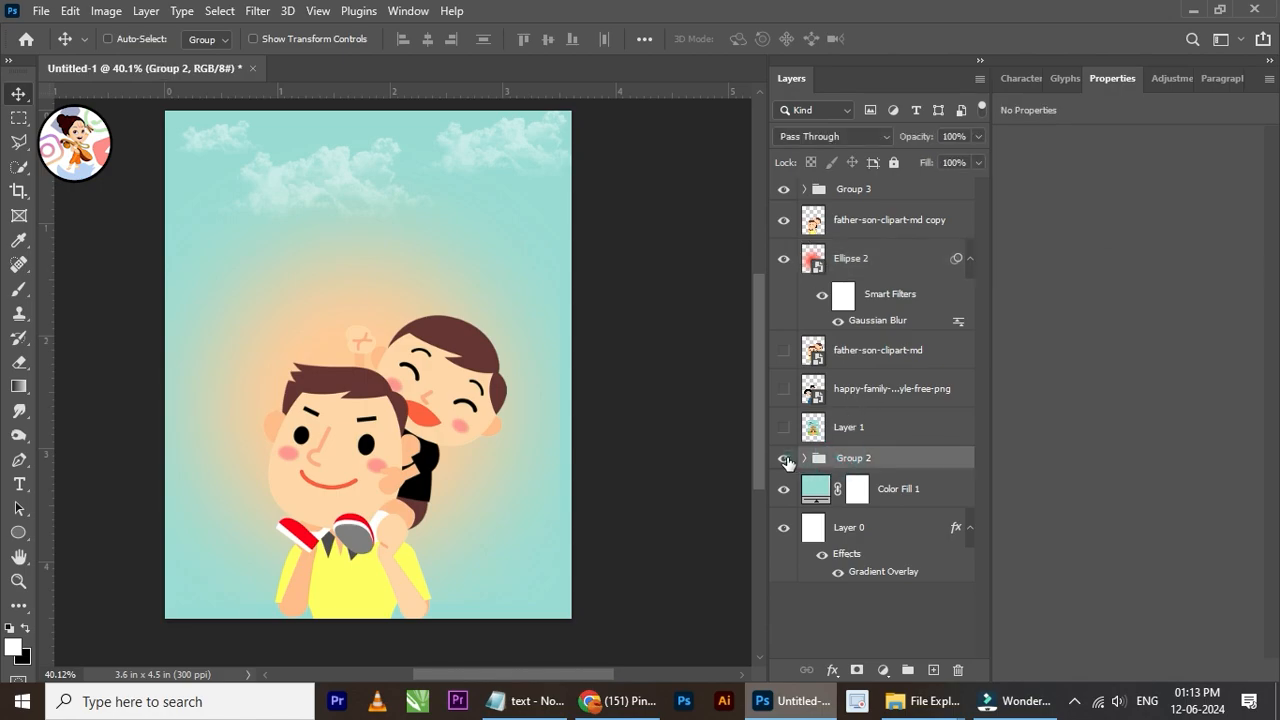
pyautogui.click(784, 458)
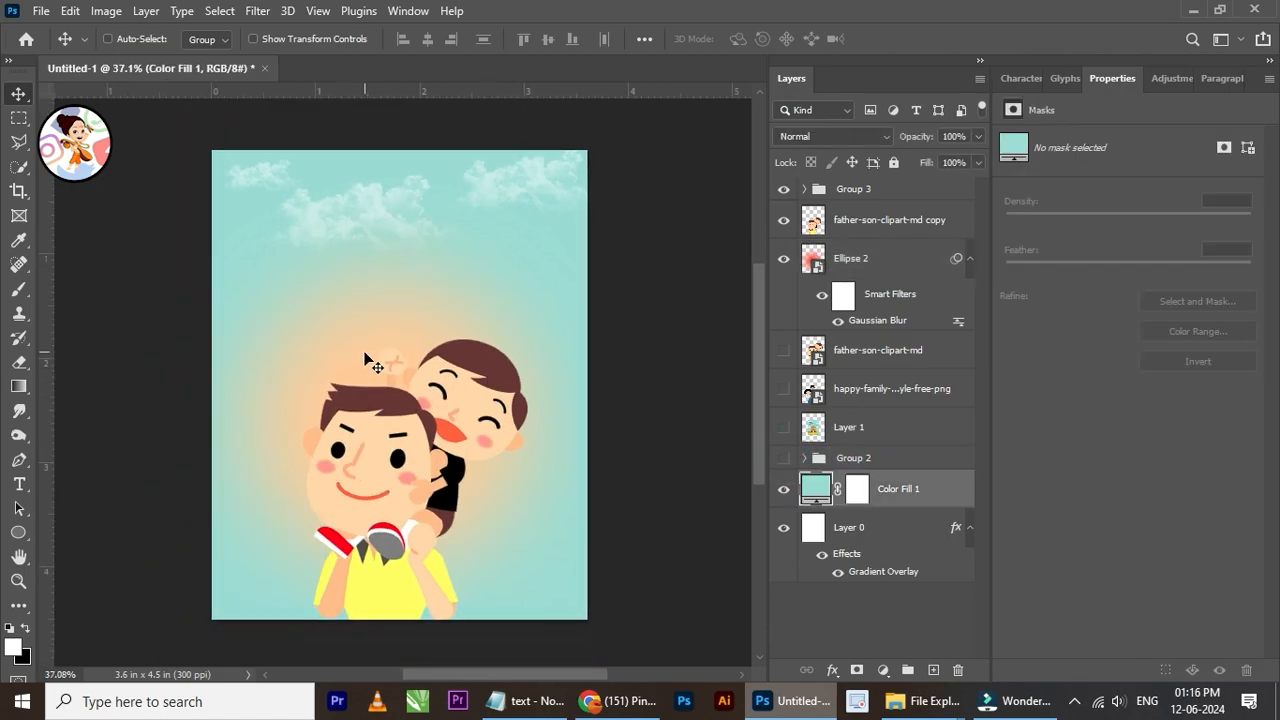
# Step: Reopen the glow ellipse's smart object contents, change the fill to orange #ffb20c, save and close it
pyautogui.rightClick(365, 360)
pyautogui.click(390, 361)
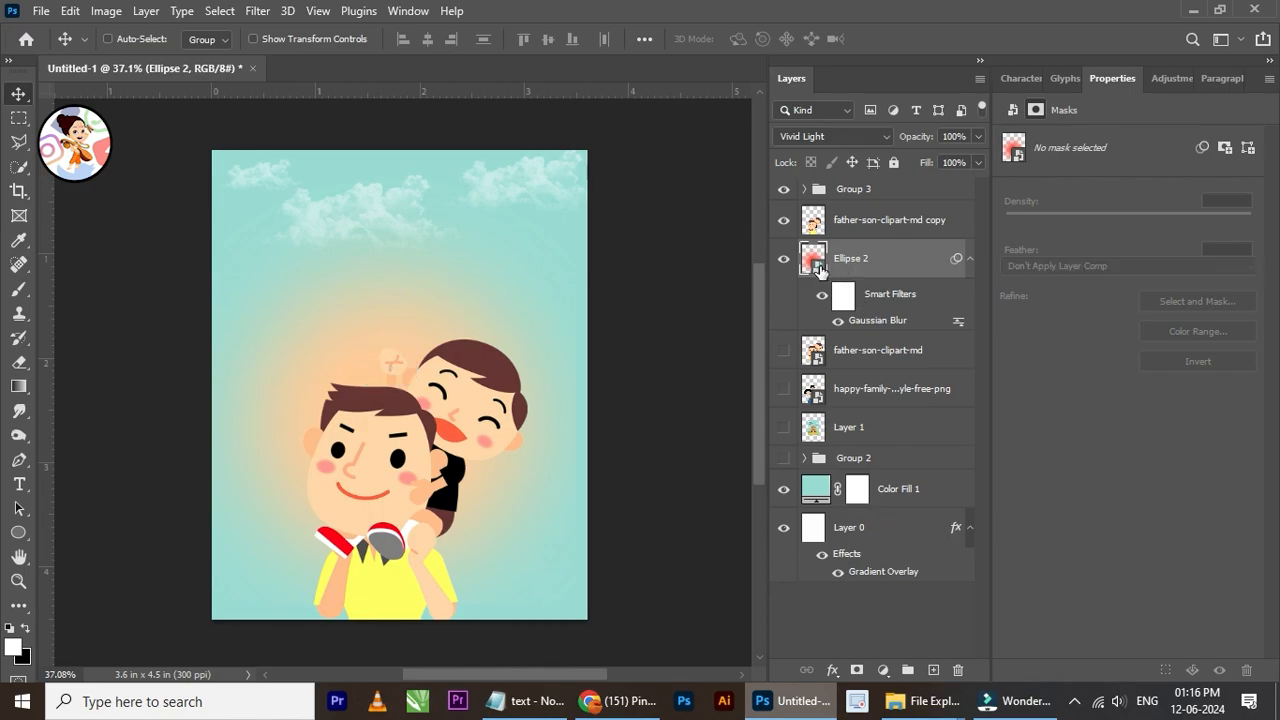
pyautogui.doubleClick(818, 266)
pyautogui.click(1061, 275)
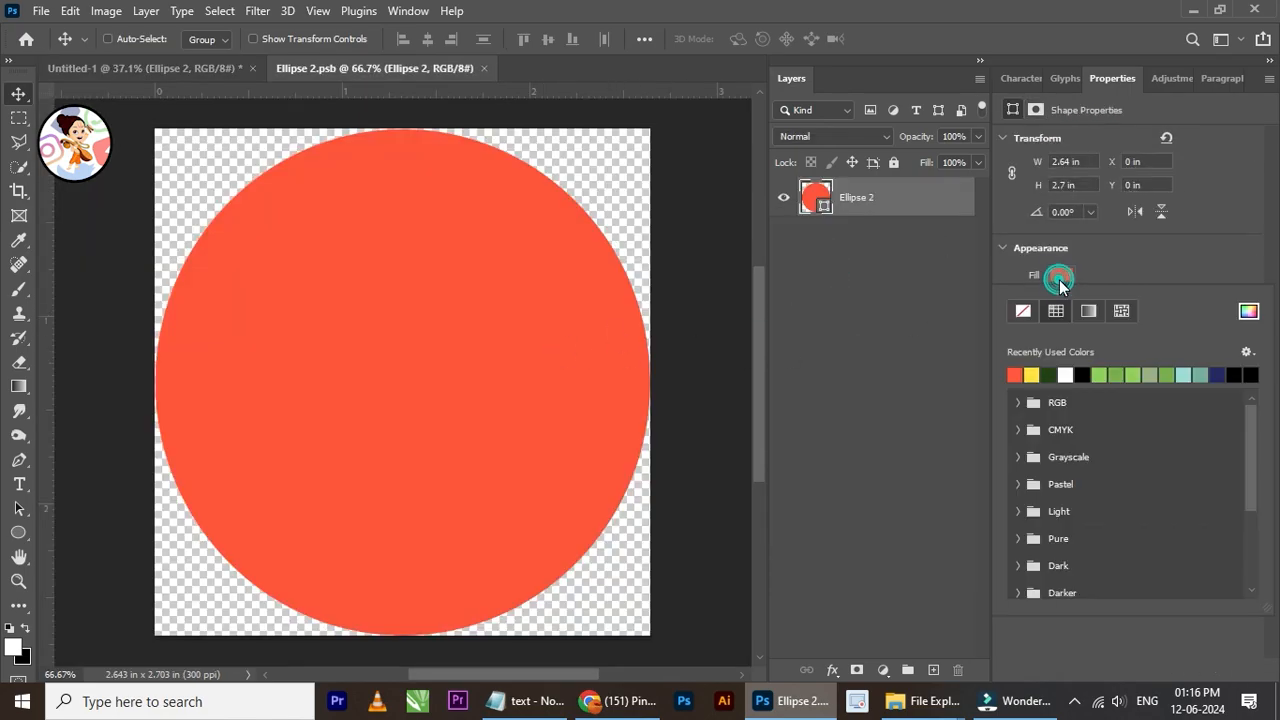
pyautogui.click(1248, 311)
pyautogui.click(934, 507)
pyautogui.moveTo(964, 587); pyautogui.dragTo(966, 566)
pyautogui.click(936, 420)
pyautogui.moveTo(936, 433); pyautogui.dragTo(948, 357)
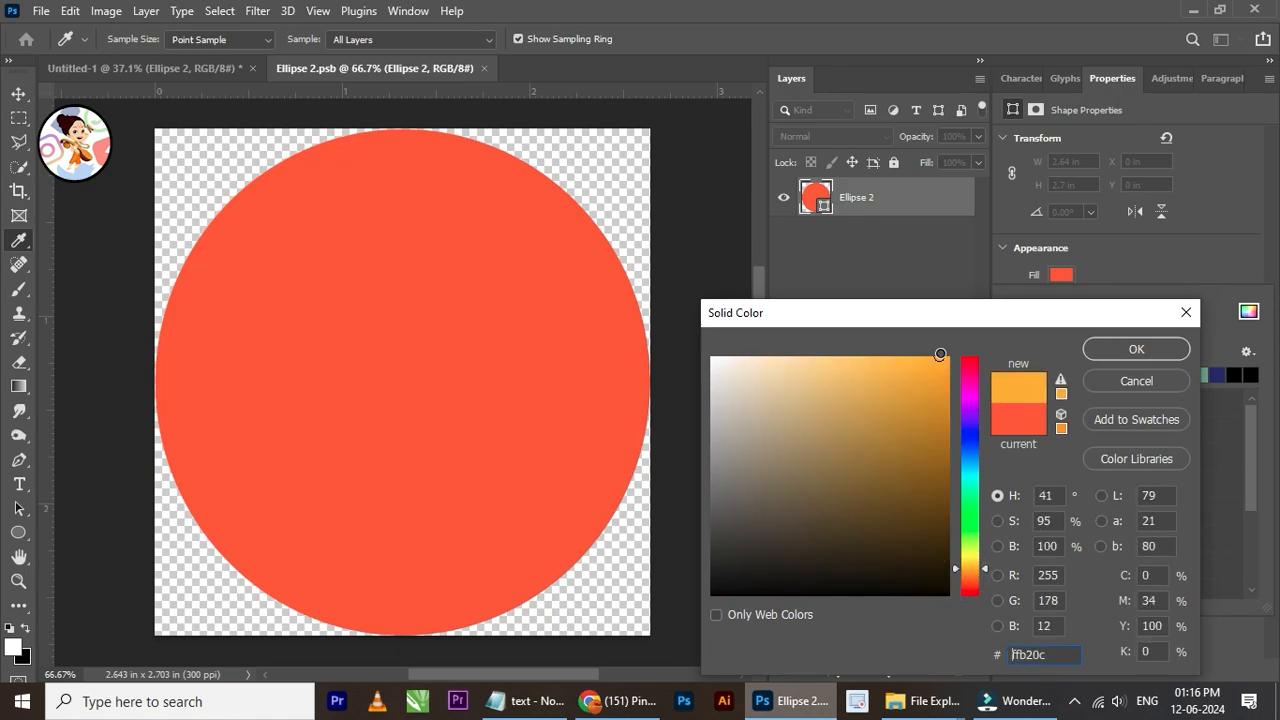
pyautogui.click(1134, 350)
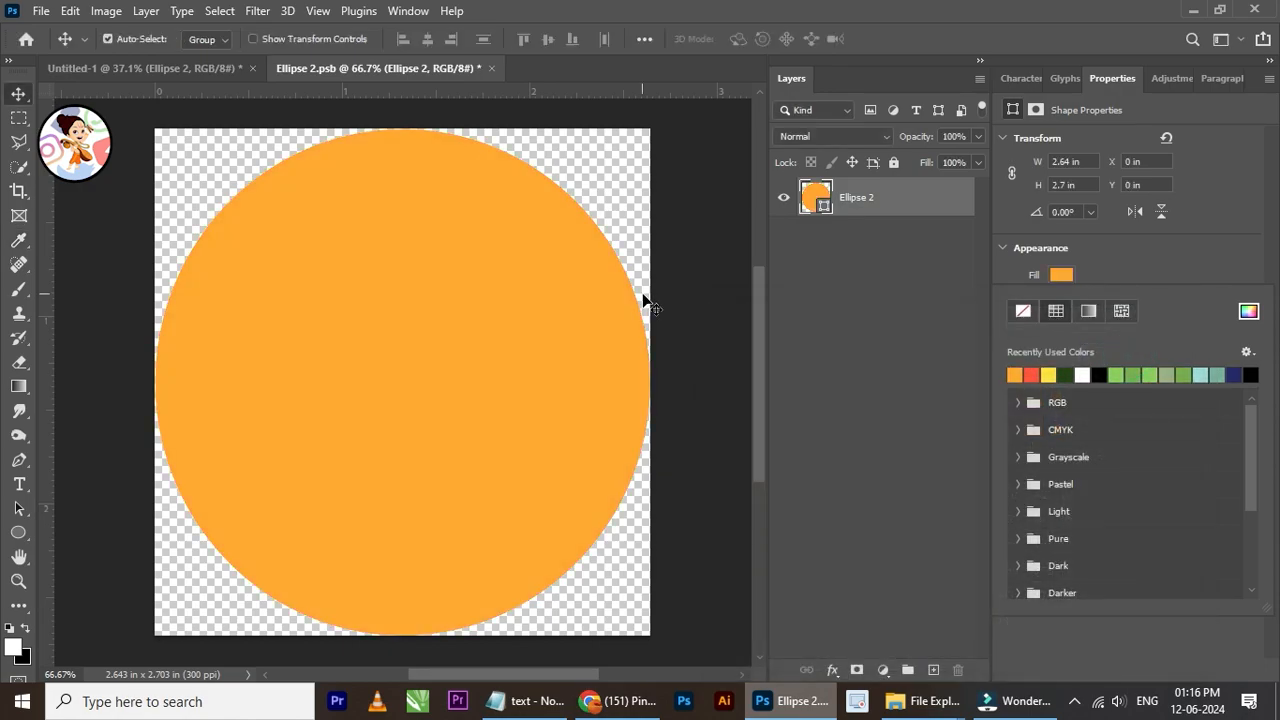
pyautogui.hotkey('ctrl', 's')
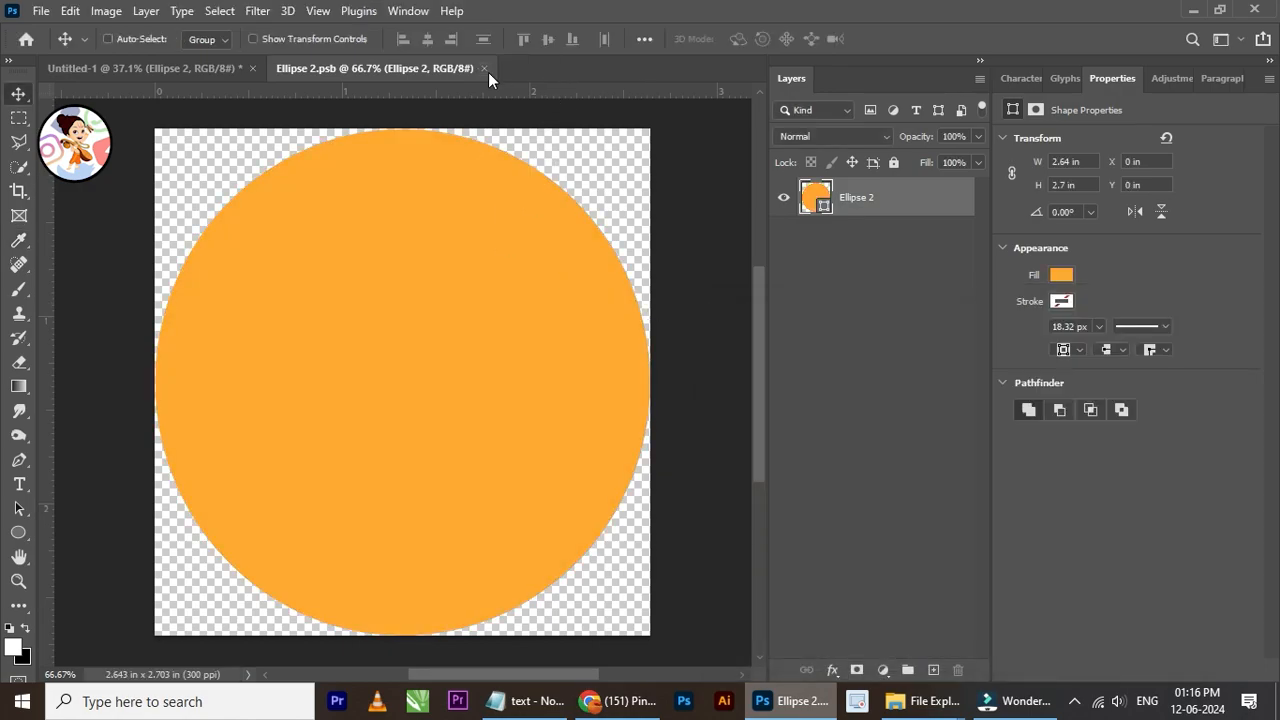
pyautogui.click(483, 68)
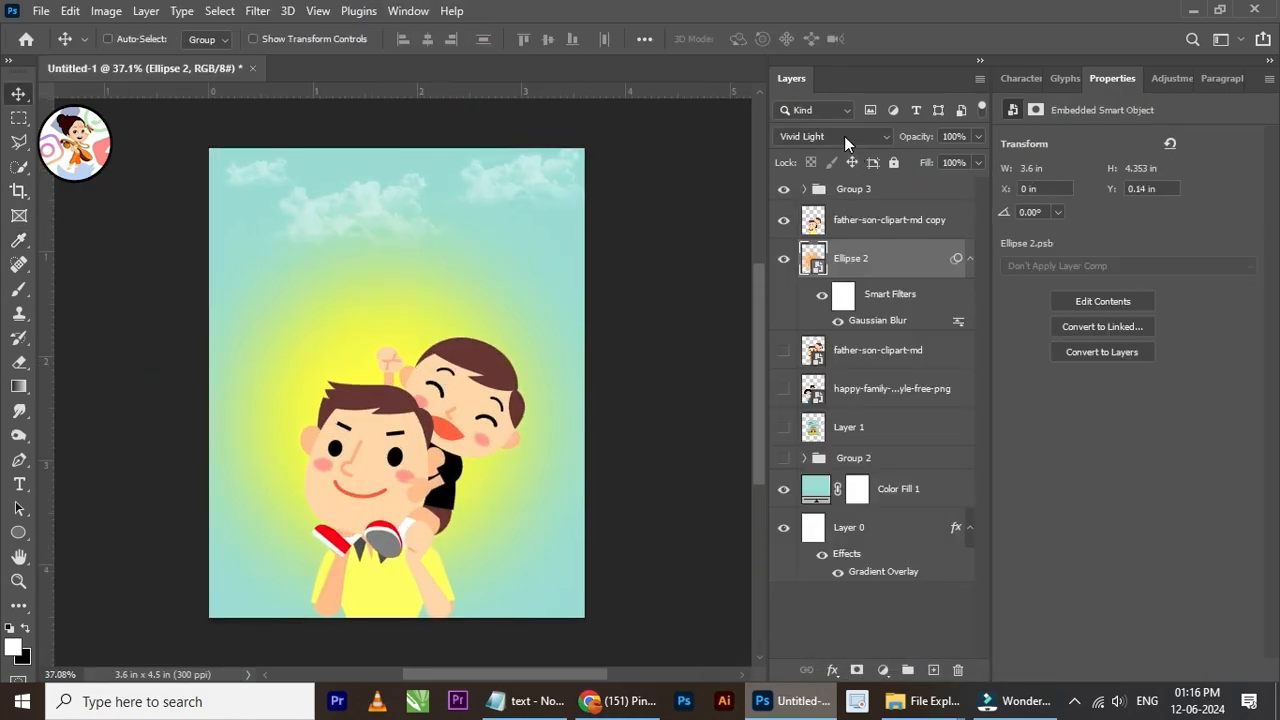
# Step: Set the glow ellipse's blend mode to Overlay and its opacity to 87%
pyautogui.click(845, 140)
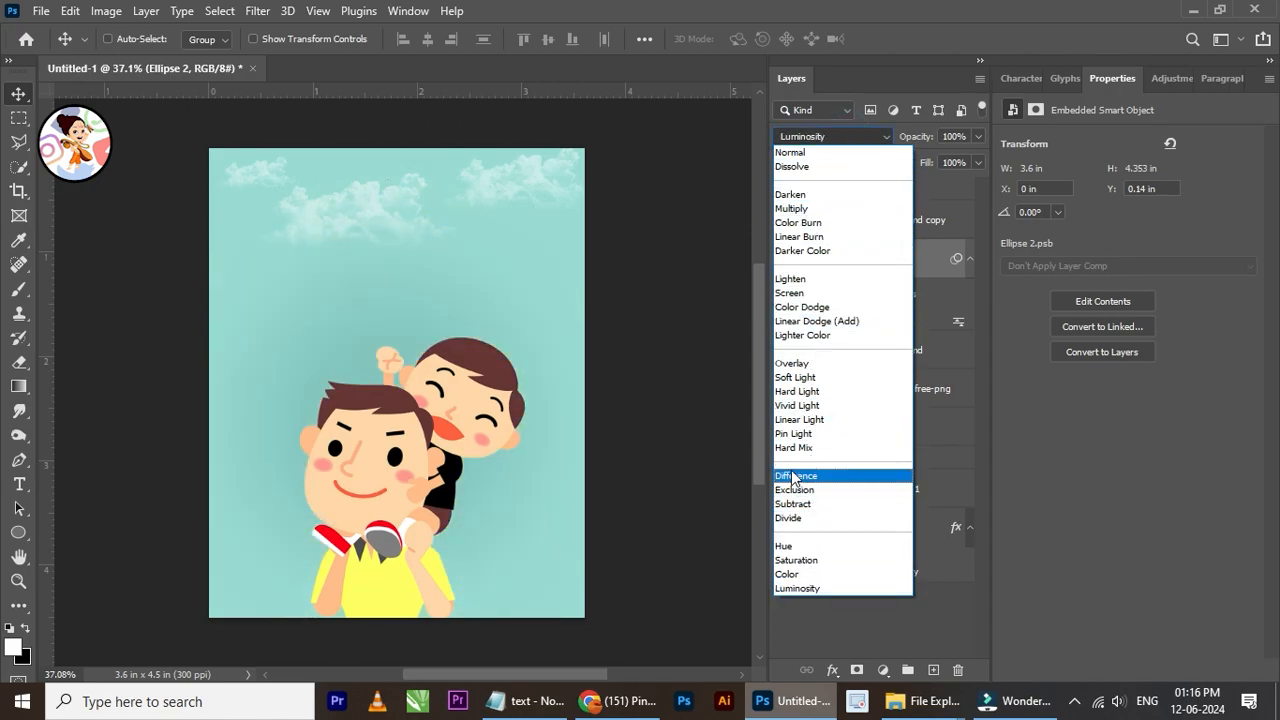
pyautogui.click(800, 364)
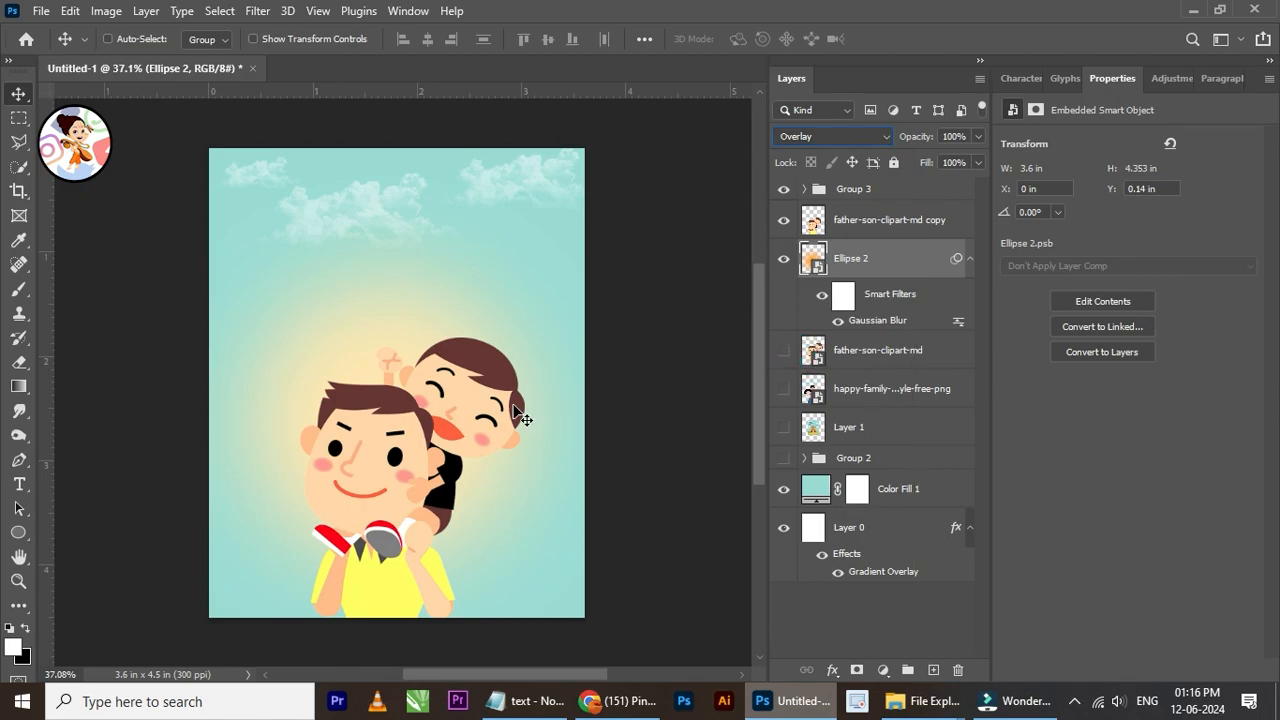
pyautogui.scroll(2, 460, 440)
pyautogui.scroll(1, 446, 433)
pyautogui.moveTo(972, 136); pyautogui.dragTo(936, 160)
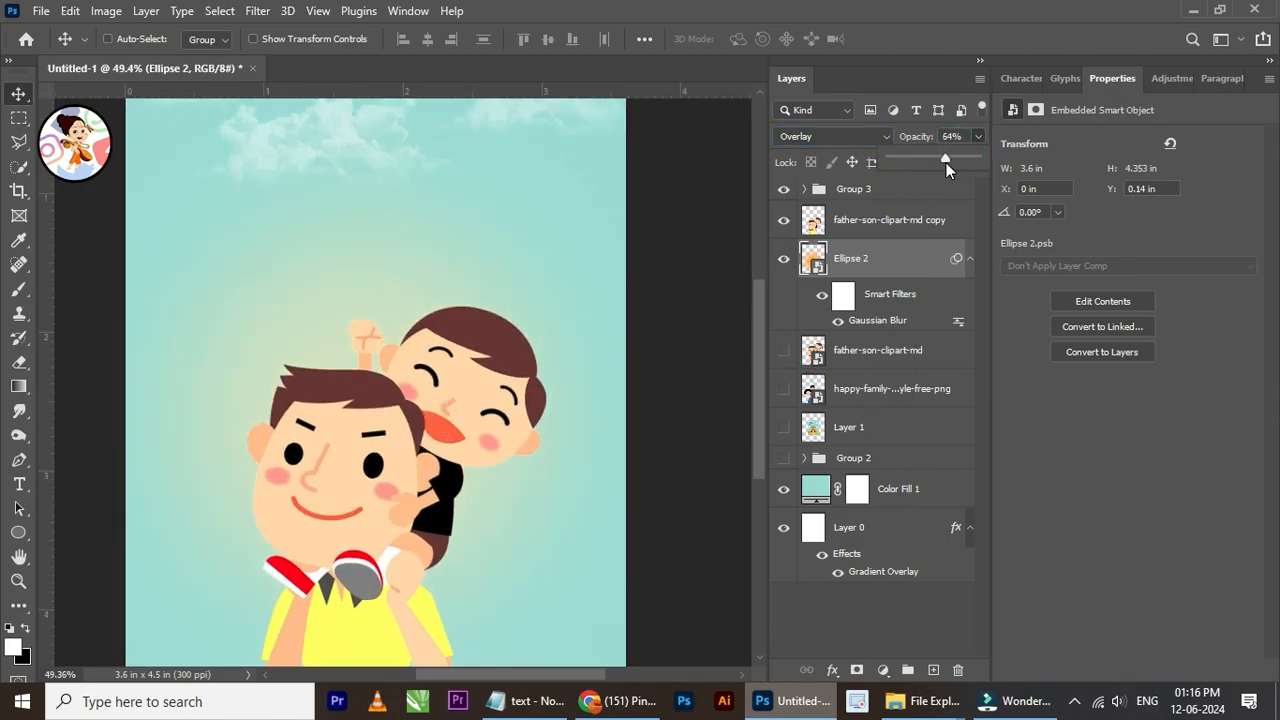
pyautogui.scroll(-3, 550, 300)
pyautogui.scroll(2, 558, 336)
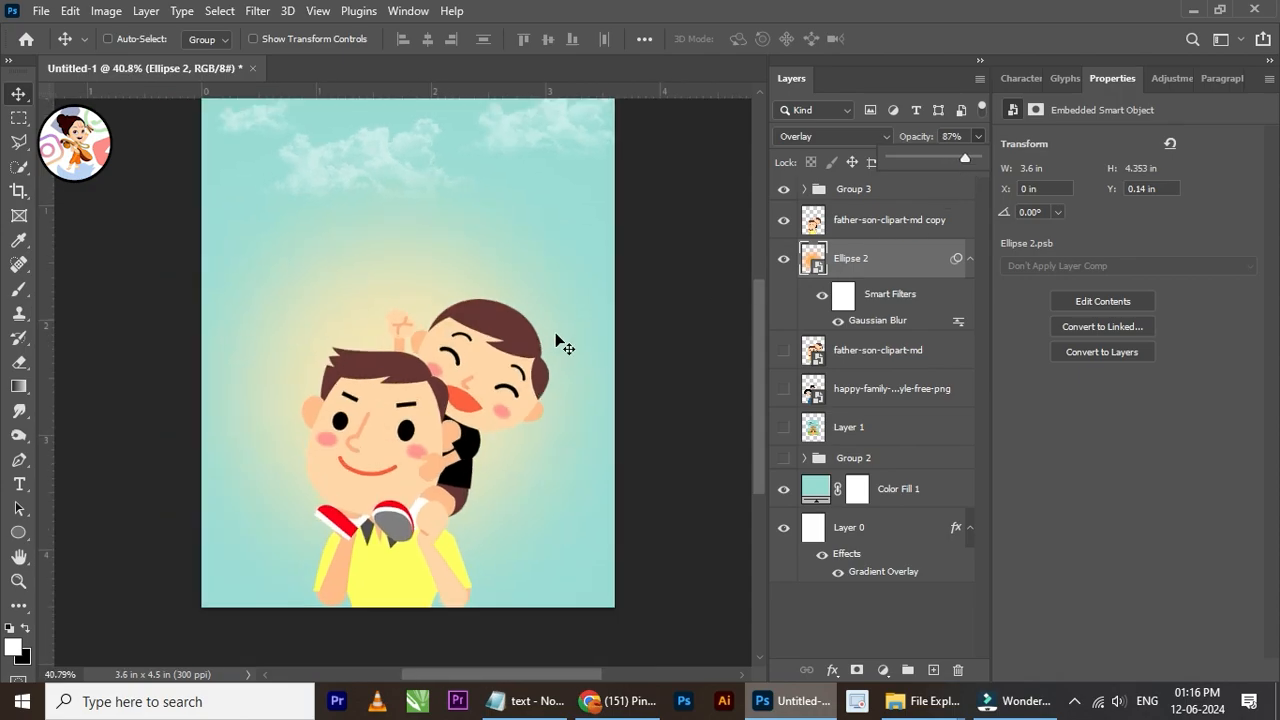
# Step: Move the glow ellipse down behind the father and son to a Y position of about 0.51 in
pyautogui.moveTo(404, 306)
pyautogui.mouseDown()
pyautogui.moveTo(430, 318)
pyautogui.moveTo(396, 334)
pyautogui.moveTo(406, 320)
pyautogui.mouseUp()
pyautogui.scroll(-2, 414, 329)
pyautogui.scroll(-1, 408, 290)
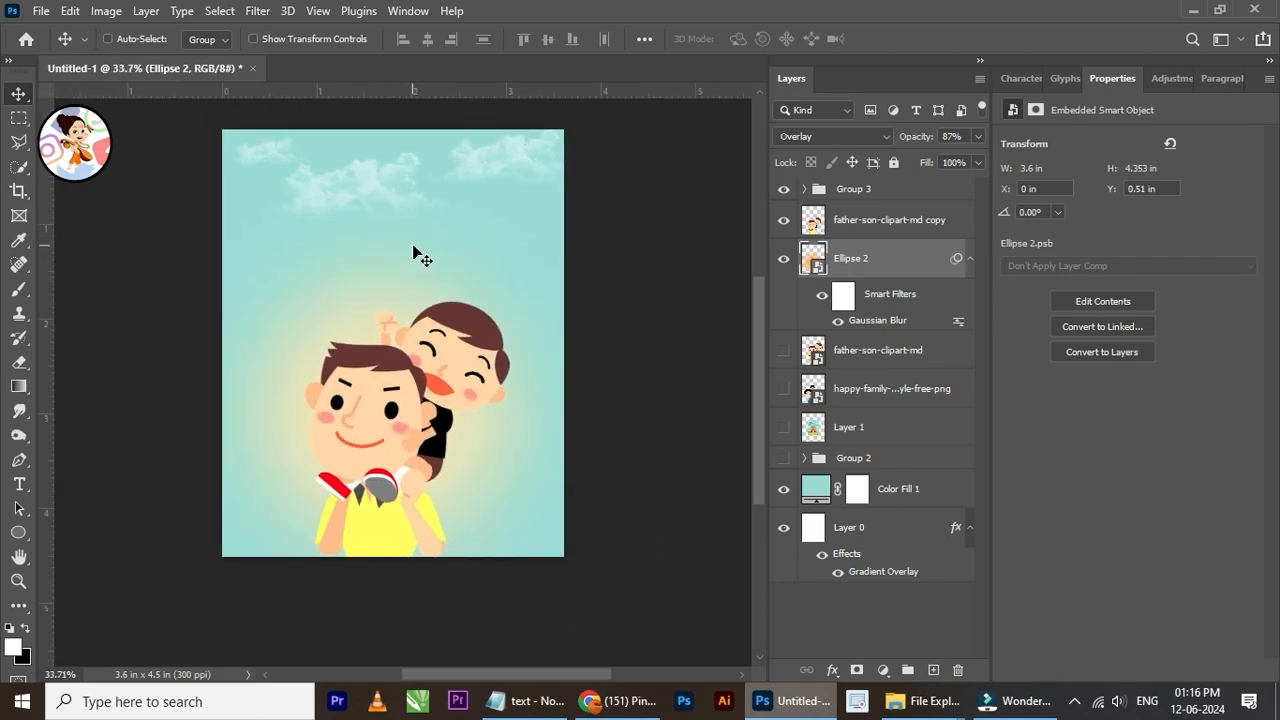
pyautogui.scroll(1, 507, 427)
pyautogui.scroll(1, 537, 453)
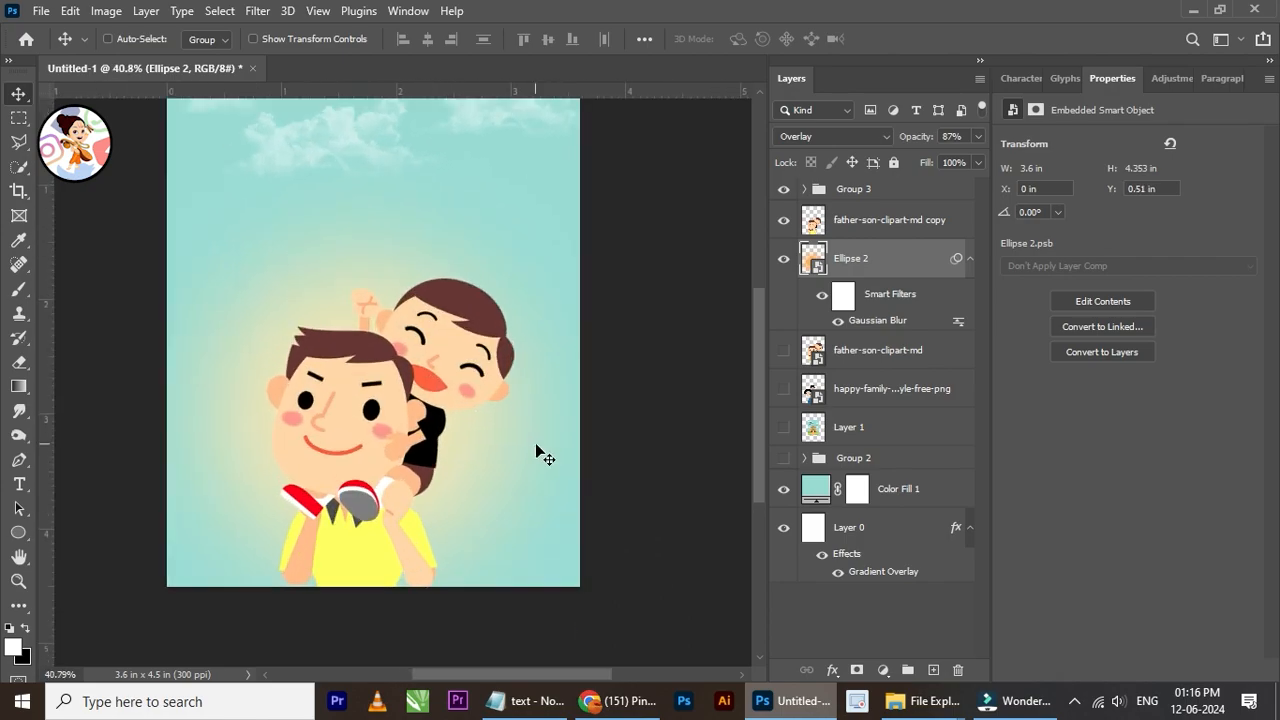
# Step: Select the father-and-son clipart and move it to about X 0.89 in, Y 1.62 in over the glow
pyautogui.rightClick(331, 443)
pyautogui.click(367, 458)
pyautogui.moveTo(373, 512); pyautogui.dragTo(375, 483)
pyautogui.scroll(-3, 394, 434)
pyautogui.scroll(2, 386, 306)
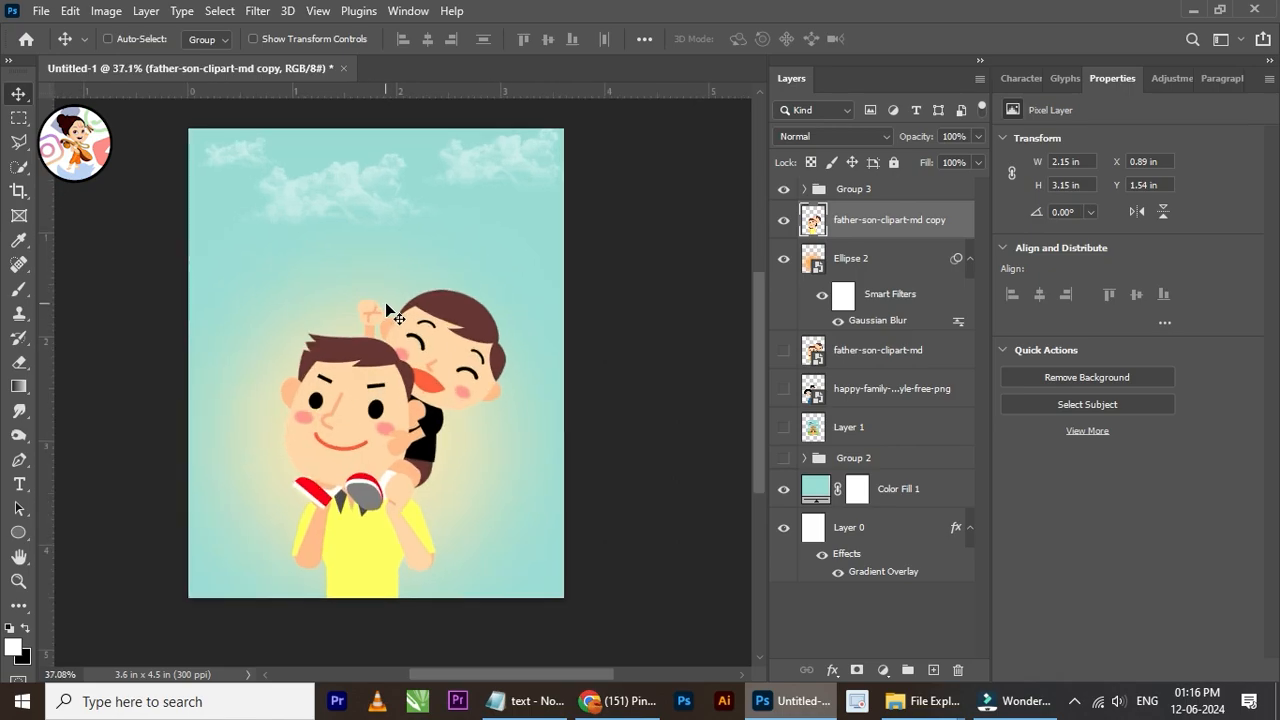
pyautogui.moveTo(386, 305); pyautogui.dragTo(386, 313)
# Step: Show the green hills in Group 2 and nudge the group down behind the father and son
pyautogui.click(784, 458)
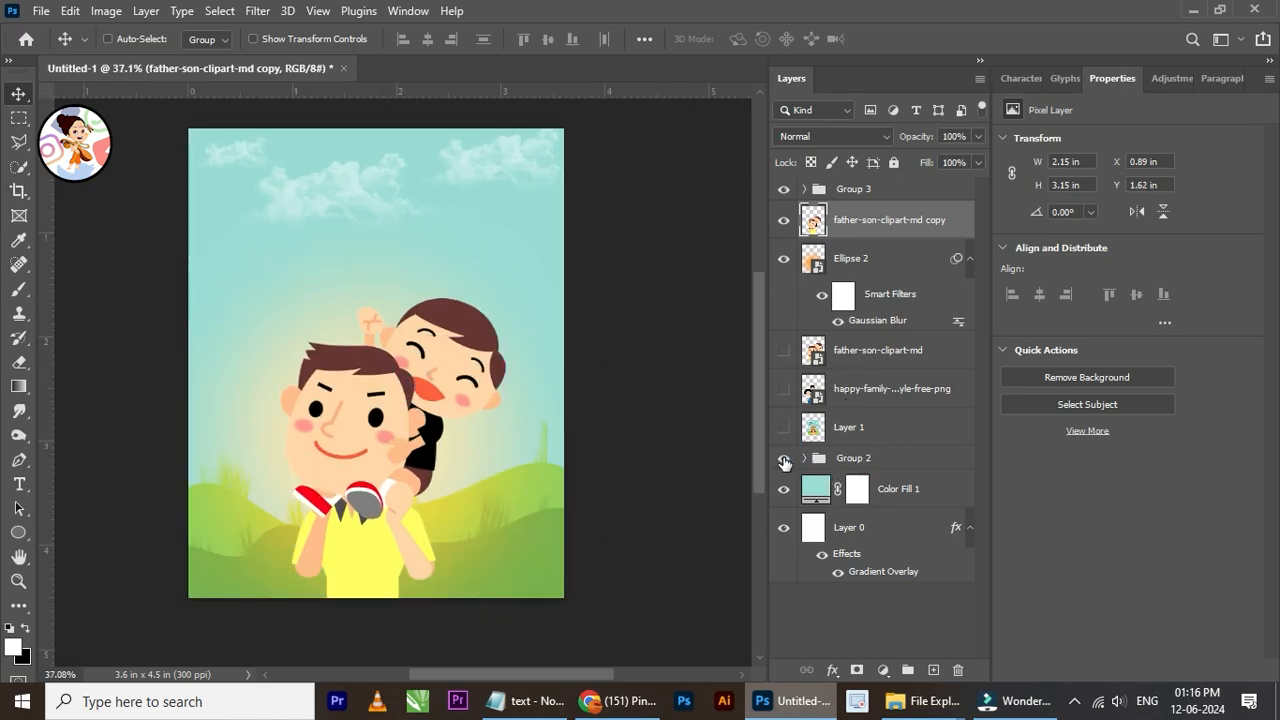
pyautogui.scroll(-3, 425, 430)
pyautogui.scroll(1, 425, 430)
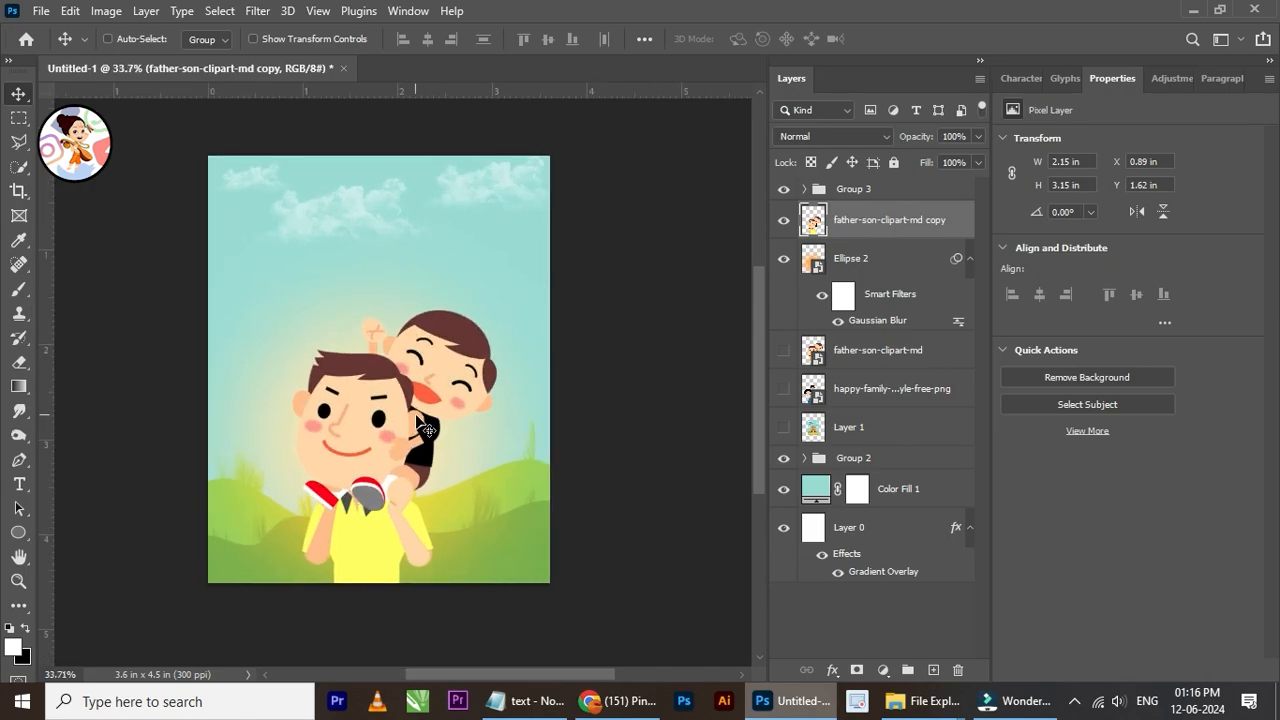
pyautogui.click(831, 460)
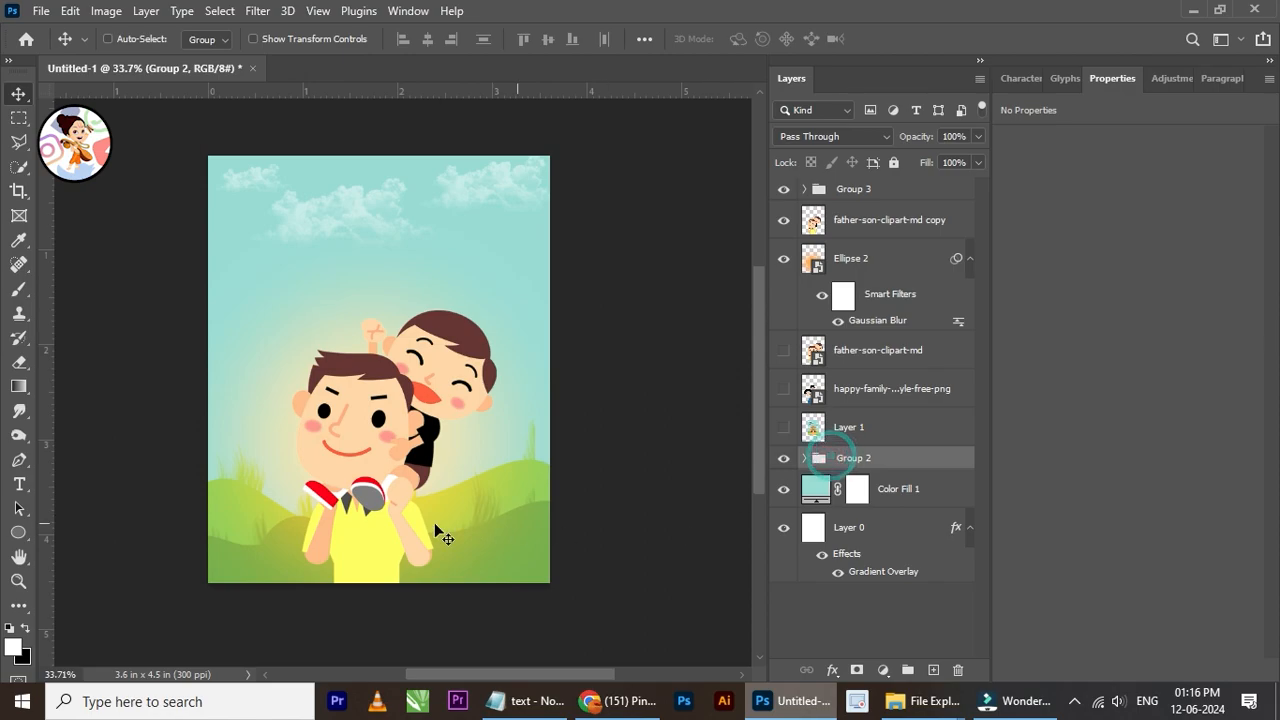
pyautogui.scroll(3, 445, 533)
pyautogui.press('Down')
pyautogui.press('Down')
pyautogui.press('Down')
pyautogui.press('Down')
pyautogui.press('Down')
pyautogui.press('Down')
pyautogui.press('Down')
pyautogui.press('Down')
pyautogui.press('Down')
pyautogui.press('Down')
pyautogui.press('Down')
pyautogui.press('Down')
pyautogui.press('Down')
pyautogui.press('Down')
pyautogui.press('Down')
pyautogui.press('Down')
pyautogui.press('Down')
pyautogui.press('Down')
pyautogui.press('Down')
pyautogui.press('Down')
pyautogui.press('Down')
pyautogui.press('Down')
pyautogui.press('Down')
pyautogui.press('Down')
pyautogui.press('Down')
pyautogui.press('Down')
pyautogui.press('Down')
pyautogui.press('Down')
pyautogui.press('Down')
pyautogui.press('Down')
pyautogui.press('Down')
pyautogui.press('Down')
pyautogui.press('Down')
pyautogui.press('Down')
pyautogui.press('Down')
pyautogui.press('Down')
pyautogui.press('Down')
pyautogui.press('Down')
pyautogui.press('Down')
pyautogui.press('Down')
pyautogui.press('Down')
pyautogui.press('Down')
pyautogui.press('Down')
pyautogui.press('Down')
pyautogui.press('Down')
pyautogui.press('Down')
pyautogui.press('Down')
pyautogui.press('Down')
pyautogui.press('Down')
pyautogui.press('Down')
pyautogui.press('Down')
pyautogui.press('Down')
pyautogui.press('Down')
pyautogui.press('Down')
pyautogui.press('Down')
pyautogui.press('Down')
pyautogui.press('Down')
pyautogui.press('Down')
pyautogui.press('Down')
pyautogui.press('Down')
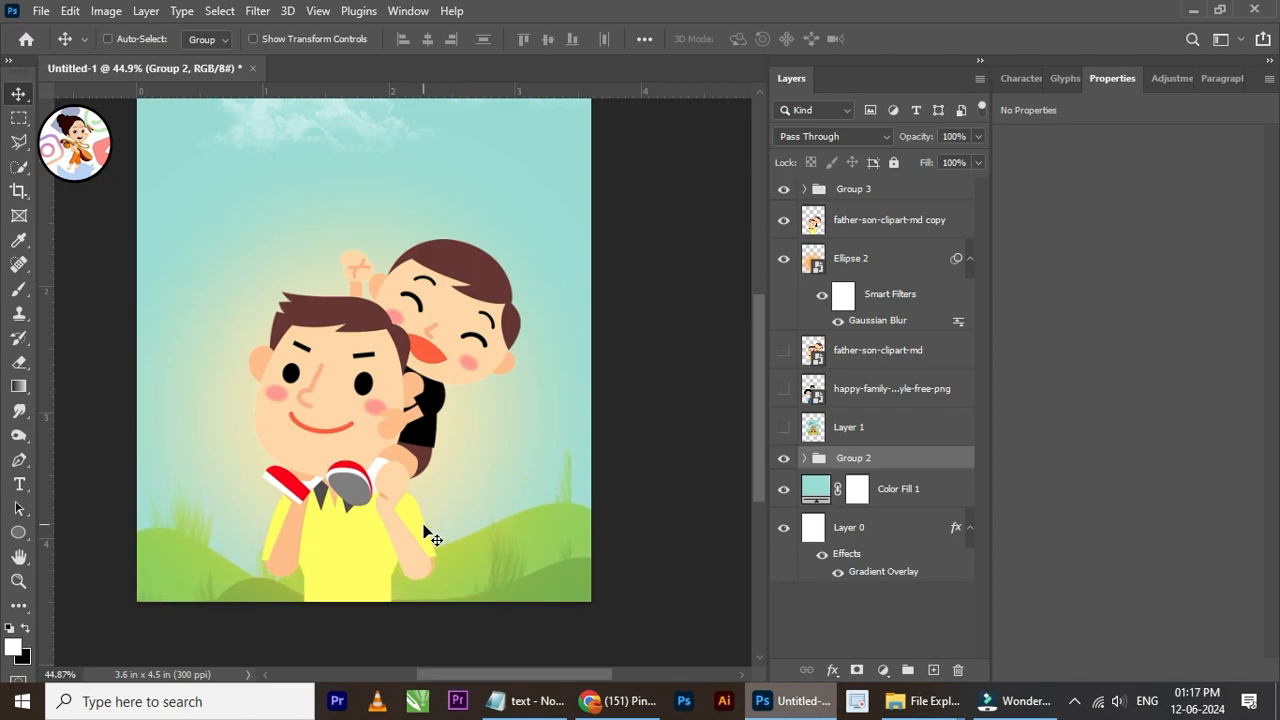
# Step: Shift the hills group slightly to the right and up along the poster's lower edge
pyautogui.moveTo(527, 556)
pyautogui.mouseDown()
pyautogui.moveTo(530, 457)
pyautogui.moveTo(544, 545)
pyautogui.mouseUp()
pyautogui.press('Up')
pyautogui.press('Up')
pyautogui.press('Up')
pyautogui.press('Up')
pyautogui.press('Up')
pyautogui.press('Up')
pyautogui.press('Up')
pyautogui.press('Up')
pyautogui.press('Up')
pyautogui.press('Up')
pyautogui.press('Up')
pyautogui.press('Up')
pyautogui.press('Up')
pyautogui.press('Up')
pyautogui.press('Up')
pyautogui.press('Up')
pyautogui.press('Up')
pyautogui.press('Up')
pyautogui.press('Up')
pyautogui.press('Up')
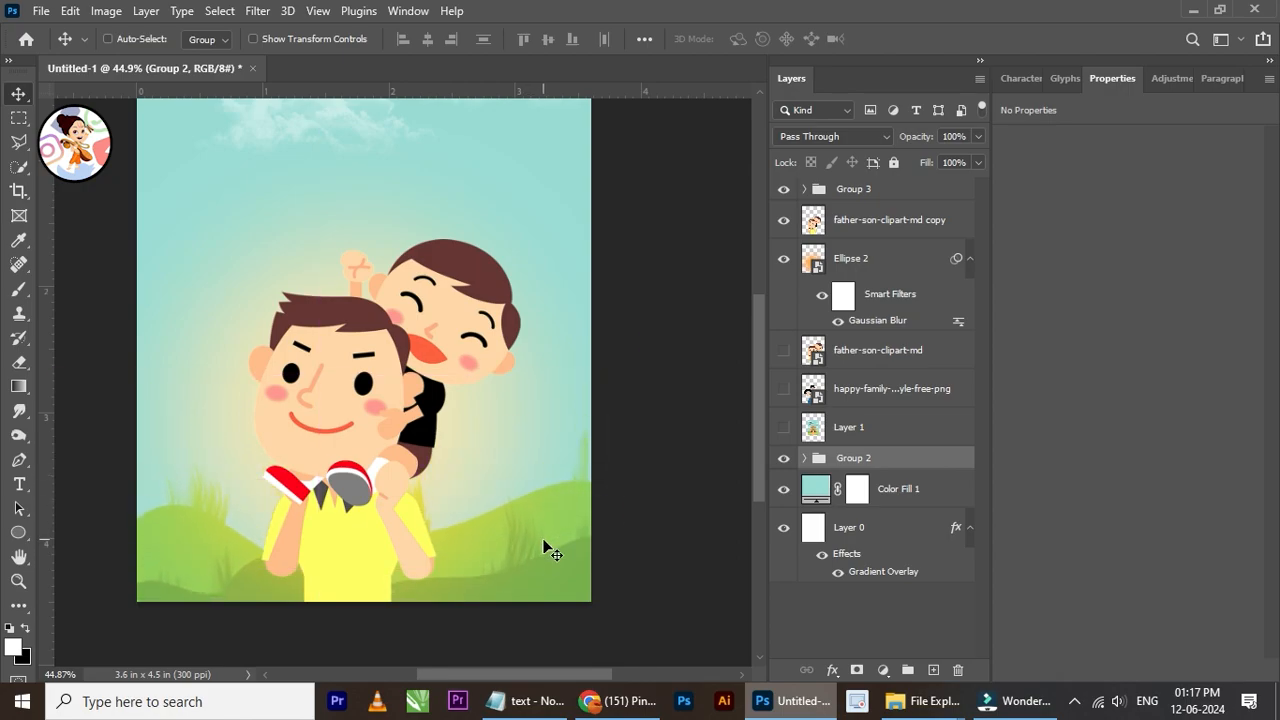
pyautogui.scroll(-4, 390, 490)
pyautogui.scroll(3, 415, 336)
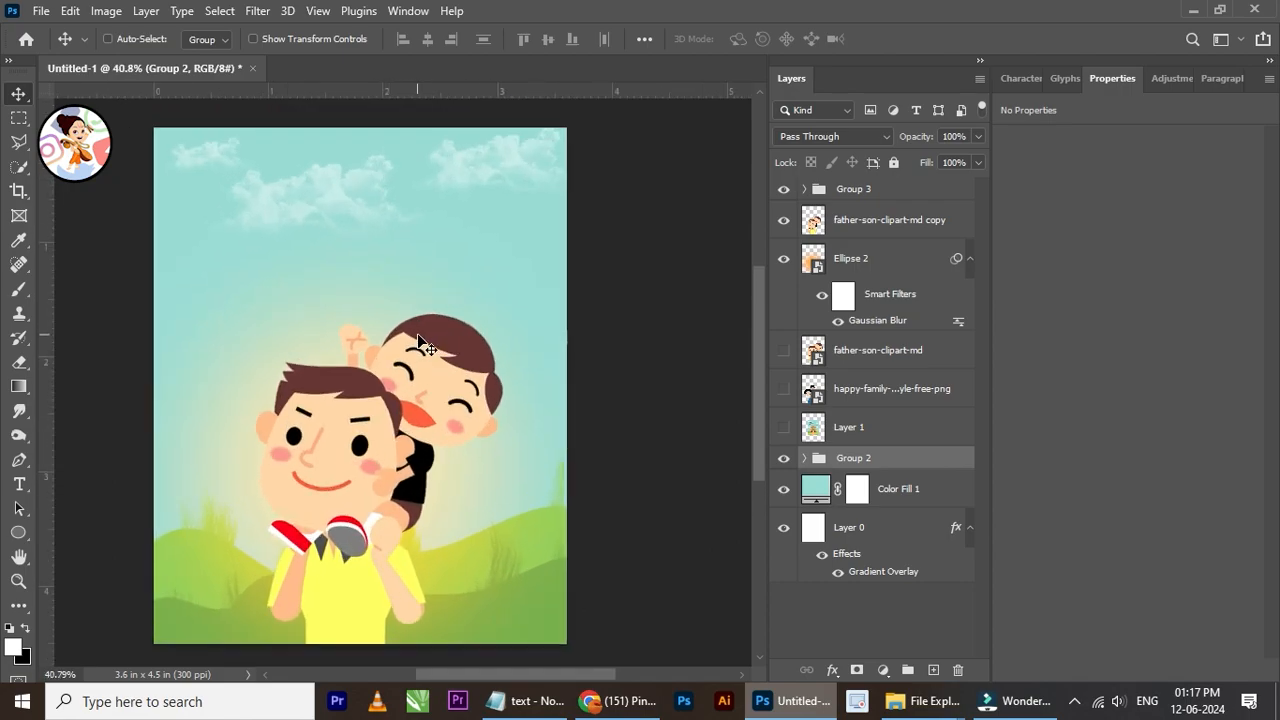
pyautogui.scroll(-1, 418, 340)
pyautogui.scroll(1, 469, 543)
# Step: Free-transform the hills group to make it slightly narrower and reposition it across the bottom of the poster
pyautogui.hotkey('ctrl', 't')
pyautogui.scroll(-1, 466, 548)
pyautogui.moveTo(600, 431); pyautogui.dragTo(491, 484)
pyautogui.moveTo(443, 552); pyautogui.dragTo(603, 548)
pyautogui.moveTo(522, 560); pyautogui.dragTo(499, 555)
pyautogui.click(920, 42)
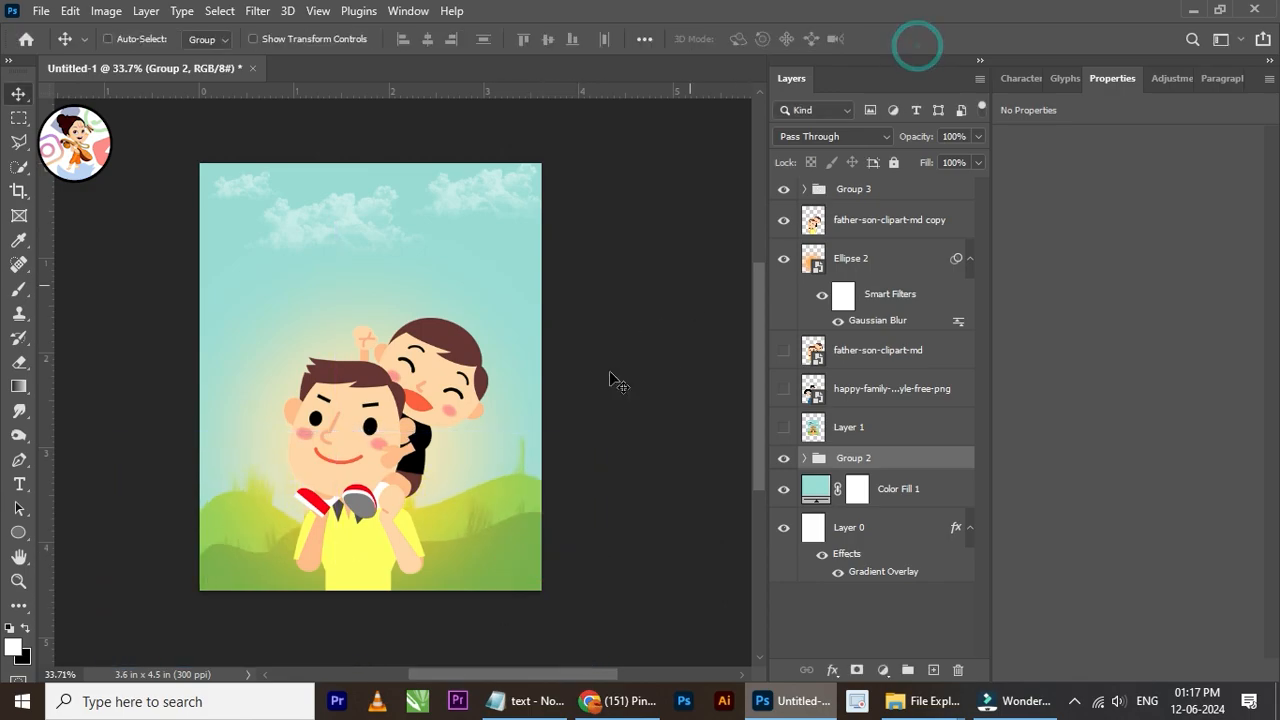
pyautogui.scroll(-1, 500, 440)
pyautogui.scroll(3, 440, 380)
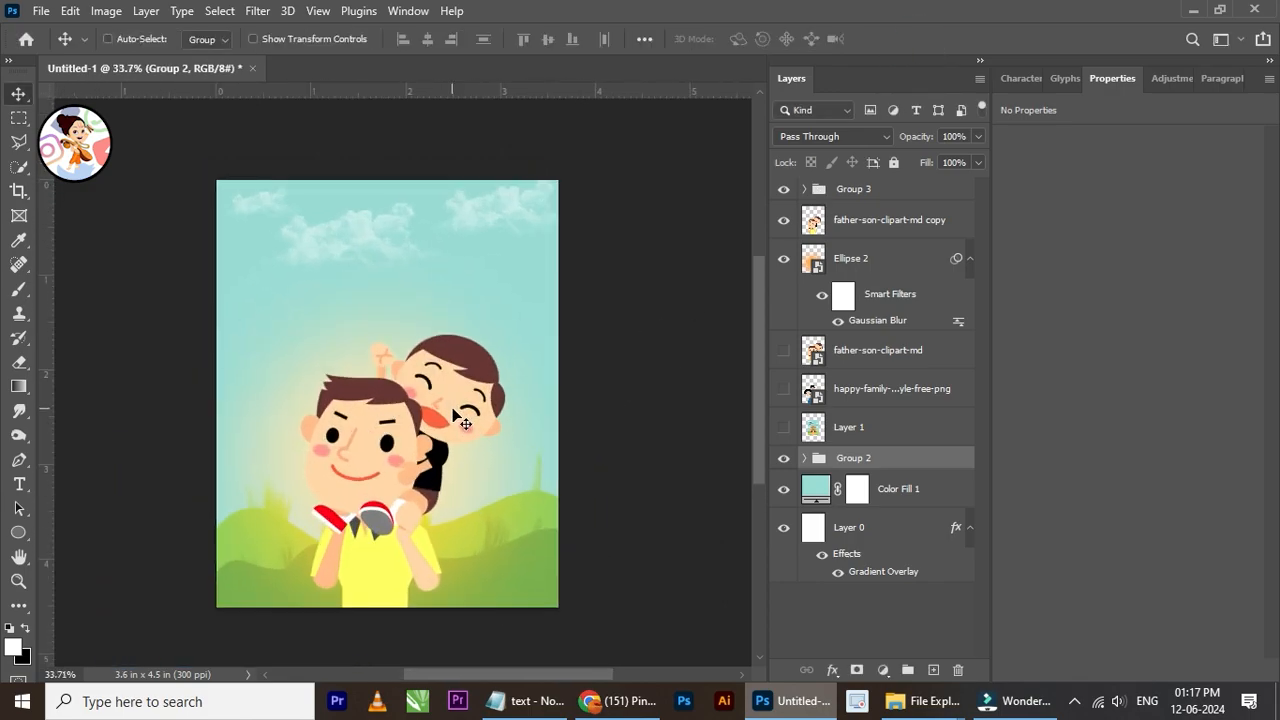
pyautogui.scroll(-1, 420, 320)
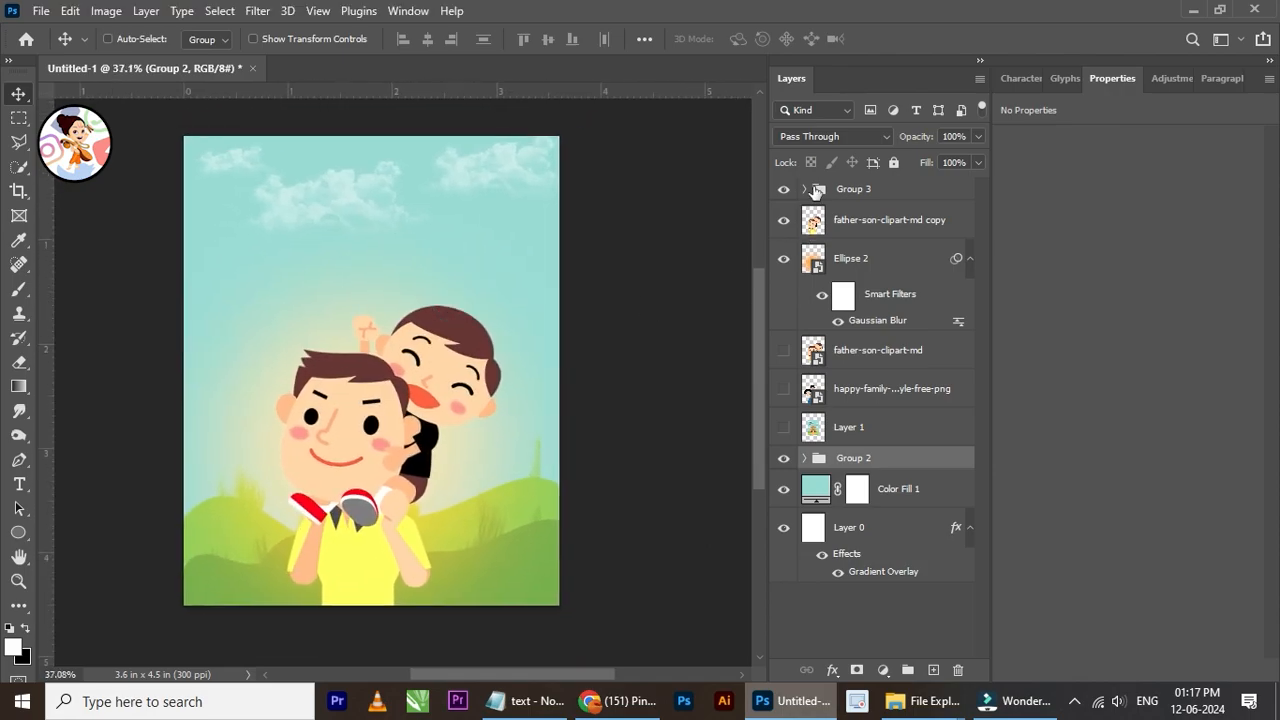
pyautogui.scroll(2, 323, 248)
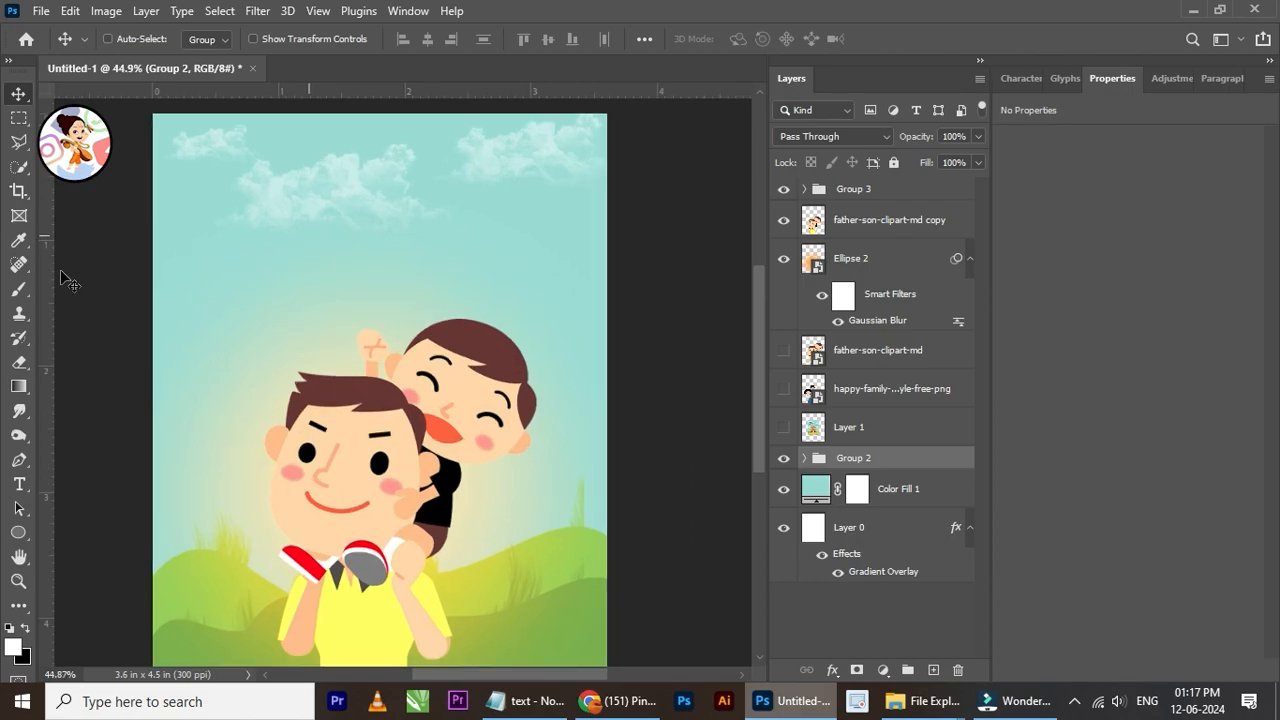
# Step: Place the tie image from the Happy Father's Day folder into the poster and scale it down to 9.70%
pyautogui.moveTo(915, 700)
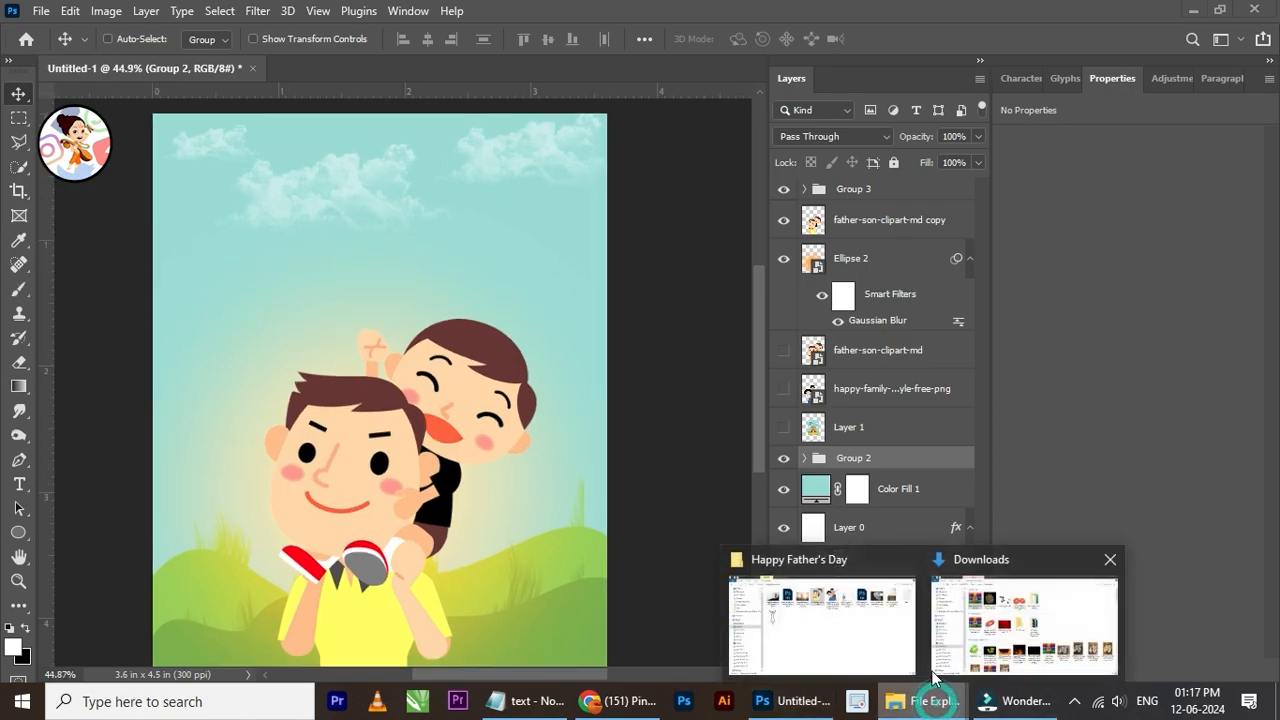
pyautogui.click(857, 654)
pyautogui.moveTo(345, 320); pyautogui.dragTo(443, 345)
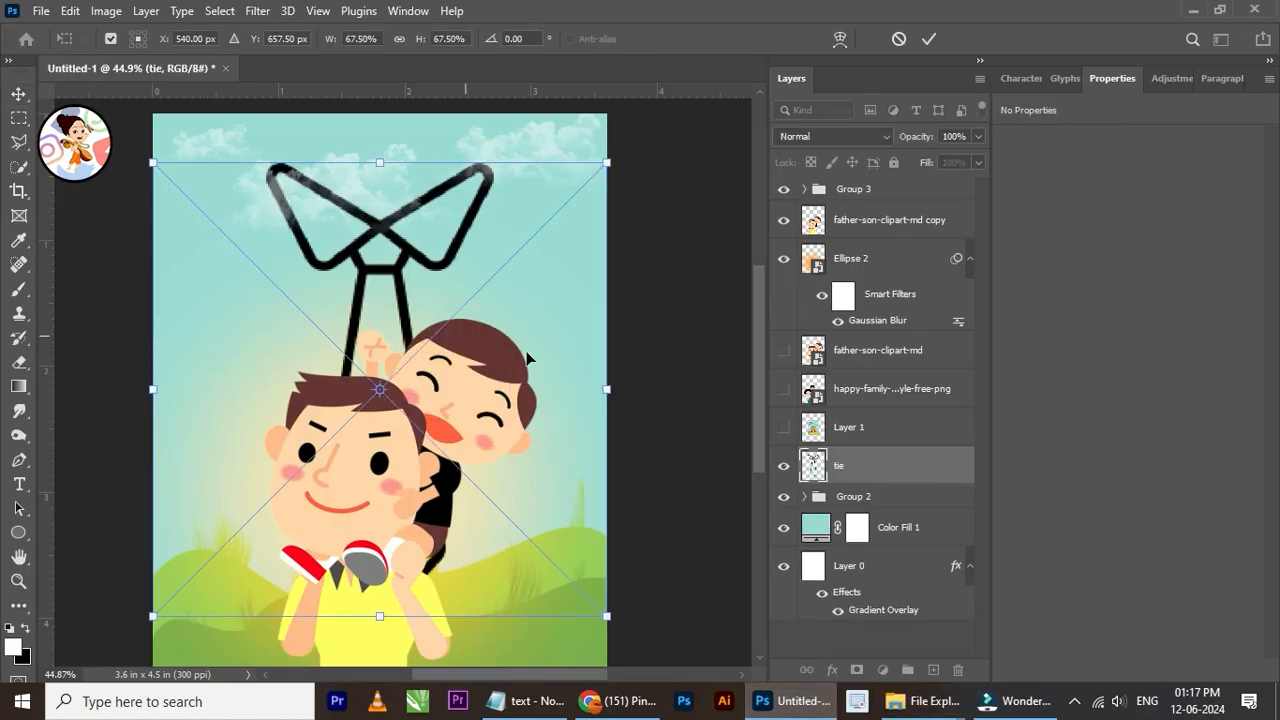
pyautogui.moveTo(606, 389); pyautogui.dragTo(208, 318)
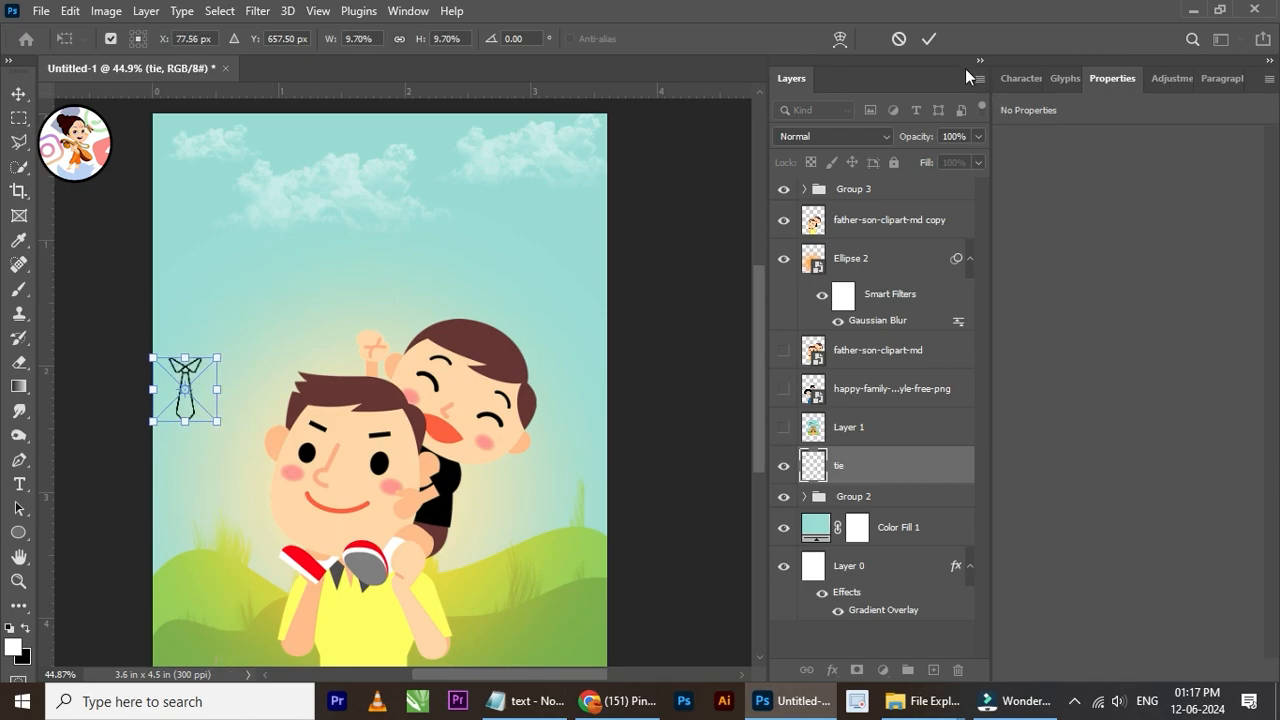
pyautogui.click(930, 39)
# Step: Move the tie to about X 0.16 in, Y 0.13 in and place its layer directly below Group 3
pyautogui.moveTo(185, 385); pyautogui.dragTo(190, 151)
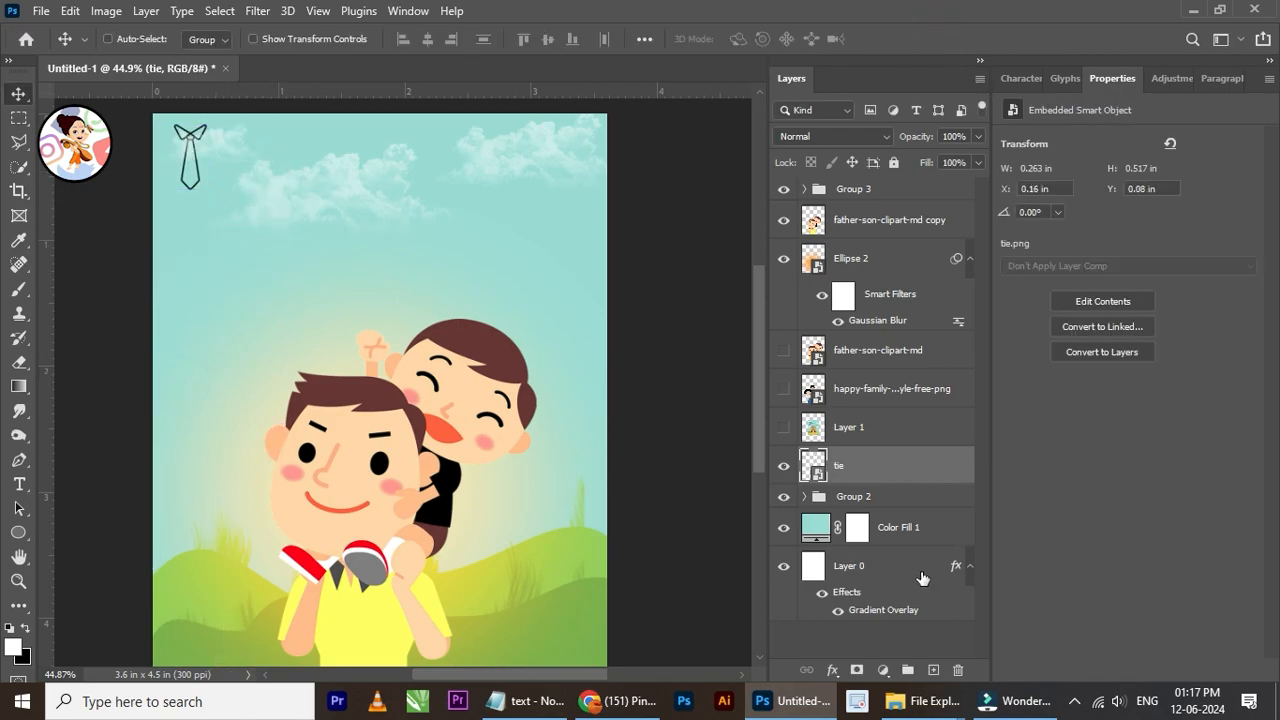
pyautogui.moveTo(892, 468); pyautogui.dragTo(894, 208)
pyautogui.press('Down')
pyautogui.press('Down')
pyautogui.press('Down')
pyautogui.press('Down')
pyautogui.press('Down')
pyautogui.press('Down')
pyautogui.press('Down')
pyautogui.press('Down')
pyautogui.press('Down')
pyautogui.press('Down')
pyautogui.press('Down')
pyautogui.press('Down')
pyautogui.press('Down')
pyautogui.press('Down')
pyautogui.press('Down')
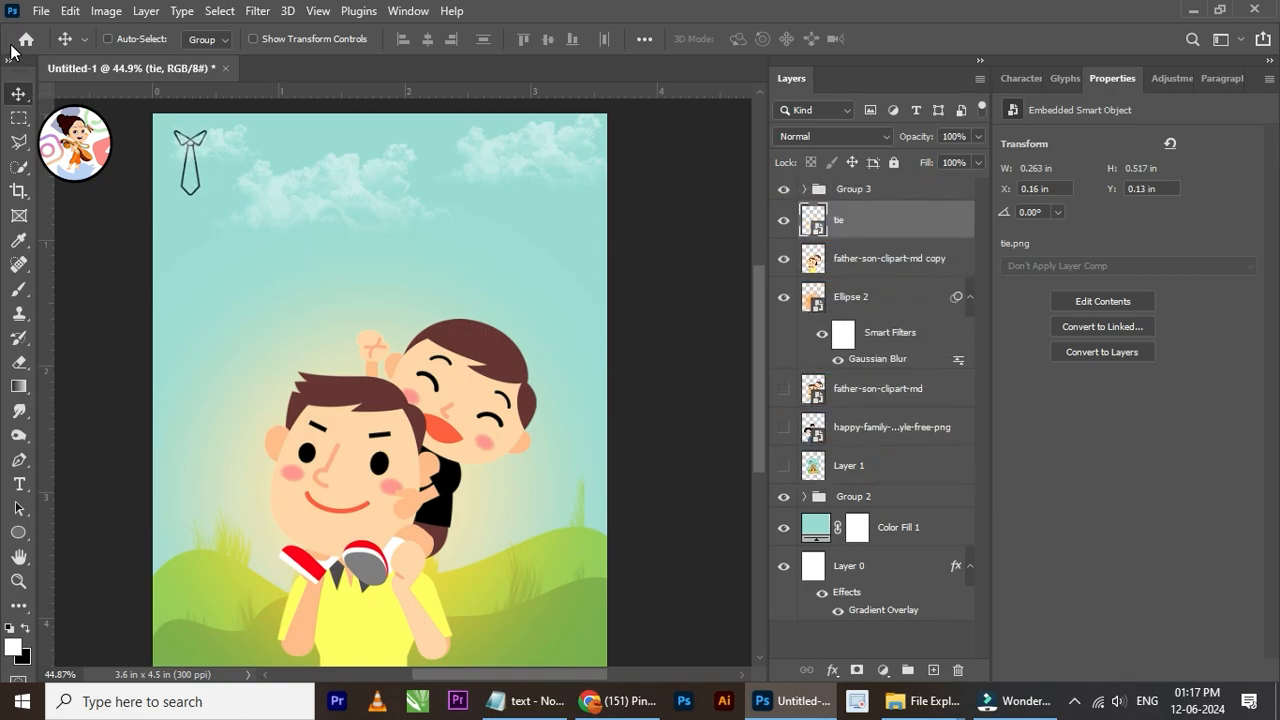
# Step: Add the text "Happy" in white 8.43 pt Futura Md BT Bold below the central cloud
pyautogui.scroll(2, 318, 203)
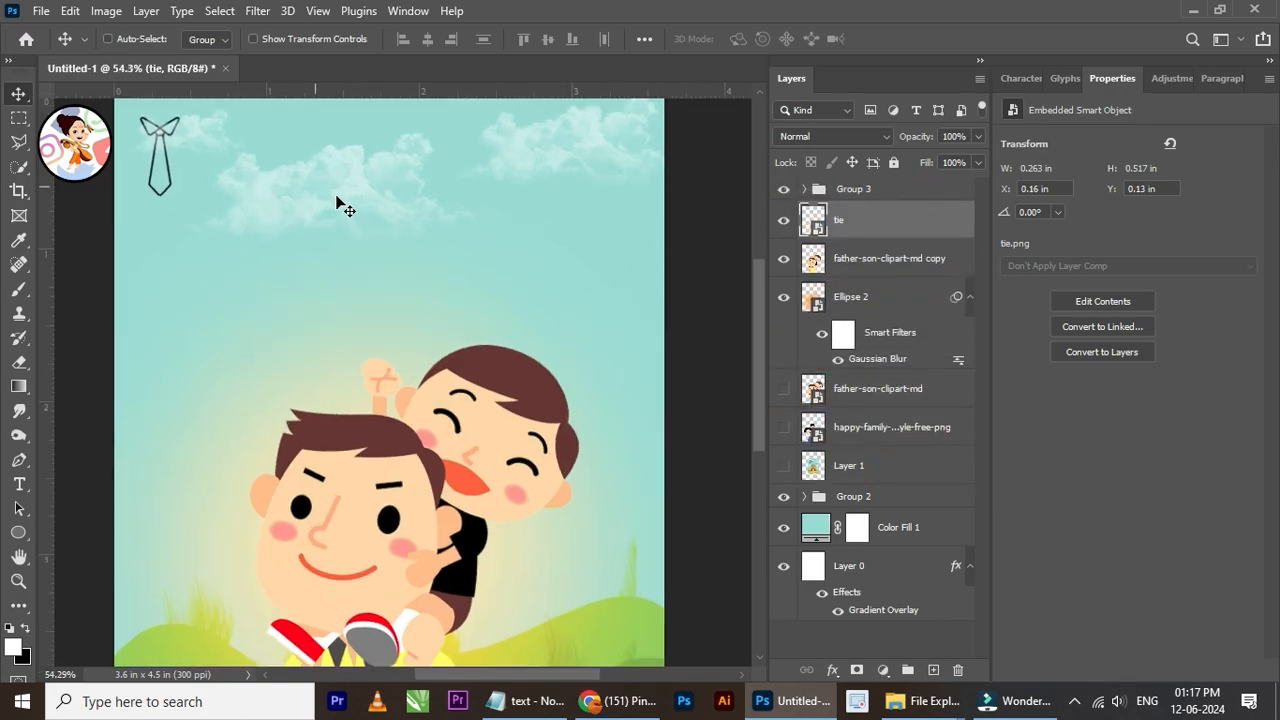
pyautogui.click(19, 484)
pyautogui.click(306, 251)
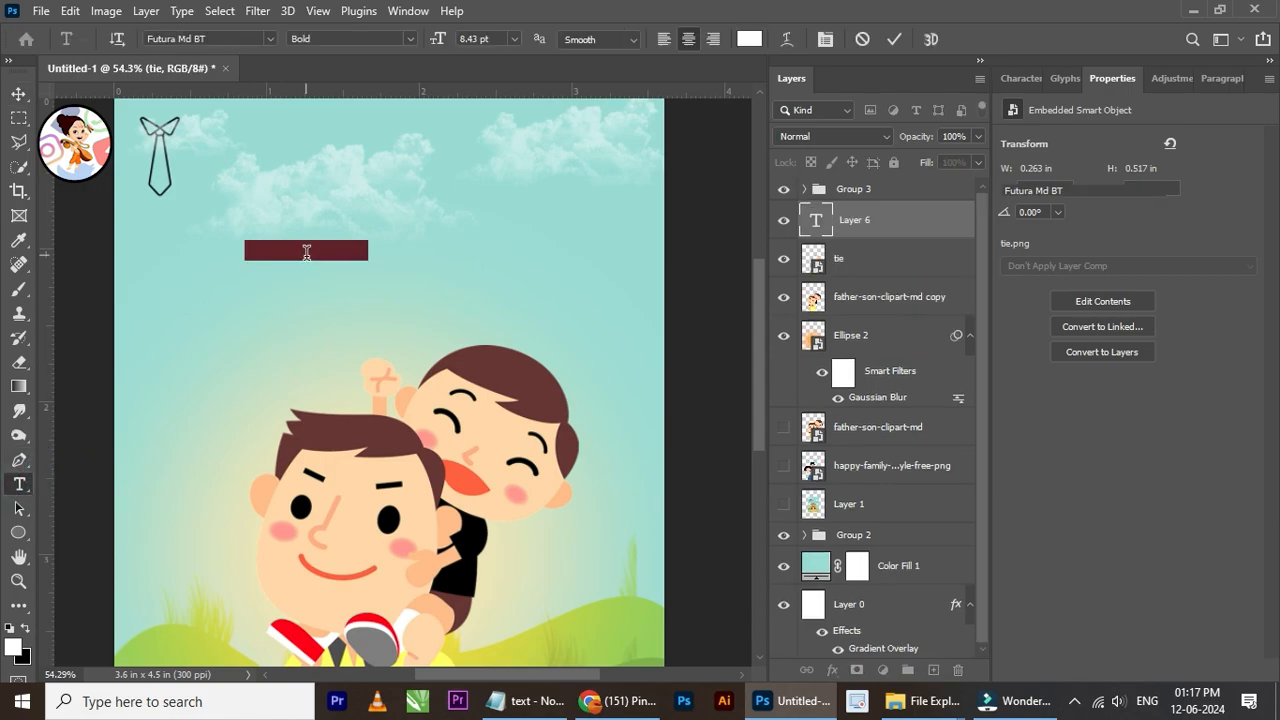
pyautogui.press('BackSpace')
pyautogui.write('Hope')
pyautogui.write('y')
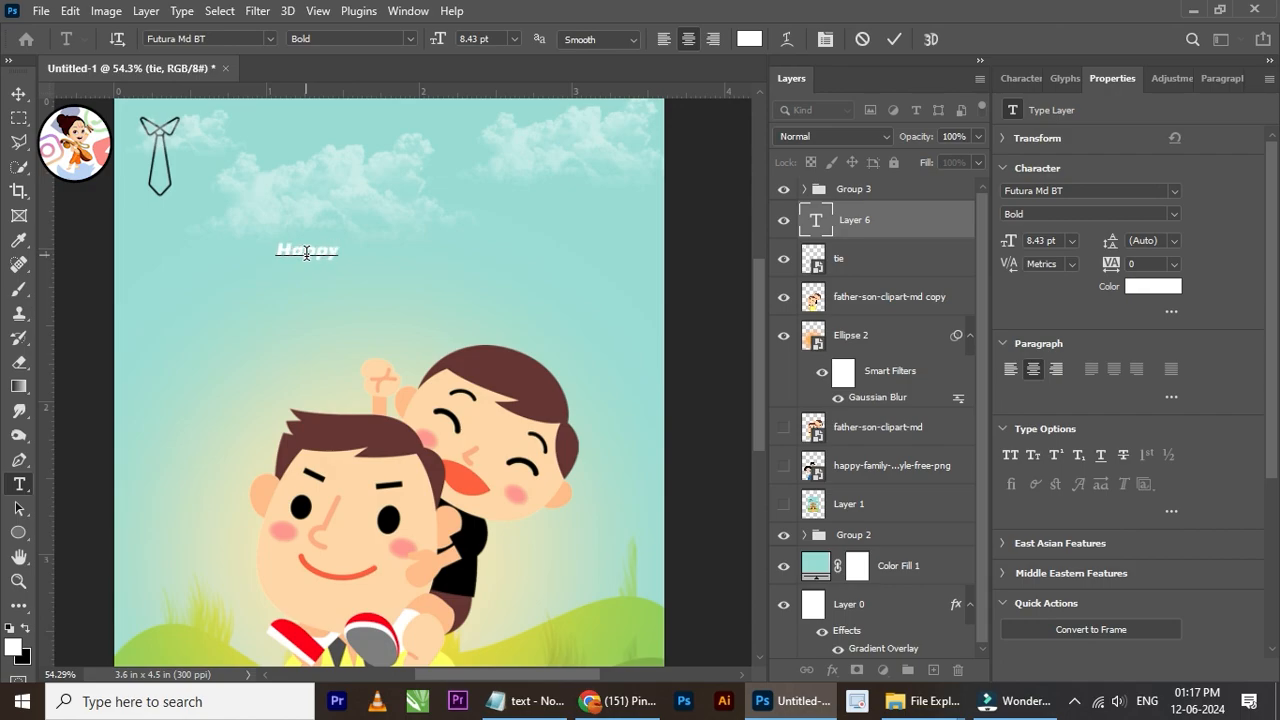
pyautogui.click(19, 94)
# Step: Duplicate the "Happy" text just below the original and change the copy's wording to "Father's day"
pyautogui.moveTo(366, 280); pyautogui.dragTo(345, 298)
pyautogui.click(19, 484)
pyautogui.doubleClick(323, 277)
pyautogui.scroll(2, 325, 280)
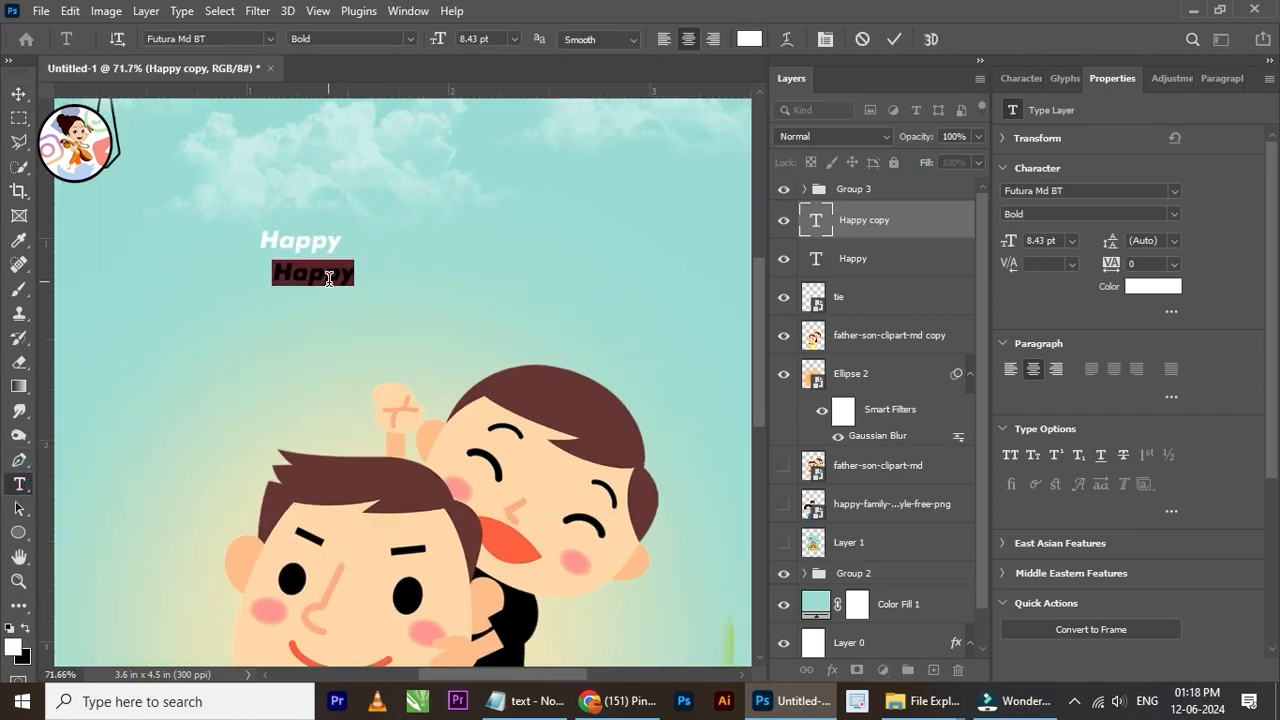
pyautogui.write('Fathers')
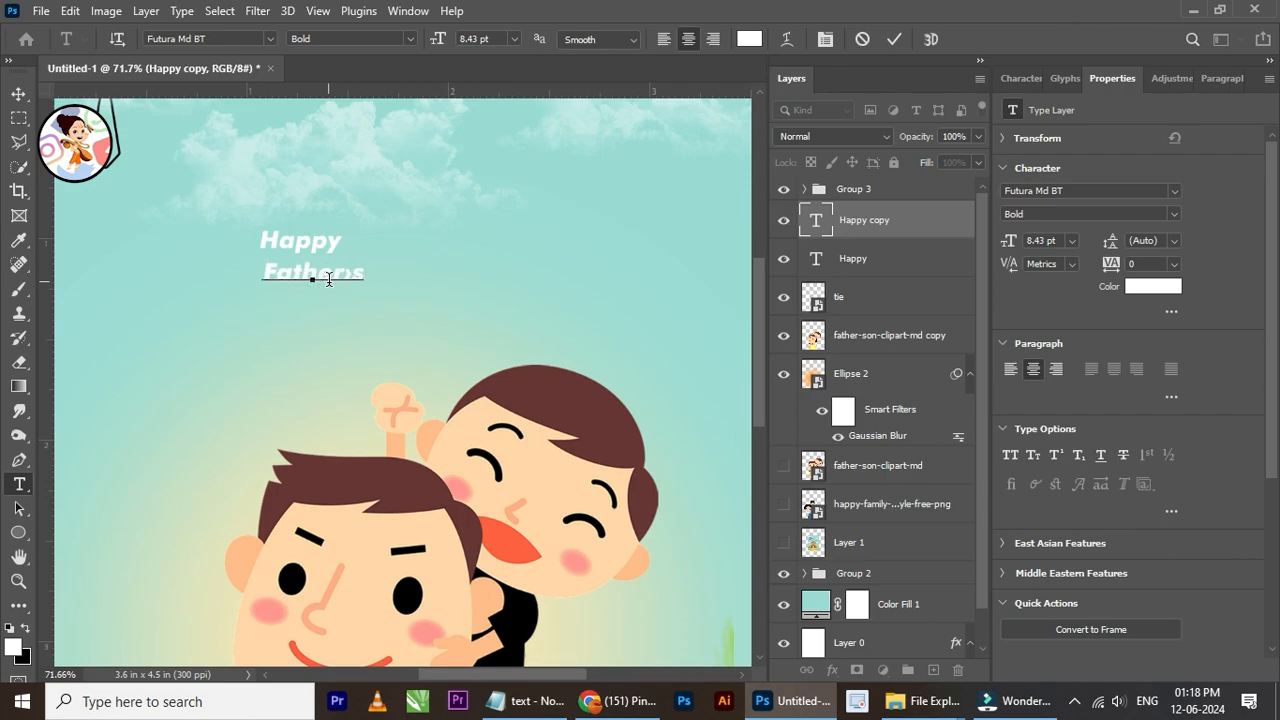
pyautogui.press('BackSpace')
pyautogui.write("'")
pyautogui.press('BackSpace')
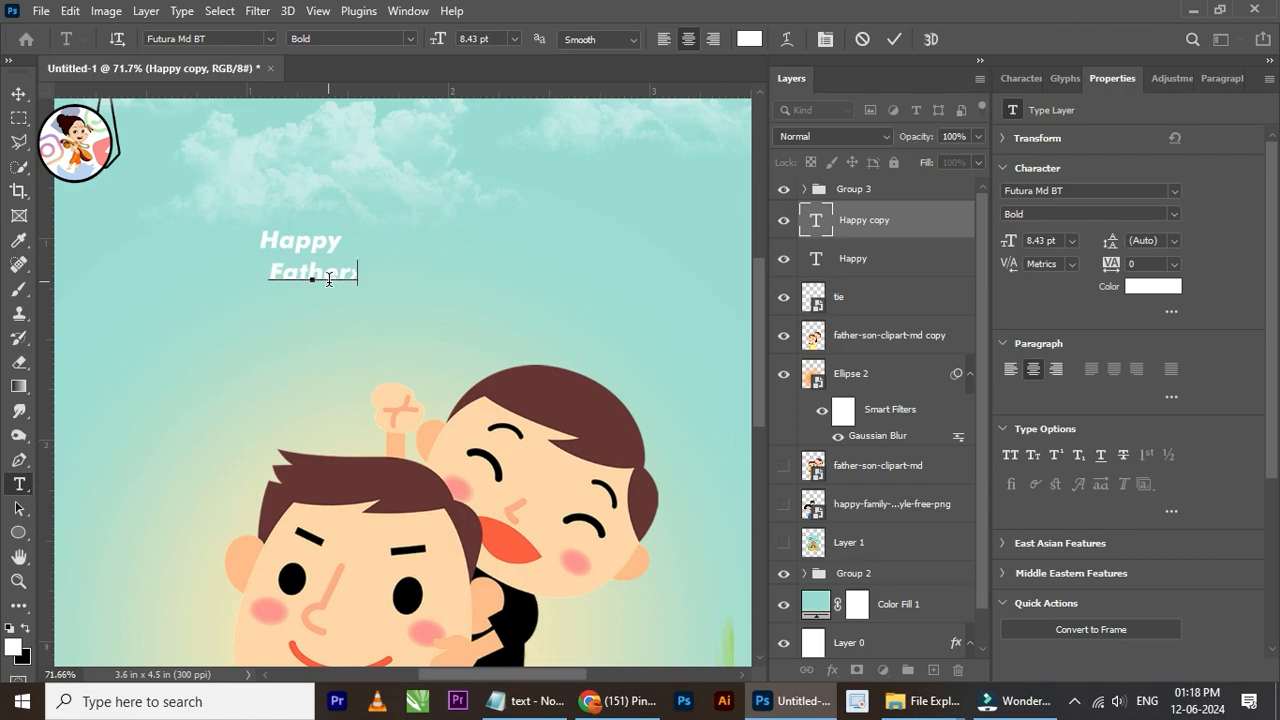
pyautogui.write('day')
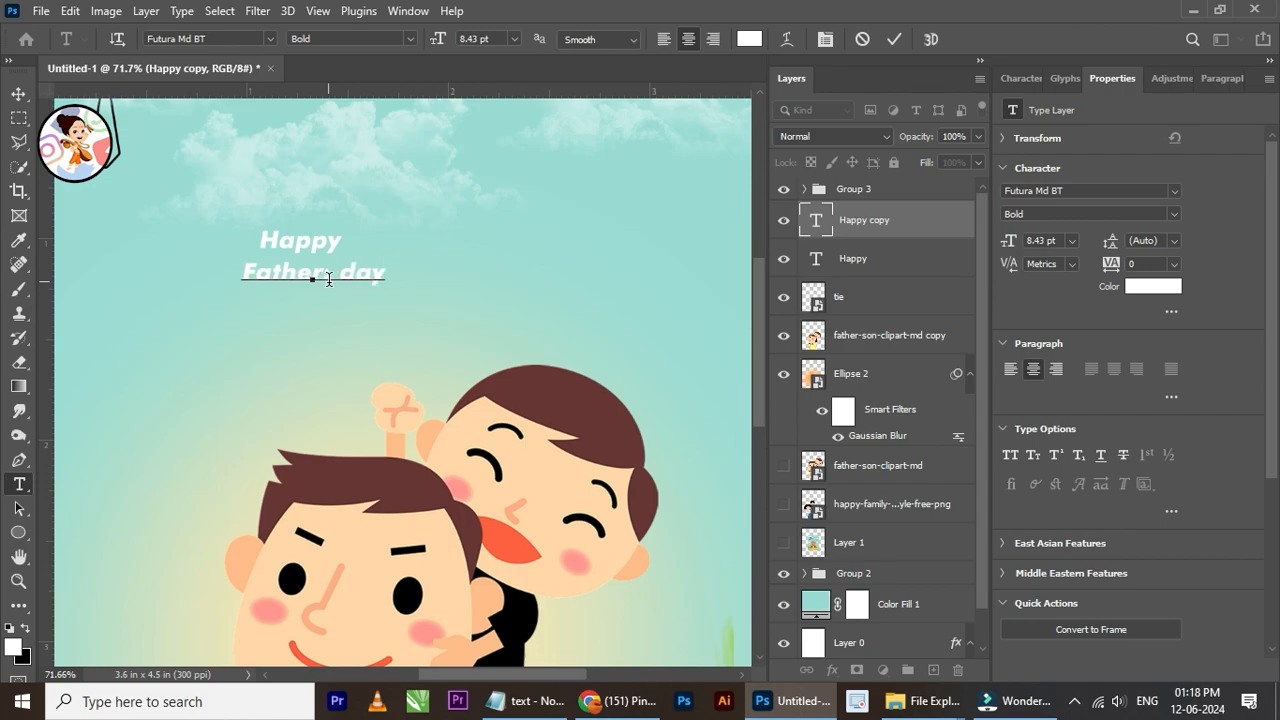
pyautogui.write('s')
pyautogui.click(16, 90)
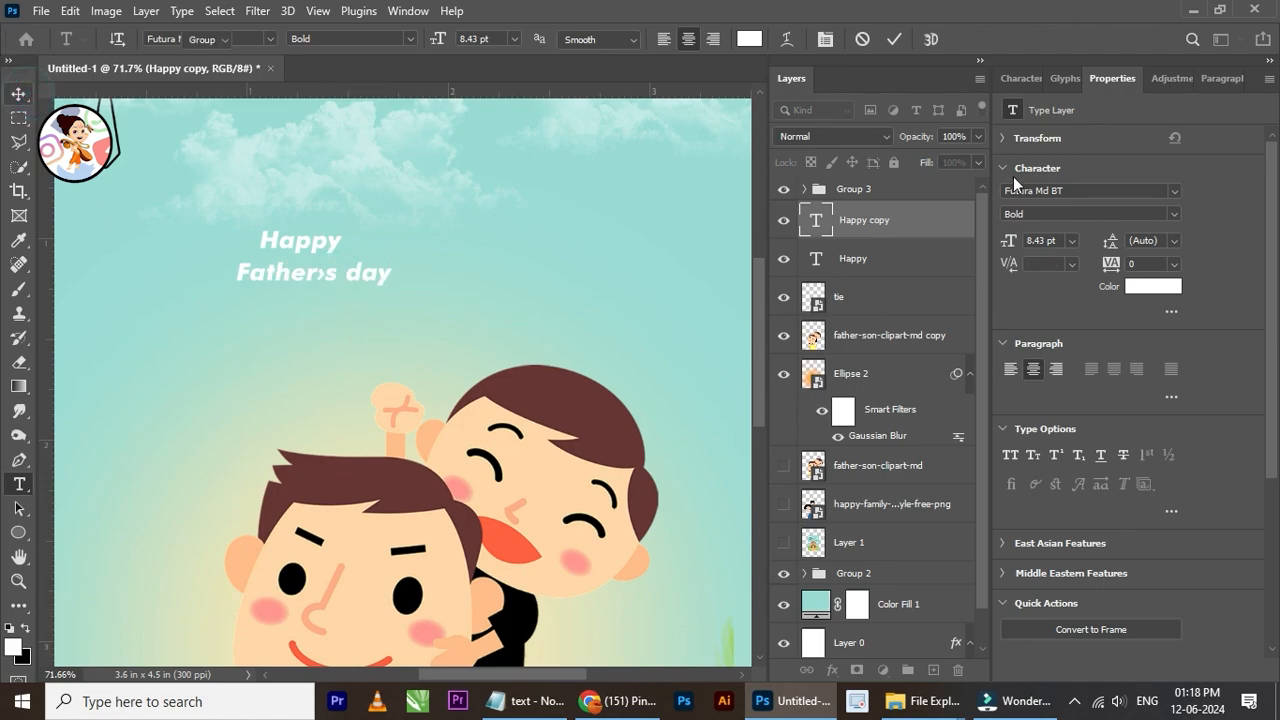
# Step: Turn off faux italic for the "Father's day" text and browse the available fonts for a different typeface
pyautogui.click(1024, 80)
pyautogui.click(1120, 218)
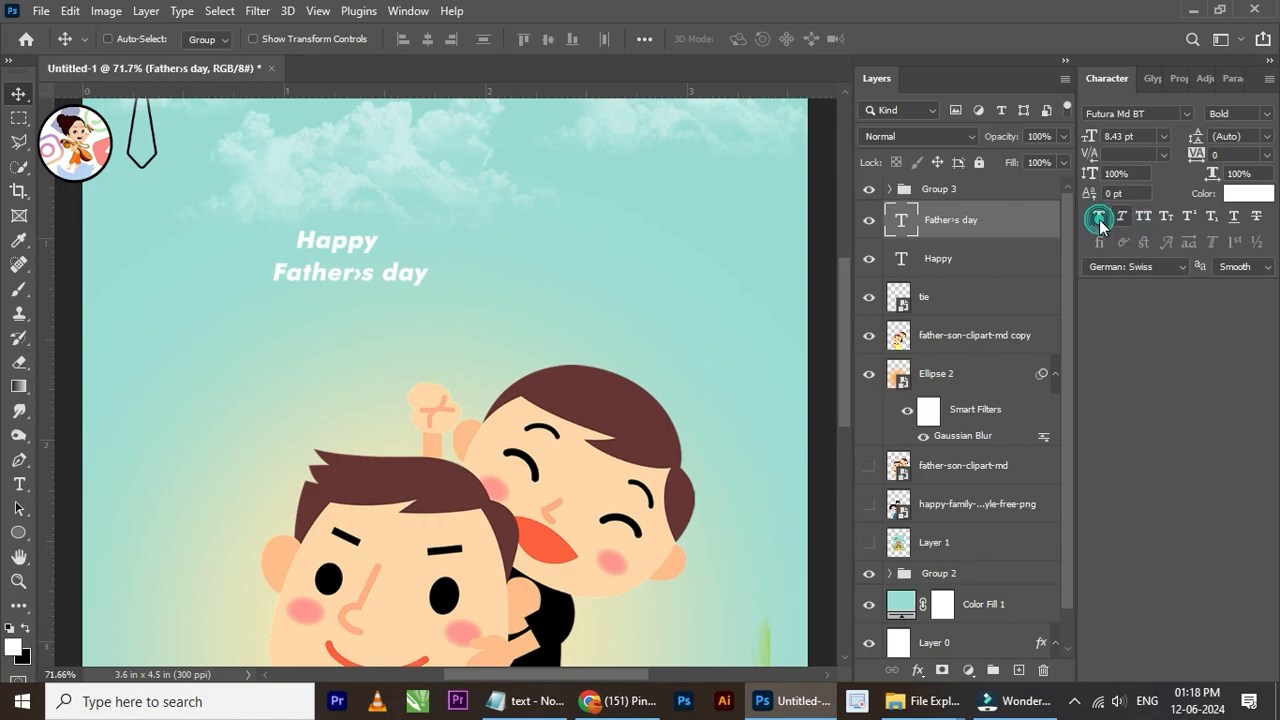
pyautogui.click(1184, 115)
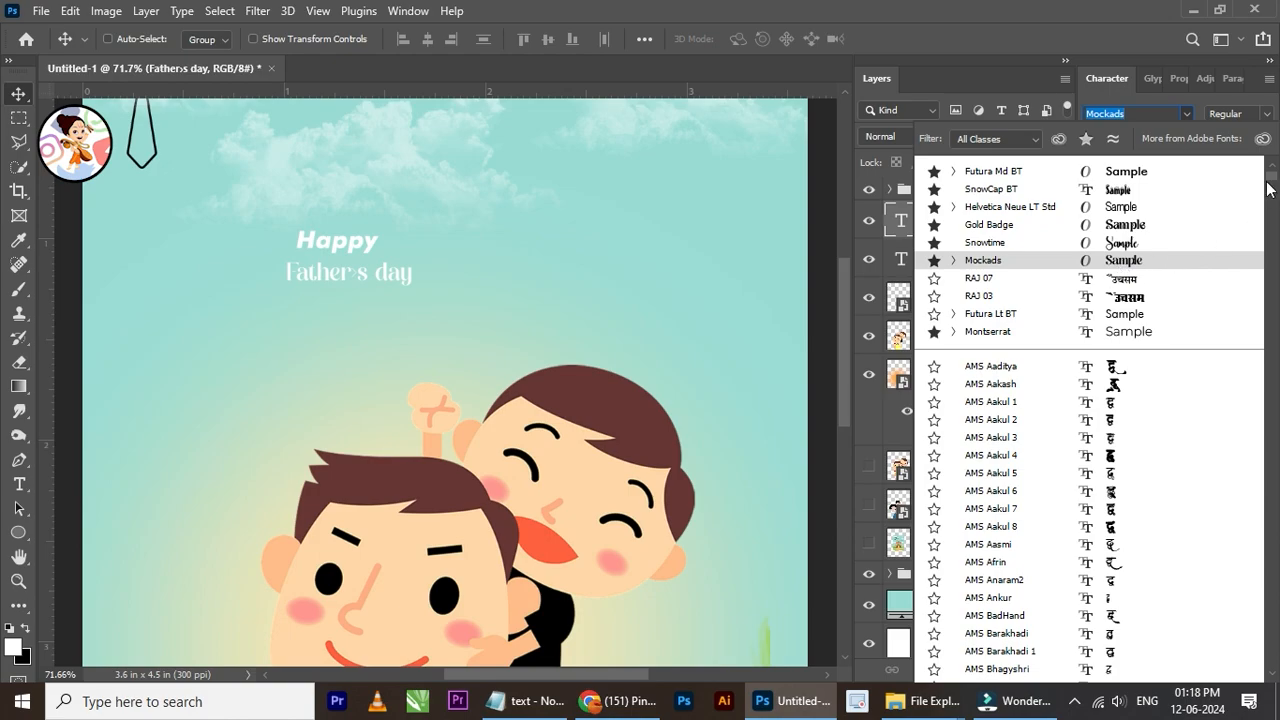
pyautogui.moveTo(1272, 187); pyautogui.dragTo(1273, 391)
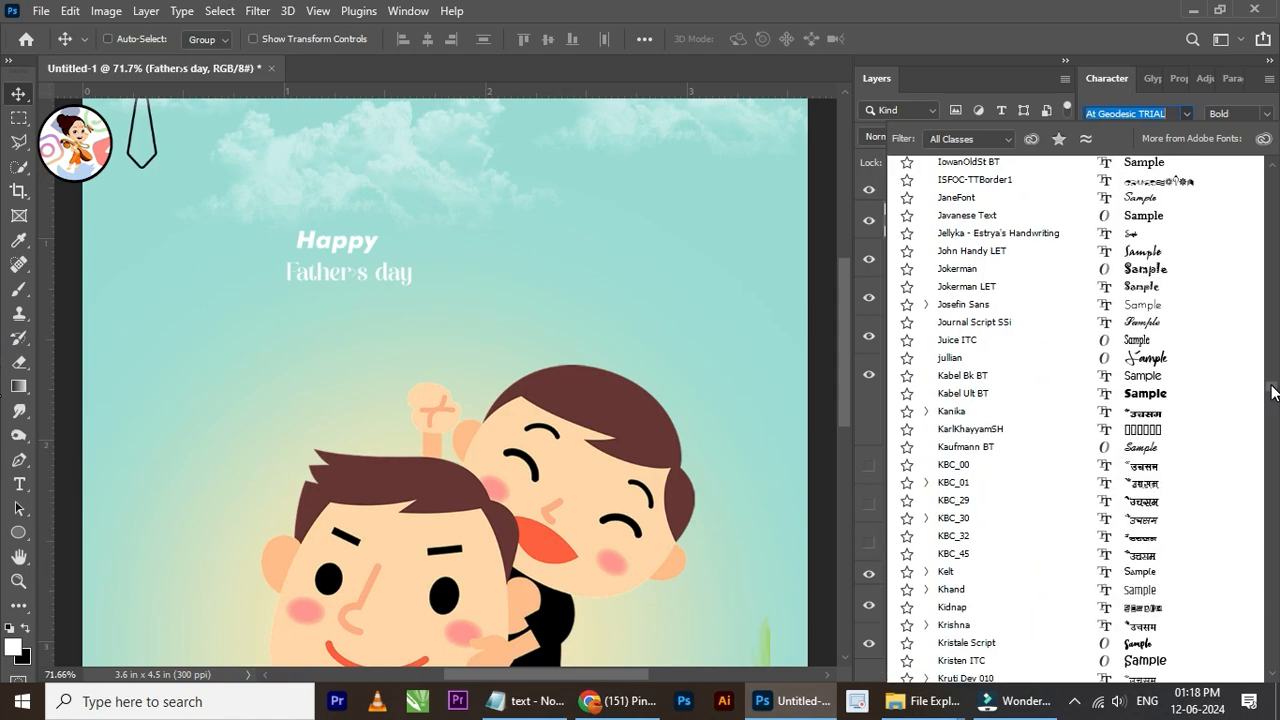
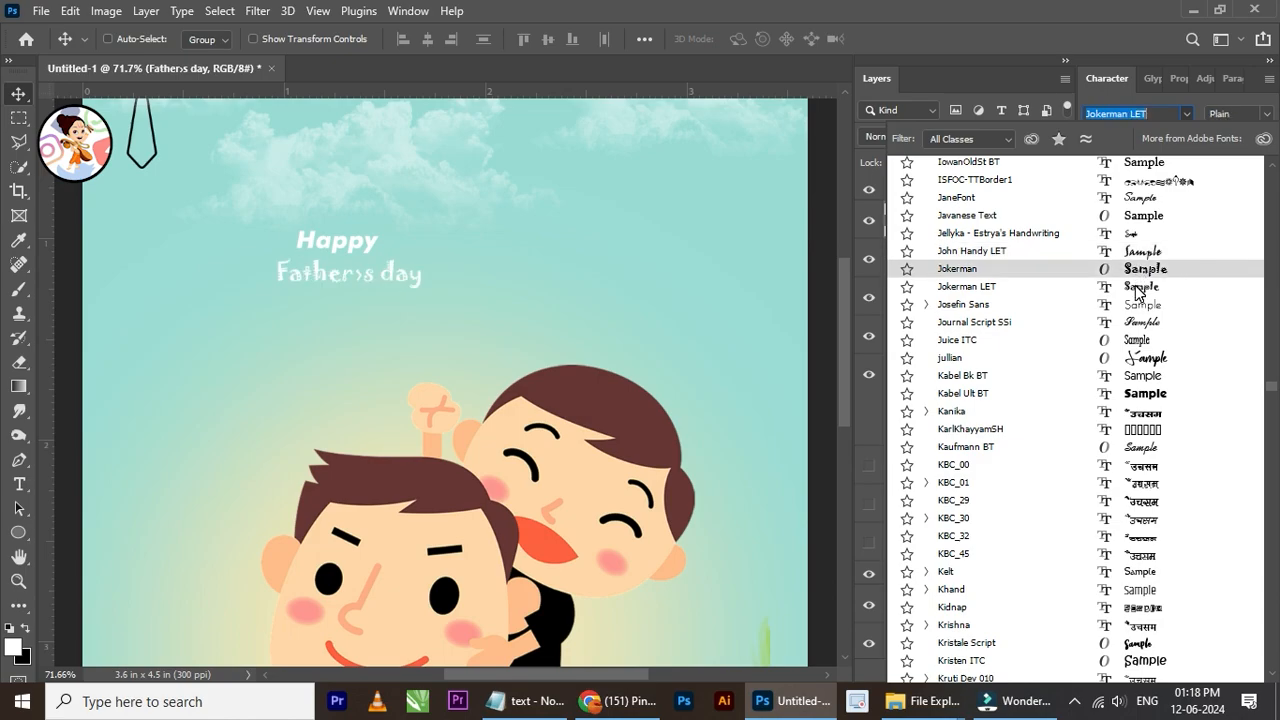
# Step: Set the "Father's day" text to the Kristale Script font and scale it up to about 26.54 pt
pyautogui.scroll(-5, 1137, 322)
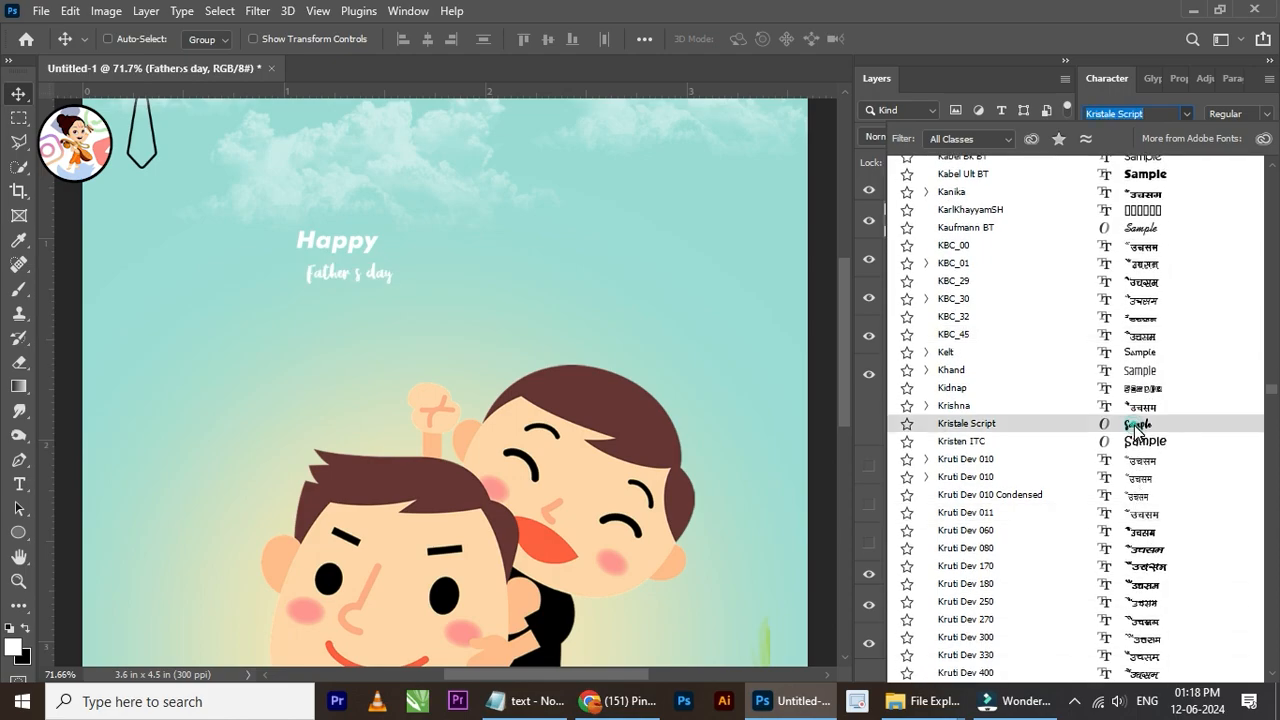
pyautogui.click(1137, 425)
pyautogui.scroll(3, 330, 283)
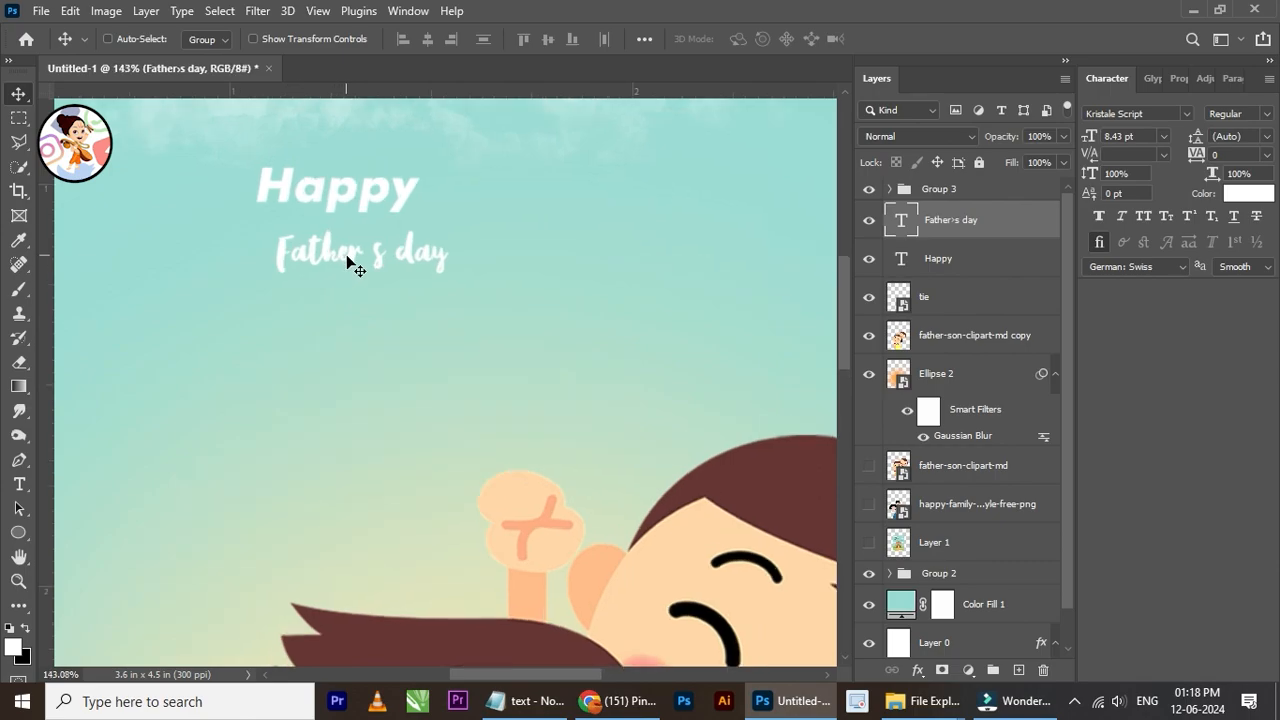
pyautogui.scroll(-4, 348, 262)
pyautogui.hotkey('ctrl', 't')
pyautogui.moveTo(390, 272); pyautogui.dragTo(540, 308)
pyautogui.click(928, 39)
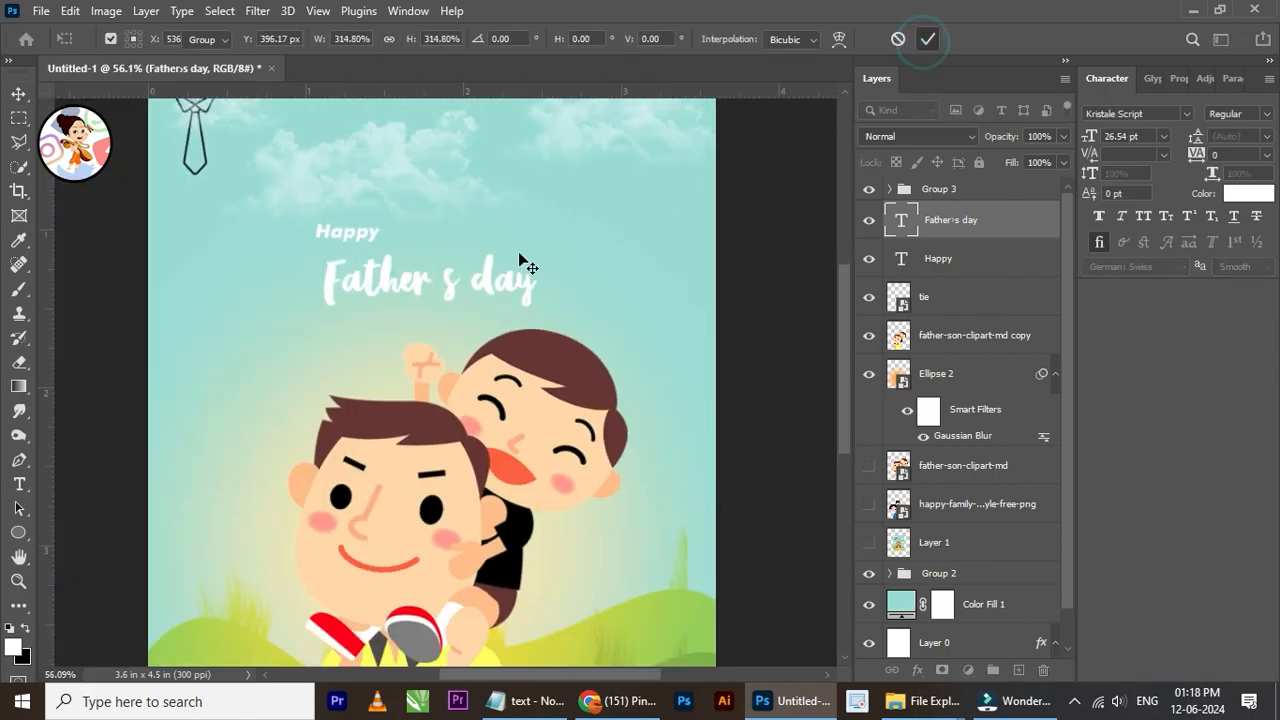
# Step: Insert a proper apostrophe before the "s" so the second title line reads "Father's day"
pyautogui.scroll(1, 500, 265)
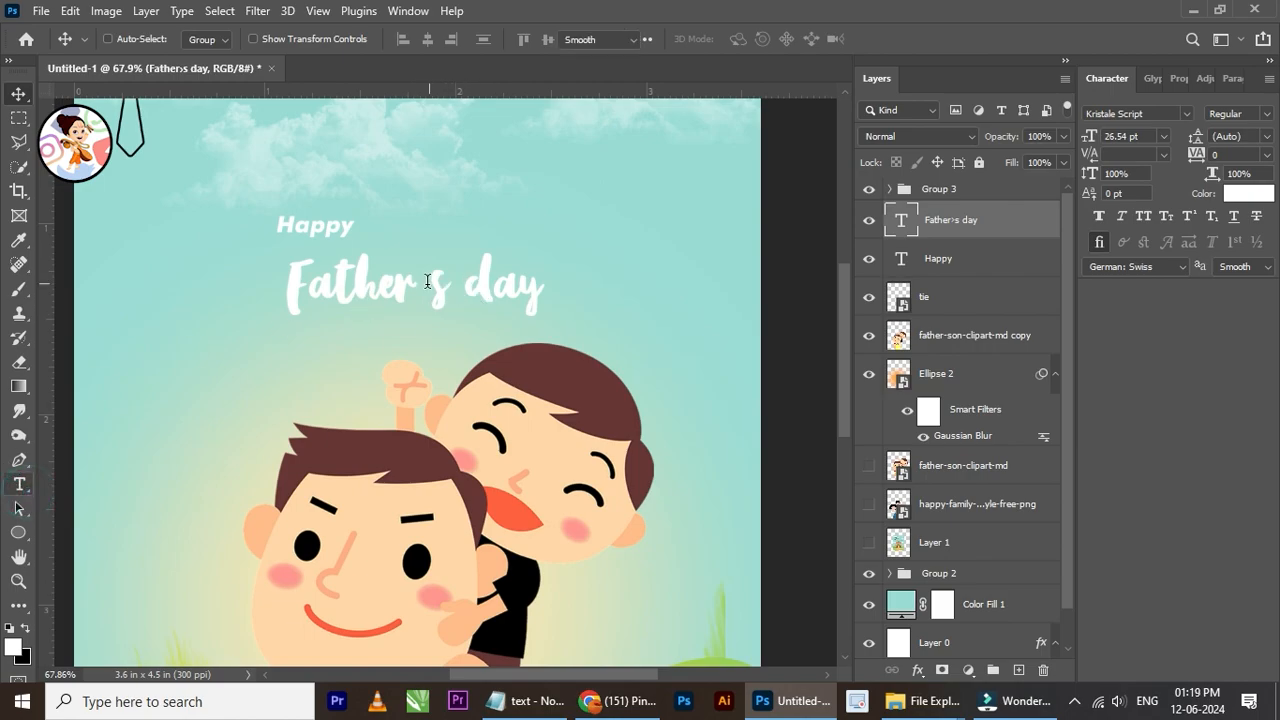
pyautogui.click(18, 485)
pyautogui.click(427, 283)
pyautogui.write("'")
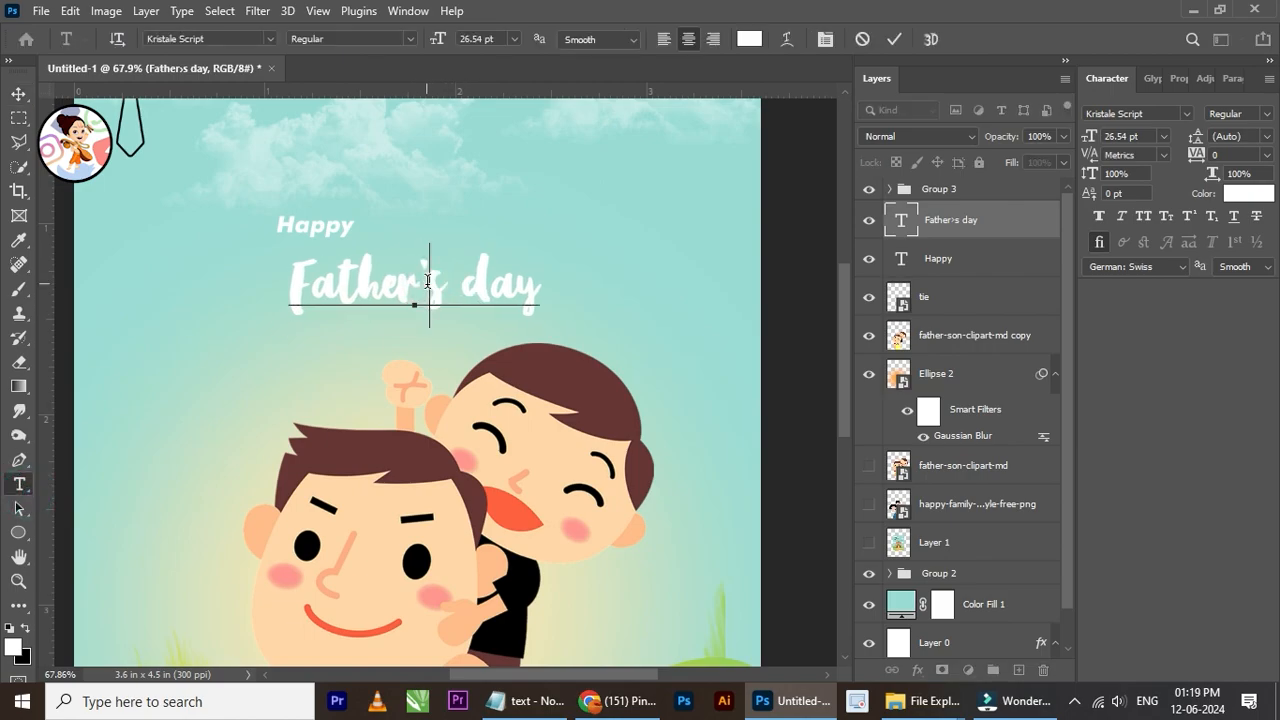
pyautogui.click(18, 93)
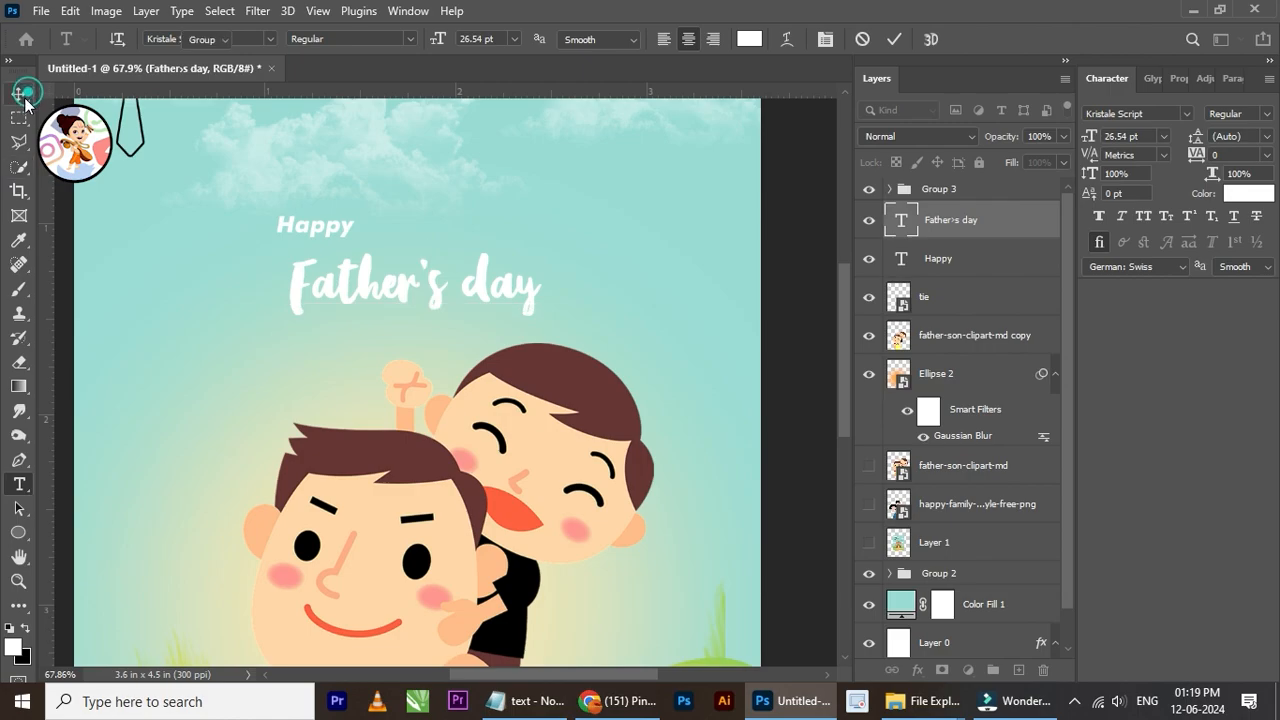
# Step: Set the "Happy" text to the Kristale Script font and turn off its faux italic
pyautogui.rightClick(340, 235)
pyautogui.click(405, 243)
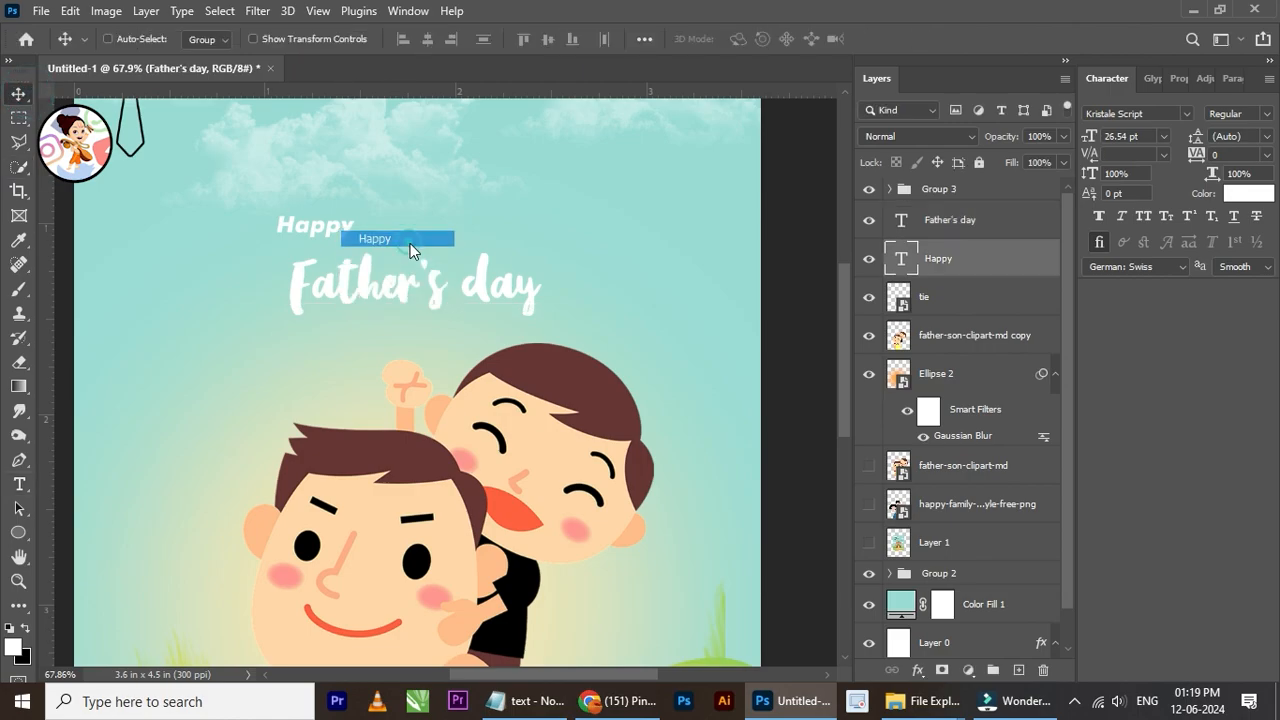
pyautogui.click(1186, 113)
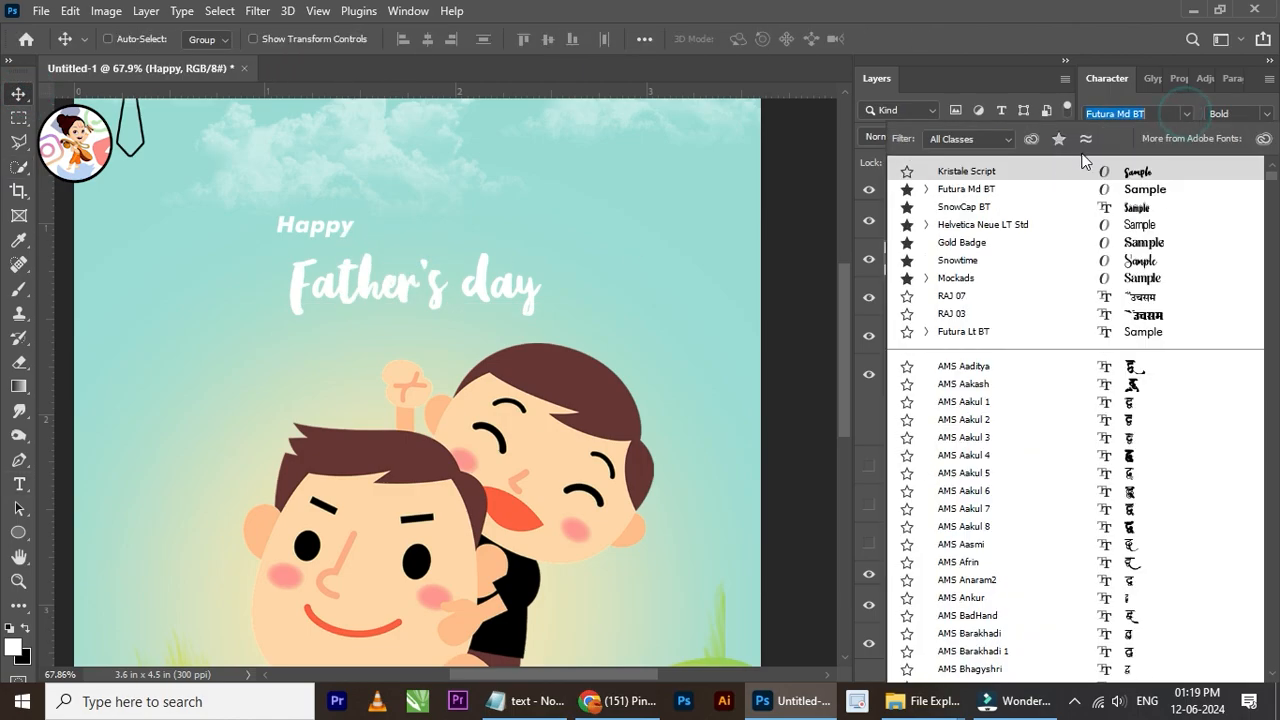
pyautogui.click(951, 173)
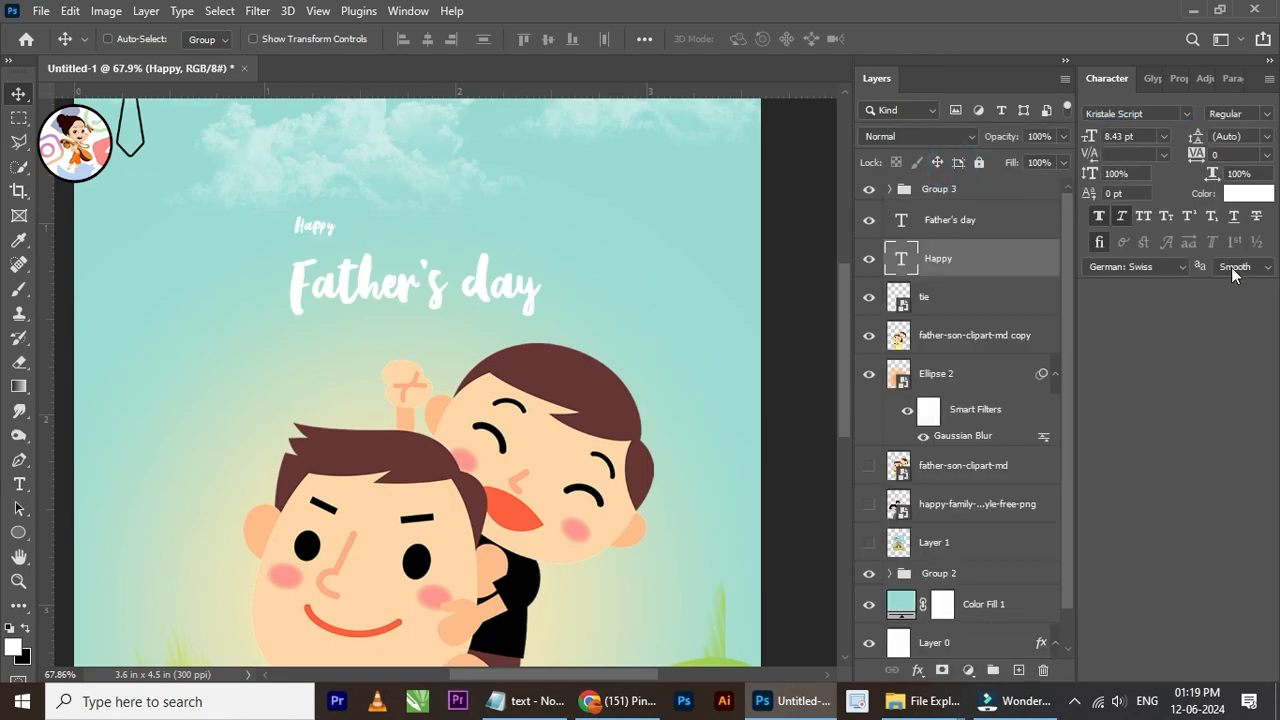
pyautogui.click(1124, 216)
# Step: Scale the "Happy" text to about 21.1 pt and move it above the middle of "Father's day"
pyautogui.scroll(2, 374, 277)
pyautogui.hotkey('ctrl', 't')
pyautogui.moveTo(332, 236); pyautogui.dragTo(404, 281)
pyautogui.click(926, 37)
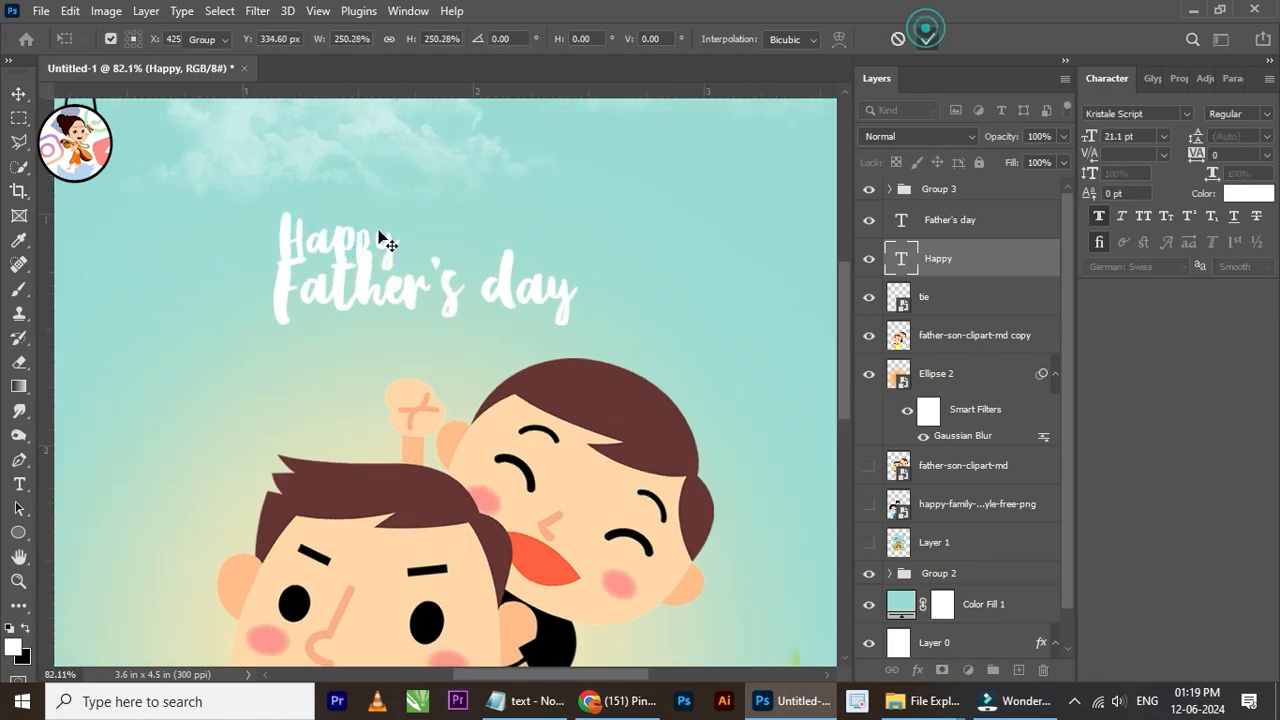
pyautogui.moveTo(347, 233); pyautogui.dragTo(431, 212)
pyautogui.scroll(-5, 387, 225)
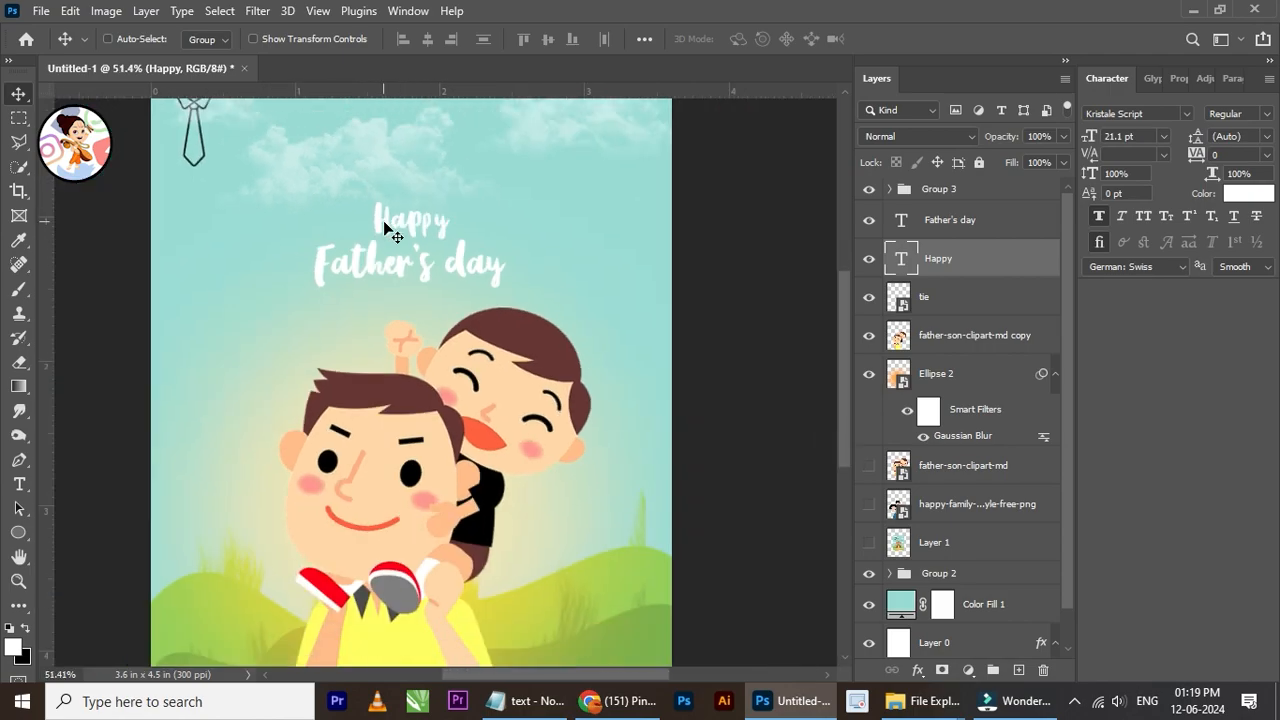
# Step: Enlarge the "Father's day" text to about 36.46 pt and move it up toward the clouds
pyautogui.scroll(3, 420, 225)
pyautogui.rightClick(410, 270)
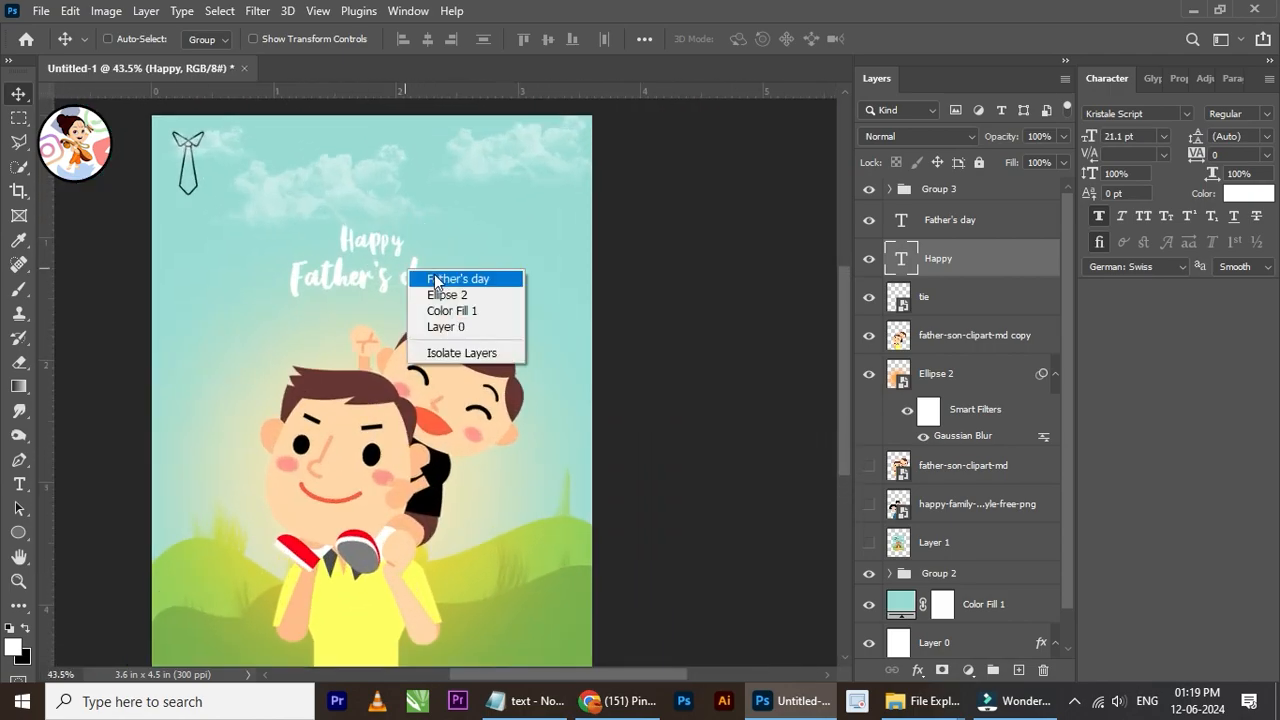
pyautogui.click(440, 278)
pyautogui.scroll(1, 401, 284)
pyautogui.hotkey('ctrl', 't')
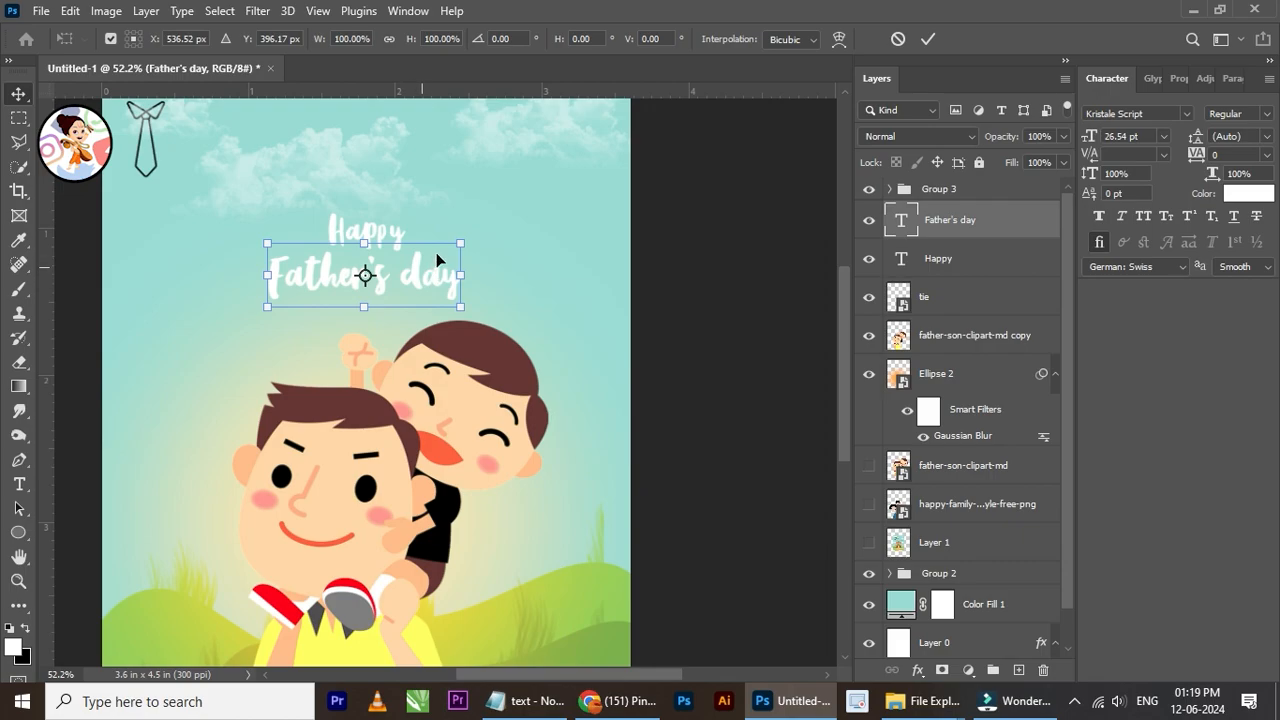
pyautogui.moveTo(455, 247); pyautogui.dragTo(524, 214)
pyautogui.press('Return')
pyautogui.moveTo(515, 295); pyautogui.dragTo(479, 243)
# Step: Center the "Father's day" text horizontally on the canvas
pyautogui.scroll(-1, 876, 533)
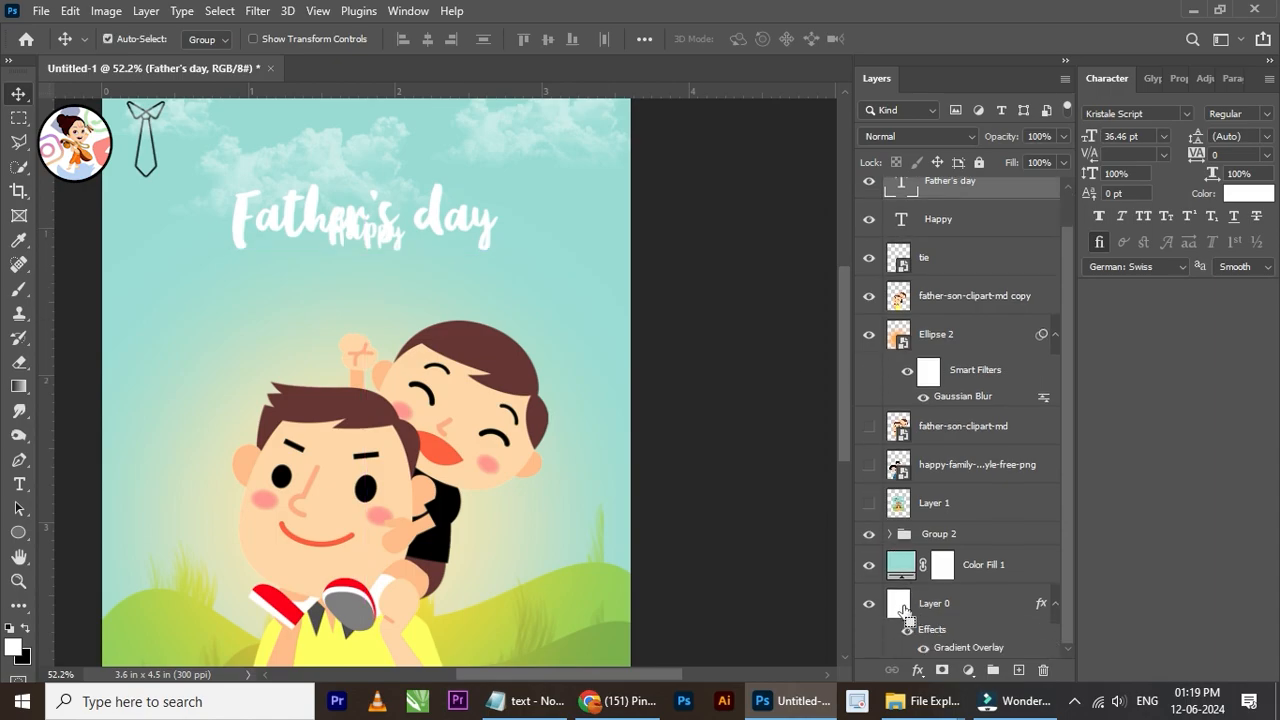
pyautogui.hotkey('ctrl', 'a')
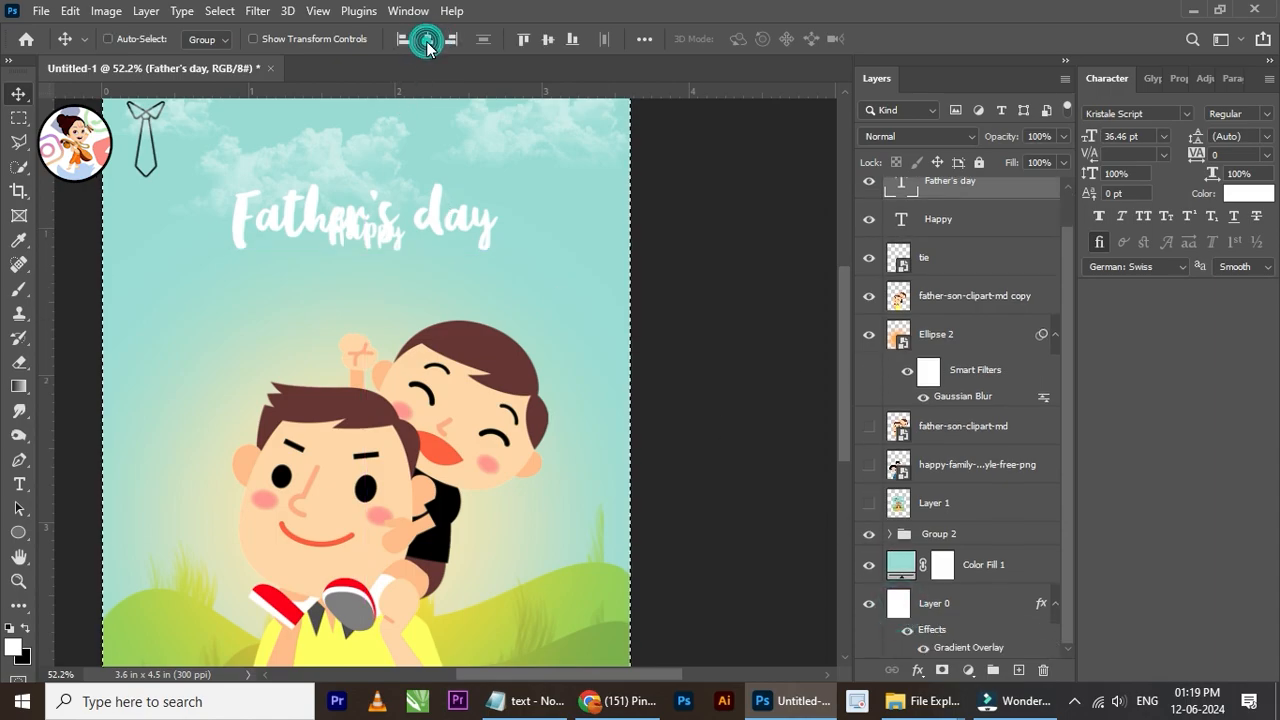
pyautogui.click(428, 40)
pyautogui.hotkey('ctrl', 'd')
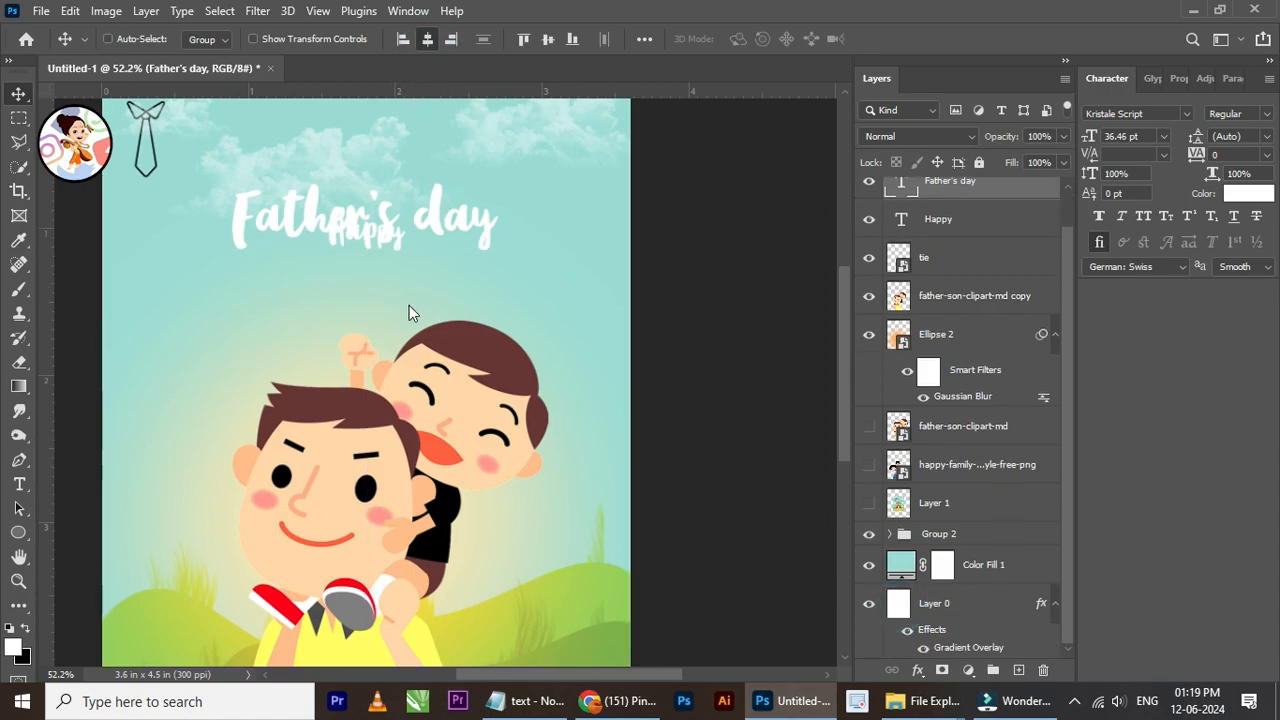
# Step: Move the "Happy" text up so it sits just above the word "Father's"
pyautogui.rightClick(368, 245)
pyautogui.click(393, 248)
pyautogui.rightClick(370, 240)
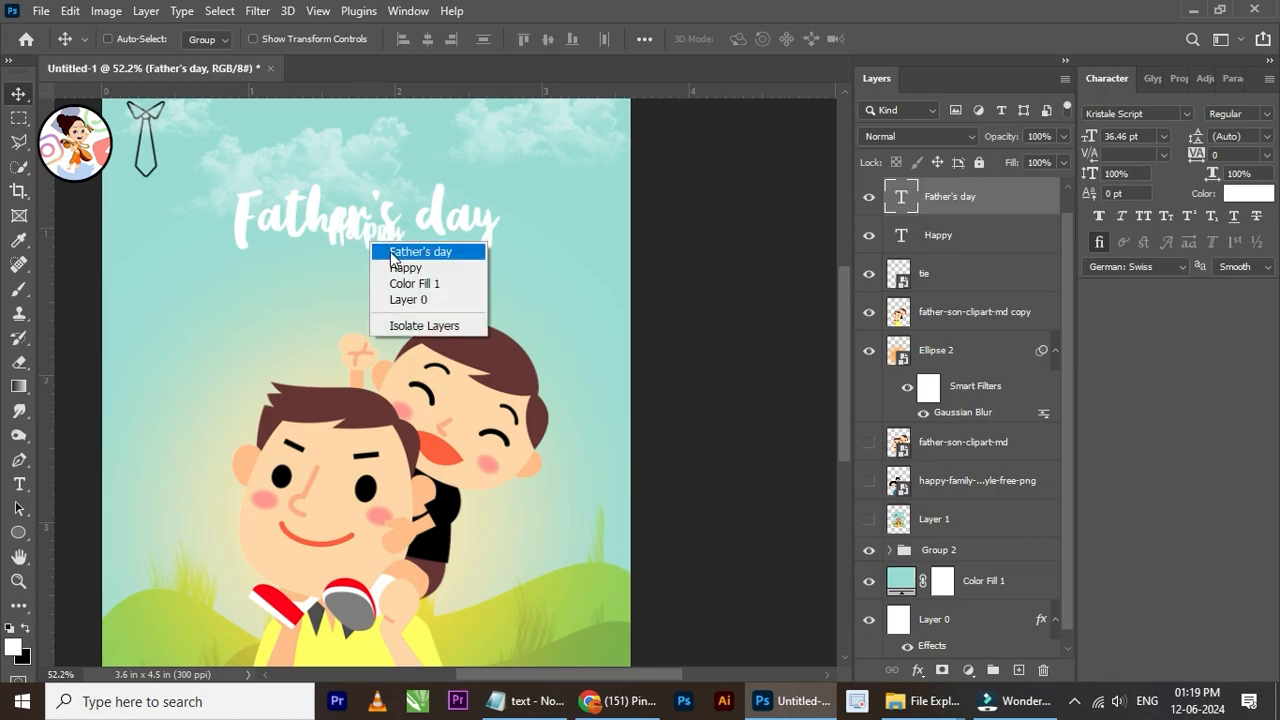
pyautogui.click(402, 267)
pyautogui.moveTo(395, 260); pyautogui.dragTo(436, 170)
pyautogui.scroll(2, 347, 177)
pyautogui.scroll(-3, 465, 205)
pyautogui.scroll(4, 400, 180)
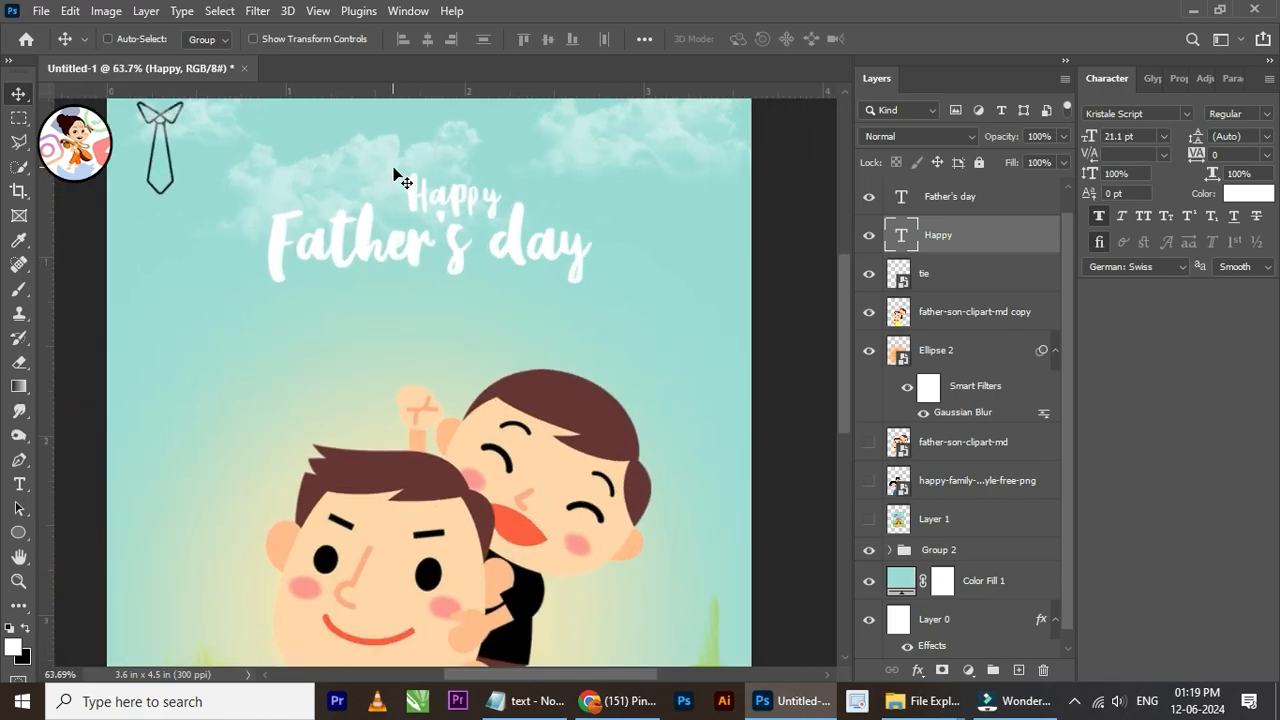
pyautogui.moveTo(527, 275); pyautogui.dragTo(404, 251)
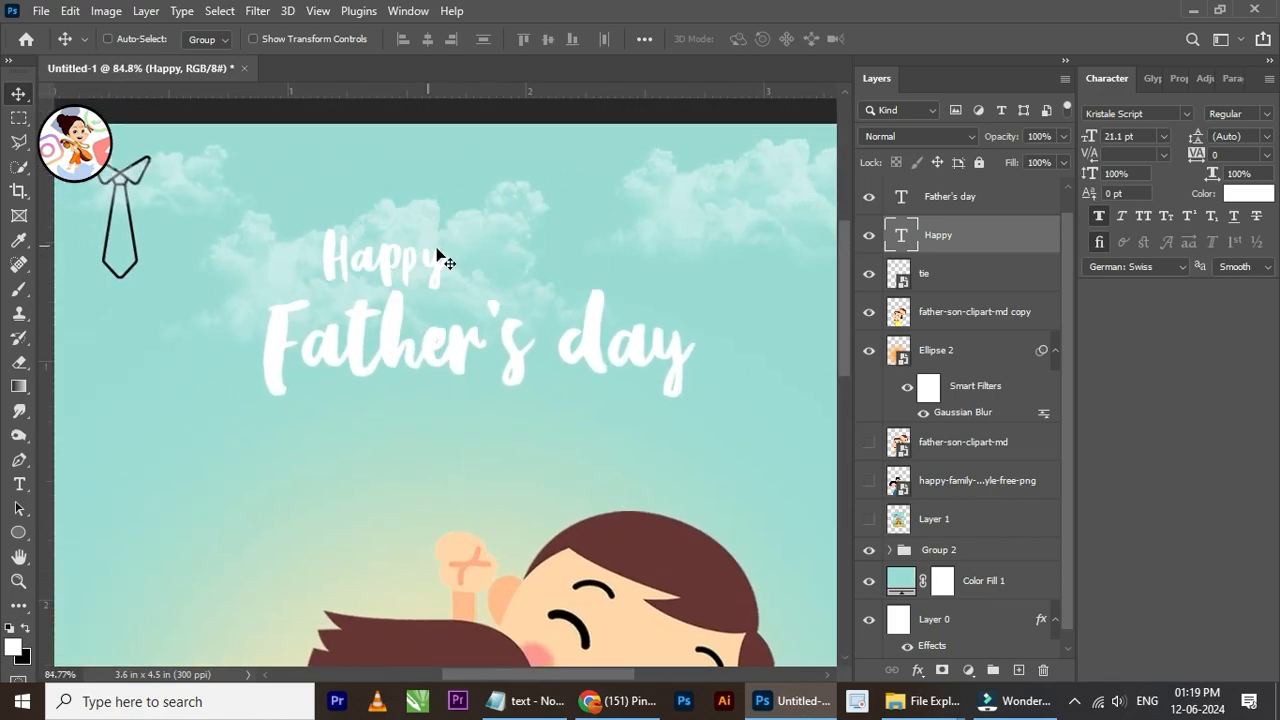
# Step: Scale the "Happy" text up to about 27.97 pt above "Father's day"
pyautogui.scroll(-1, 443, 257)
pyautogui.press('ctrl')
pyautogui.hotkey('ctrl', 't')
pyautogui.moveTo(446, 286); pyautogui.dragTo(484, 319)
pyautogui.click(928, 39)
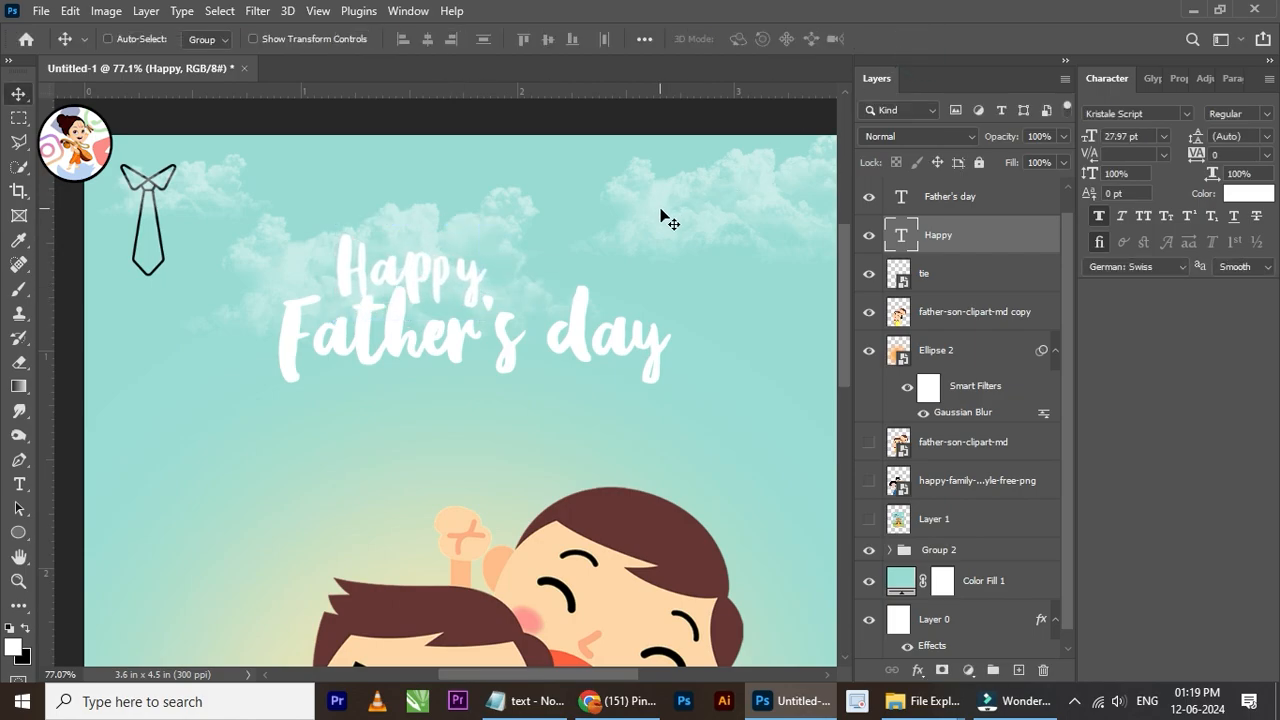
# Step: Recolor the "Father's day" text with a green sampled from the front hill
pyautogui.scroll(-2, 598, 229)
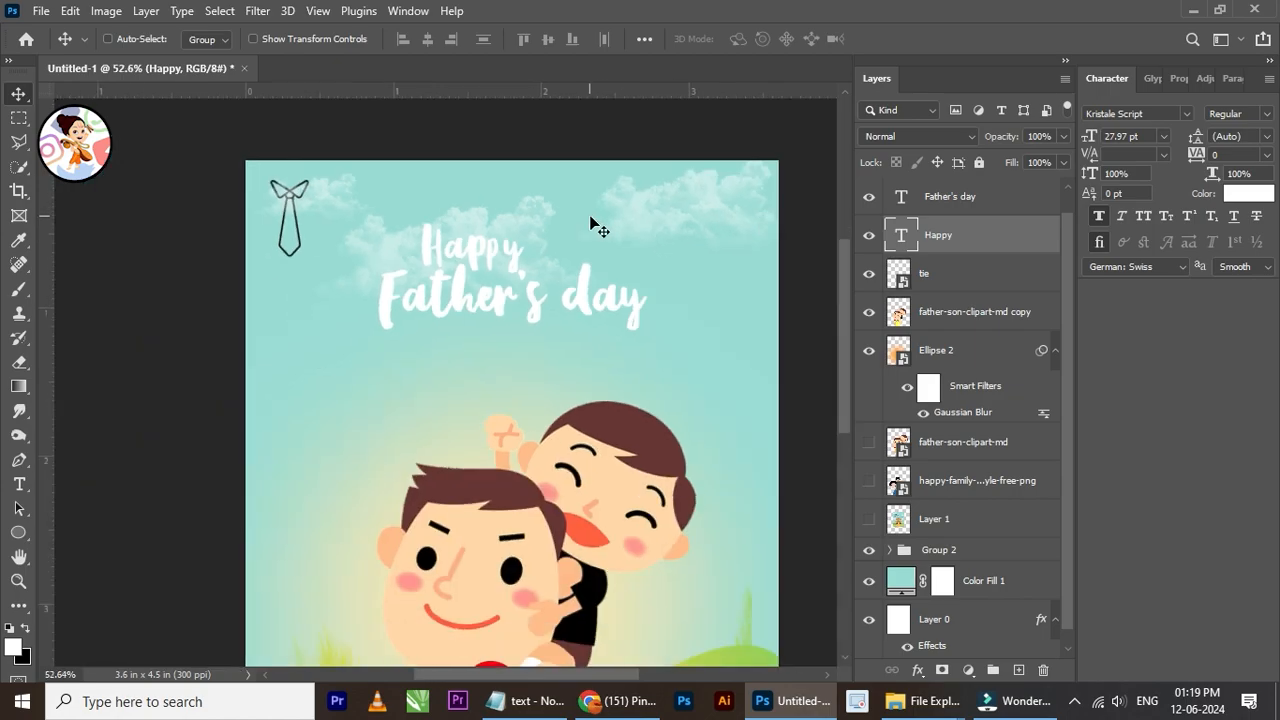
pyautogui.scroll(-2, 586, 284)
pyautogui.scroll(1, 640, 342)
pyautogui.moveTo(554, 310); pyautogui.dragTo(436, 266)
pyautogui.rightClick(467, 234)
pyautogui.click(522, 241)
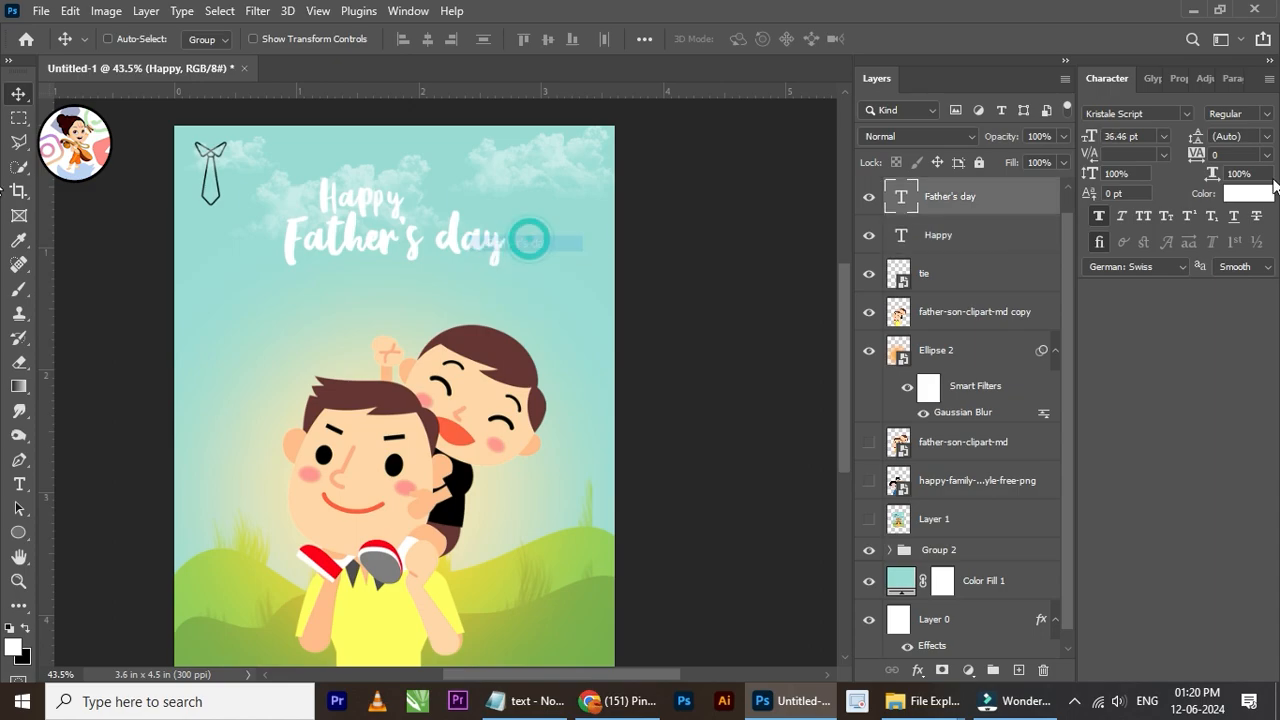
pyautogui.click(1229, 197)
pyautogui.click(552, 614)
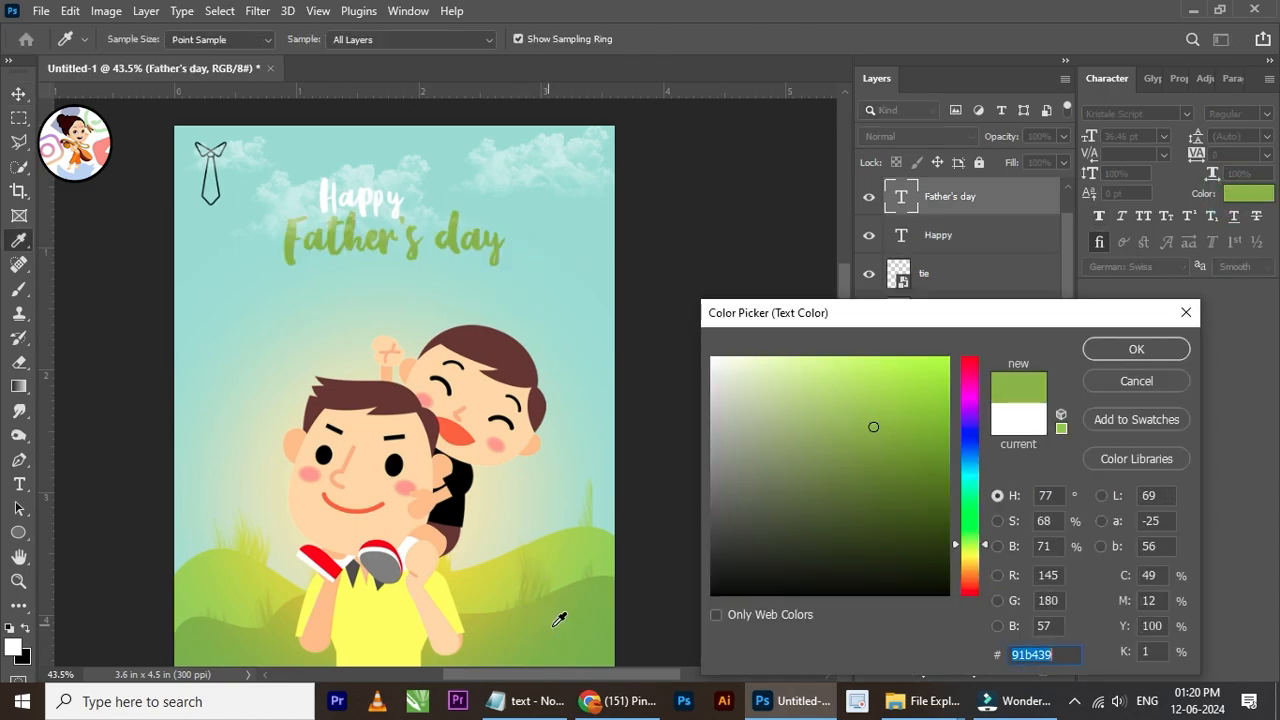
pyautogui.click(1110, 351)
# Step: Place Group 3 directly below the "Happy" text layer, keeping both text layers outside the group
pyautogui.scroll(1, 958, 203)
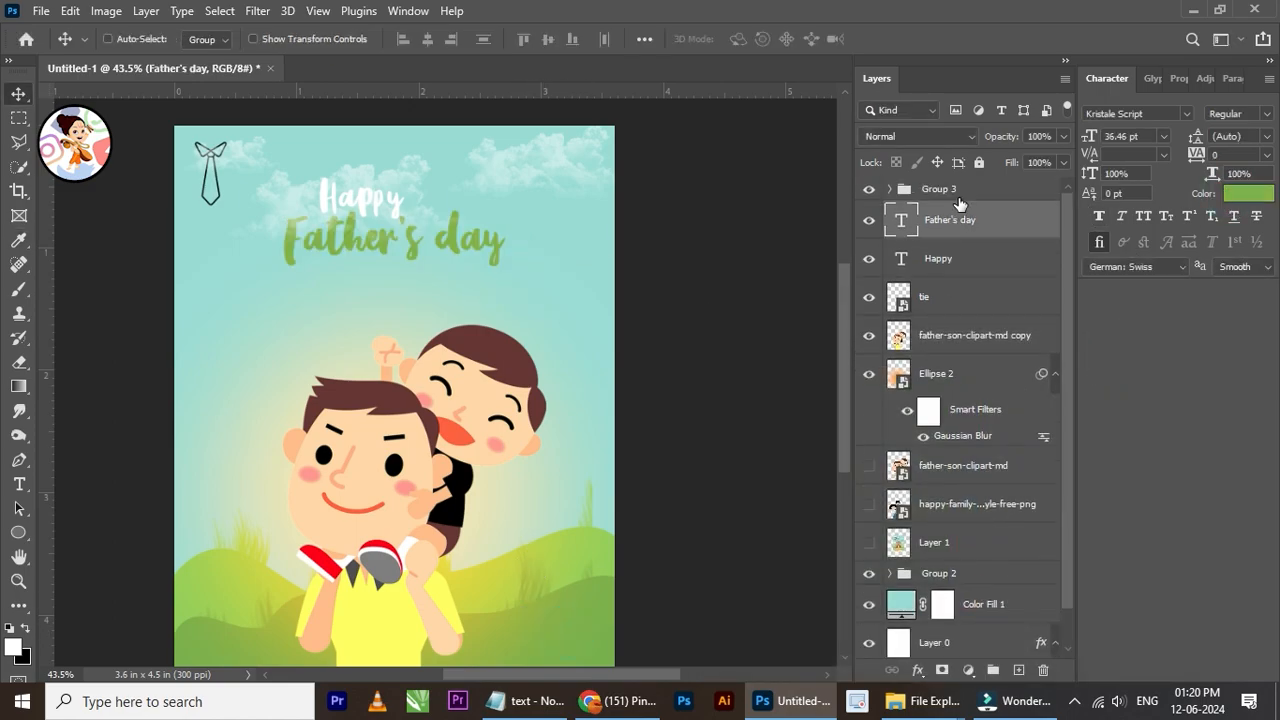
pyautogui.moveTo(963, 228); pyautogui.dragTo(972, 186)
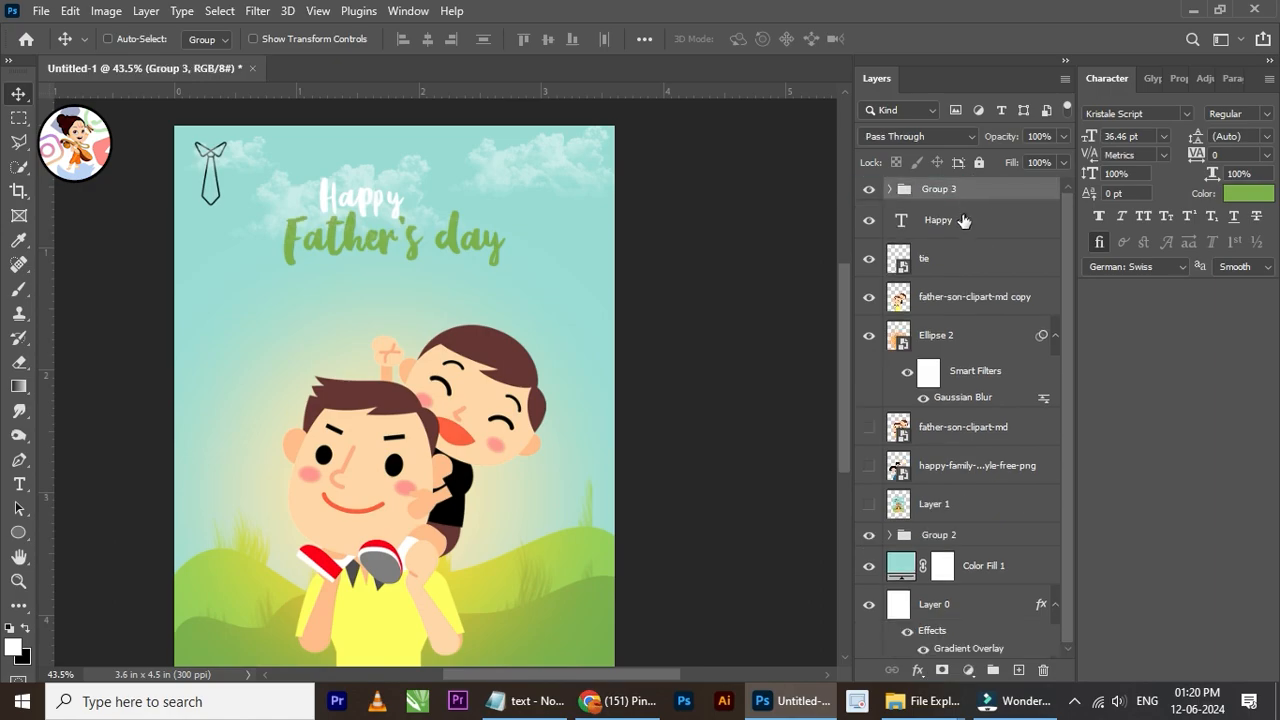
pyautogui.hotkey('ctrl', 'z')
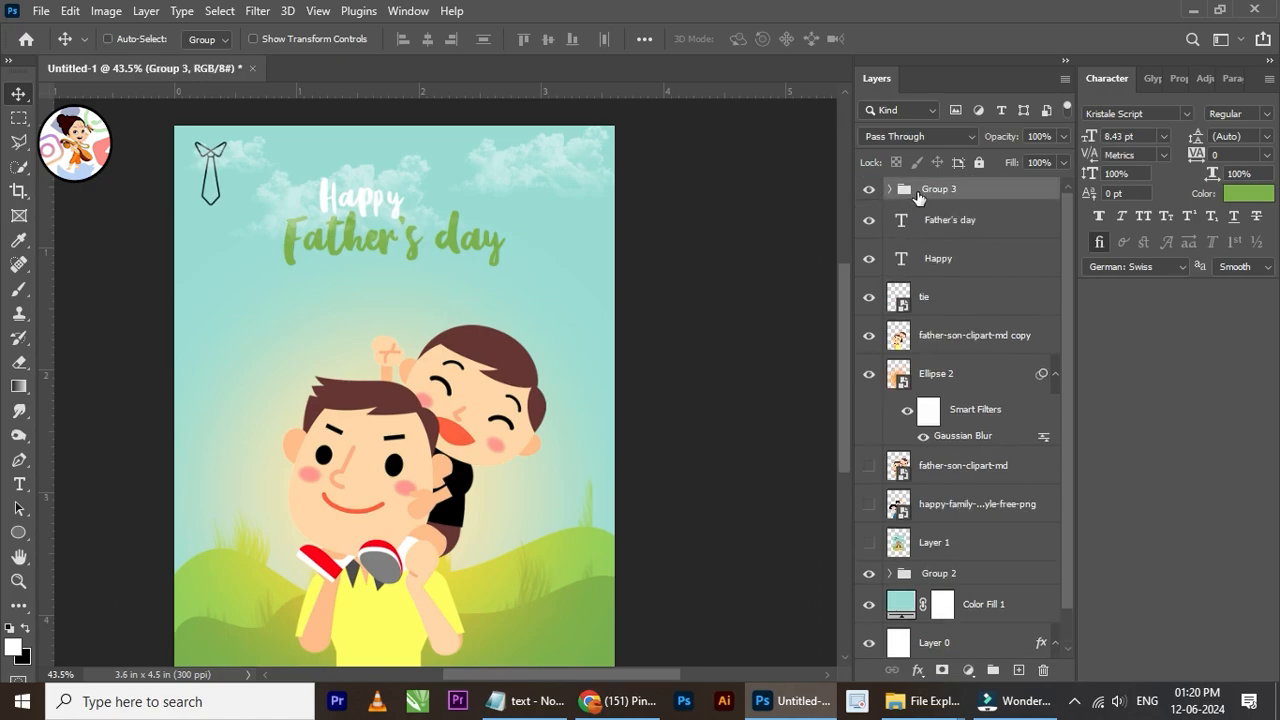
pyautogui.moveTo(955, 191); pyautogui.dragTo(973, 269)
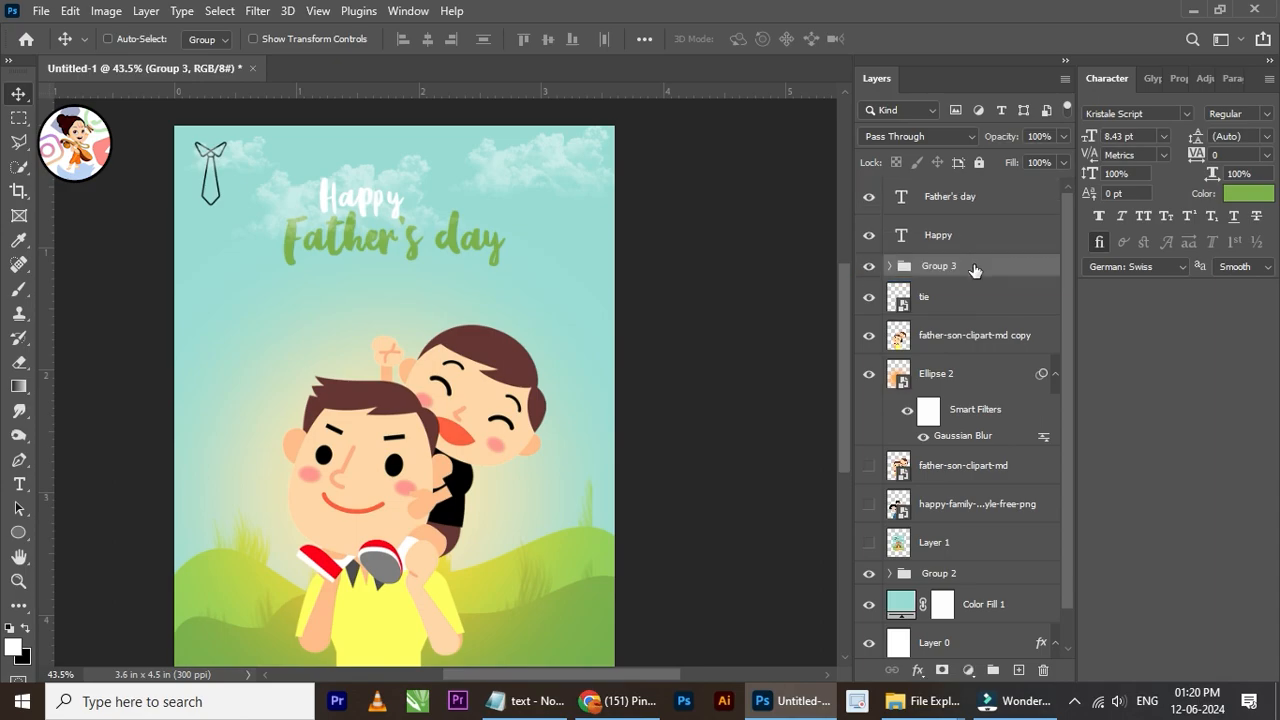
# Step: Recolor the "Father's day" text with the dark brown 603431 sampled from the son's hair
pyautogui.click(966, 205)
pyautogui.scroll(5, 480, 211)
pyautogui.scroll(-3, 431, 213)
pyautogui.scroll(-1, 436, 224)
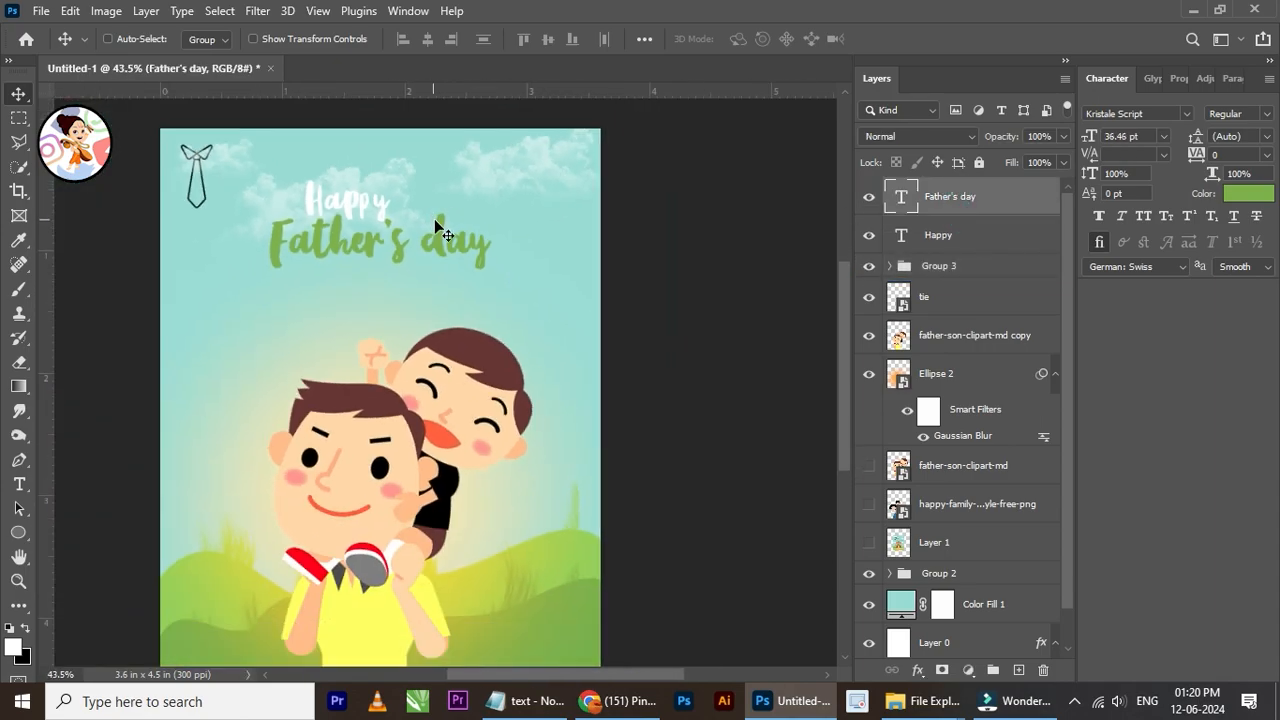
pyautogui.click(1242, 195)
pyautogui.moveTo(900, 504); pyautogui.dragTo(944, 556)
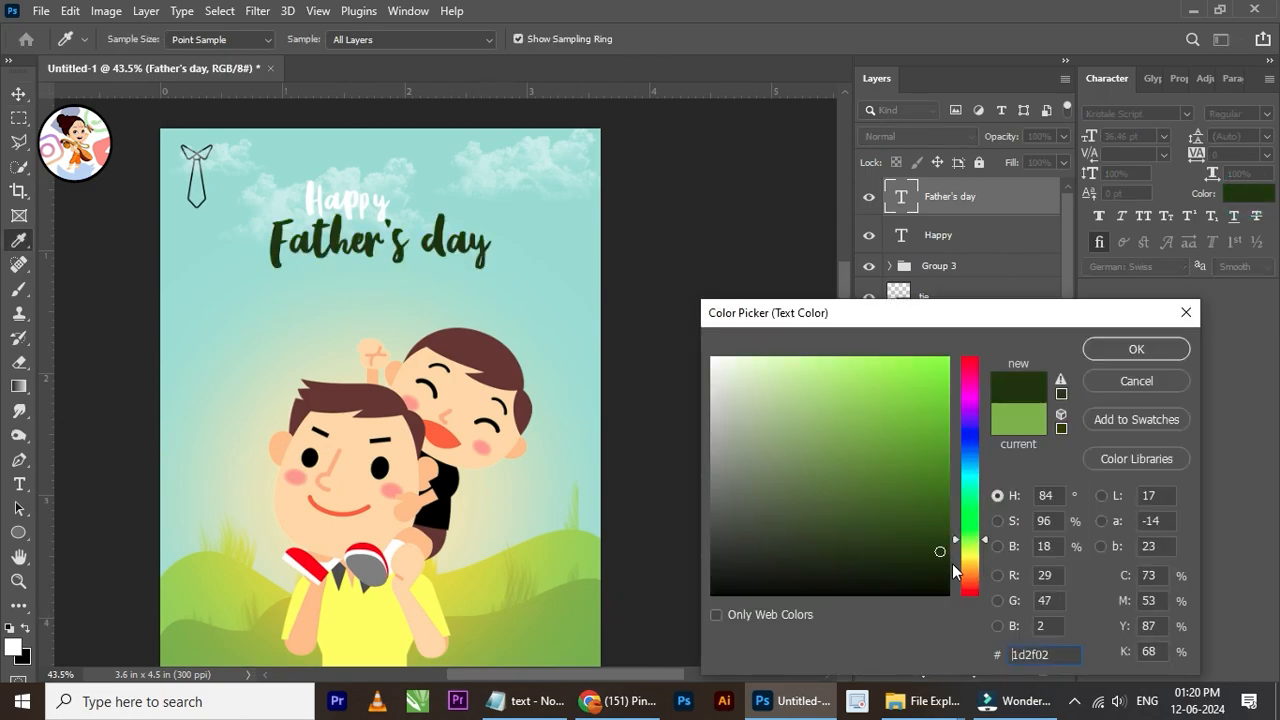
pyautogui.click(516, 379)
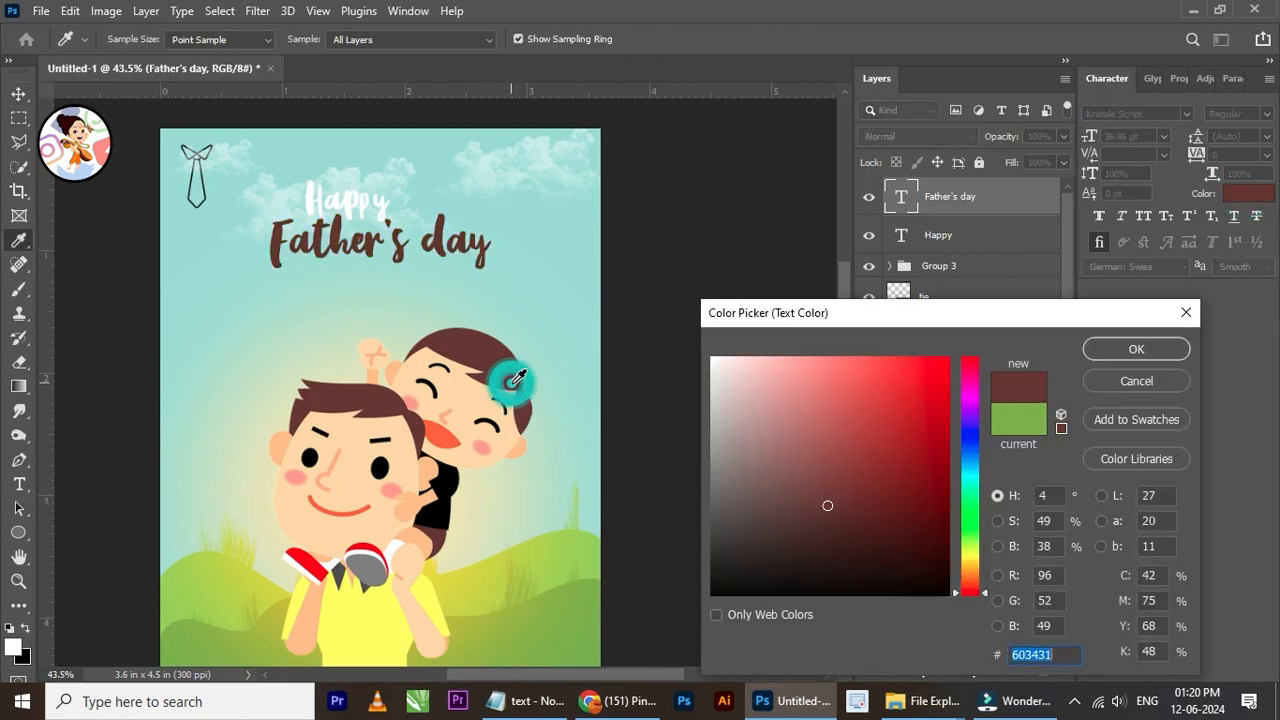
pyautogui.click(1134, 350)
# Step: Recolor the "Happy" text with the black 000000 sampled from the son's shirt
pyautogui.scroll(-3, 390, 215)
pyautogui.scroll(4, 390, 215)
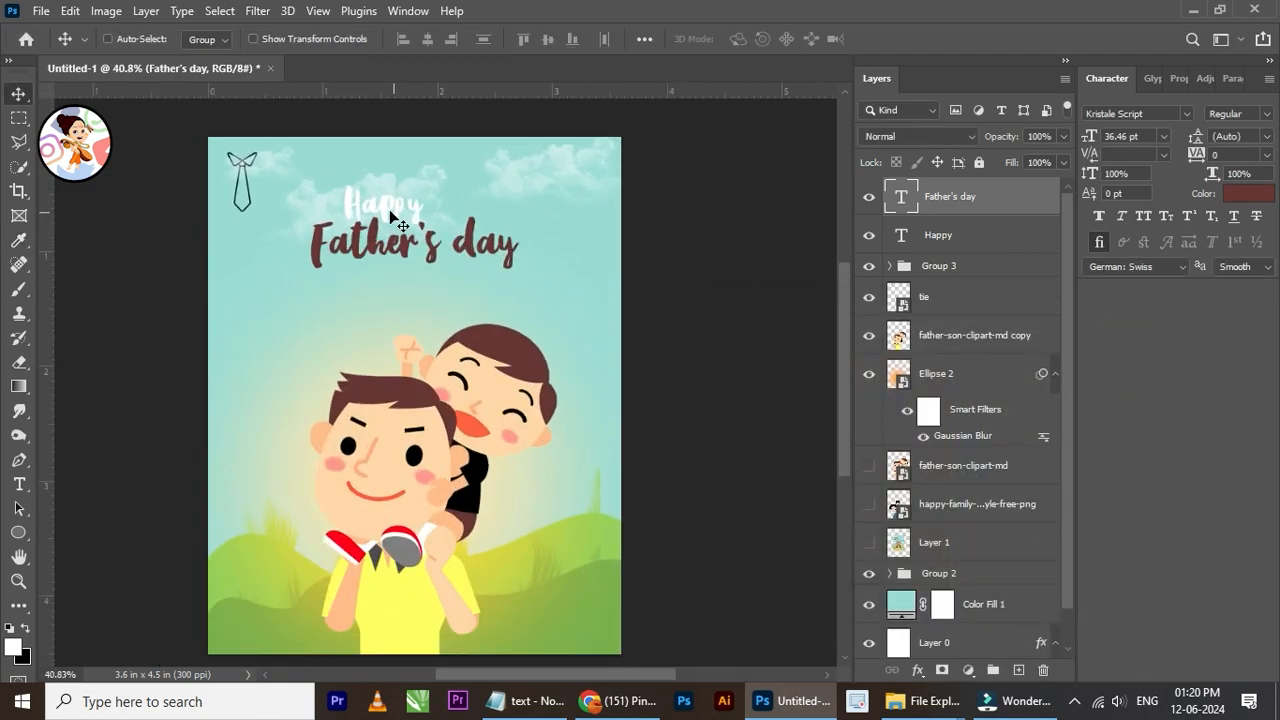
pyautogui.rightClick(390, 215)
pyautogui.click(425, 217)
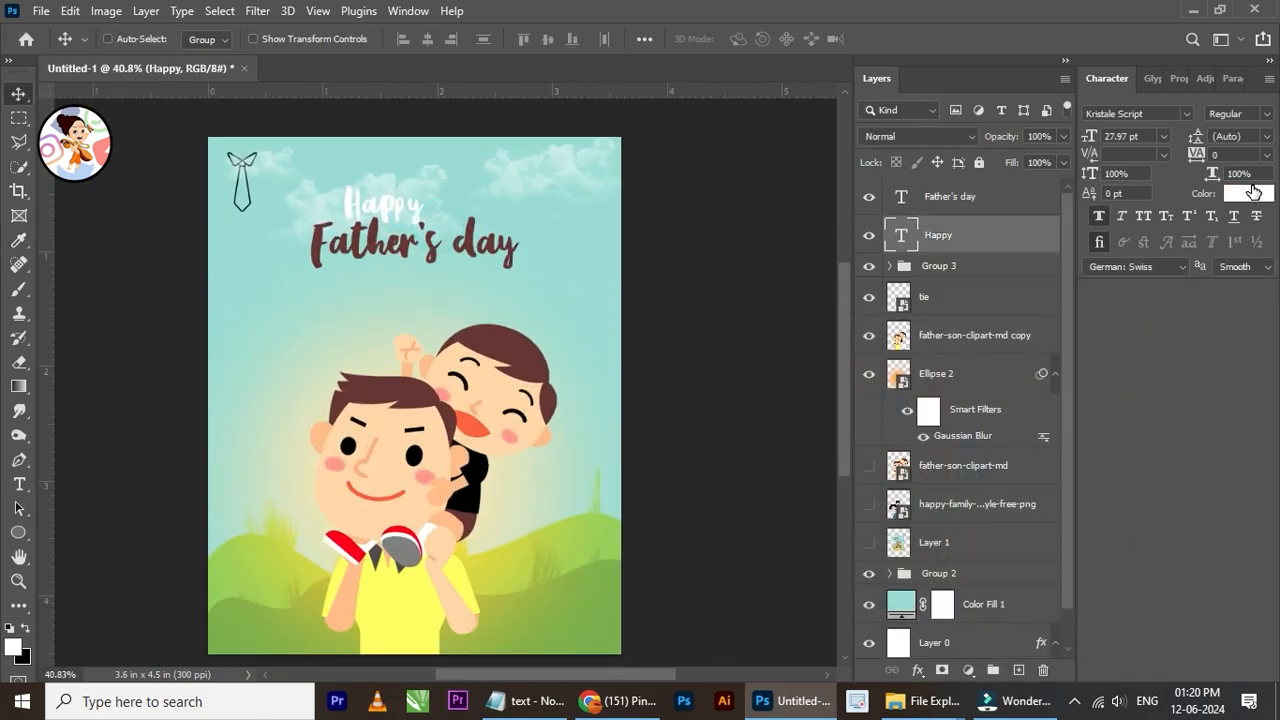
pyautogui.click(1250, 193)
pyautogui.click(481, 482)
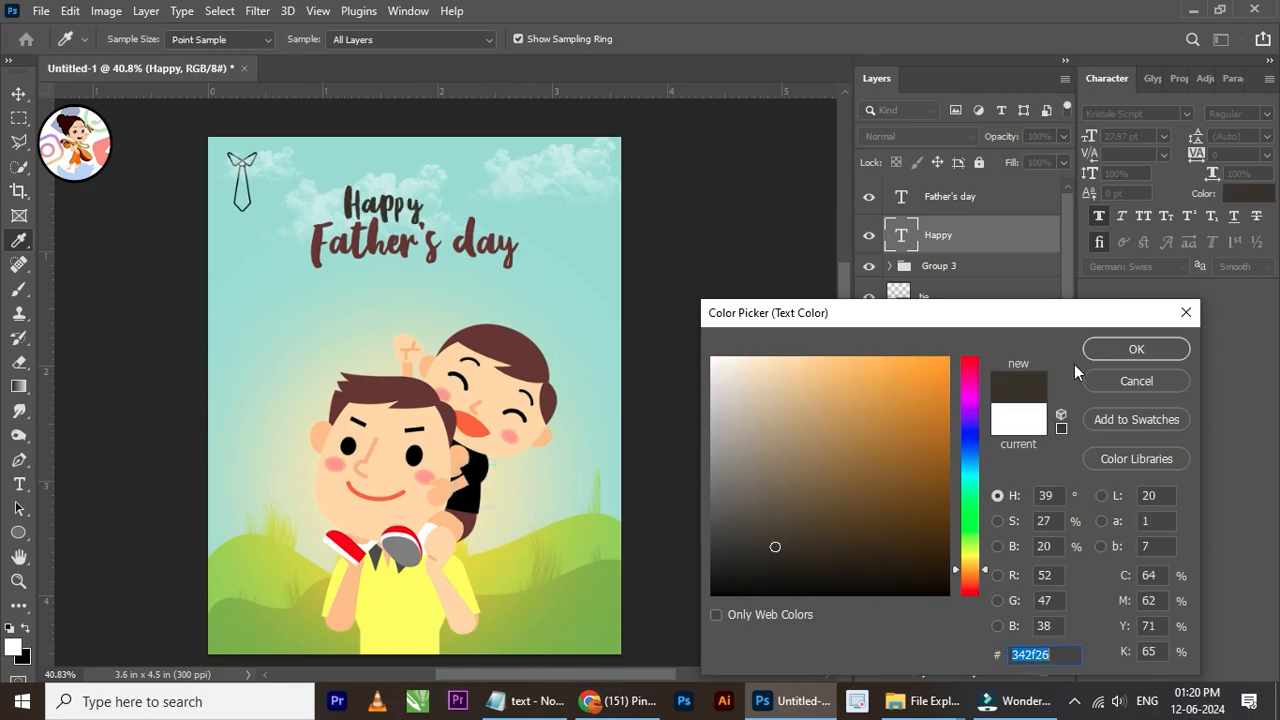
pyautogui.click(477, 490)
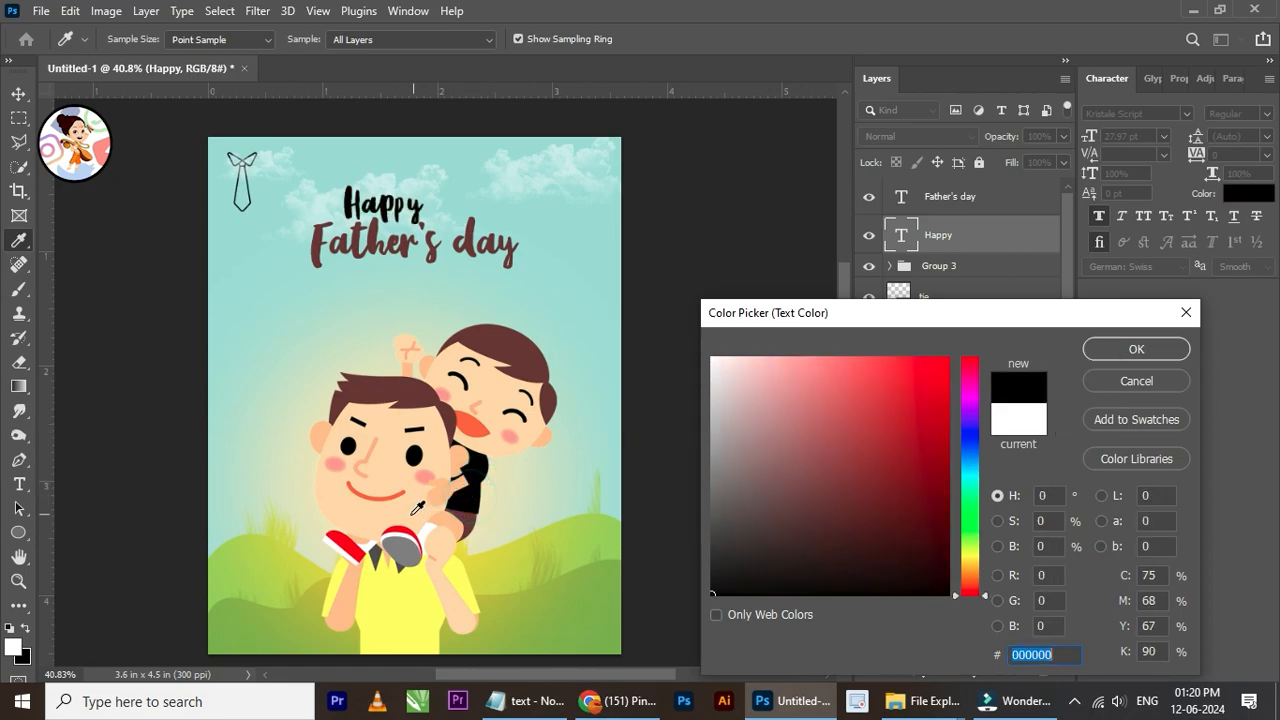
pyautogui.click(350, 537)
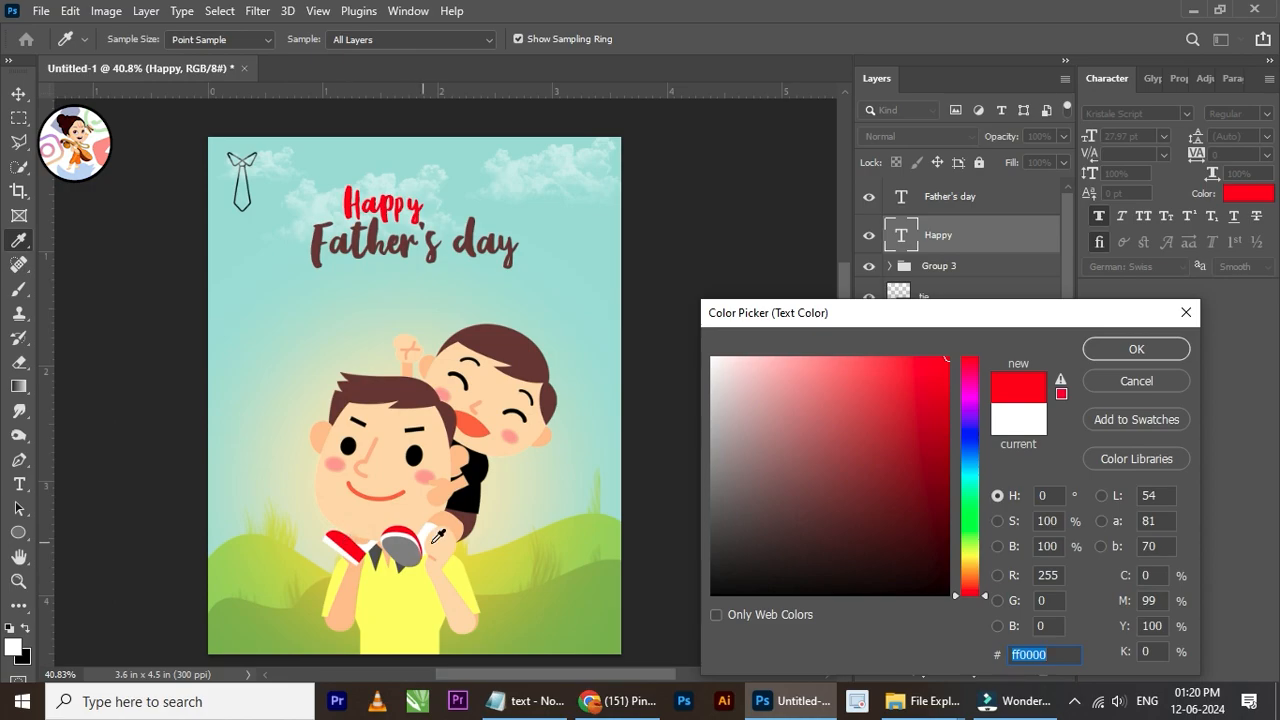
pyautogui.click(466, 497)
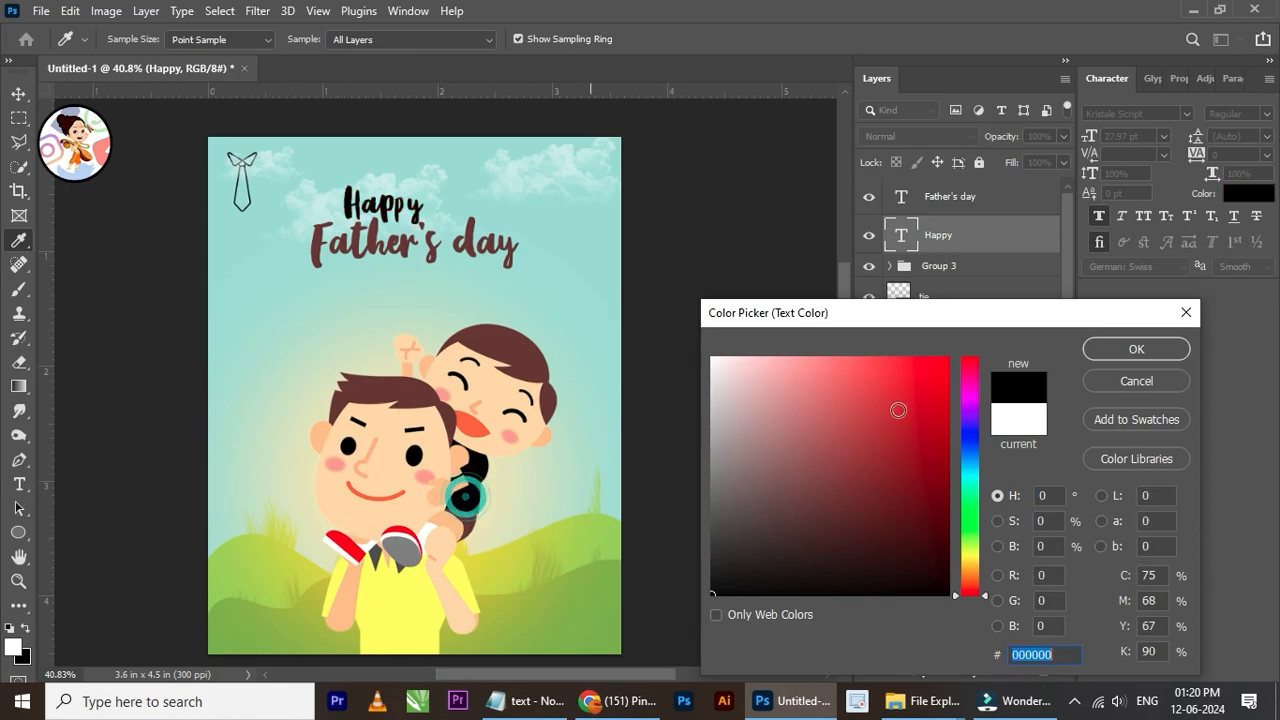
pyautogui.click(1118, 350)
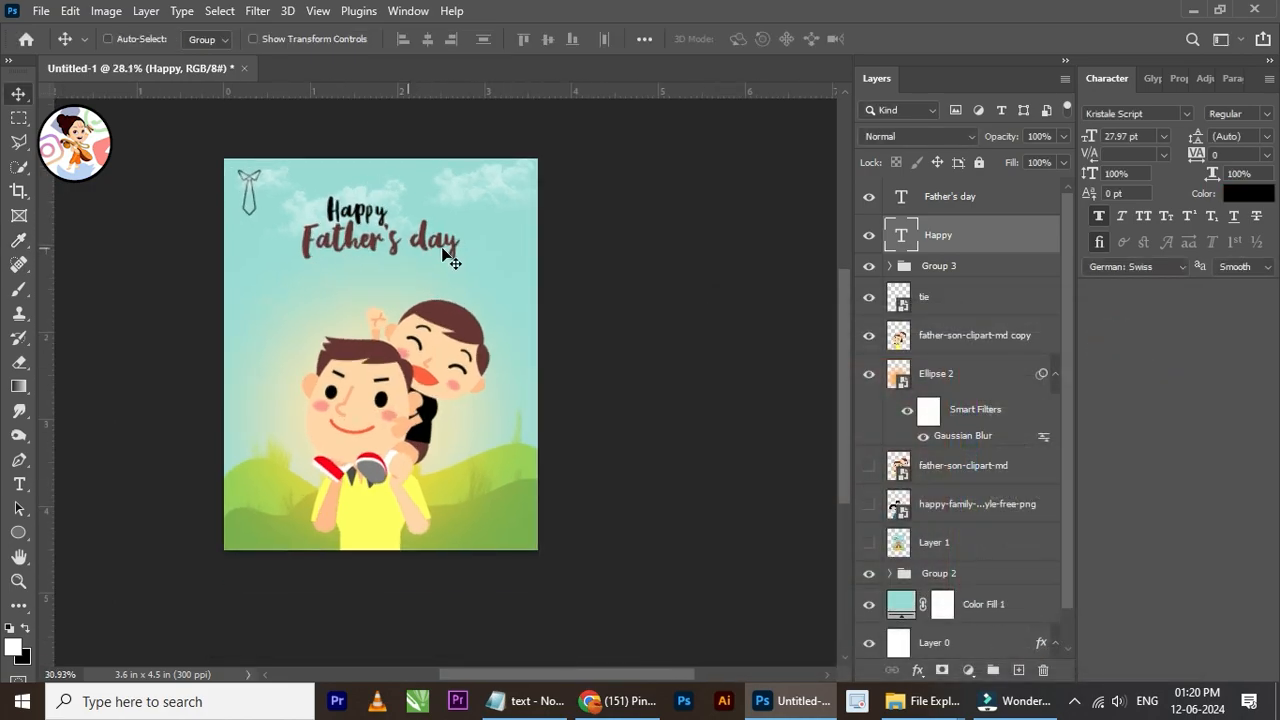
# Step: Group the "Happy" and "Father's day" text layers and scale the group up slightly, bringing "Father's day" to 38.5 pt
pyautogui.keyDown('shift'); pyautogui.click(968, 206); pyautogui.keyUp('shift')
pyautogui.hotkey('ctrl', 'g')
pyautogui.scroll(2, 400, 241)
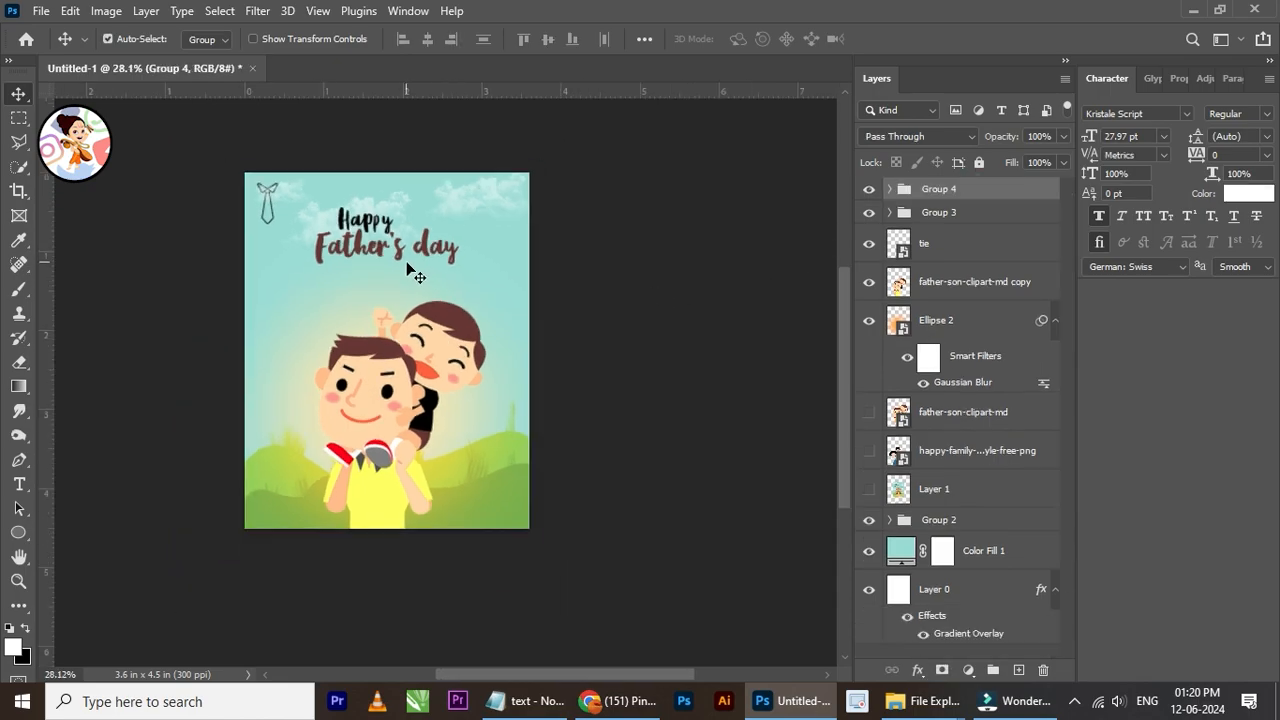
pyautogui.scroll(1, 401, 243)
pyautogui.hotkey('ctrl', 't')
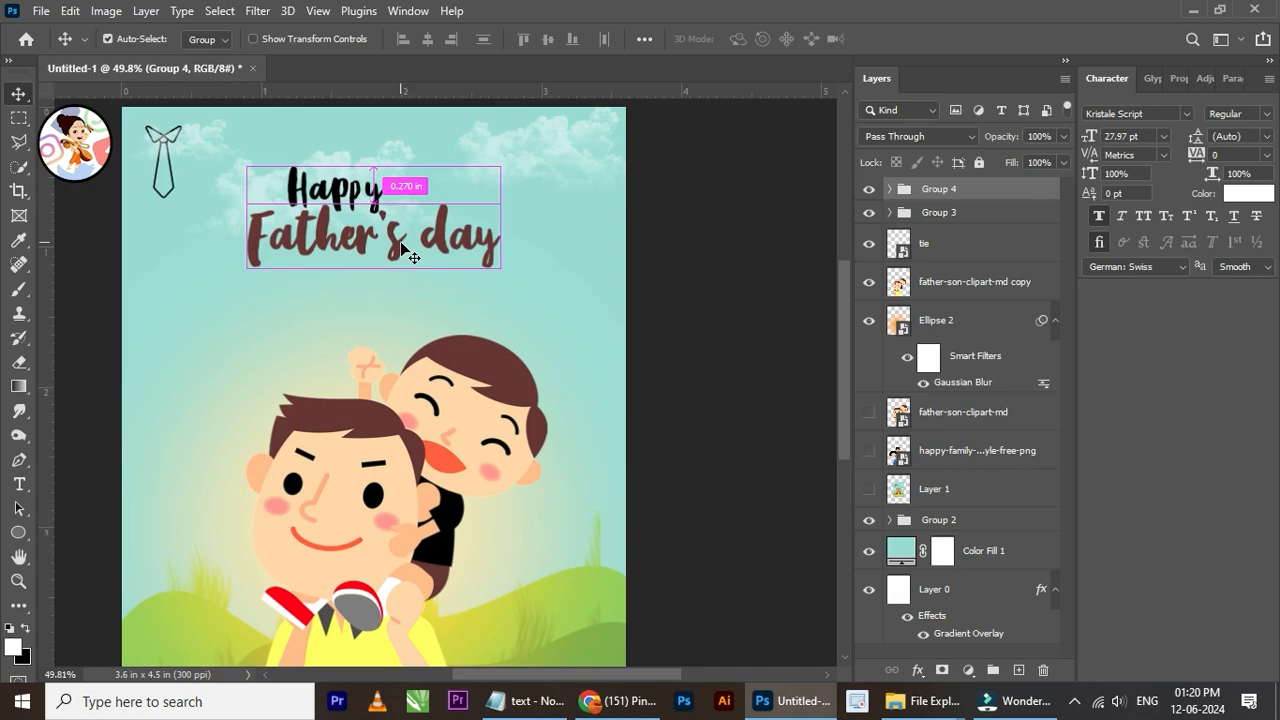
pyautogui.moveTo(496, 267); pyautogui.dragTo(514, 273)
pyautogui.click(928, 39)
# Step: Apply faux bold to the "Father's day" text
pyautogui.rightClick(477, 252)
pyautogui.click(530, 275)
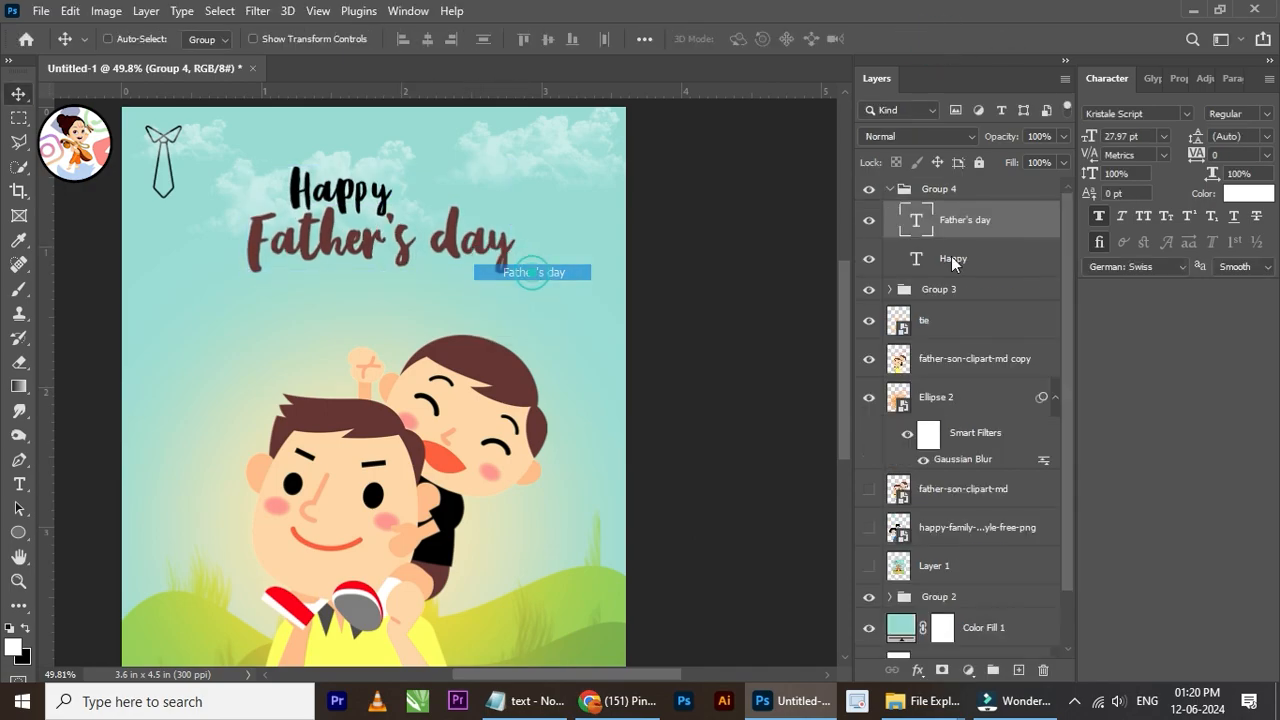
pyautogui.click(1099, 216)
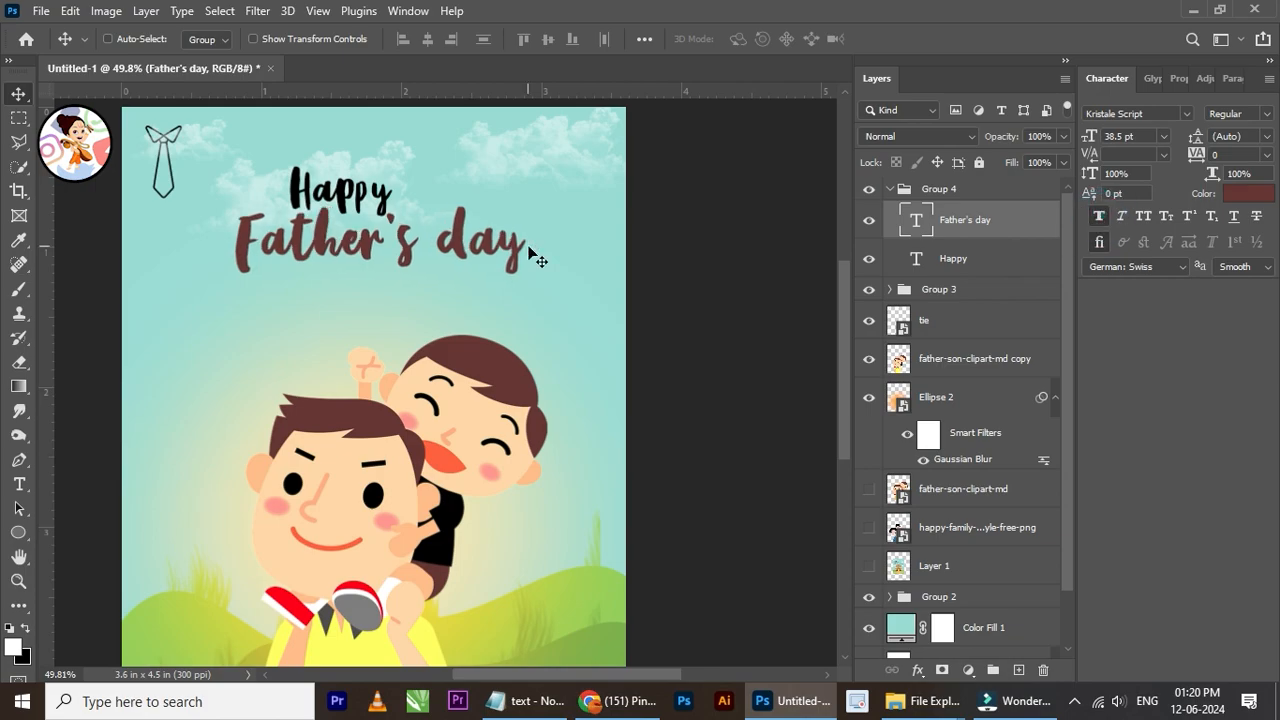
pyautogui.scroll(-2, 357, 249)
pyautogui.scroll(4, 380, 228)
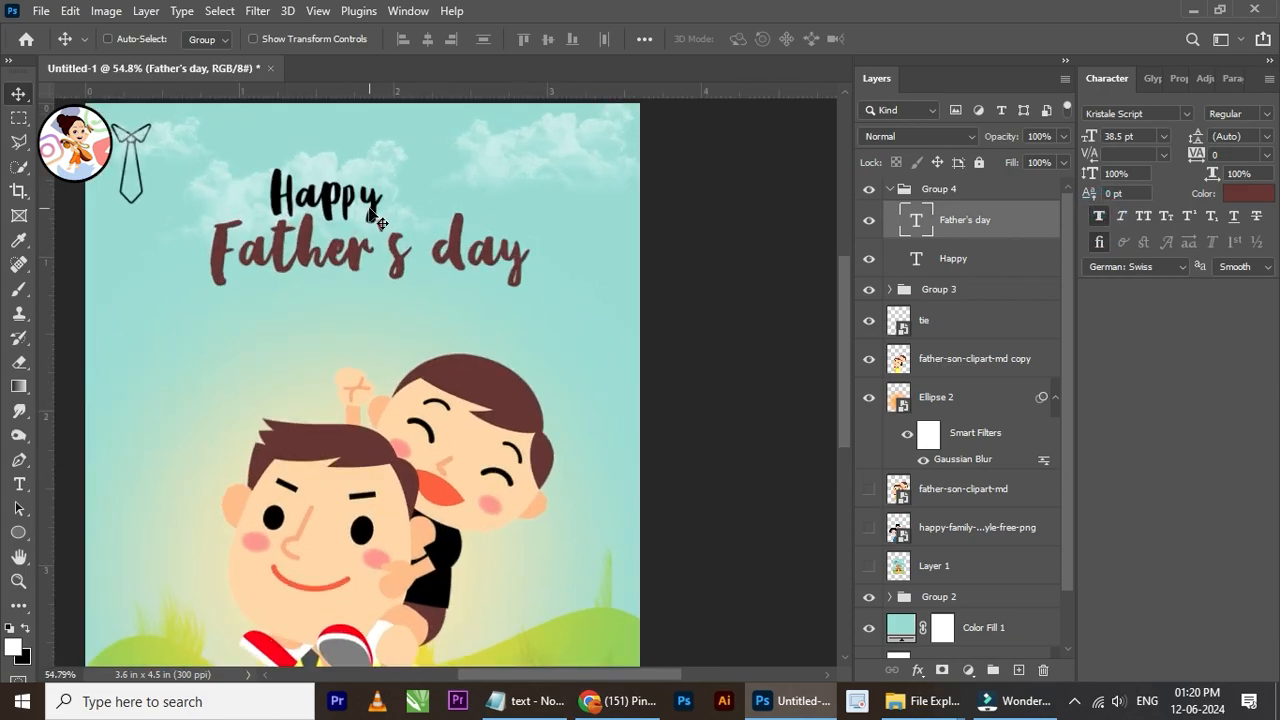
# Step: Nudge the "Happy" text slightly left above "Father's day" and collapse Group 4
pyautogui.rightClick(369, 207)
pyautogui.click(415, 233)
pyautogui.hotkey('shift', 'Left')
pyautogui.hotkey('shift', 'Left')
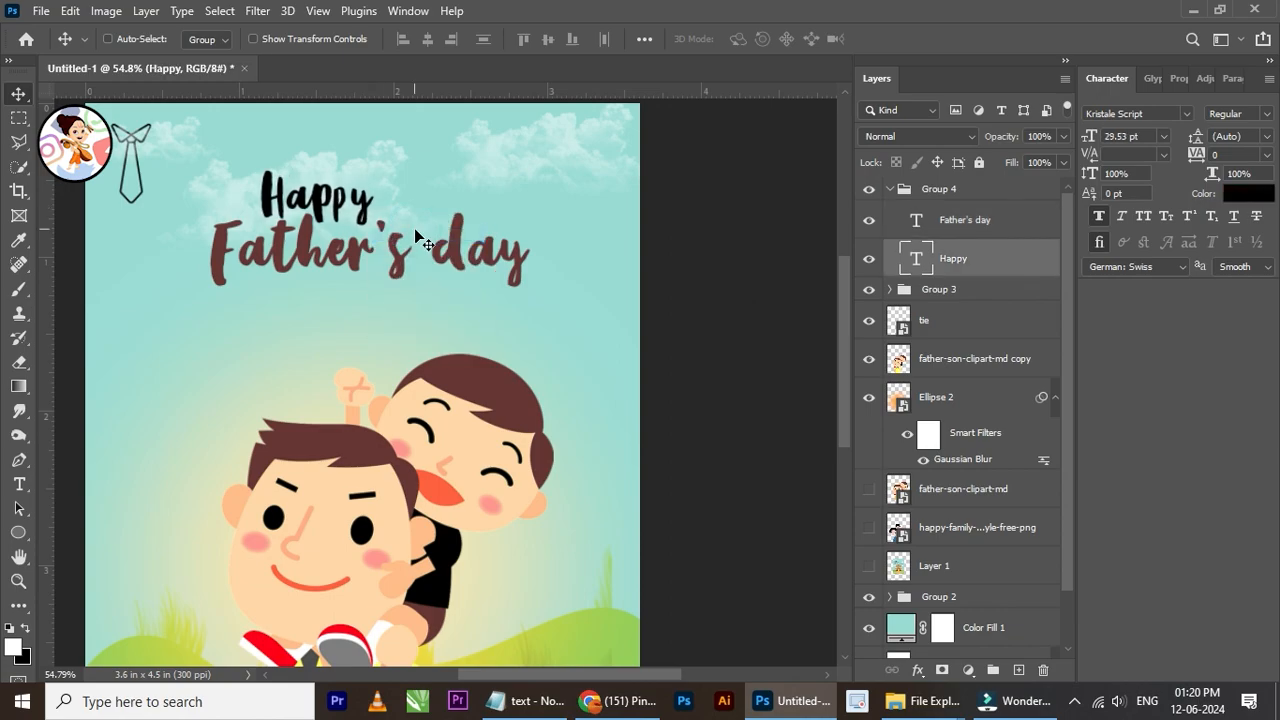
pyautogui.scroll(-5, 420, 240)
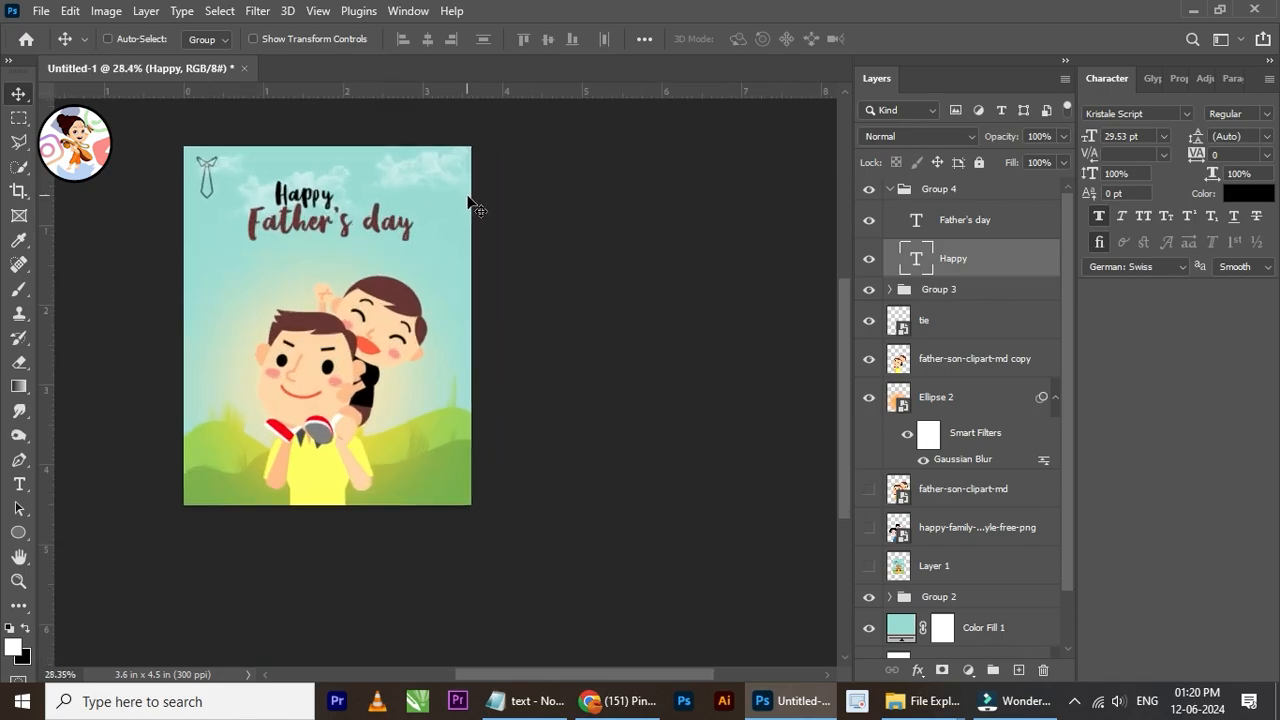
pyautogui.click(892, 192)
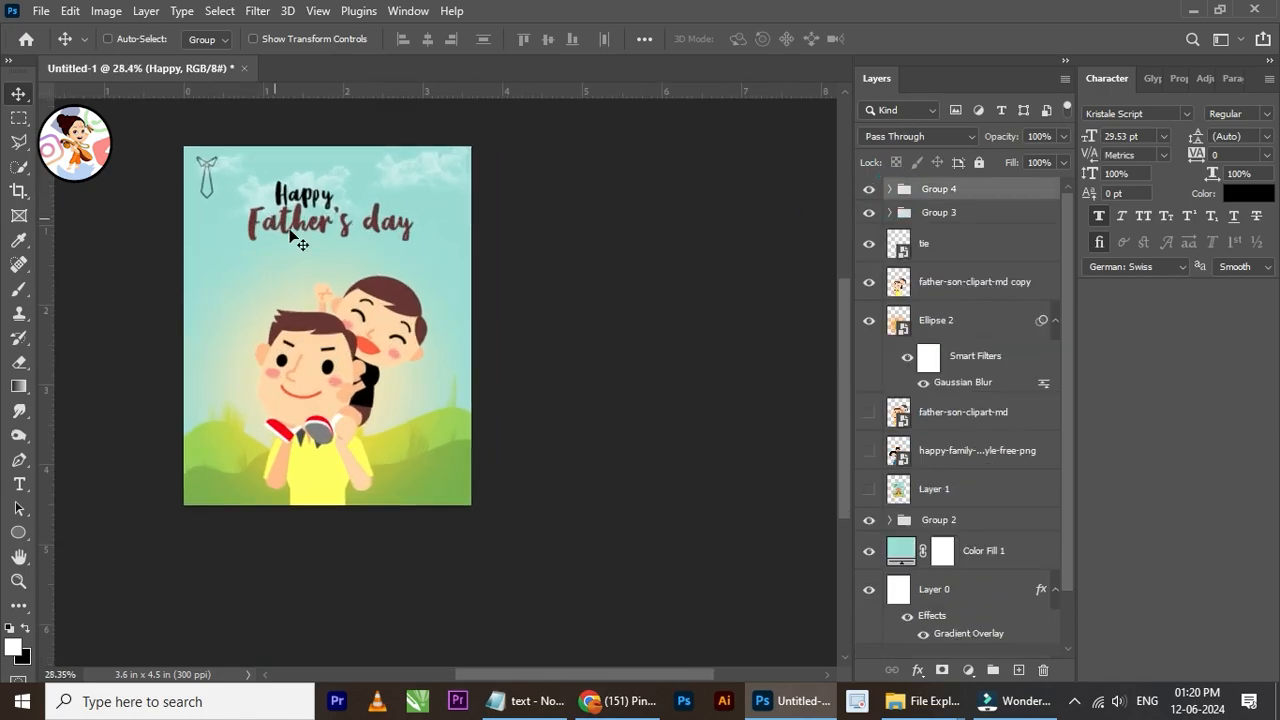
pyautogui.scroll(3, 365, 232)
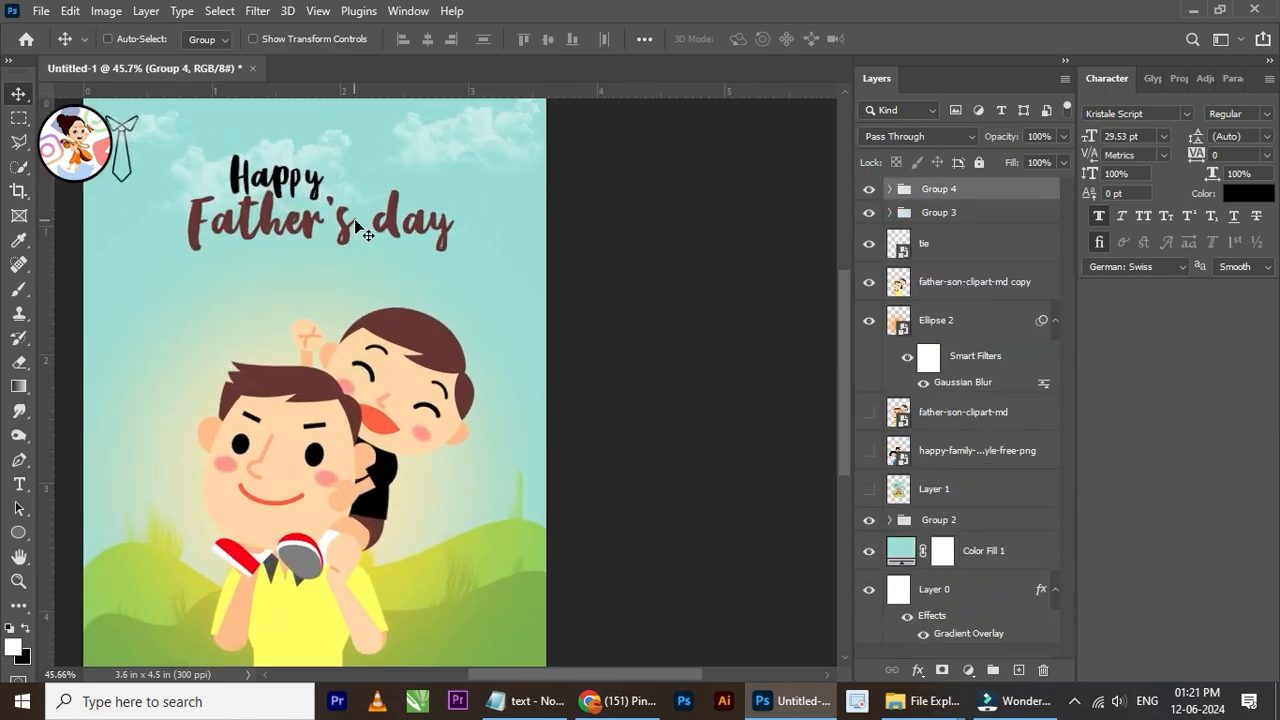
# Step: Switch to Chrome to examine the Father's Day reference poster on Pinterest and return to the Photoshop document
pyautogui.click(603, 702)
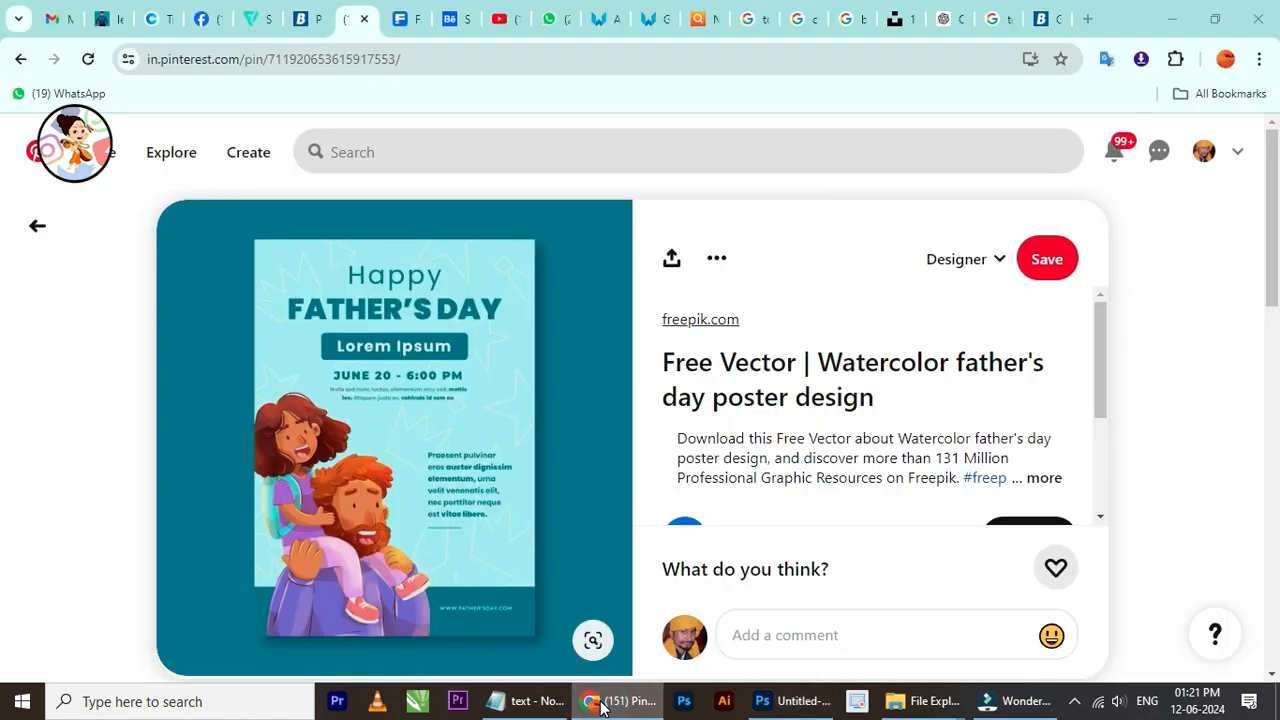
pyautogui.click(603, 702)
pyautogui.scroll(-1, 370, 230)
pyautogui.scroll(1, 358, 216)
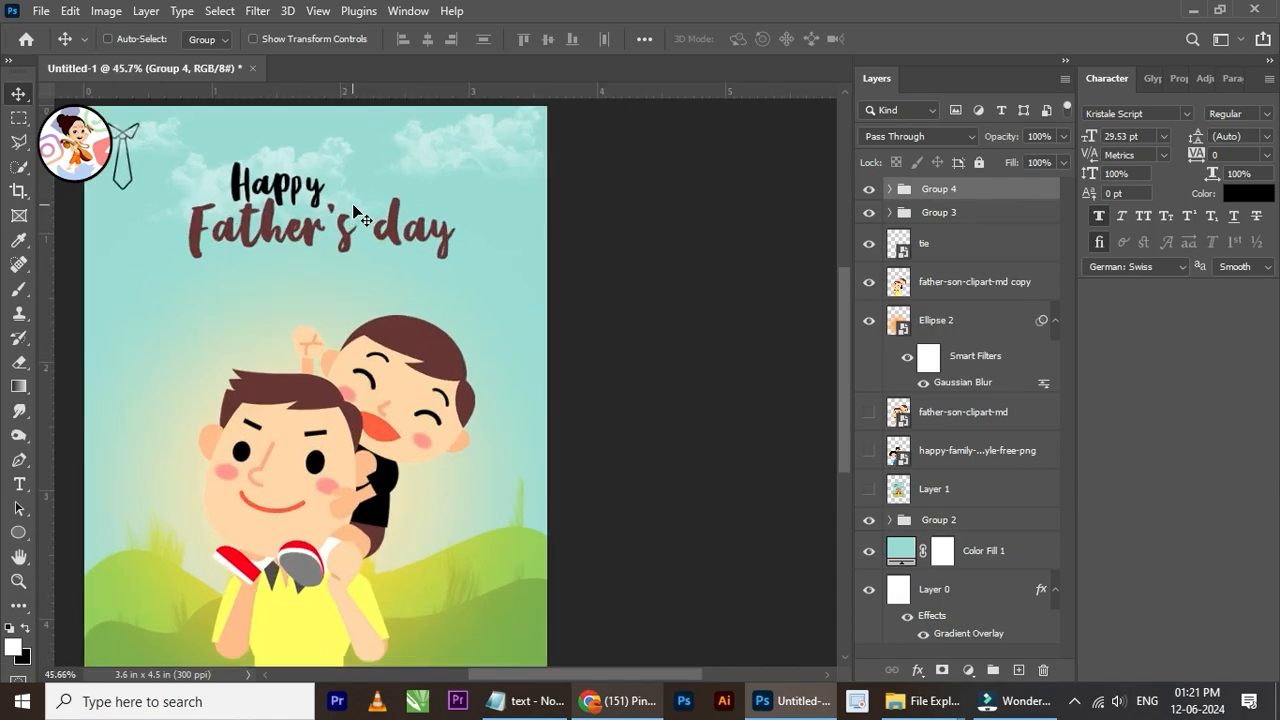
# Step: Change the lowercase "d" of "day" in the "Father's day" text to a capital "D"
pyautogui.click(20, 485)
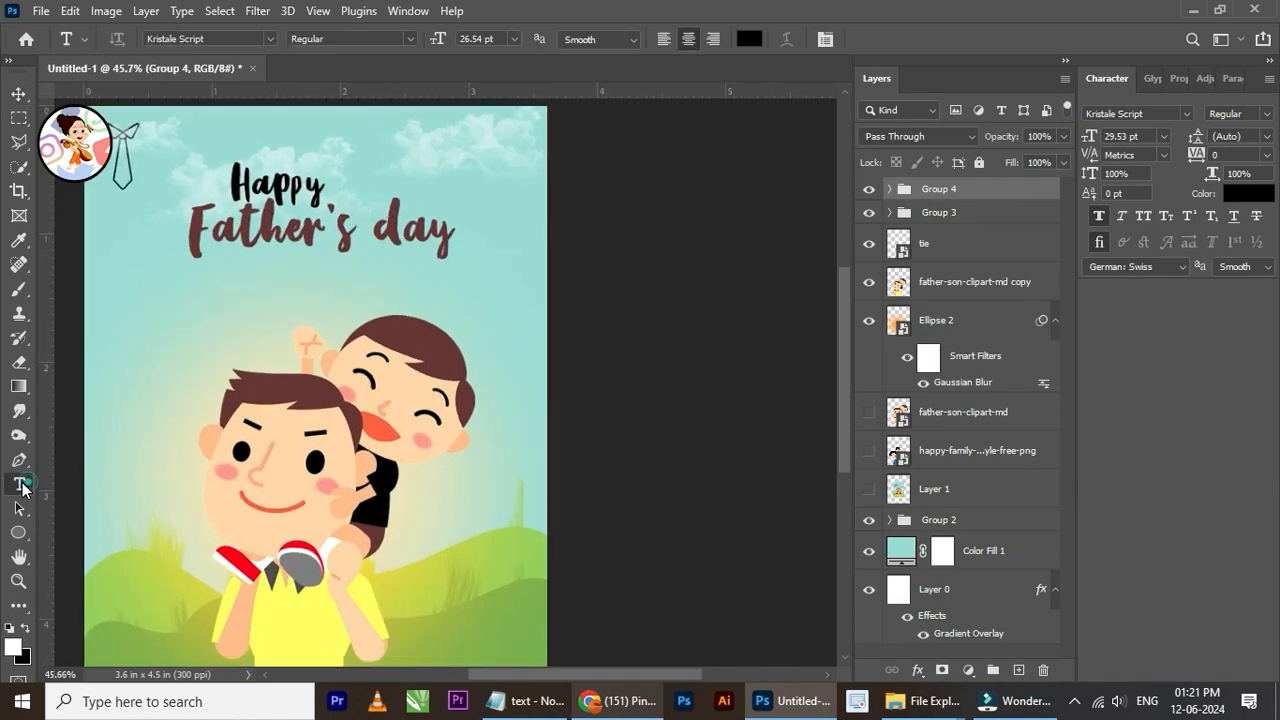
pyautogui.click(410, 230)
pyautogui.moveTo(410, 230); pyautogui.dragTo(378, 230)
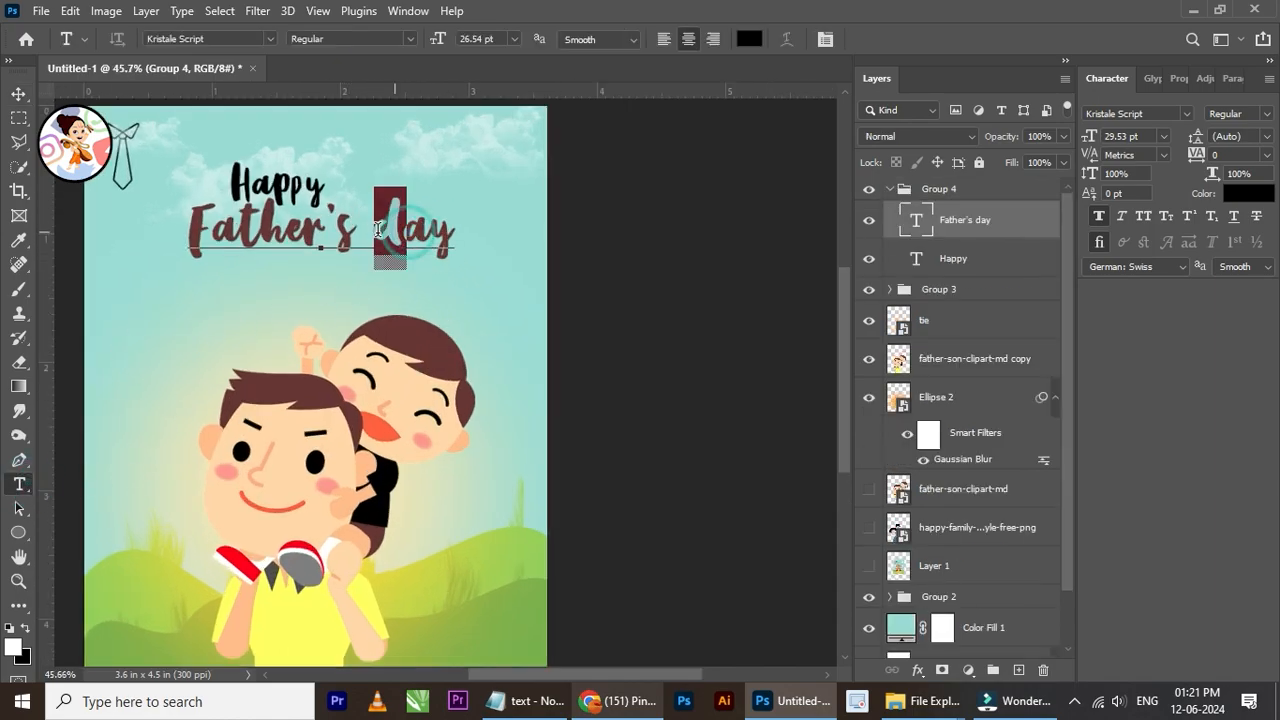
pyautogui.write('D')
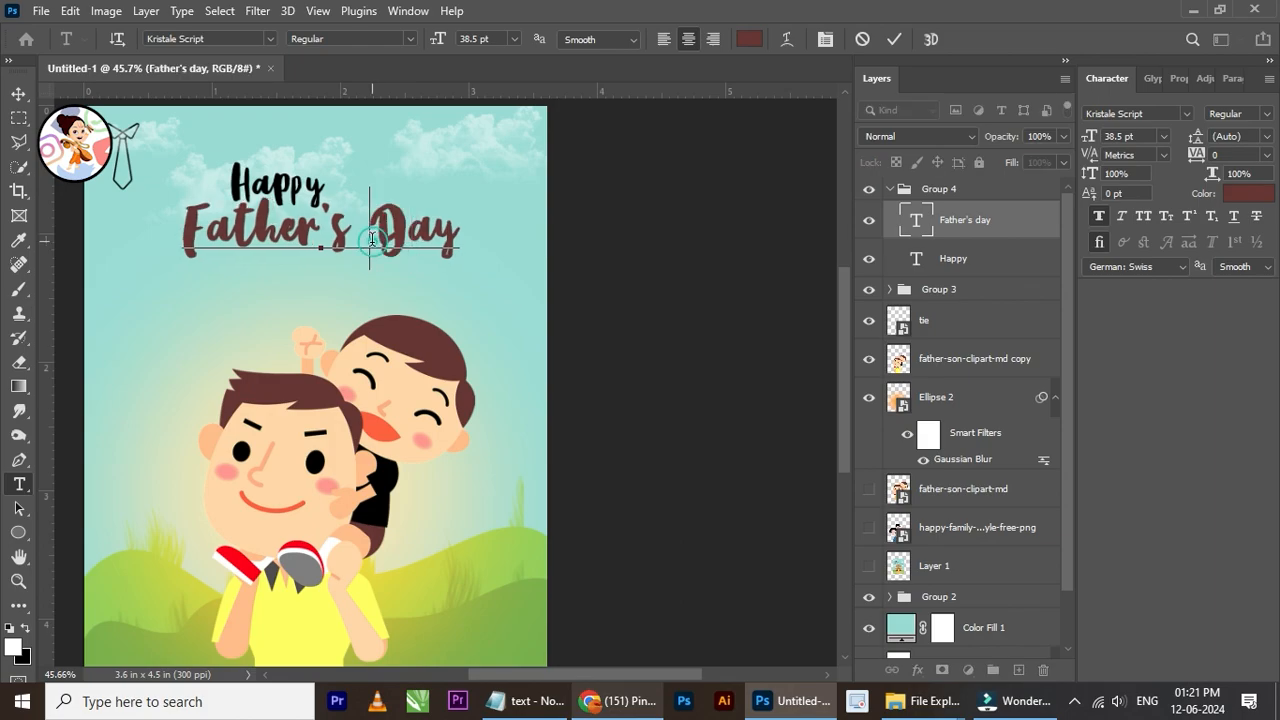
# Step: Delete the word "Day" from the second title line, leaving only "Father's"
pyautogui.moveTo(372, 240); pyautogui.dragTo(455, 232)
pyautogui.press('BackSpace')
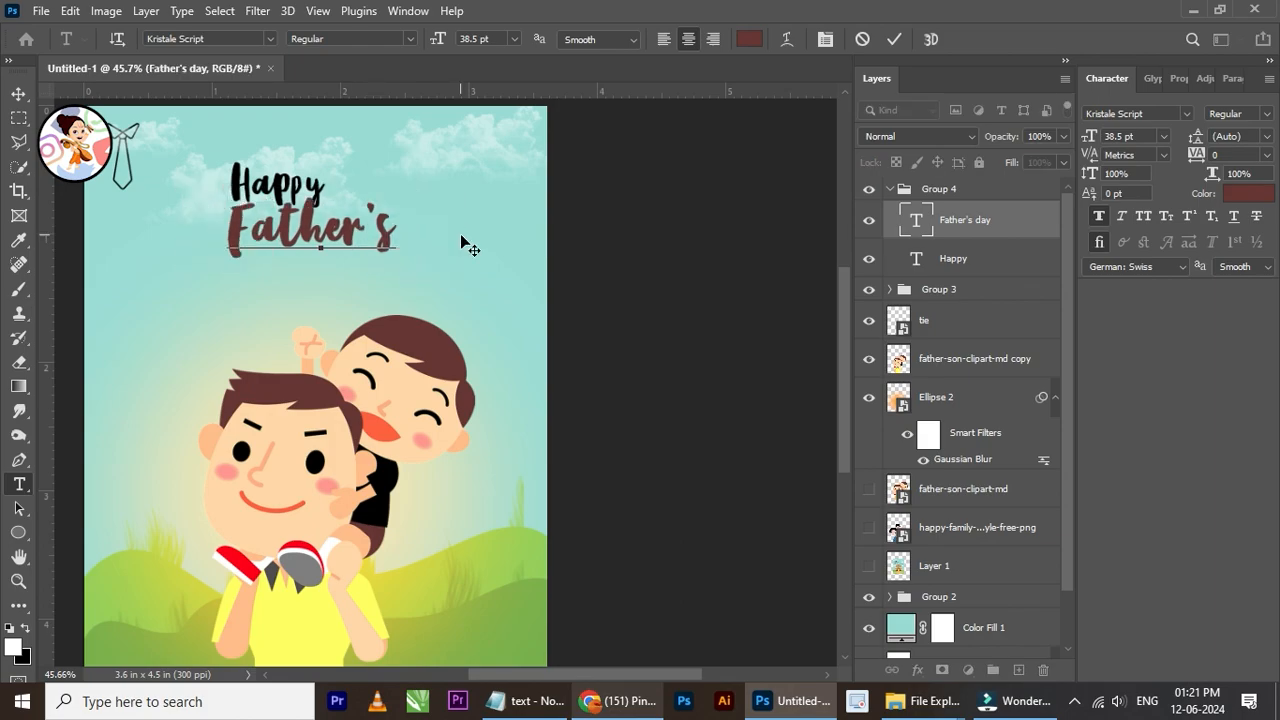
pyautogui.press('BackSpace')
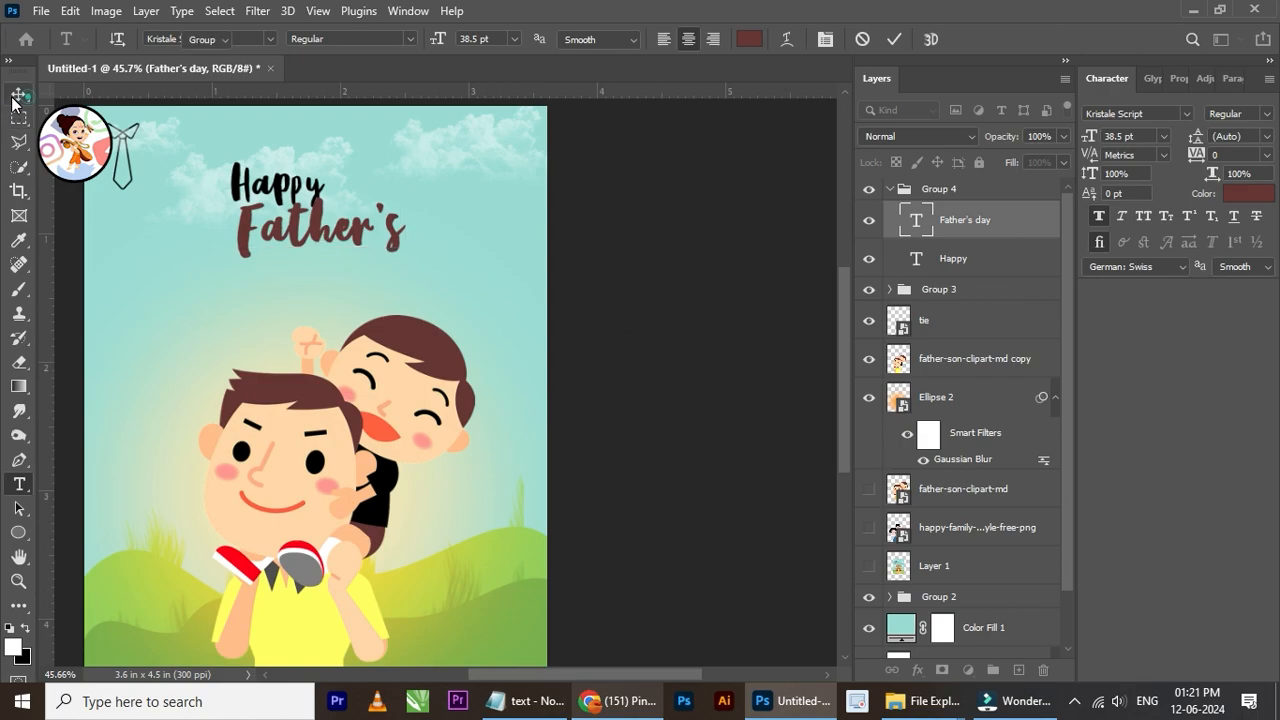
# Step: Duplicate the "Father's" text directly below itself and replace the copy's wording with "Day"
pyautogui.click(17, 95)
pyautogui.moveTo(401, 242); pyautogui.dragTo(404, 294)
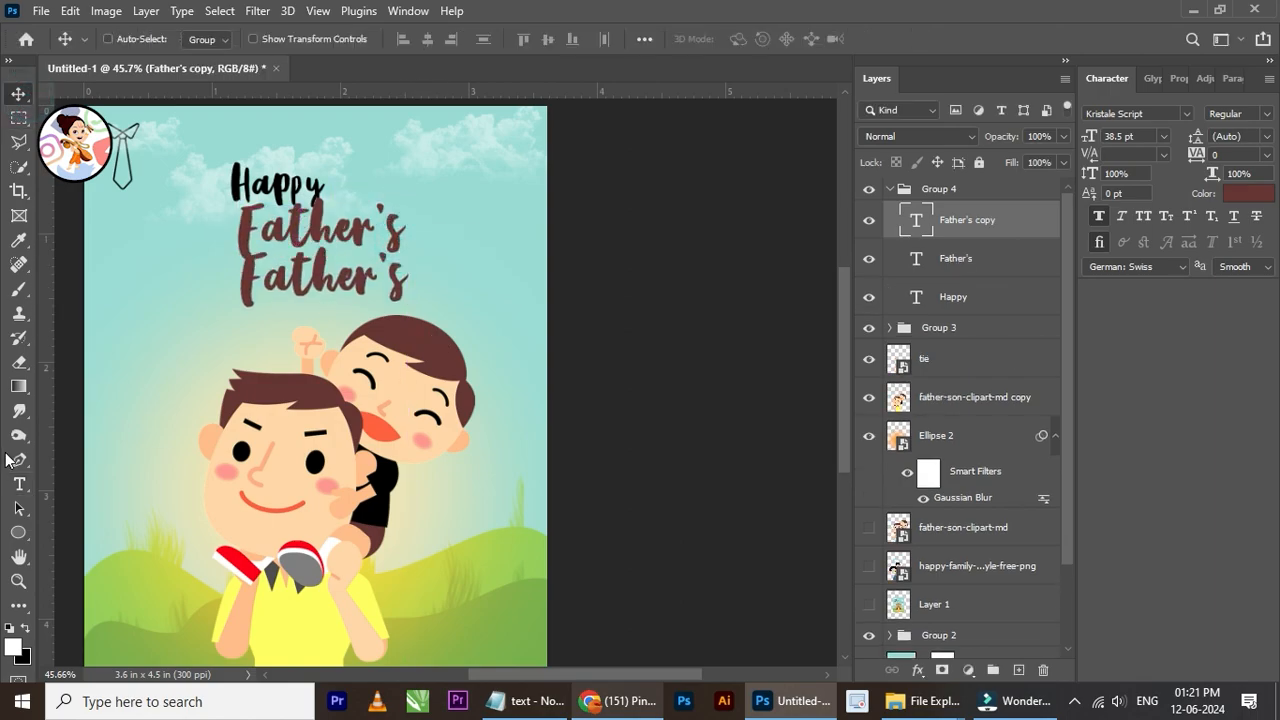
pyautogui.click(405, 286)
pyautogui.hotkey('ctrl', 'a')
pyautogui.write('Day')
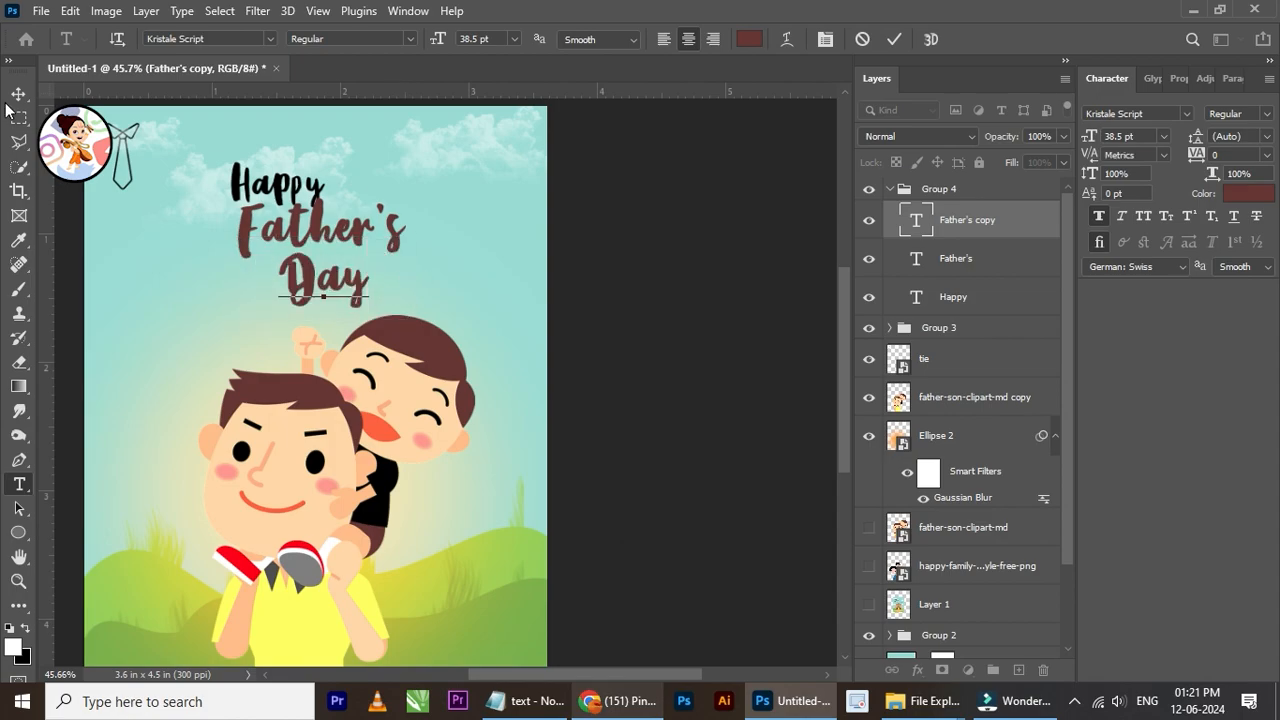
# Step: Move the "Day" text right so it sits under the end of "Father's"
pyautogui.click(21, 93)
pyautogui.scroll(2, 393, 226)
pyautogui.moveTo(355, 304); pyautogui.dragTo(410, 298)
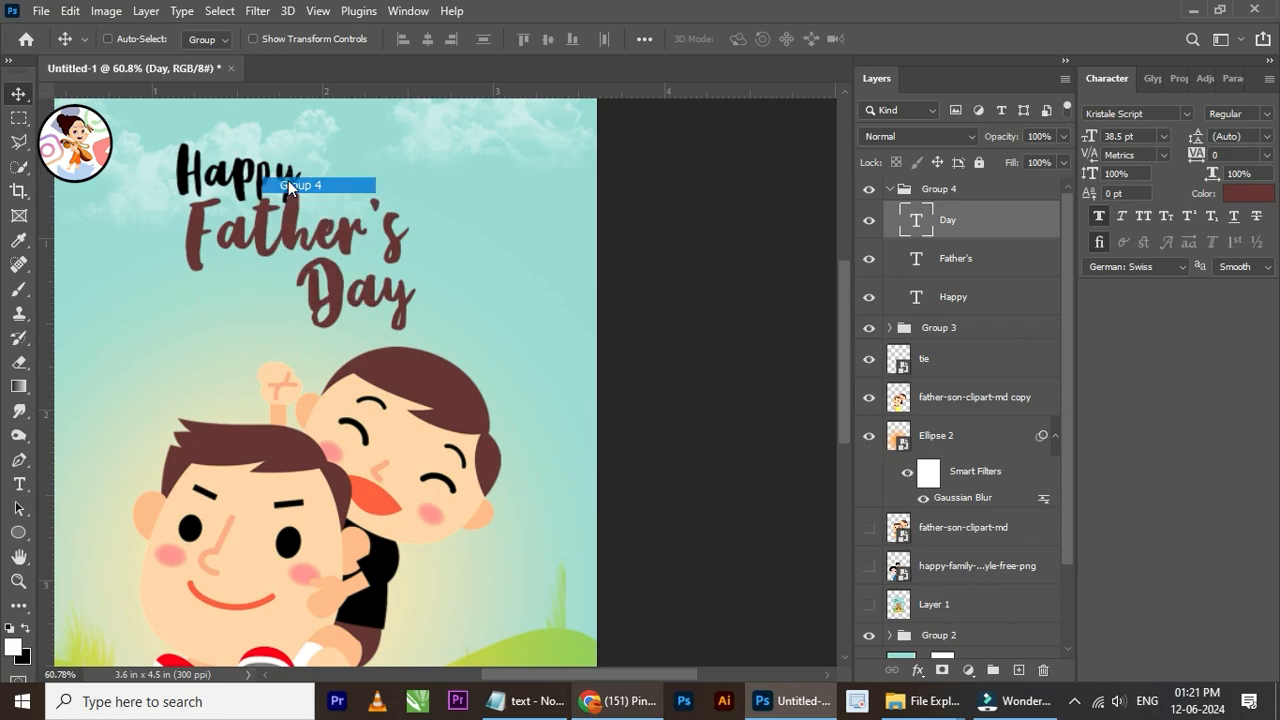
# Step: Select the "Happy" text layer within the group and shift it slightly left above "Father's"
pyautogui.click(288, 180)
pyautogui.rightClick(288, 182)
pyautogui.click(300, 203)
pyautogui.moveTo(288, 192); pyautogui.dragTo(223, 174)
pyautogui.scroll(-5, 337, 172)
pyautogui.scroll(6, 311, 160)
pyautogui.scroll(4, 311, 160)
pyautogui.scroll(-4, 267, 192)
pyautogui.scroll(-2, 270, 200)
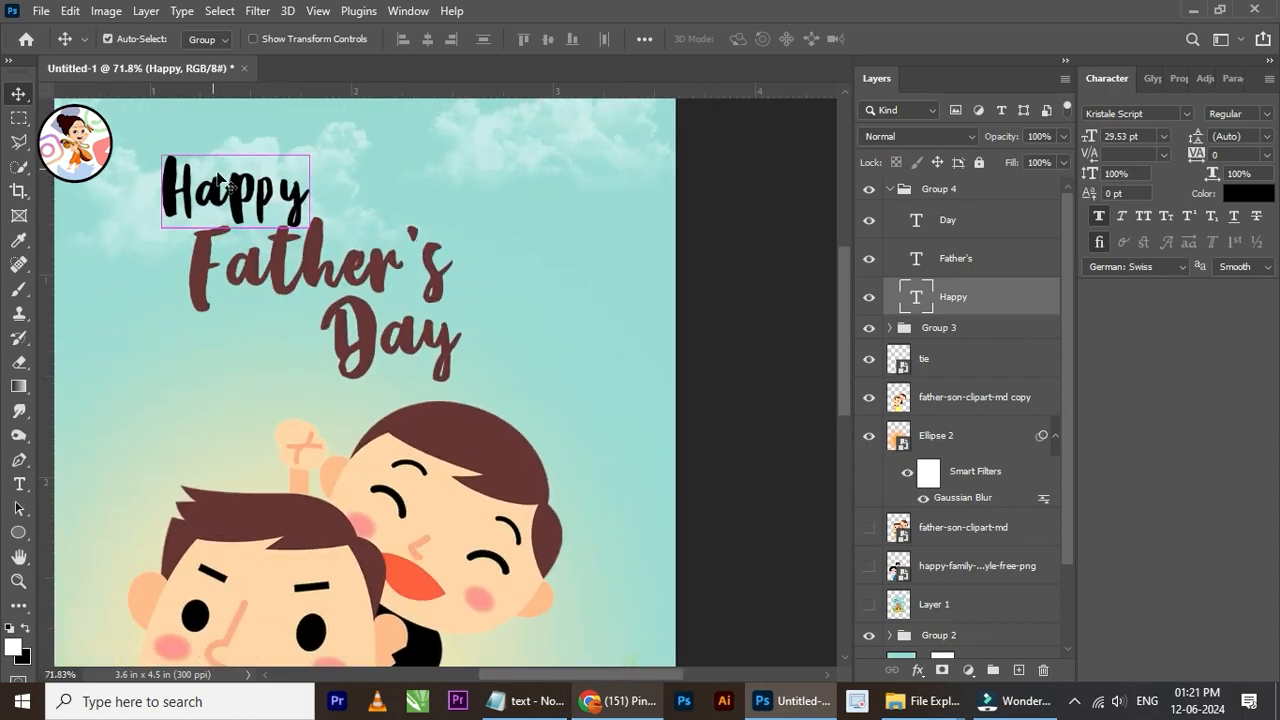
# Step: Scale the "Happy" text down to about 25.01 pt, lining its left edge up with "Father's"
pyautogui.hotkey('ctrl', 't')
pyautogui.moveTo(161, 141); pyautogui.dragTo(184, 156)
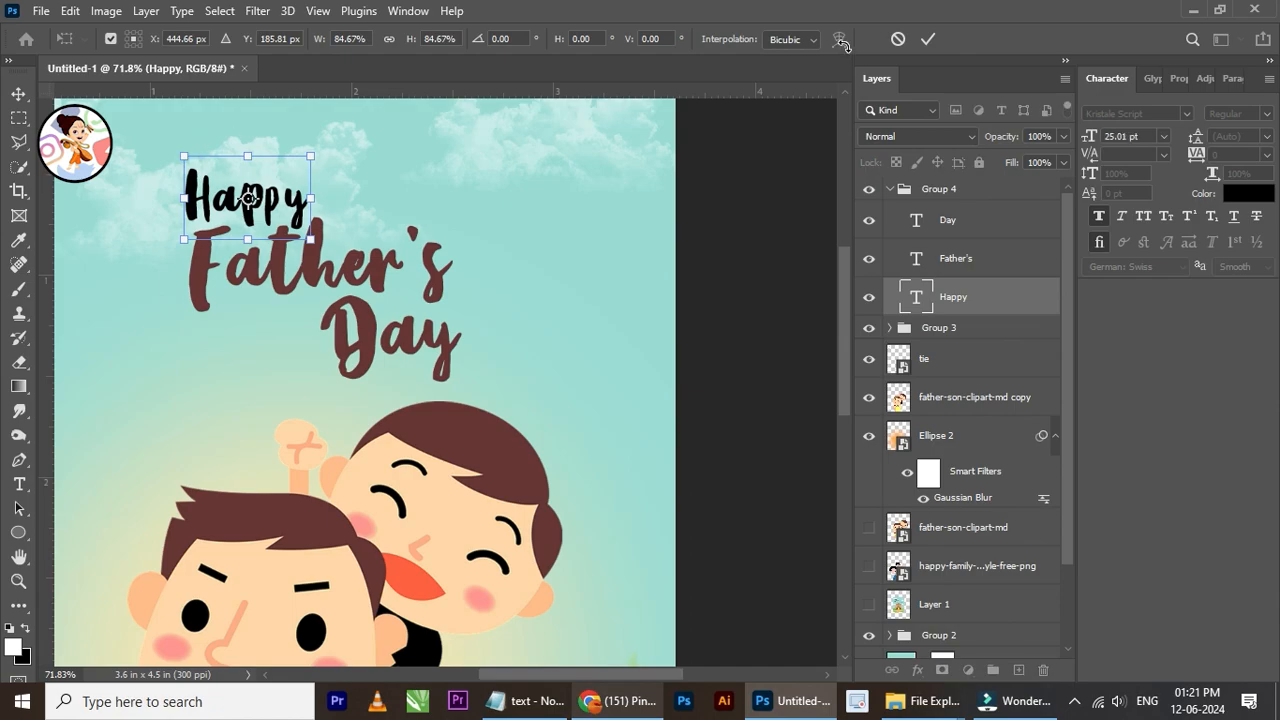
pyautogui.click(921, 44)
pyautogui.scroll(-3, 390, 255)
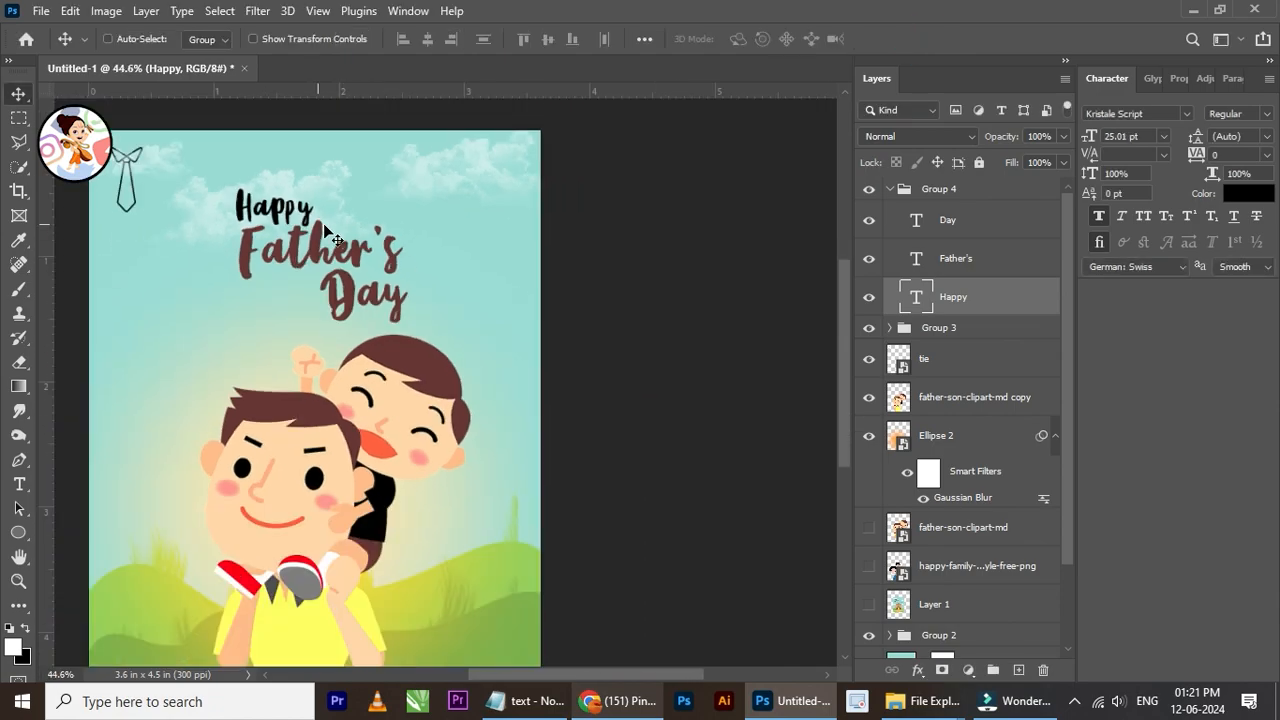
# Step: Scale the "Day" text down to about 29.19 pt and nudge it right beneath the end of "Father's"
pyautogui.scroll(2, 385, 255)
pyautogui.rightClick(360, 311)
pyautogui.click(385, 315)
pyautogui.rightClick(367, 328)
pyautogui.click(391, 348)
pyautogui.hotkey('ctrl', 't')
pyautogui.moveTo(418, 366); pyautogui.dragTo(386, 341)
pyautogui.click(929, 40)
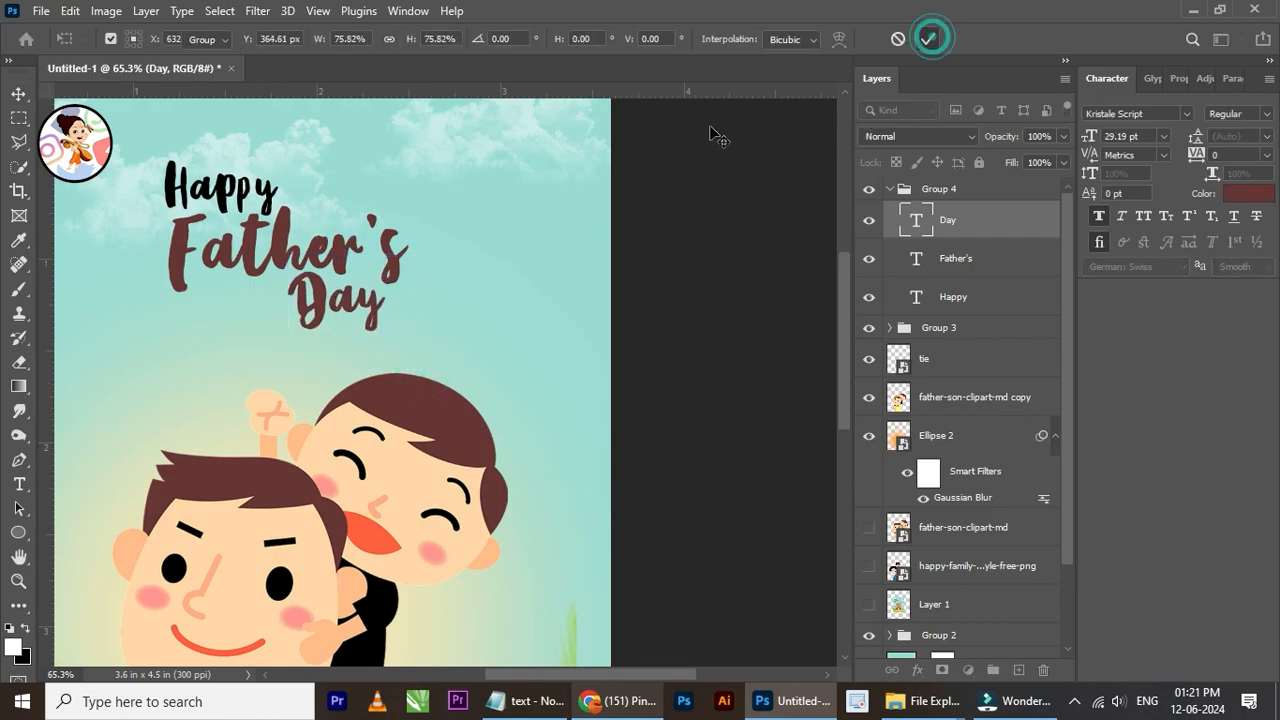
pyautogui.press('Right')
pyautogui.press('Right')
pyautogui.press('Right')
pyautogui.press('Right')
pyautogui.press('Right')
pyautogui.press('Right')
pyautogui.press('Right')
pyautogui.press('Right')
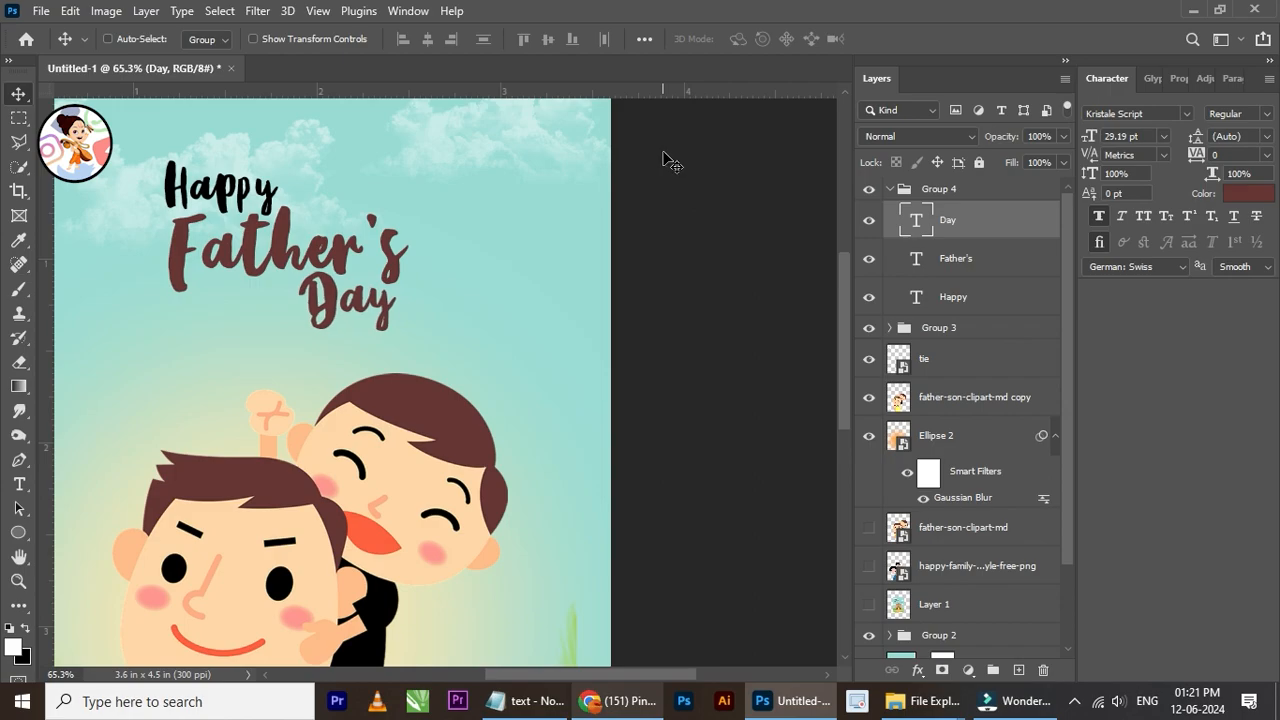
# Step: Collapse Group 4 and scale the whole title group up to about 108.80%
pyautogui.scroll(-5, 491, 222)
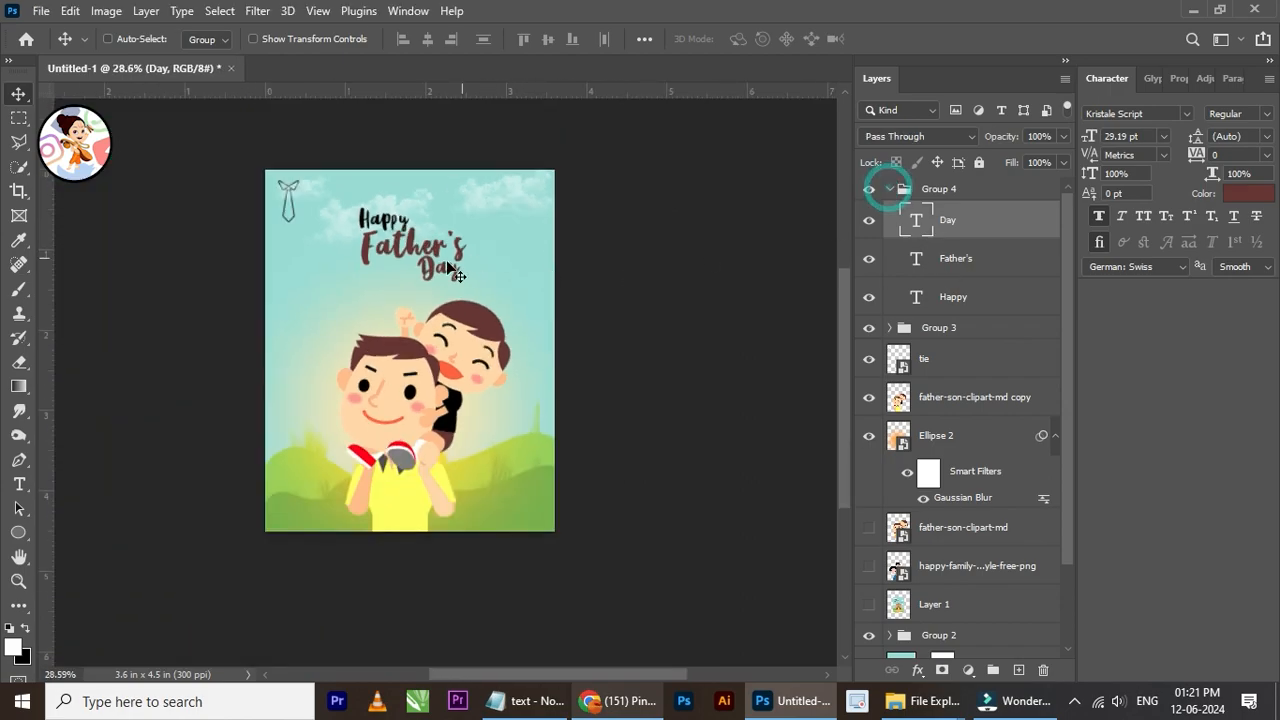
pyautogui.scroll(3, 457, 270)
pyautogui.hotkey('ctrl', 't')
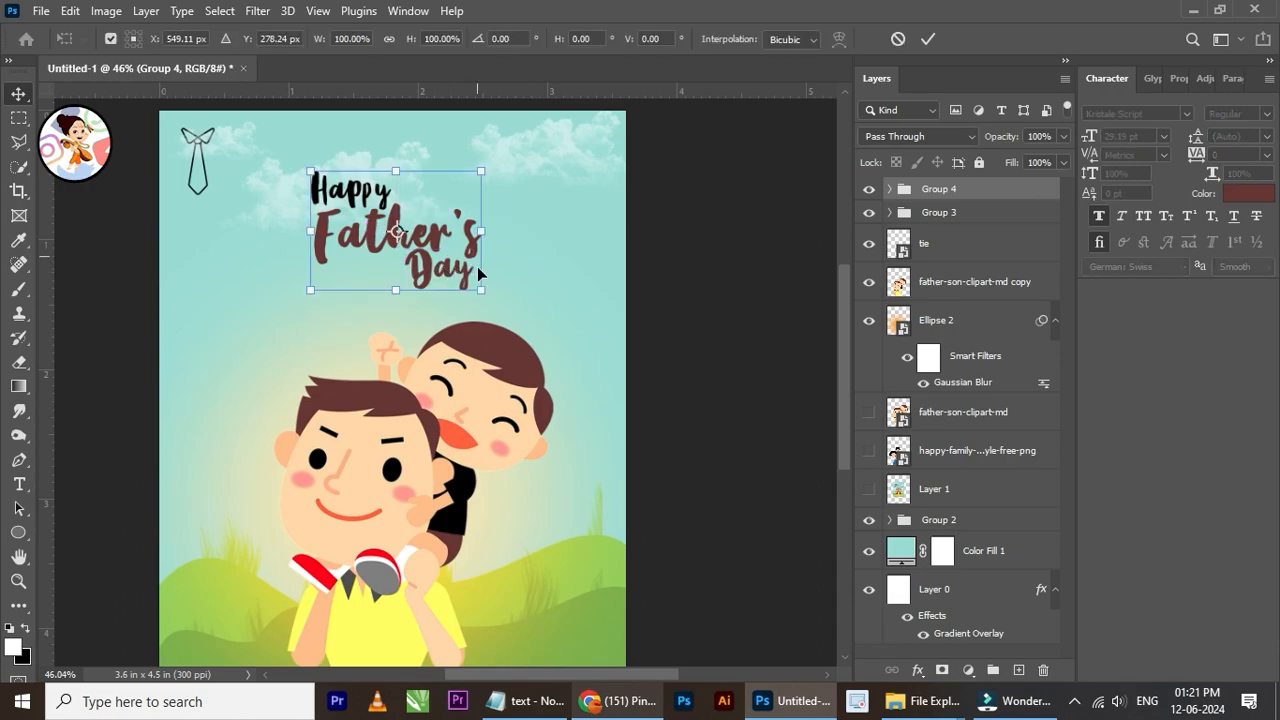
pyautogui.moveTo(481, 290); pyautogui.dragTo(496, 300)
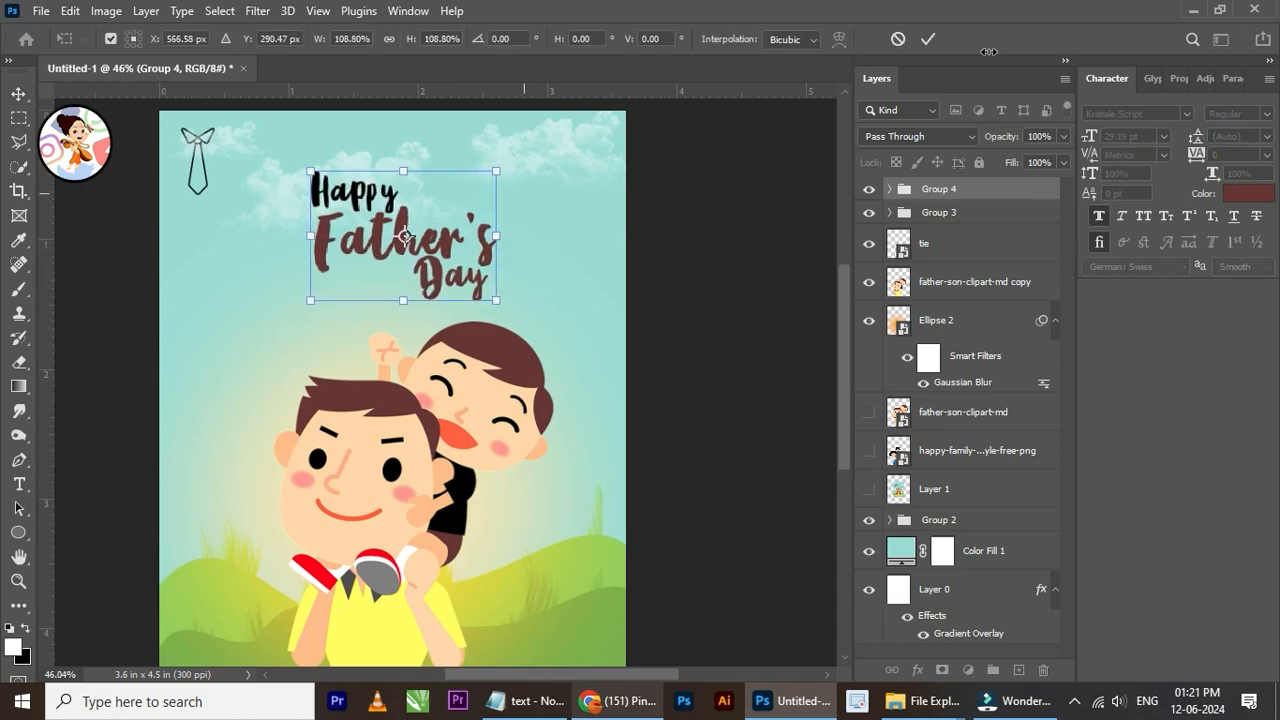
pyautogui.click(927, 39)
pyautogui.scroll(-2, 430, 248)
pyautogui.scroll(1, 430, 248)
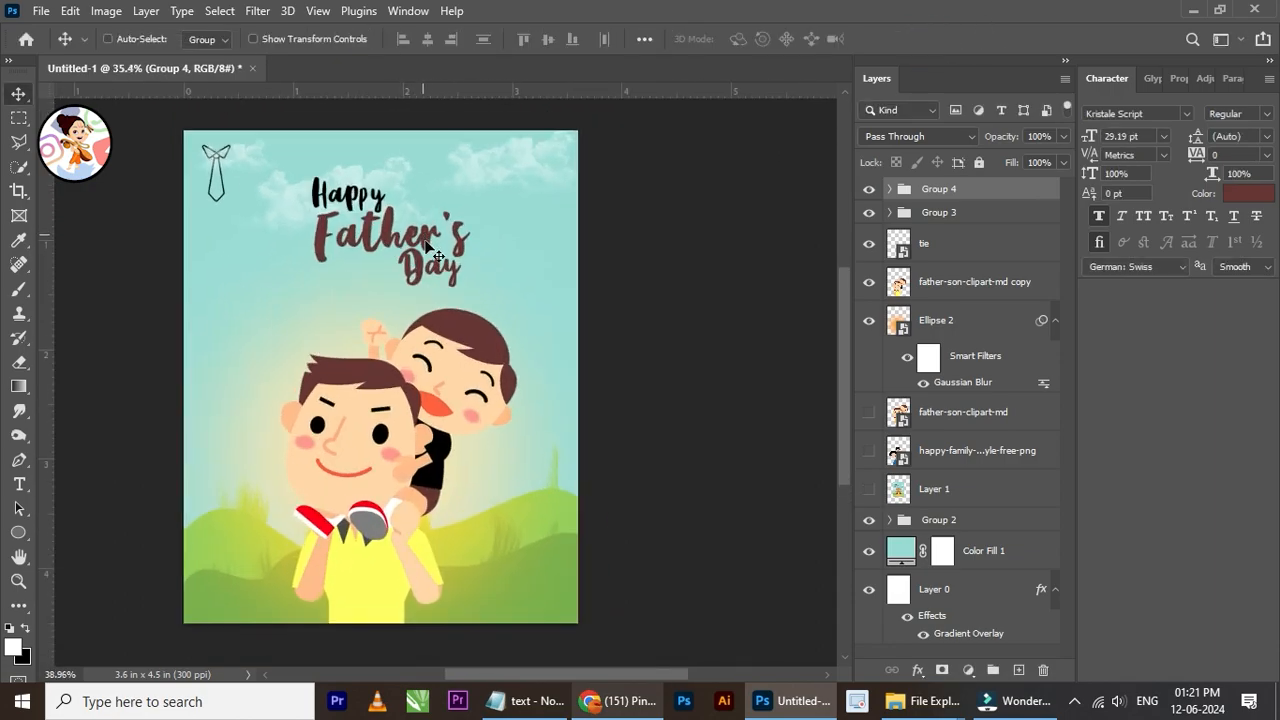
# Step: Scale the whole title group up to about 108.89%
pyautogui.scroll(1, 448, 273)
pyautogui.press('ctrl')
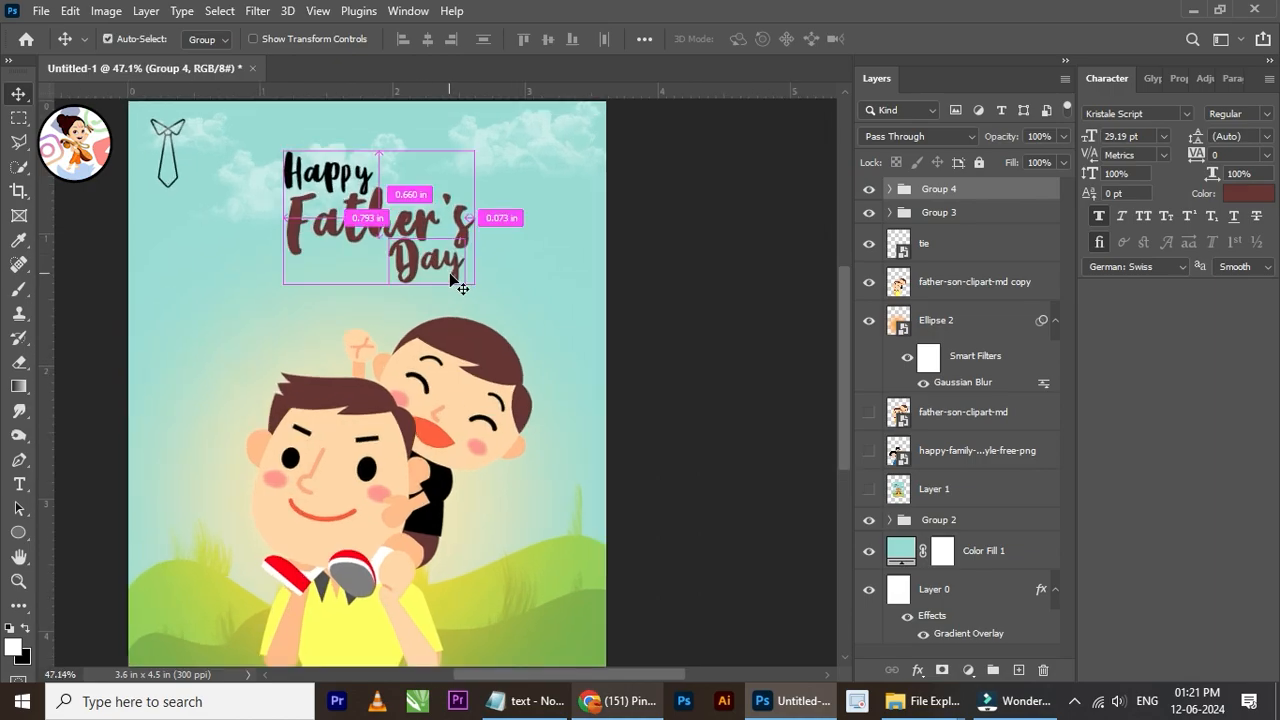
pyautogui.hotkey('ctrl', 't')
pyautogui.moveTo(474, 284); pyautogui.dragTo(490, 296)
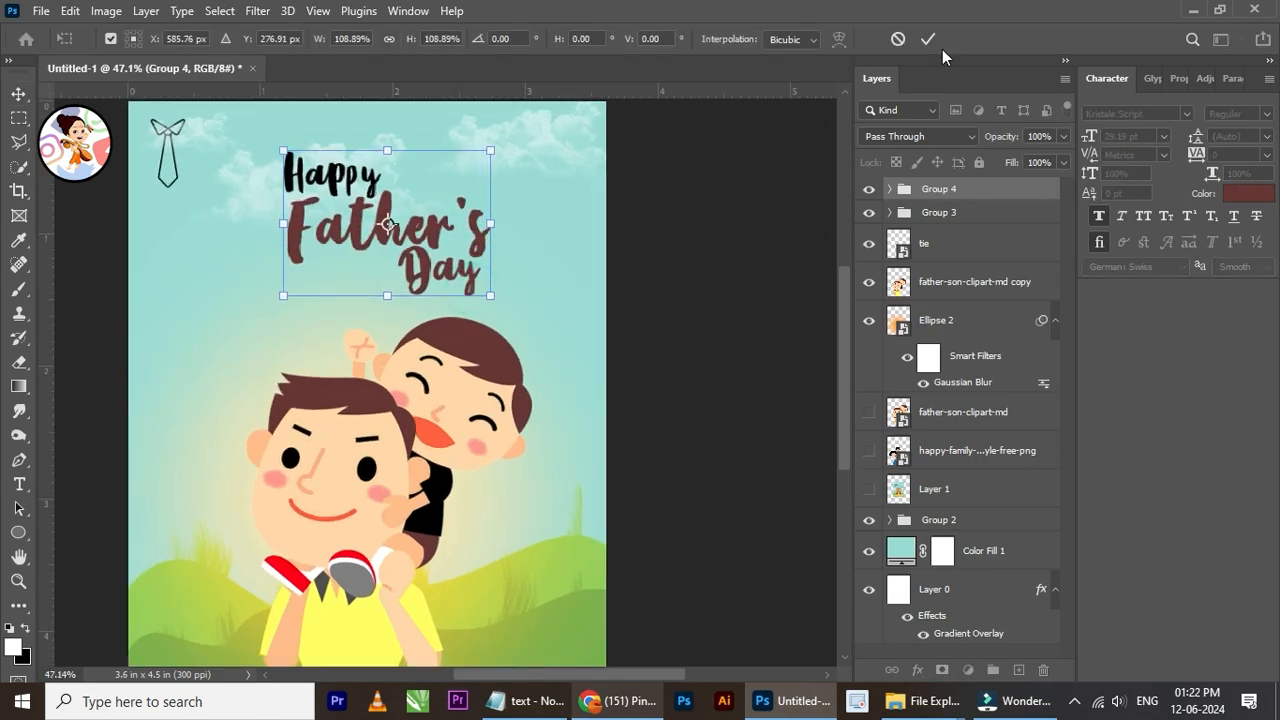
pyautogui.click(930, 39)
# Step: Duplicate the upper-right cloud on Layer 3 and move the copy beside the father's head on the poster's left side
pyautogui.rightClick(528, 125)
pyautogui.click(566, 135)
pyautogui.rightClick(530, 126)
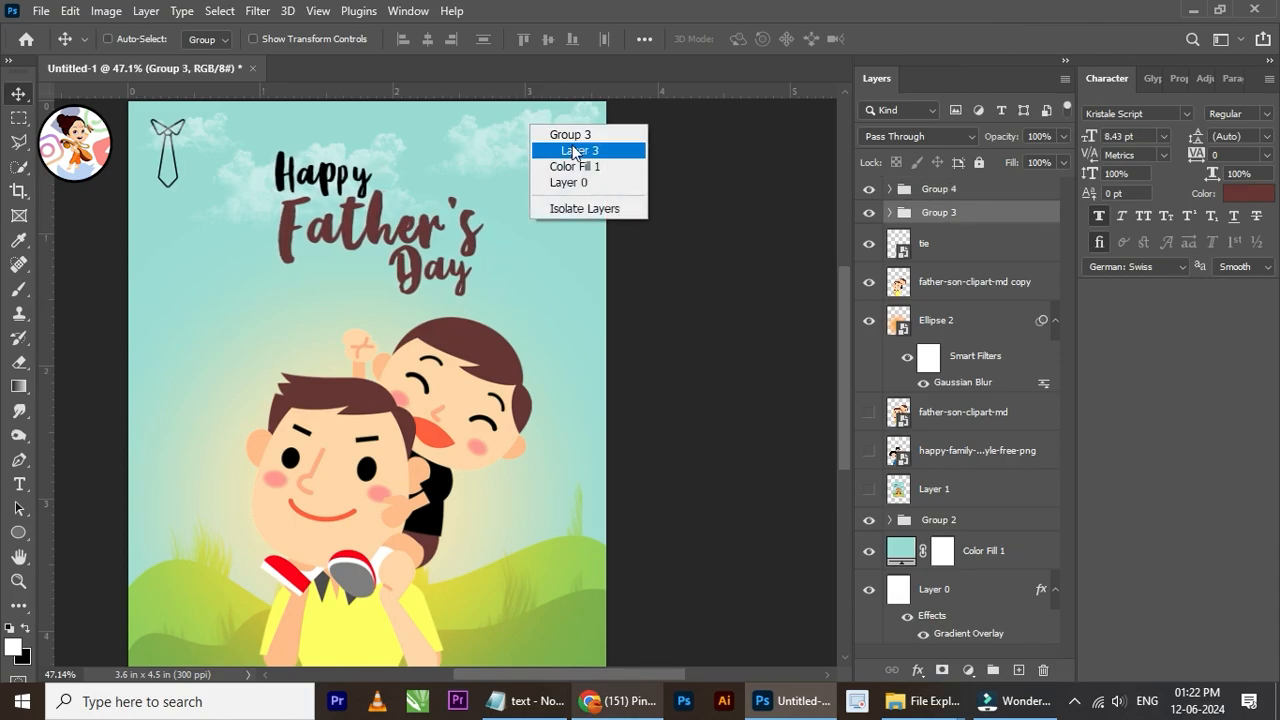
pyautogui.click(575, 151)
pyautogui.hotkey('ctrl', 'j')
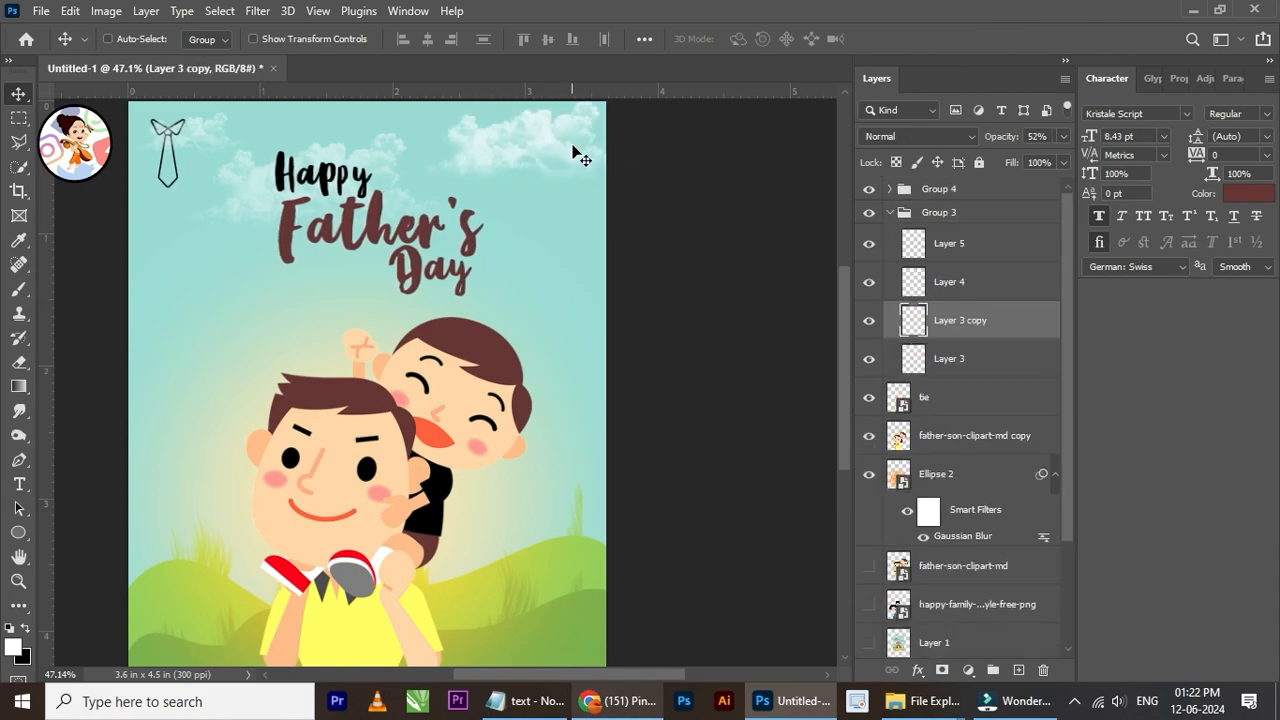
pyautogui.moveTo(560, 216); pyautogui.dragTo(212, 362)
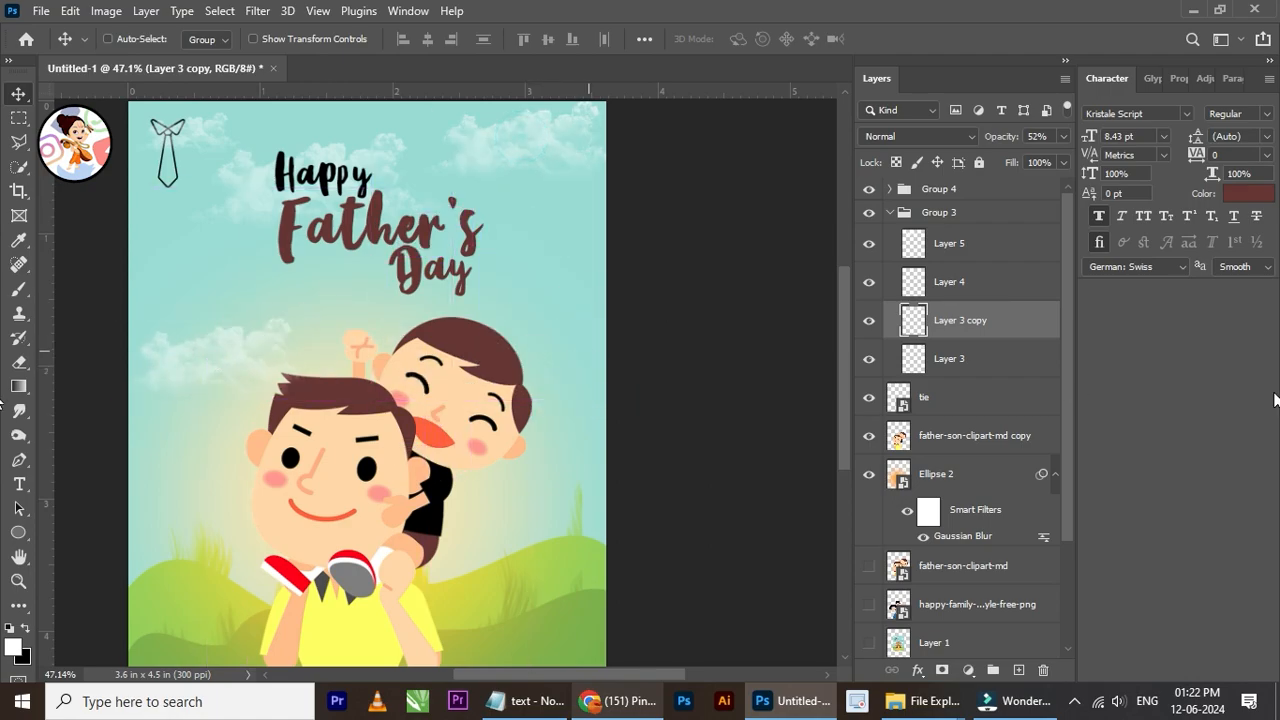
# Step: Move Layer 3 copy out of Group 3 to just below the father-son-clipart-md copy layer, and shift the cloud to the poster's left edge
pyautogui.moveTo(1019, 336); pyautogui.dragTo(1000, 447)
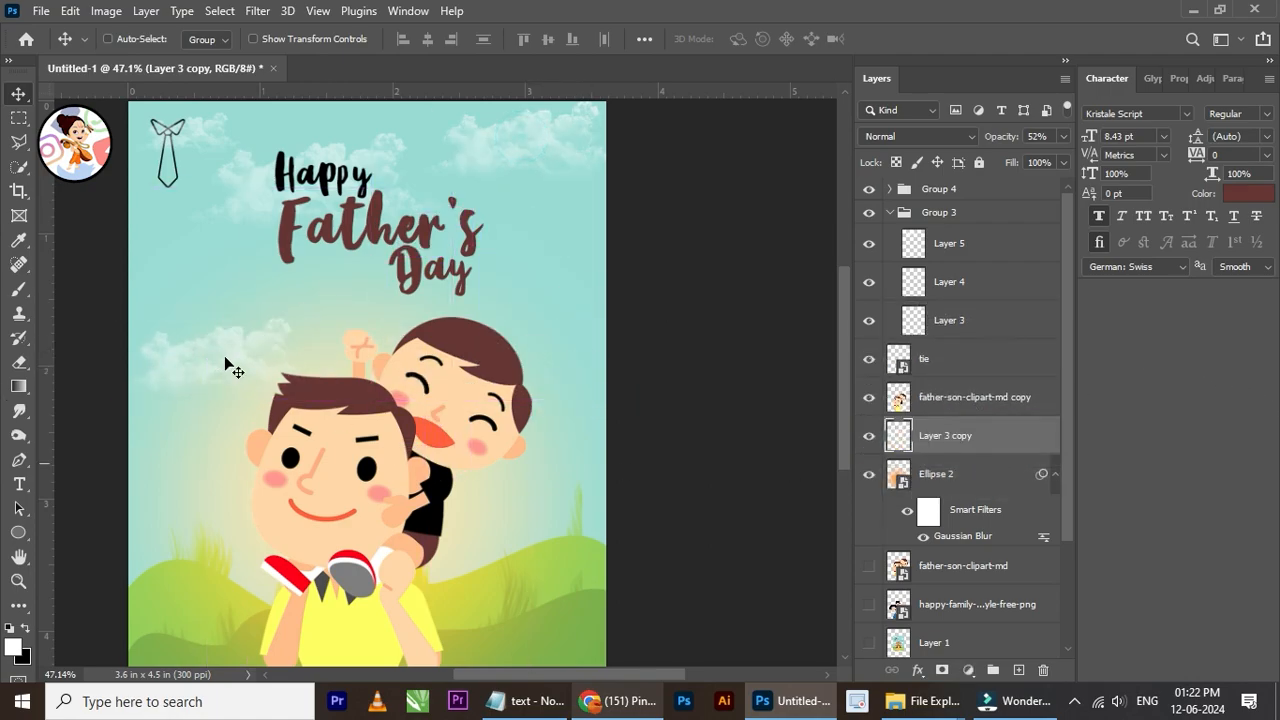
pyautogui.moveTo(275, 357); pyautogui.dragTo(160, 318)
pyautogui.scroll(-2, 403, 316)
pyautogui.scroll(2, 487, 281)
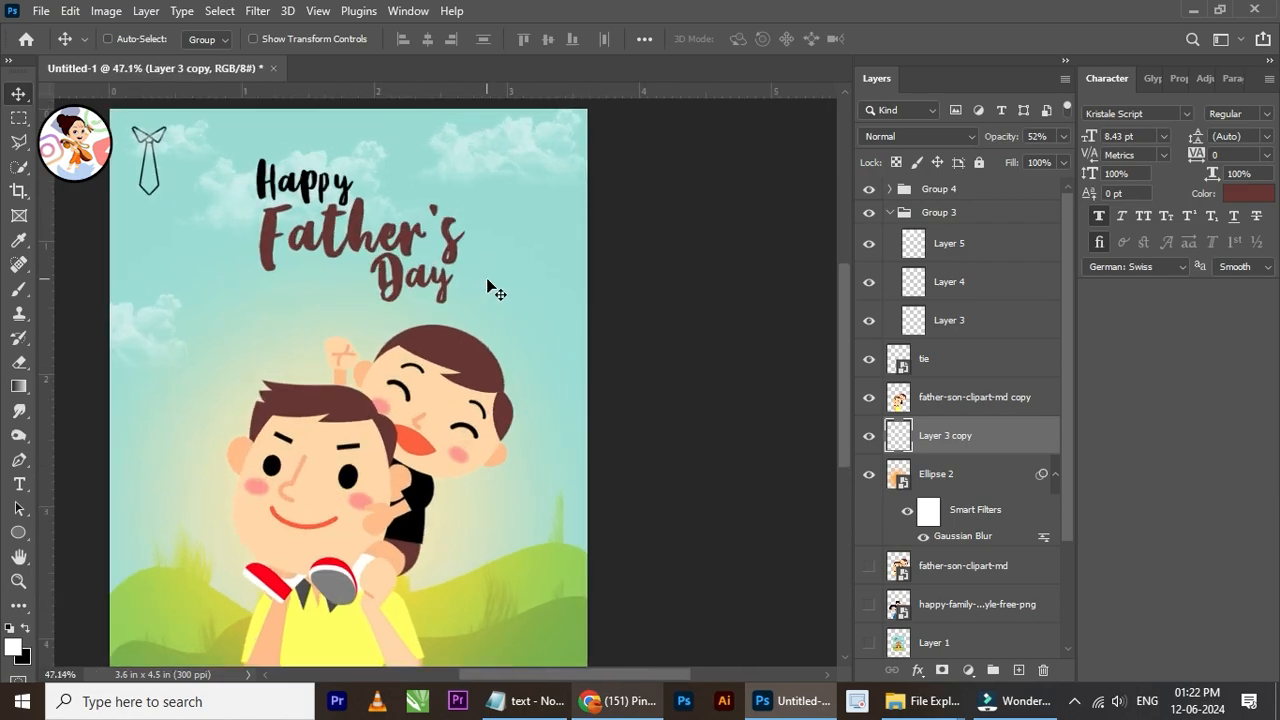
# Step: Duplicate the left-edge cloud and move the copy to the poster's right edge beside the son, partly off the canvas
pyautogui.hotkey('ctrl', 'j')
pyautogui.moveTo(175, 387); pyautogui.dragTo(563, 428)
pyautogui.scroll(-1, 543, 186)
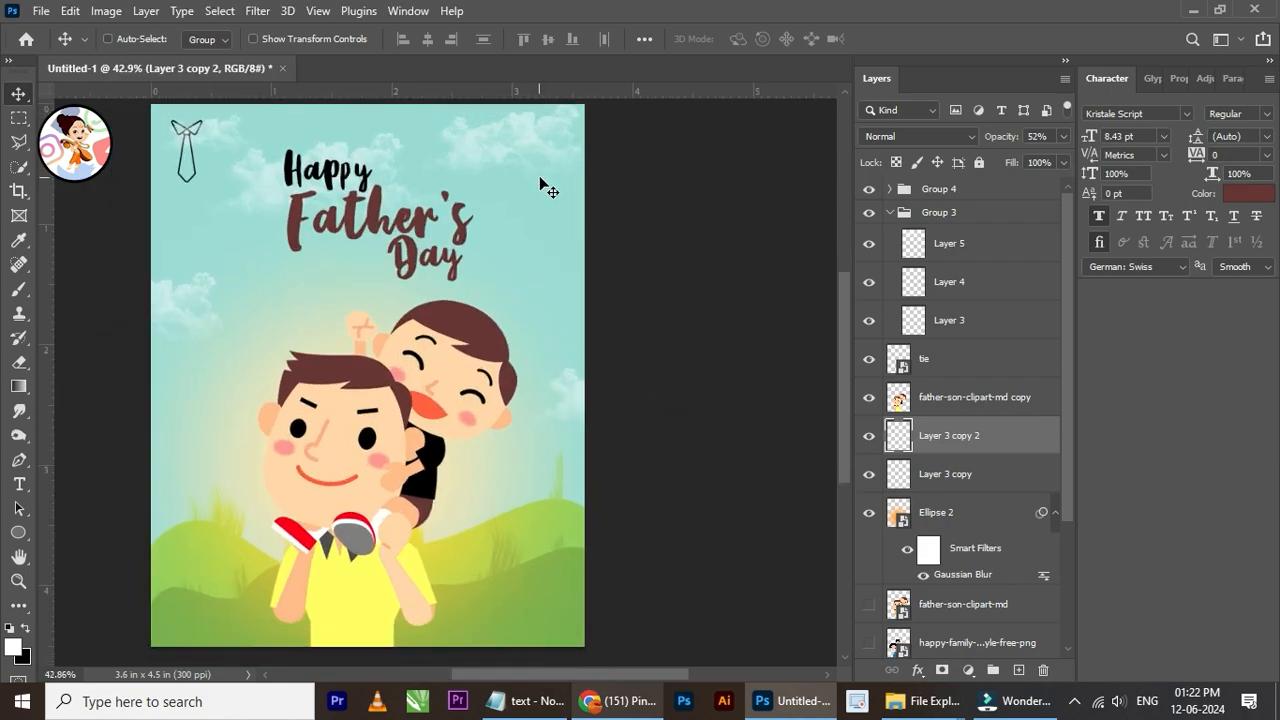
# Step: Place the birds-9535 image from the Happy Father's Day folder, scaled down, in the poster's upper-right corner
pyautogui.moveTo(920, 700)
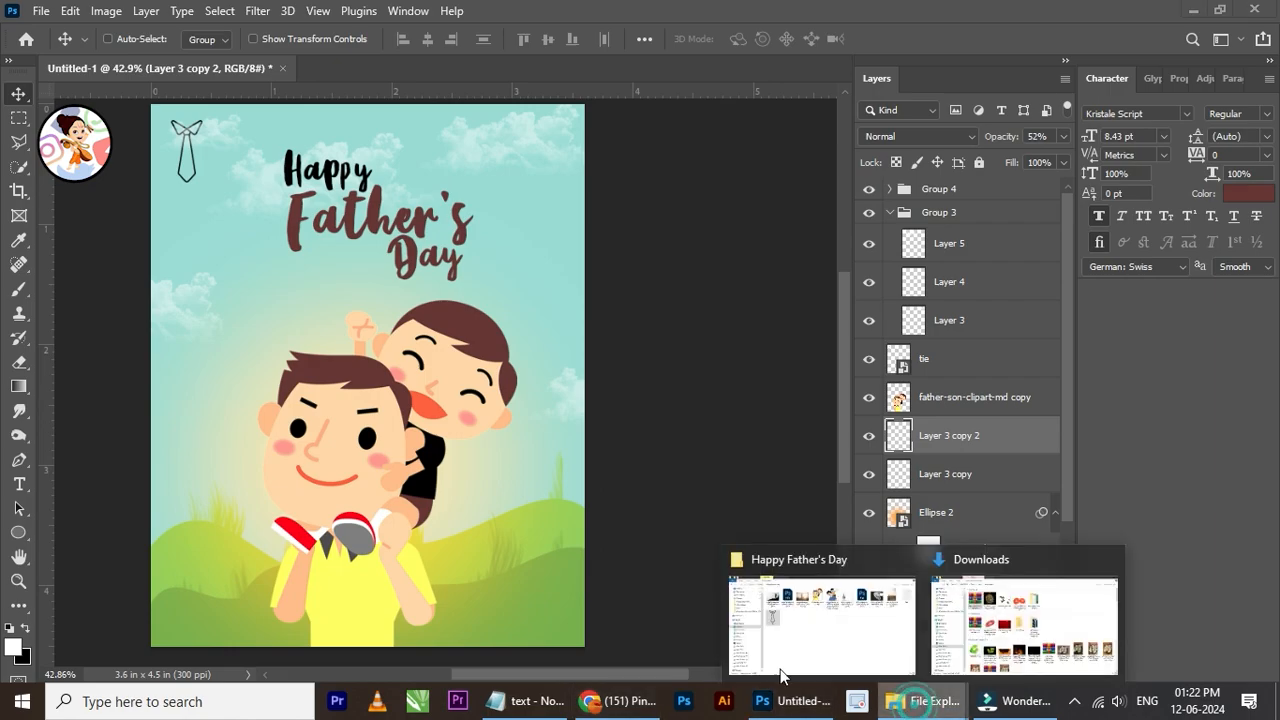
pyautogui.click(826, 640)
pyautogui.hotkey('alt', 'Tab')
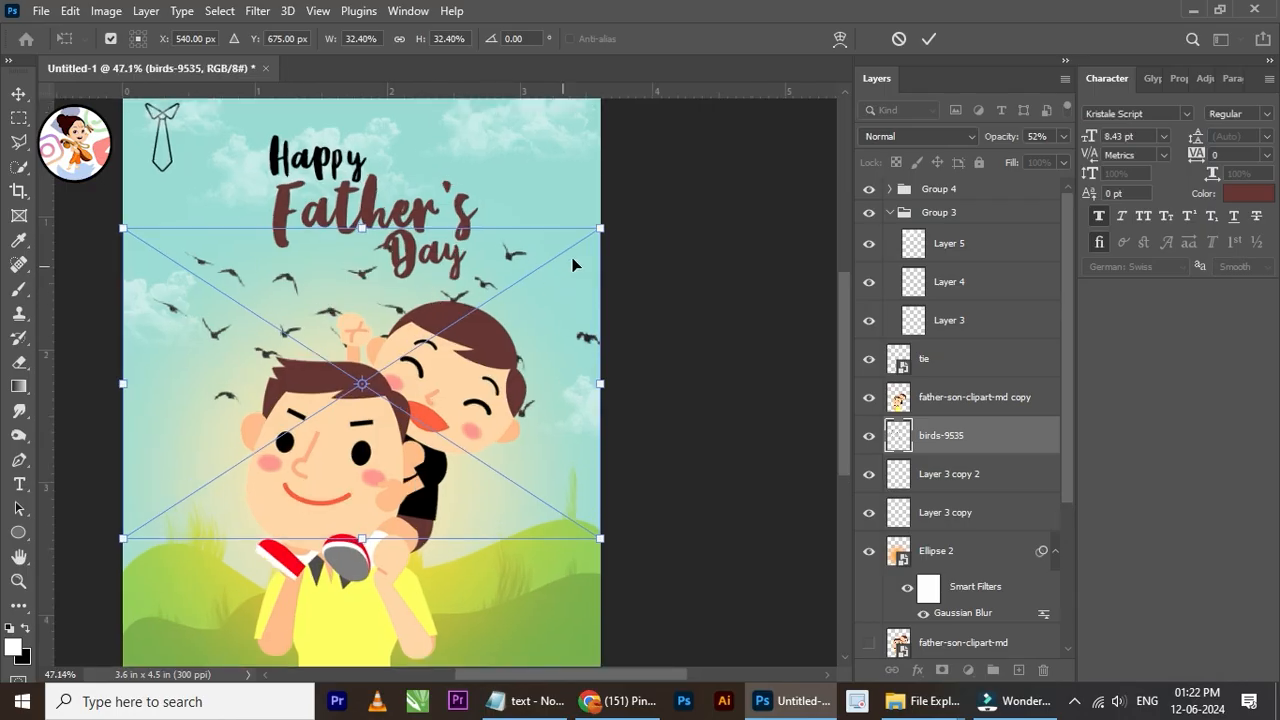
pyautogui.moveTo(598, 230); pyautogui.dragTo(262, 512)
pyautogui.click(926, 43)
pyautogui.scroll(-2, 292, 455)
pyautogui.scroll(2, 284, 455)
pyautogui.moveTo(212, 458); pyautogui.dragTo(530, 230)
pyautogui.scroll(1, 491, 235)
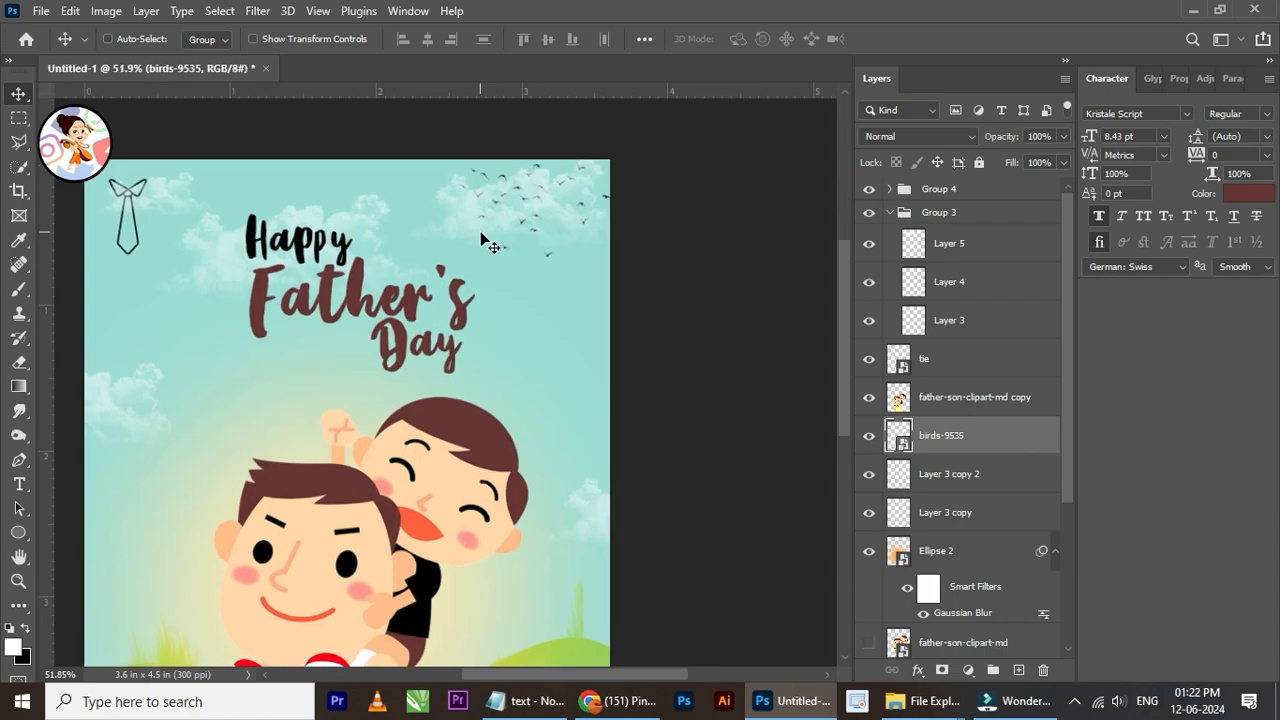
# Step: Scale the birds down to about 7.54% and move them to the right of the "Father's Day" title
pyautogui.hotkey('ctrl', 't')
pyautogui.moveTo(446, 268); pyautogui.dragTo(487, 239)
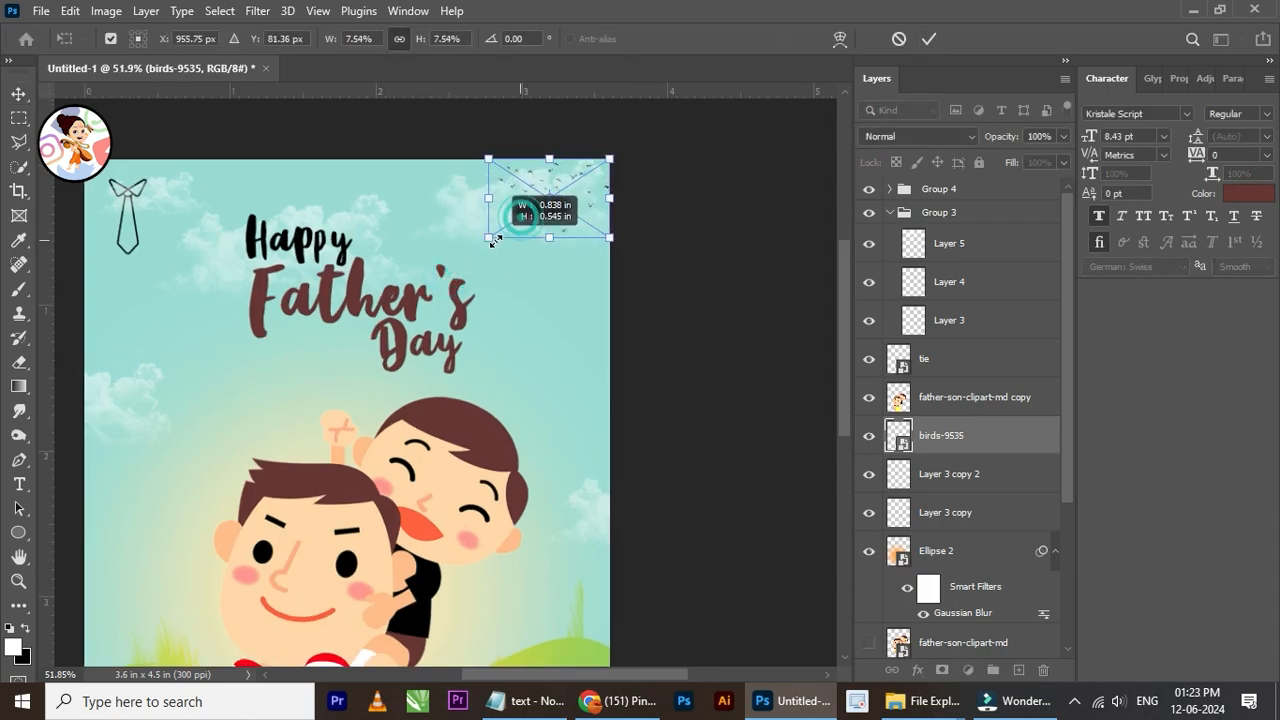
pyautogui.click(929, 39)
pyautogui.moveTo(560, 254); pyautogui.dragTo(556, 267)
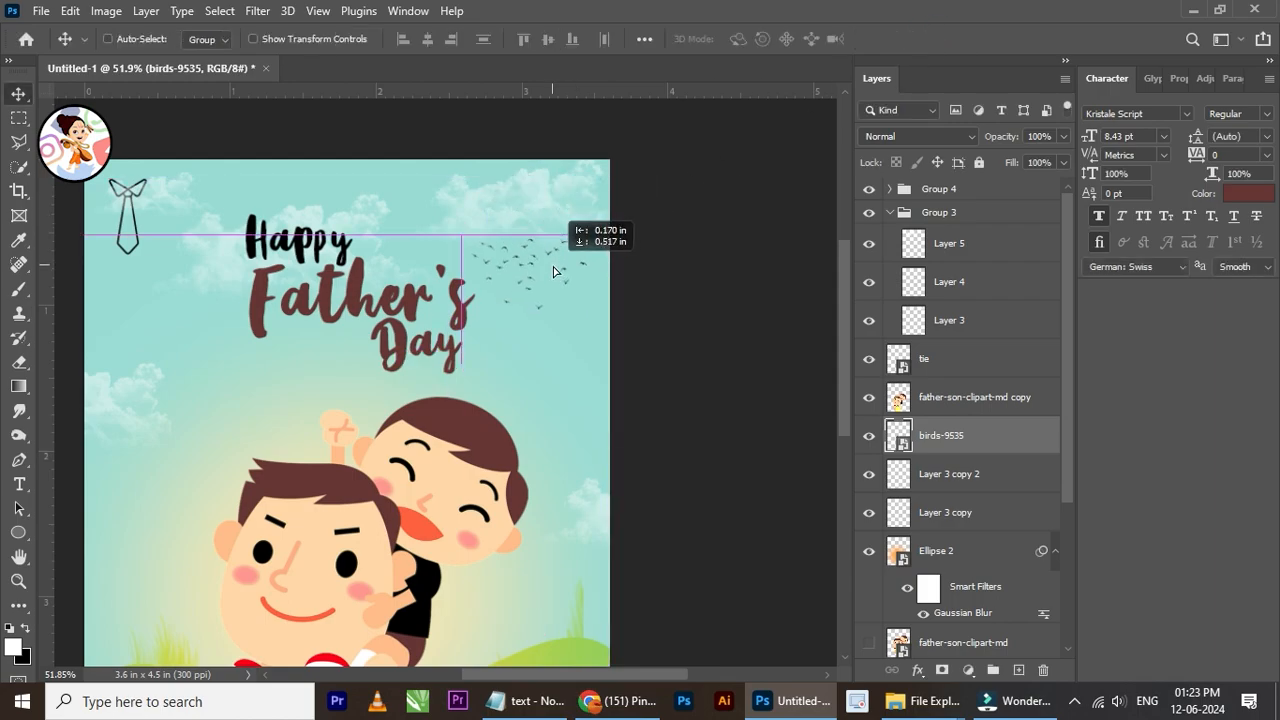
pyautogui.scroll(-6, 490, 231)
pyautogui.scroll(4, 405, 423)
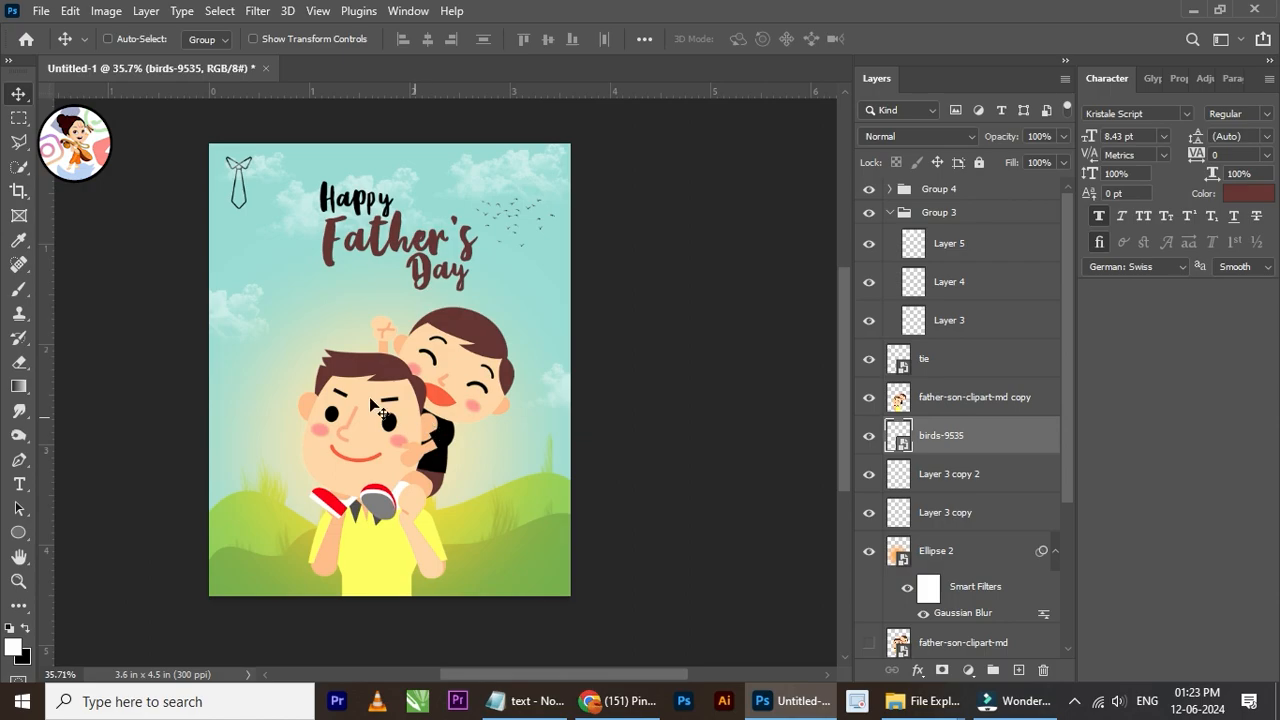
pyautogui.scroll(1, 310, 244)
pyautogui.rightClick(234, 156)
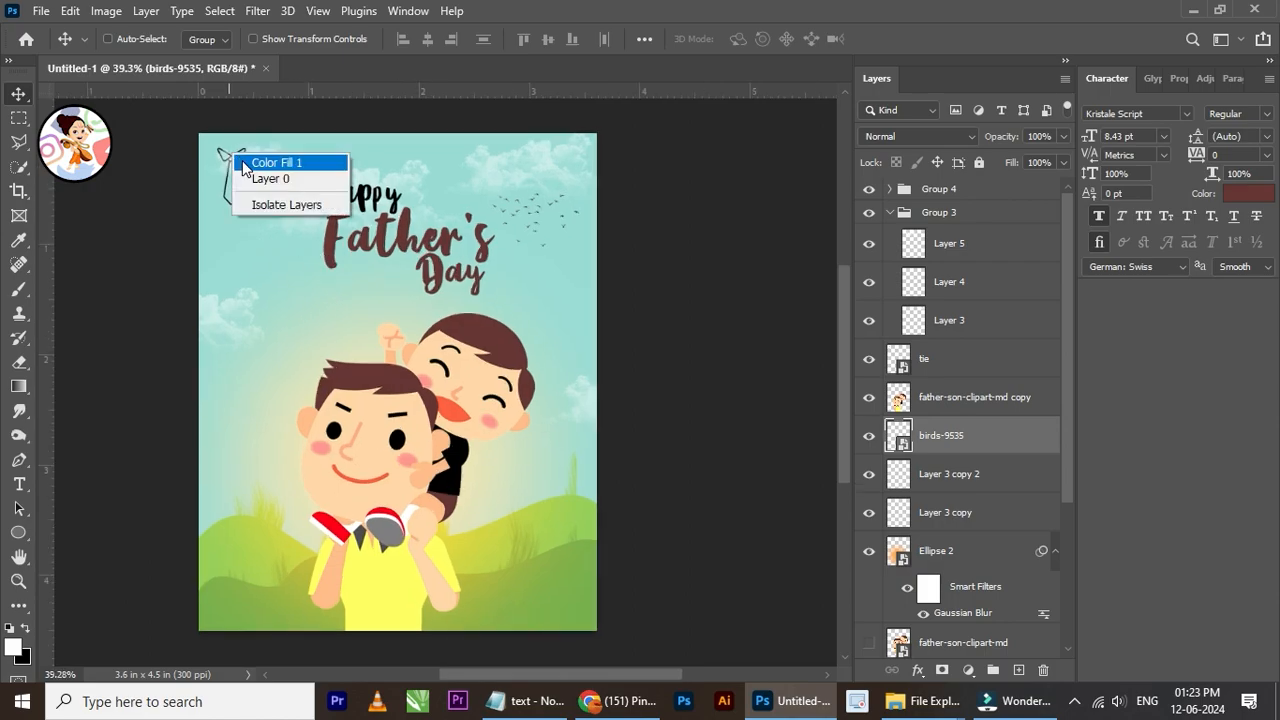
pyautogui.click(246, 163)
pyautogui.rightClick(240, 158)
pyautogui.click(248, 186)
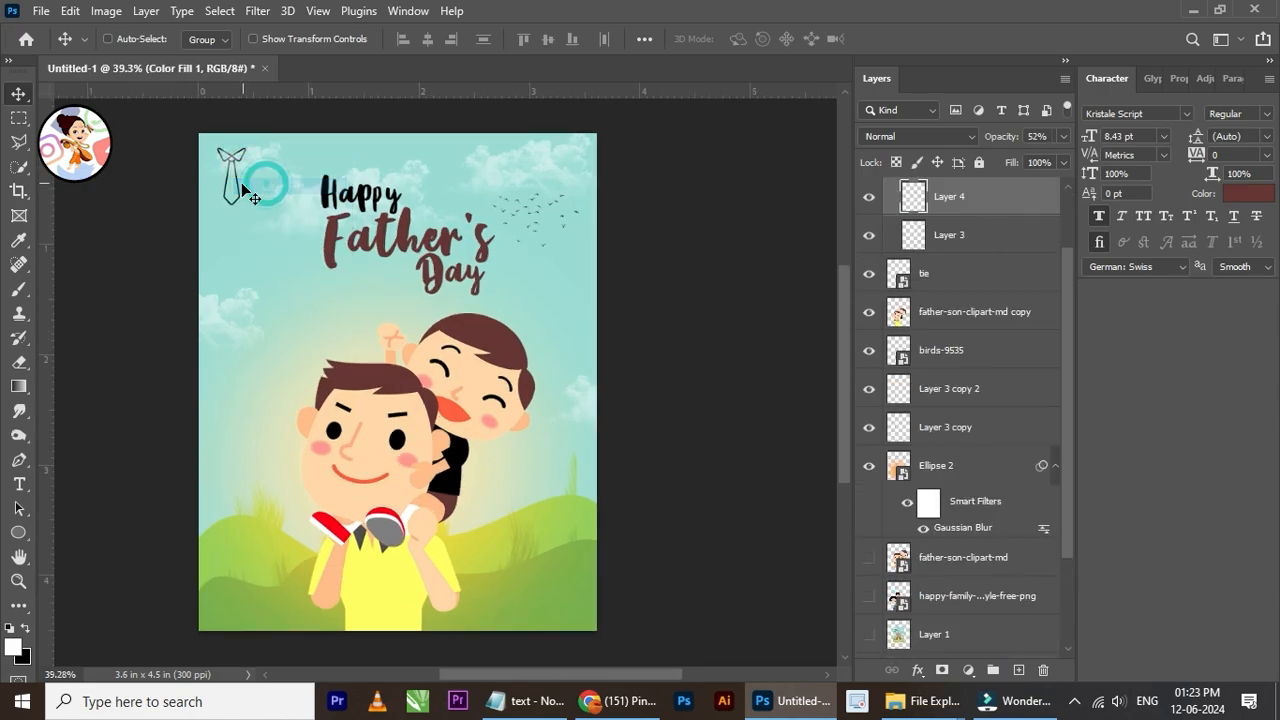
pyautogui.scroll(2, 912, 248)
# Step: Collapse Group 3 and select the tie layer, toggling its visibility off and on to identify it
pyautogui.click(867, 269)
pyautogui.click(867, 269)
pyautogui.scroll(1, 961, 266)
pyautogui.click(902, 213)
pyautogui.click(889, 212)
pyautogui.click(940, 259)
pyautogui.click(868, 244)
pyautogui.click(868, 244)
pyautogui.scroll(3, 262, 167)
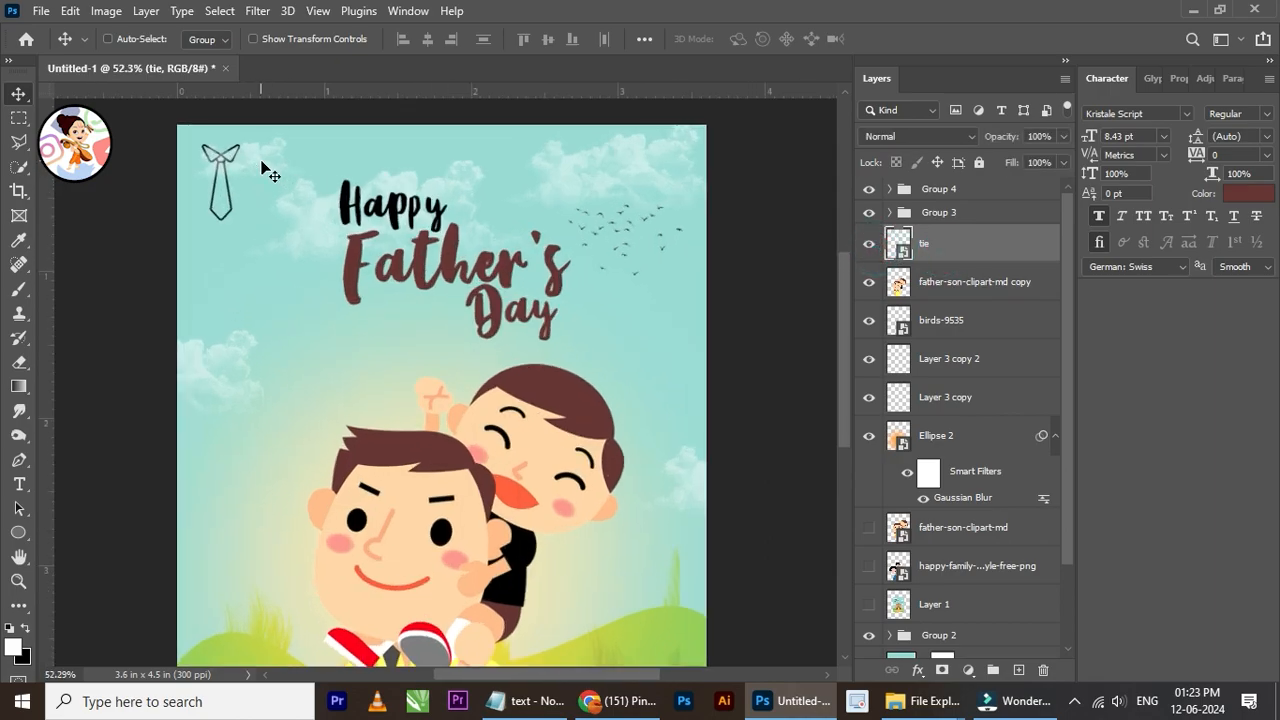
# Step: Move the tie graphic from the poster's upper-left corner to just right of "Happy", above "Father's"
pyautogui.scroll(-1, 262, 167)
pyautogui.moveTo(241, 170); pyautogui.dragTo(480, 192)
pyautogui.scroll(2, 480, 192)
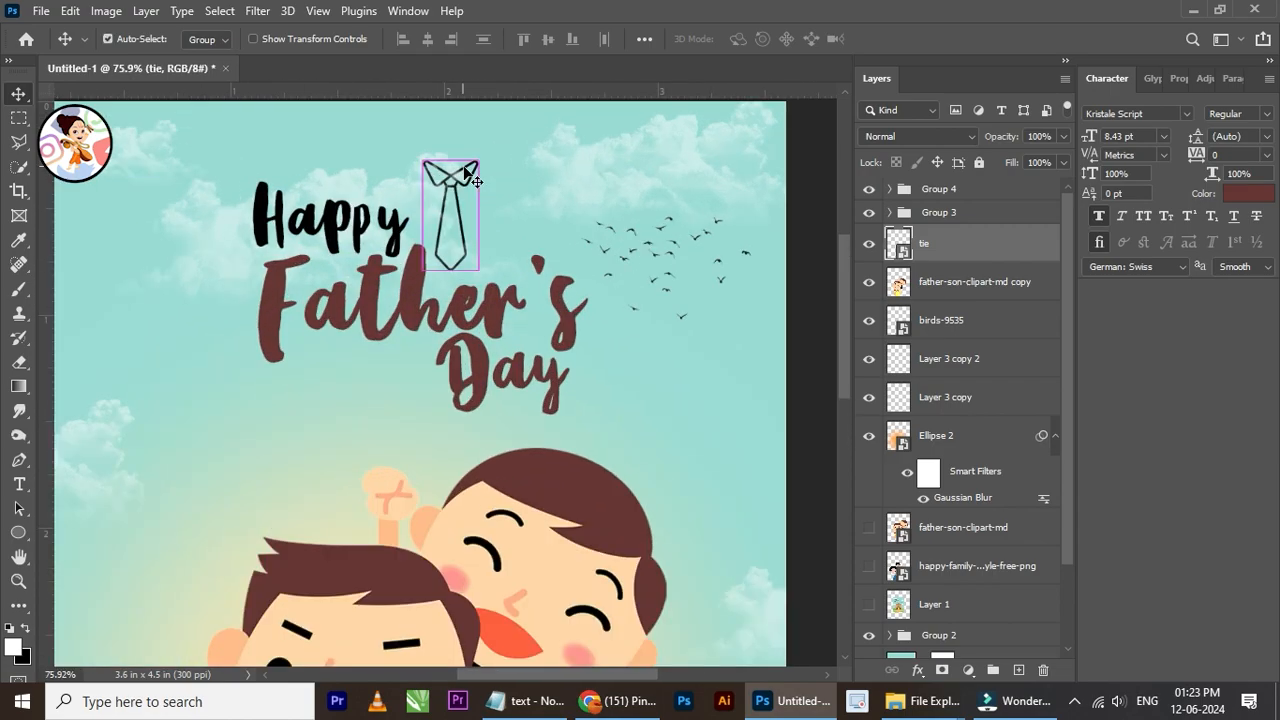
pyautogui.hotkey('ctrl', 't')
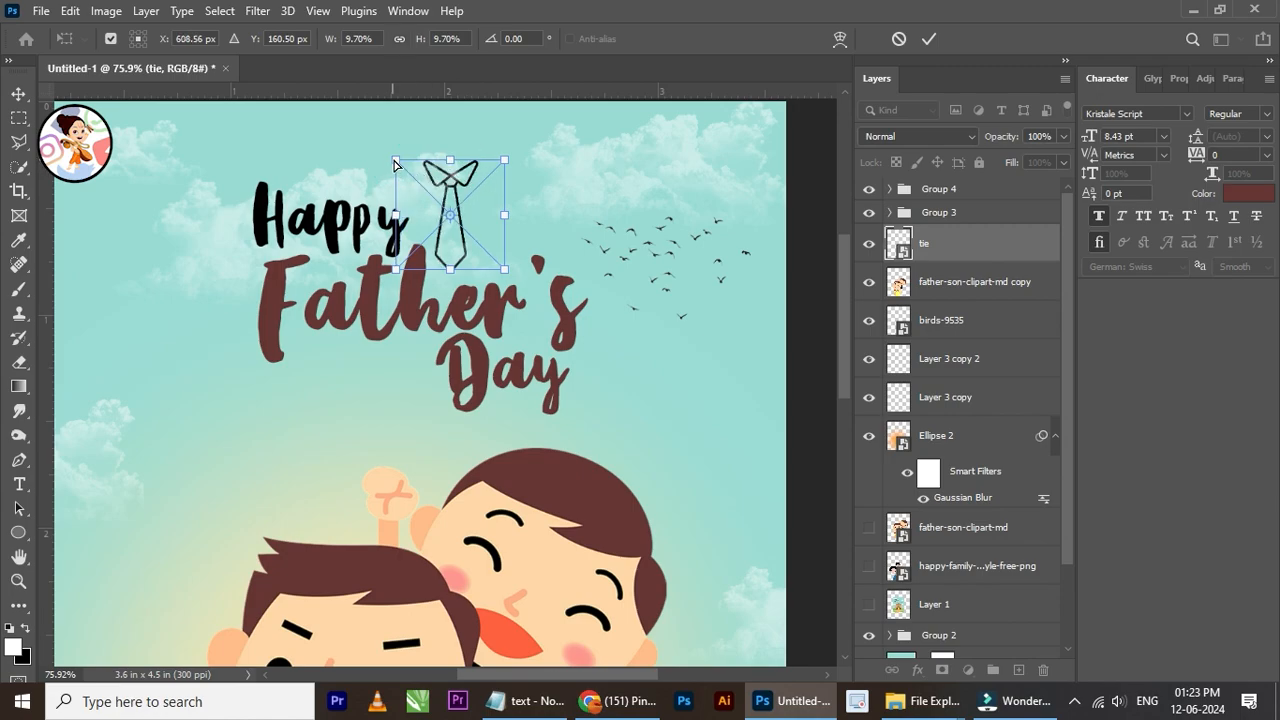
pyautogui.click(18, 94)
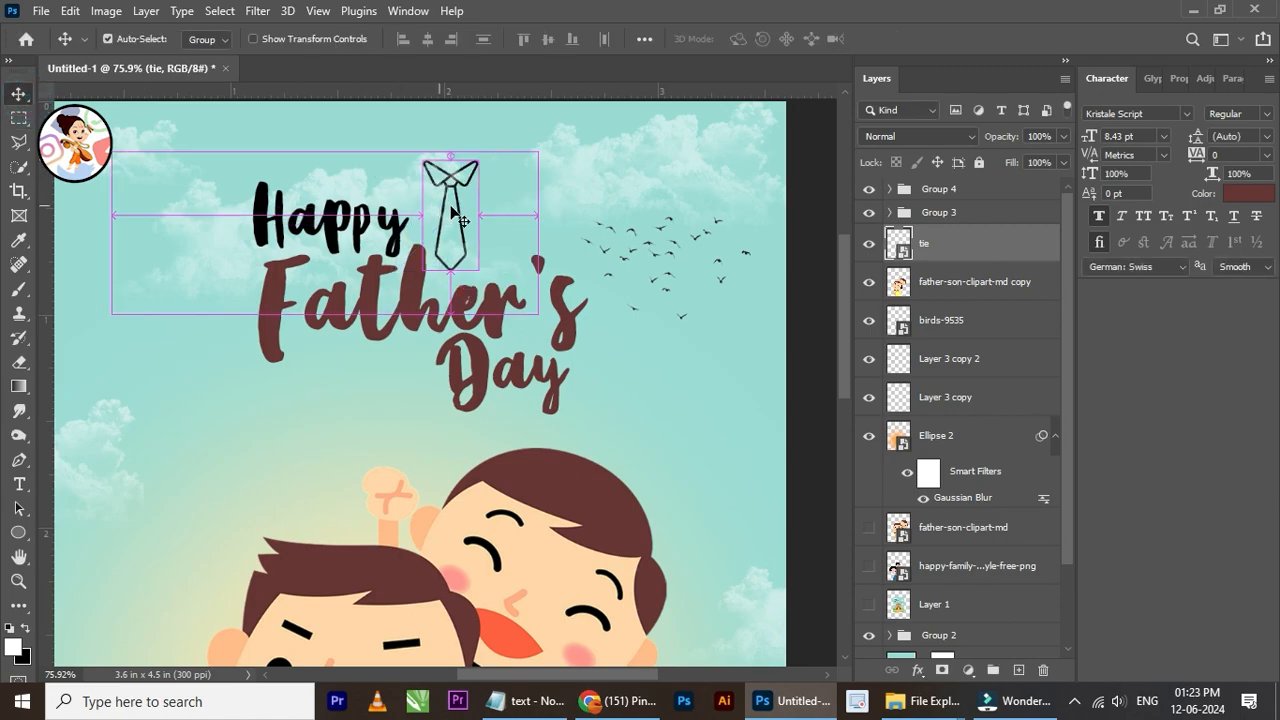
pyautogui.press('t')
pyautogui.click(26, 94)
pyautogui.press('t')
pyautogui.click(18, 94)
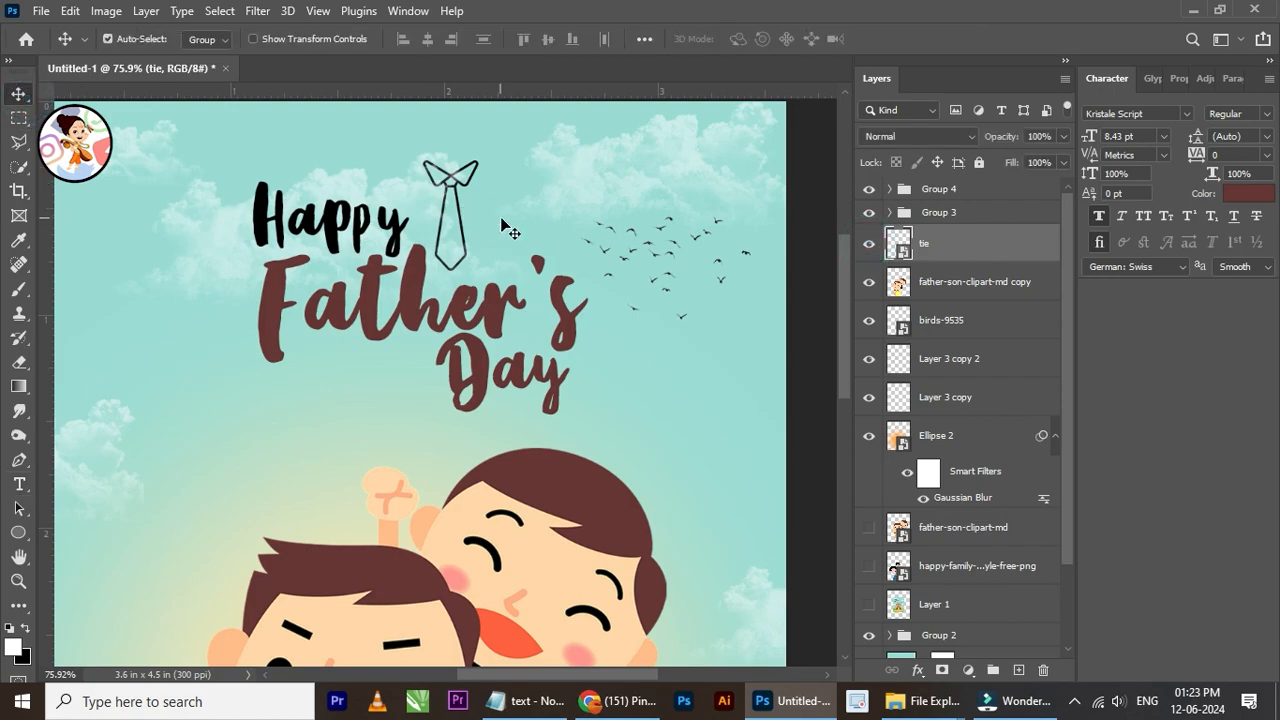
# Step: Scale the tie graphic down slightly, keeping its lower-right corner in place beside "Happy"
pyautogui.hotkey('ctrl', 't')
pyautogui.scroll(3, 472, 184)
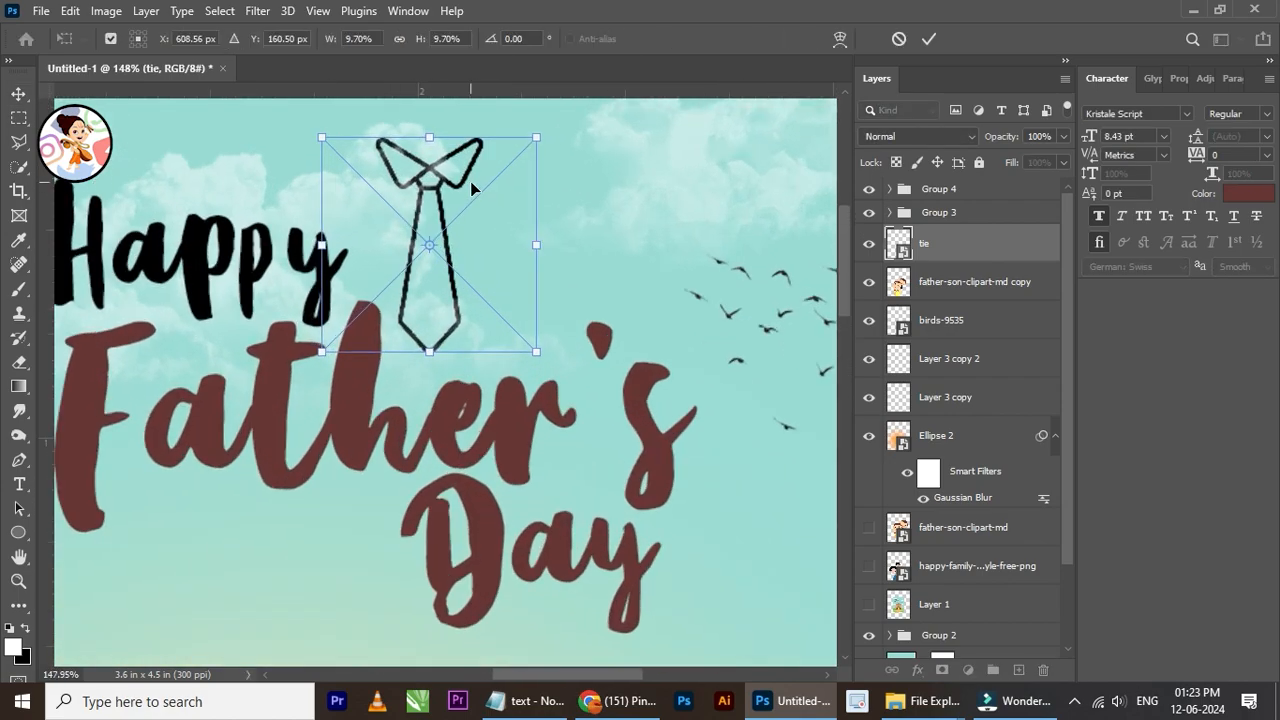
pyautogui.moveTo(320, 139); pyautogui.dragTo(359, 175)
pyautogui.click(930, 38)
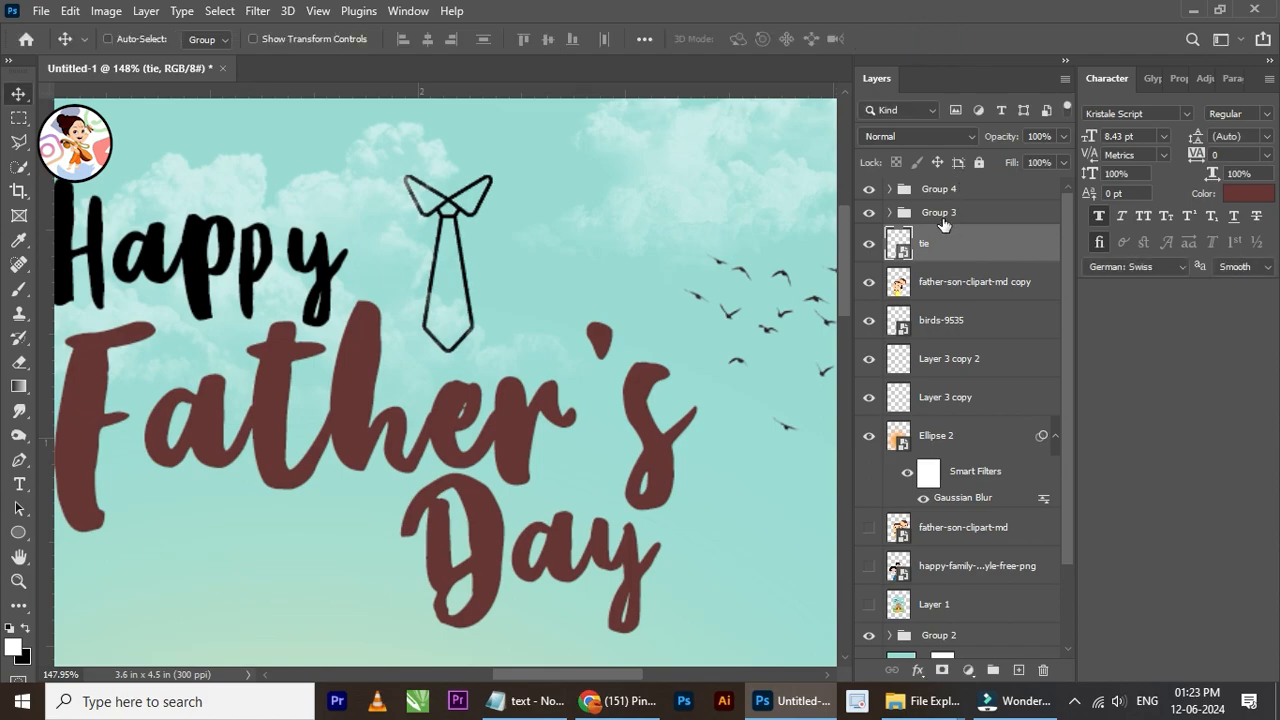
# Step: Move Group 3 below the tie layer in the layer stack, and nudge the tie slightly left
pyautogui.click(960, 214)
pyautogui.moveTo(960, 214); pyautogui.dragTo(966, 268)
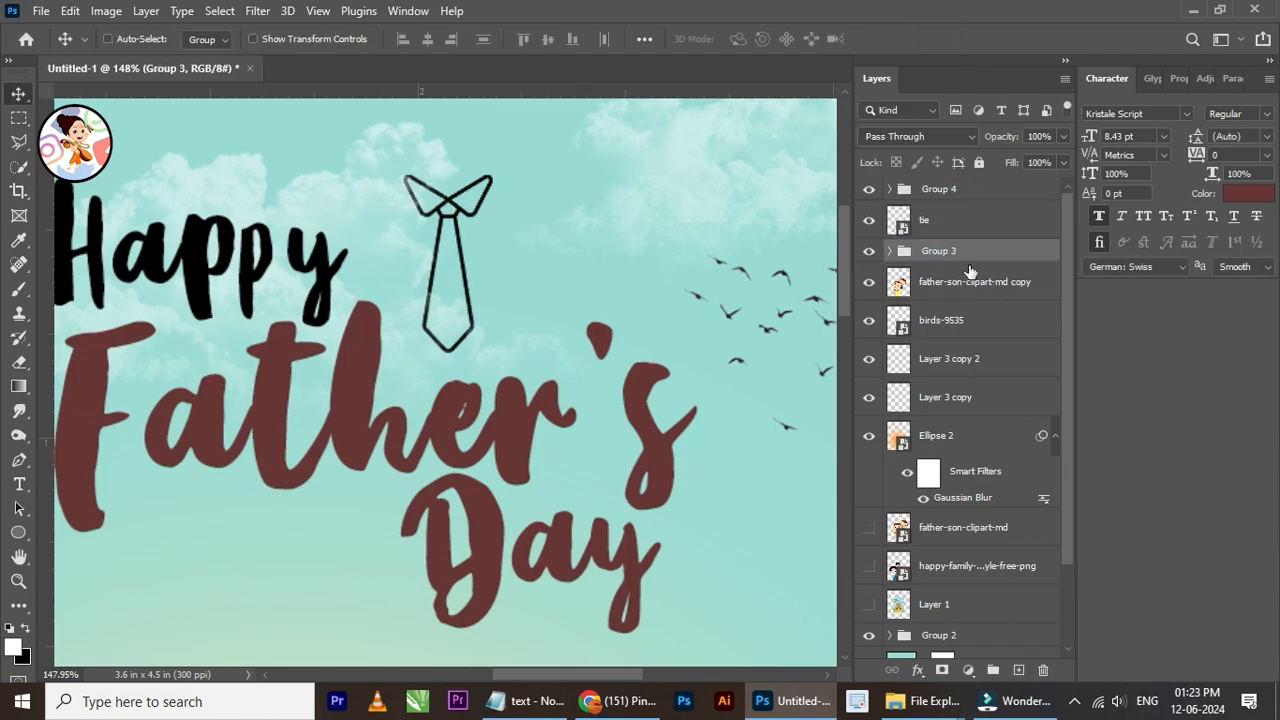
pyautogui.click(943, 220)
pyautogui.press('Left')
pyautogui.press('Left')
pyautogui.press('Left')
pyautogui.press('Left')
pyautogui.press('Left')
pyautogui.press('Left')
pyautogui.press('Left')
pyautogui.press('Left')
pyautogui.press('Left')
pyautogui.press('Left')
pyautogui.press('Left')
pyautogui.press('Left')
pyautogui.press('Left')
pyautogui.press('Left')
pyautogui.press('Left')
pyautogui.press('Left')
pyautogui.press('Left')
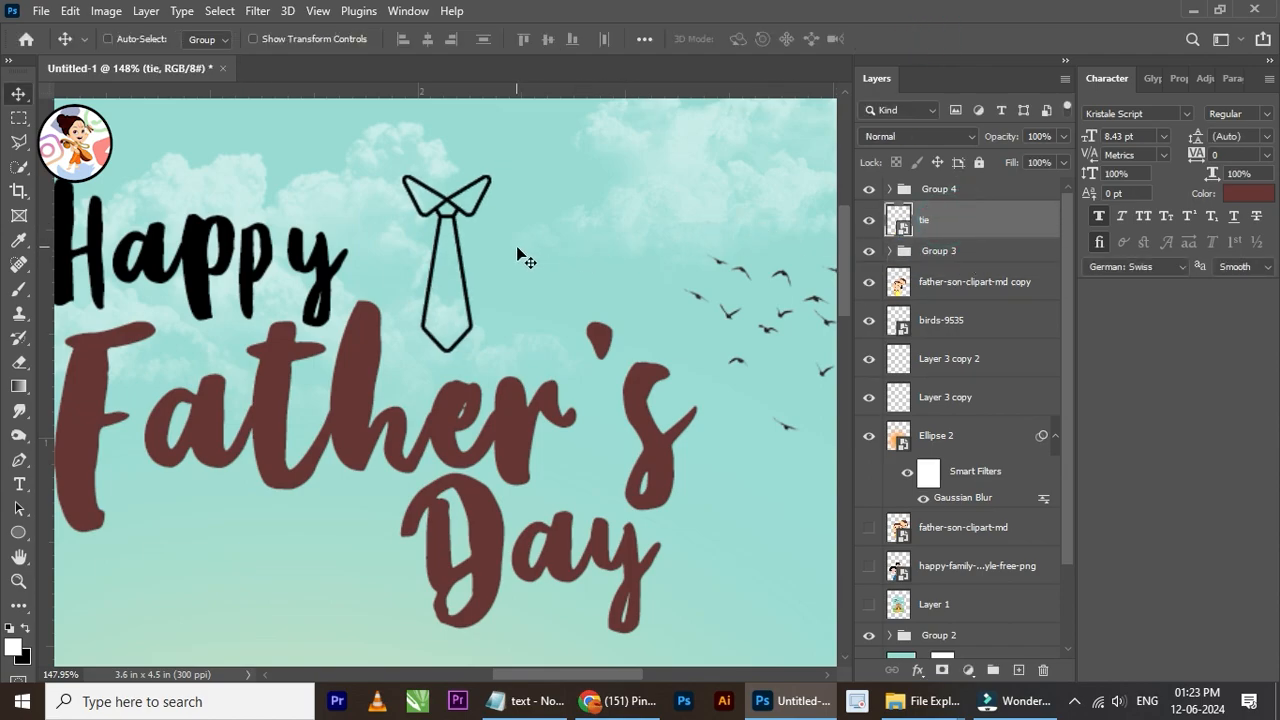
# Step: Nudge the tie slightly right to adjust its spacing from "Happy"
pyautogui.scroll(-4, 455, 240)
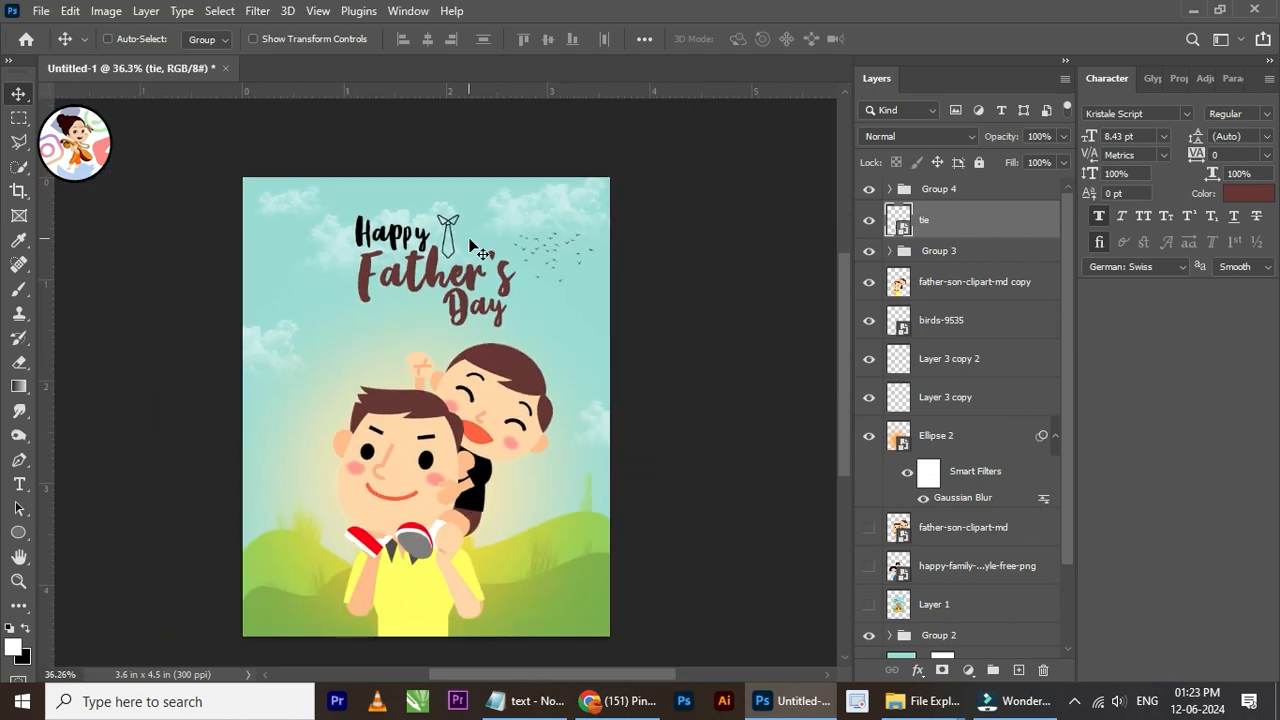
pyautogui.scroll(3, 468, 248)
pyautogui.press('Right')
pyautogui.press('Right')
pyautogui.press('Right')
pyautogui.press('Right')
pyautogui.press('Right')
pyautogui.press('Right')
pyautogui.press('Right')
pyautogui.press('Right')
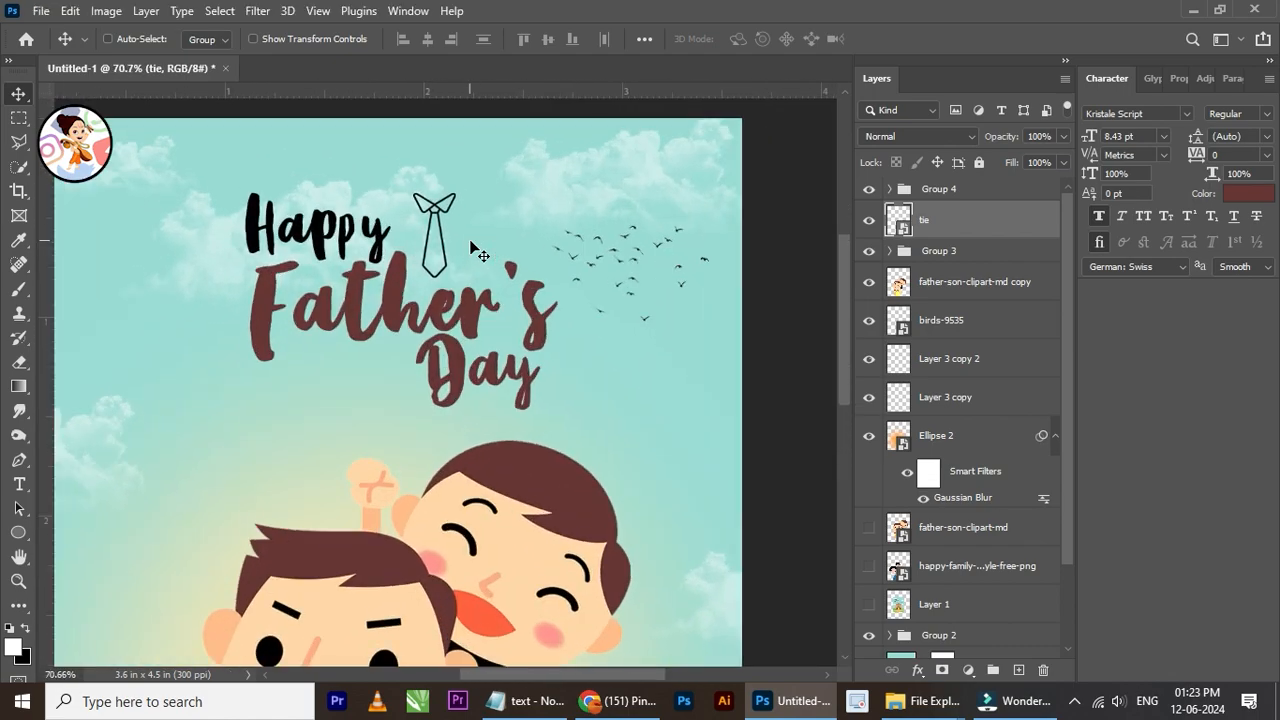
# Step: Examine the poster's overall composition and the placement of the title, tie, birds and clouds
pyautogui.scroll(-2, 472, 246)
pyautogui.scroll(-2, 518, 364)
pyautogui.scroll(3, 518, 370)
pyautogui.scroll(-3, 518, 370)
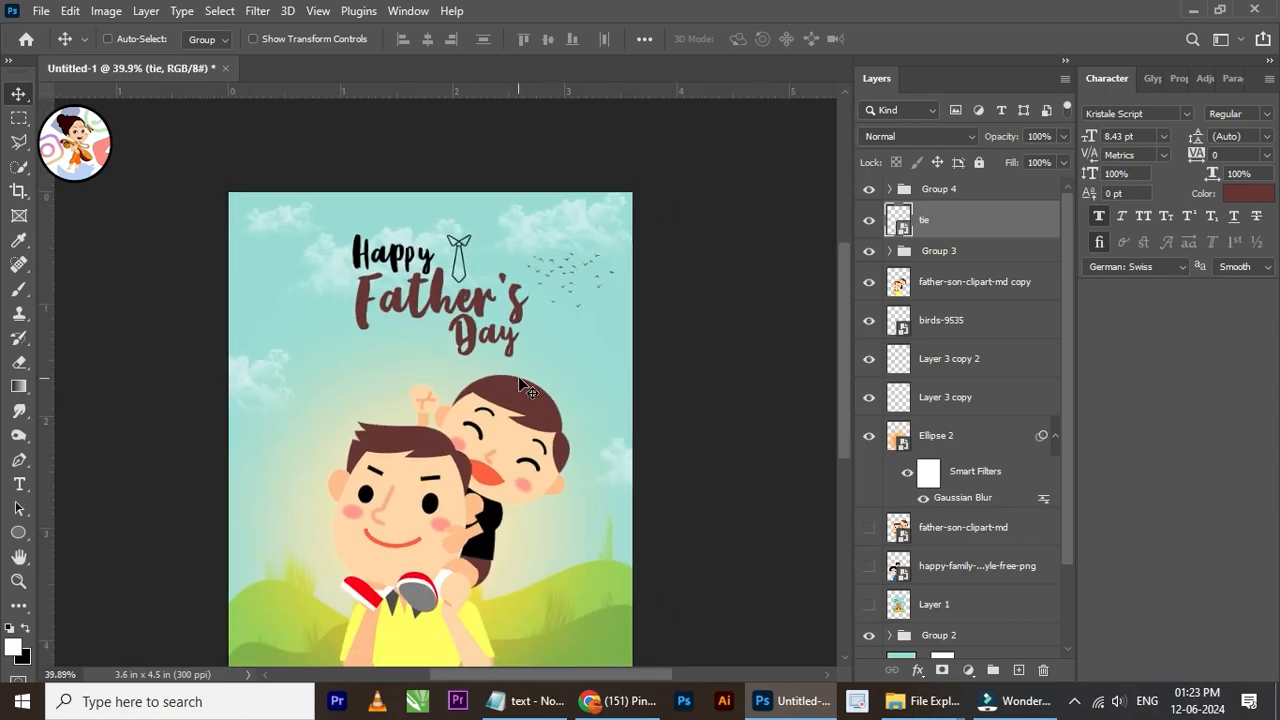
pyautogui.scroll(-2, 554, 450)
pyautogui.scroll(4, 554, 450)
pyautogui.scroll(-1, 543, 423)
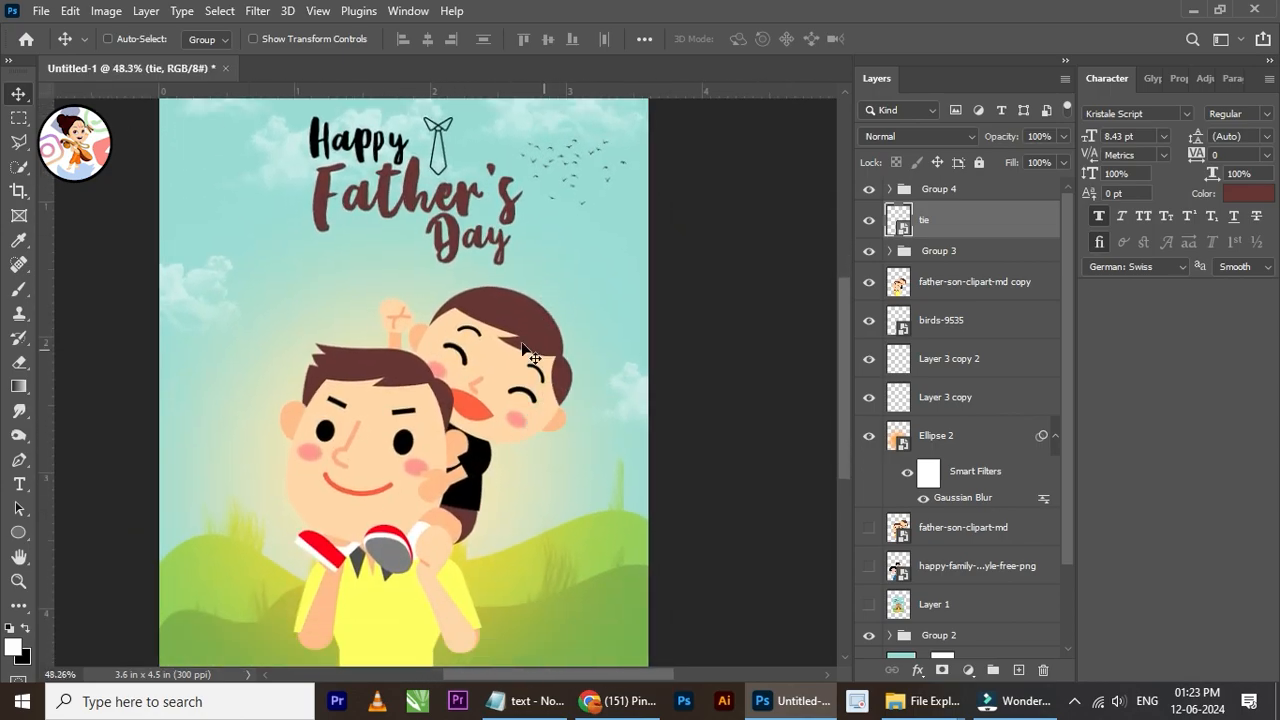
pyautogui.scroll(-1, 530, 355)
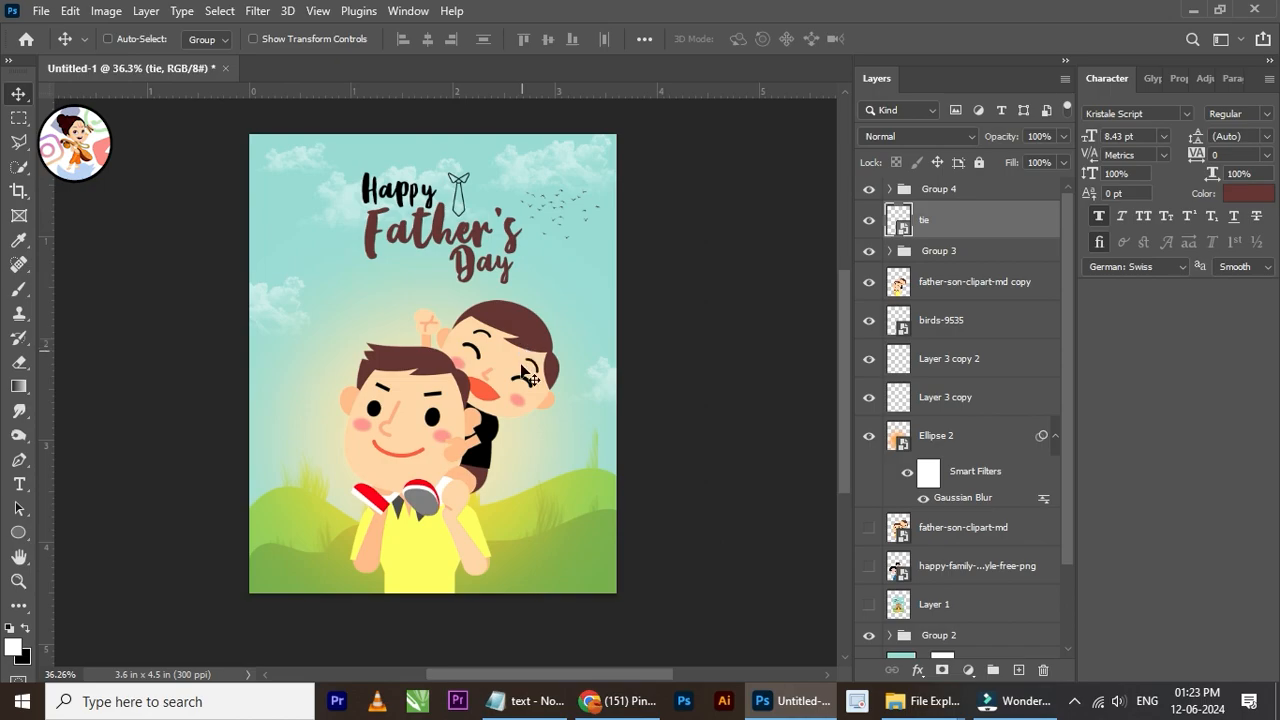
pyautogui.scroll(1, 431, 287)
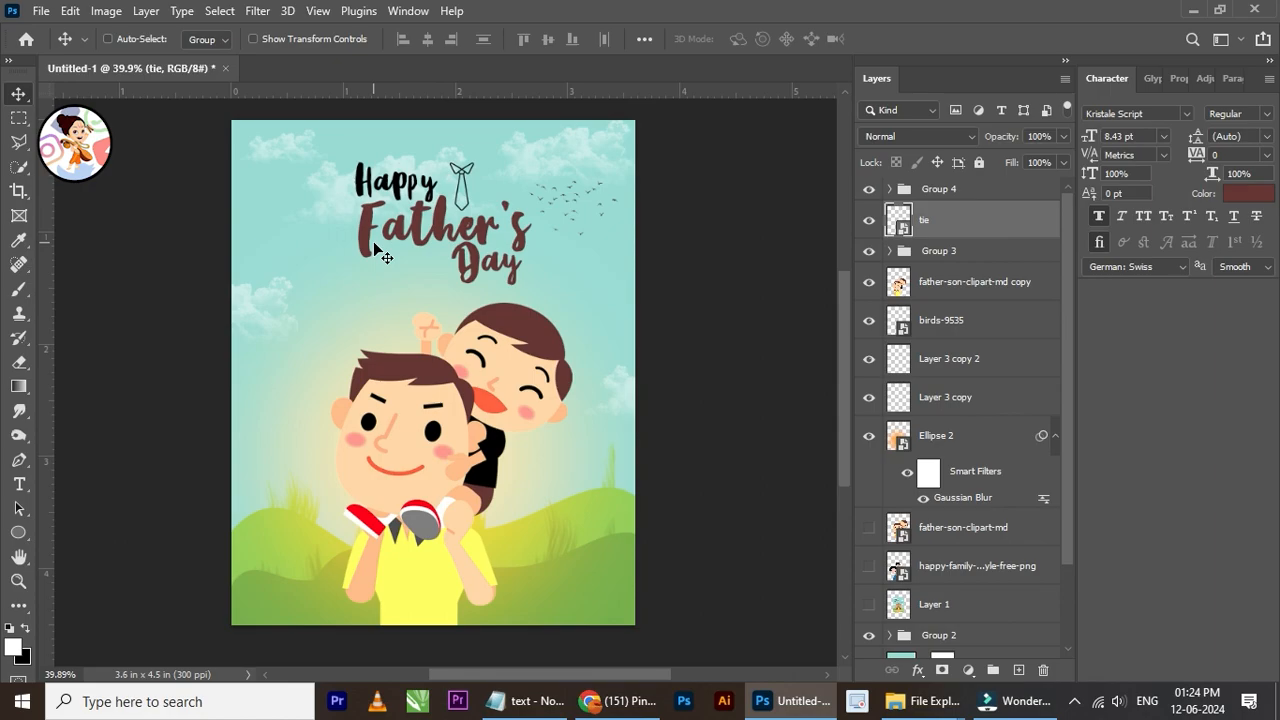
pyautogui.scroll(-2, 382, 263)
pyautogui.scroll(2, 513, 346)
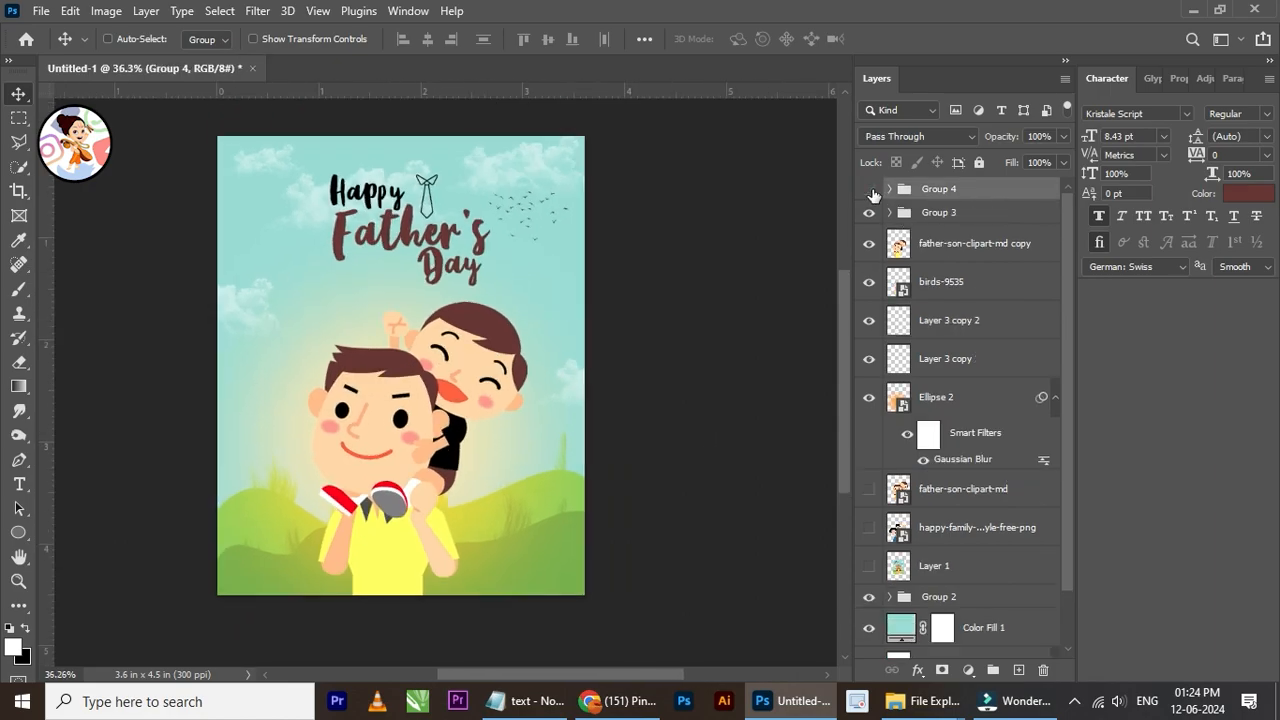
# Step: Move the tie layer into Group 4 and scale the title group up slightly from its lower-left corner
pyautogui.click(870, 190)
pyautogui.hotkey('ctrl', 't')
pyautogui.scroll(2, 421, 213)
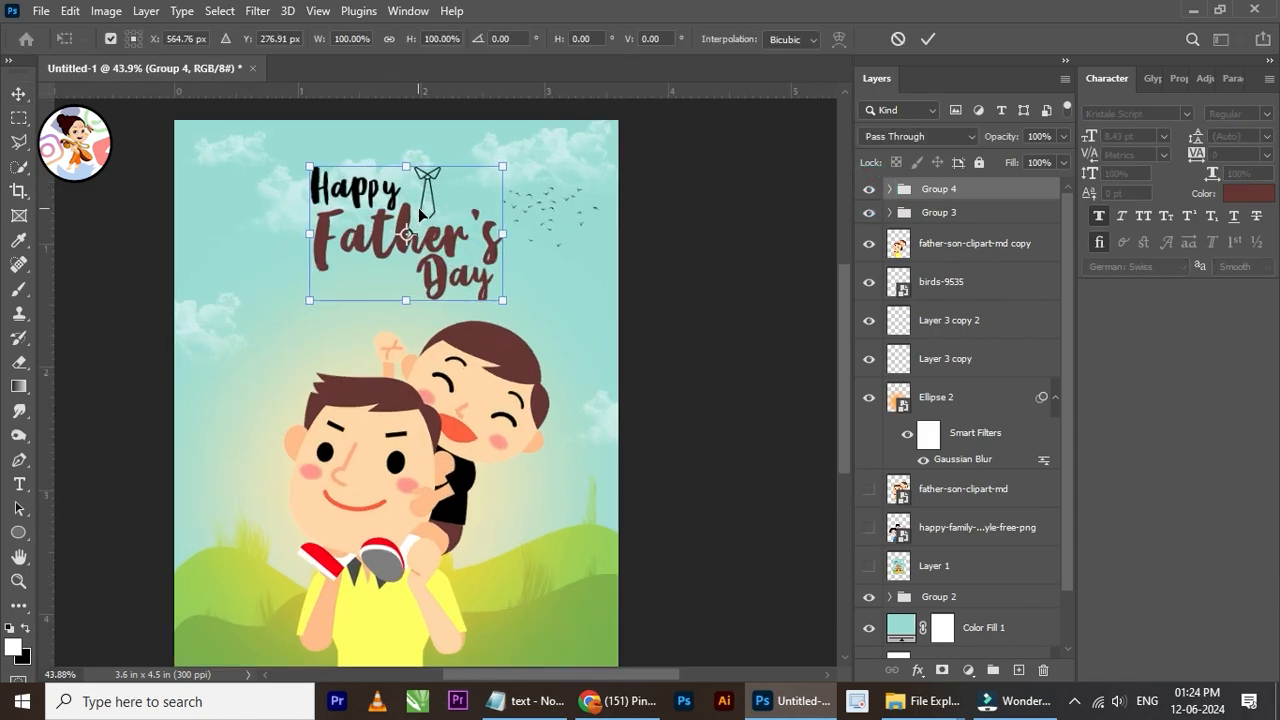
pyautogui.moveTo(312, 299); pyautogui.dragTo(302, 302)
pyautogui.click(928, 38)
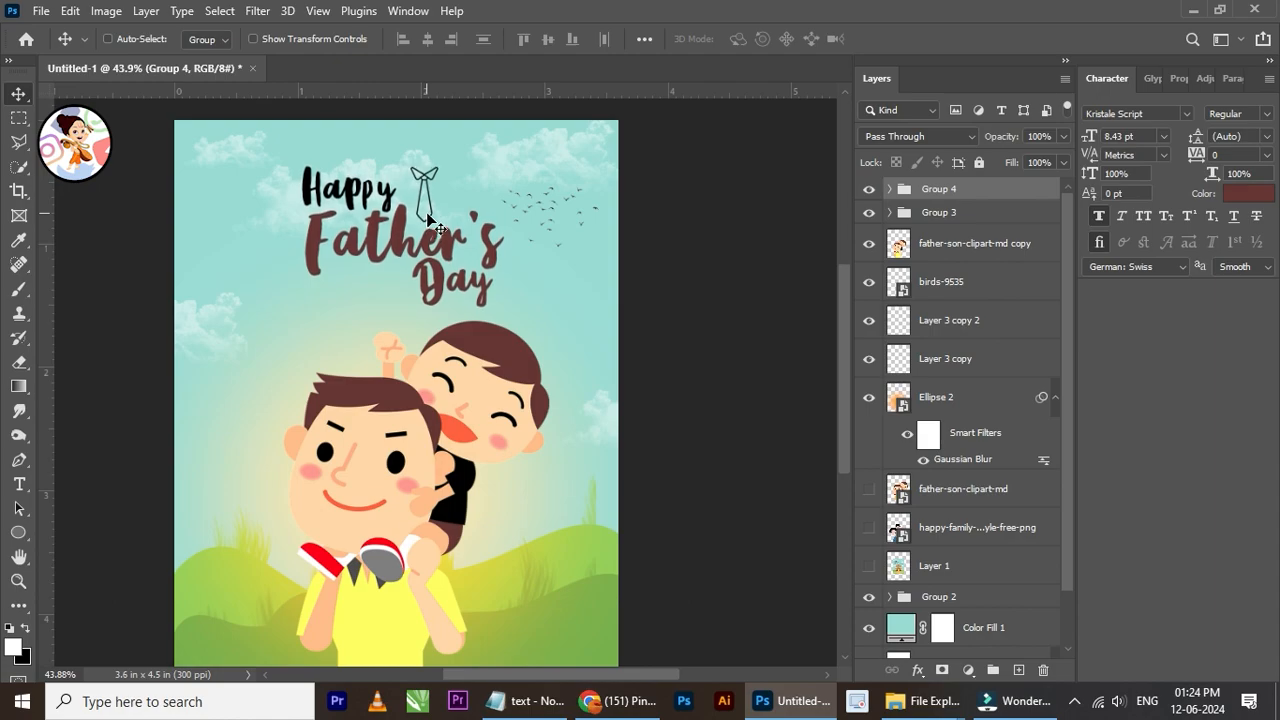
pyautogui.scroll(-1, 536, 380)
pyautogui.scroll(1, 514, 390)
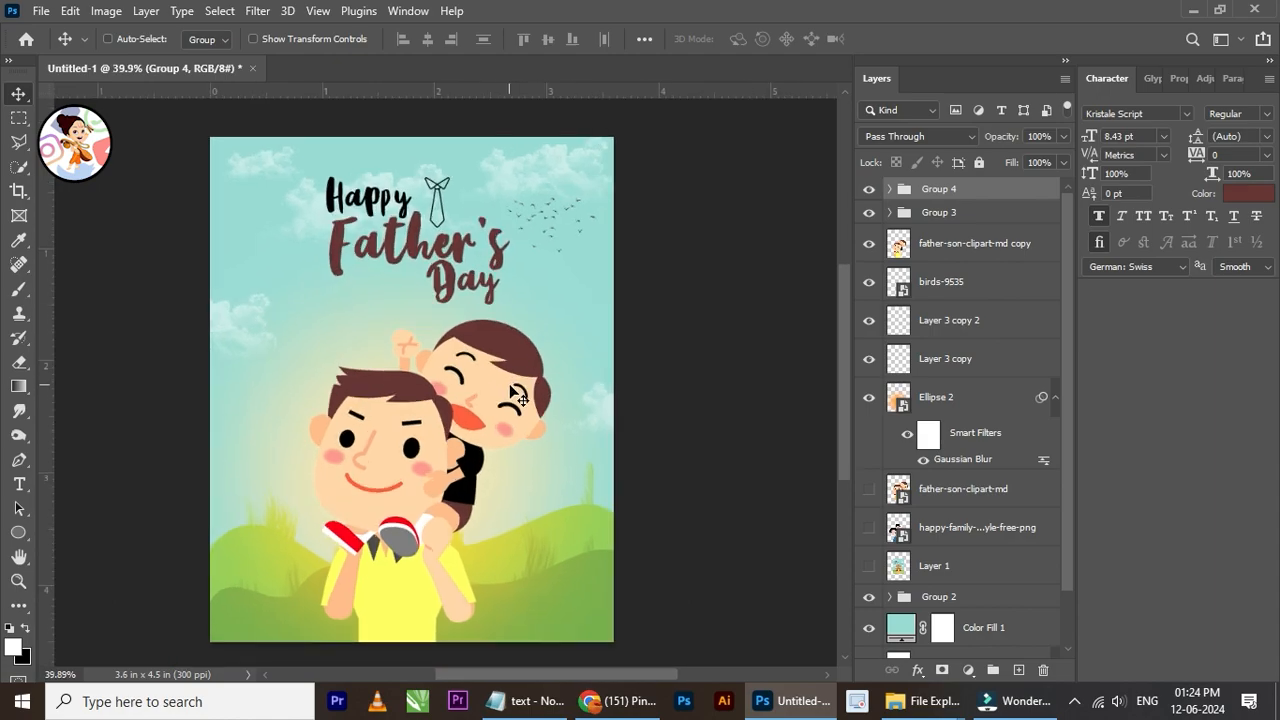
pyautogui.scroll(-1, 523, 480)
pyautogui.scroll(2, 519, 511)
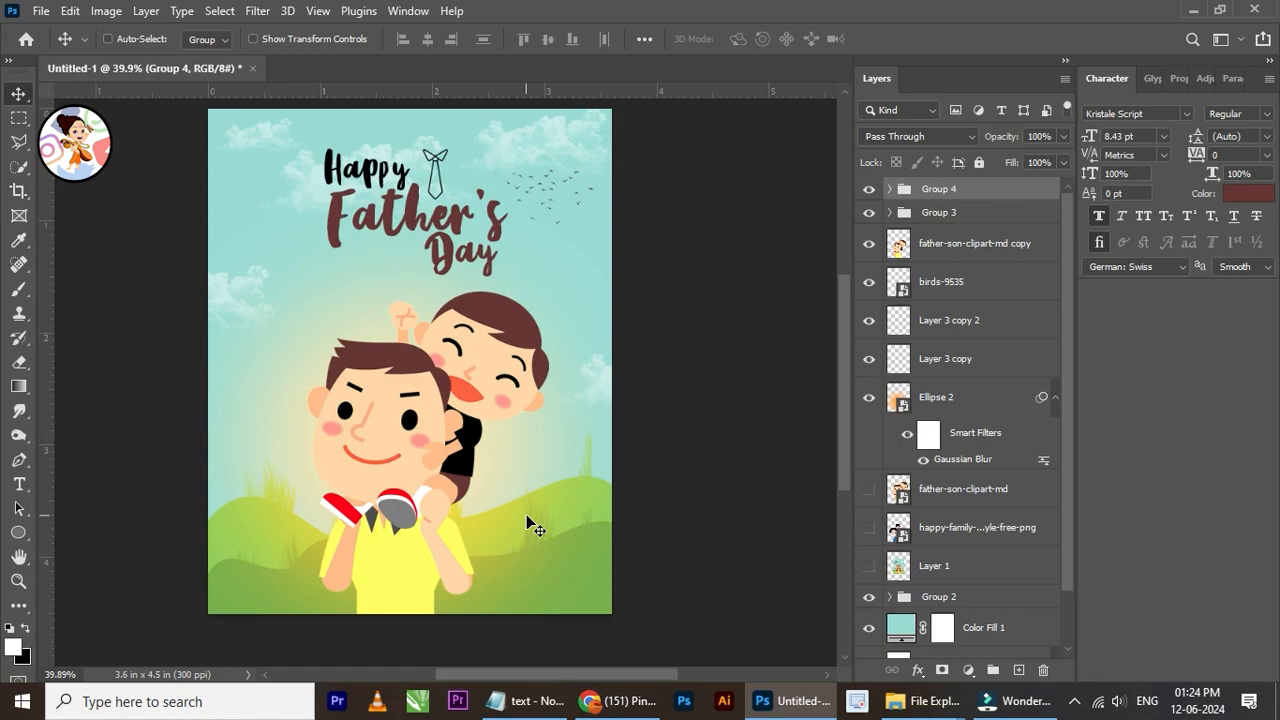
pyautogui.scroll(1, 376, 333)
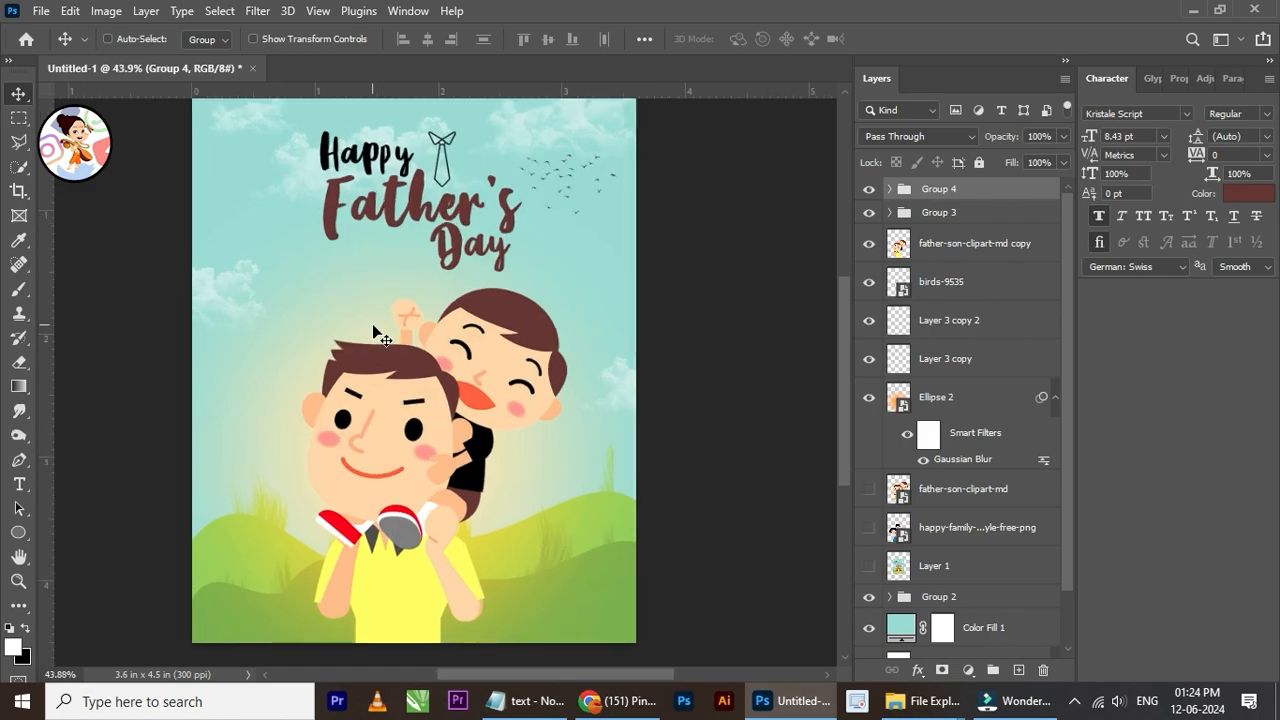
pyautogui.scroll(-2, 457, 500)
# Step: Find and select the Ellipse 2 glow layer, briefly hiding and reshowing it to check its effect on the poster
pyautogui.rightClick(404, 402)
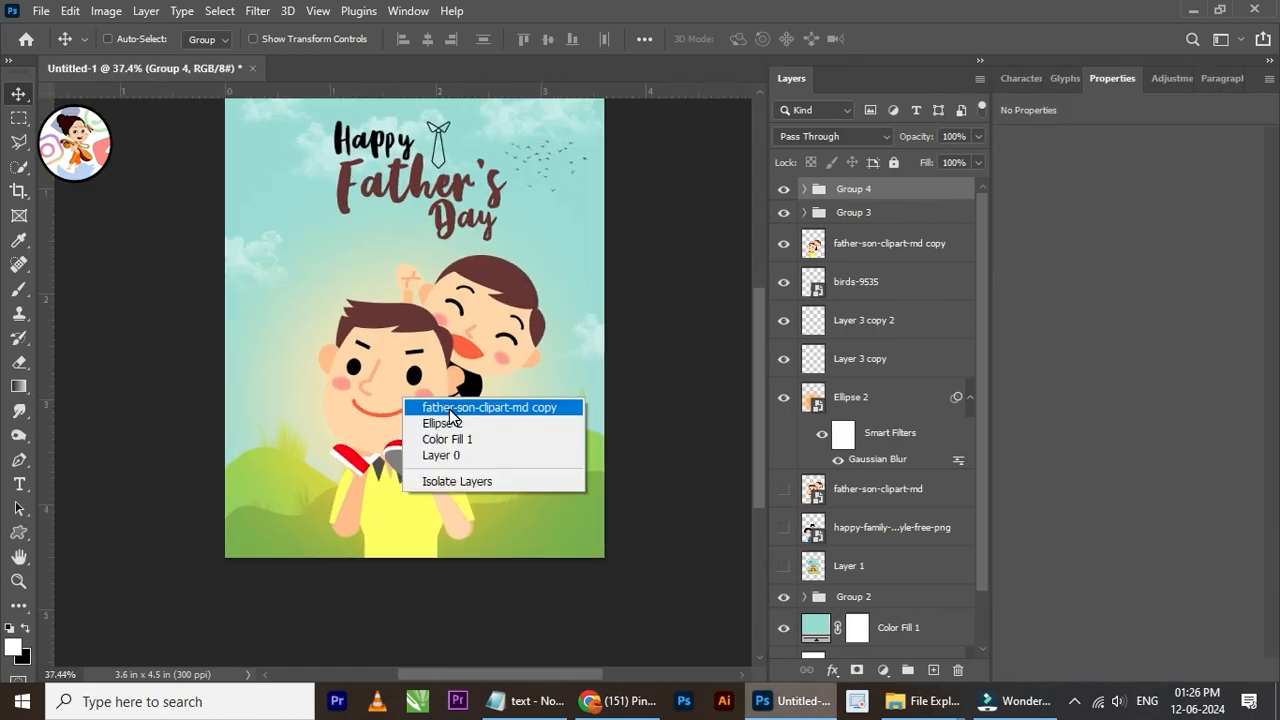
pyautogui.click(458, 407)
pyautogui.click(838, 287)
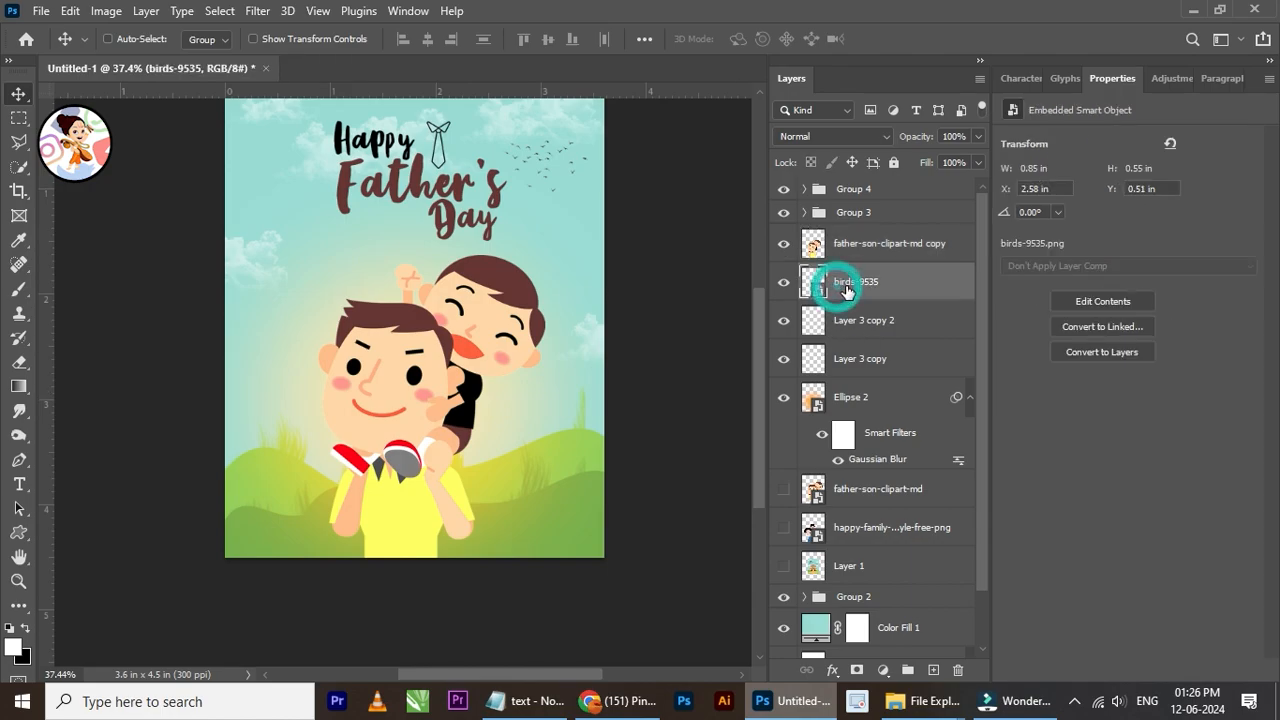
pyautogui.click(852, 325)
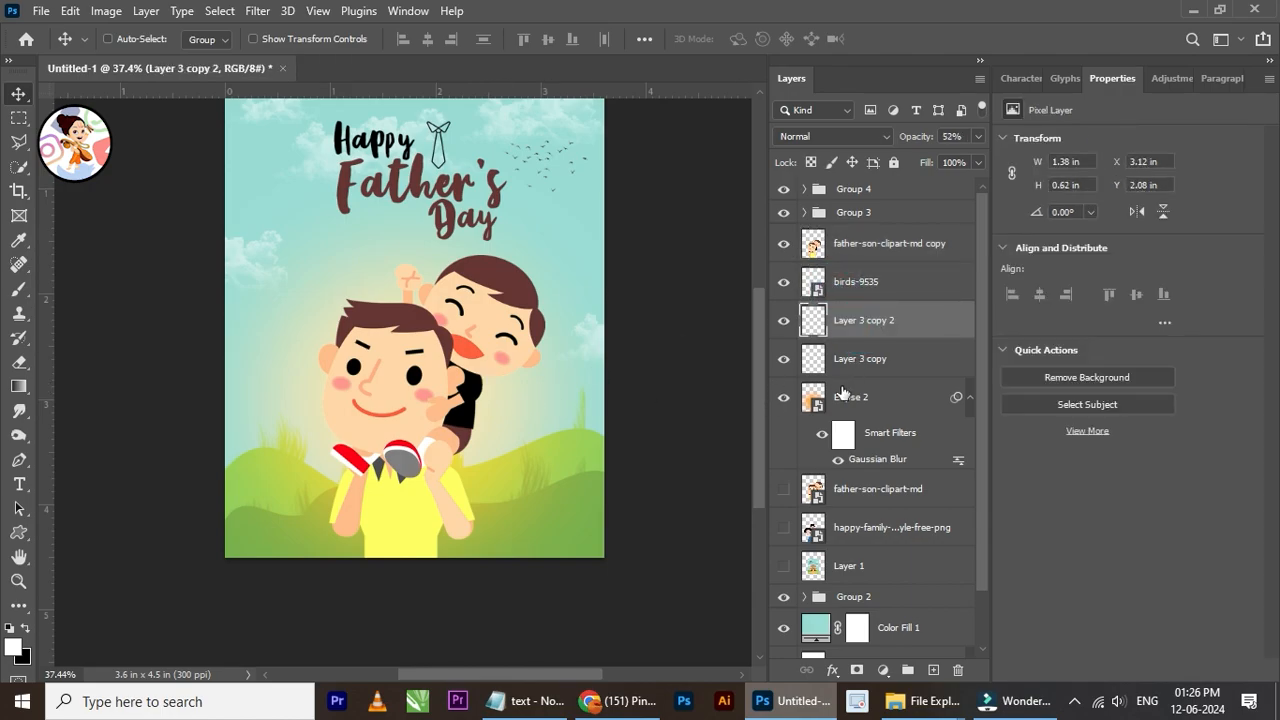
pyautogui.click(815, 399)
pyautogui.click(784, 402)
pyautogui.click(784, 402)
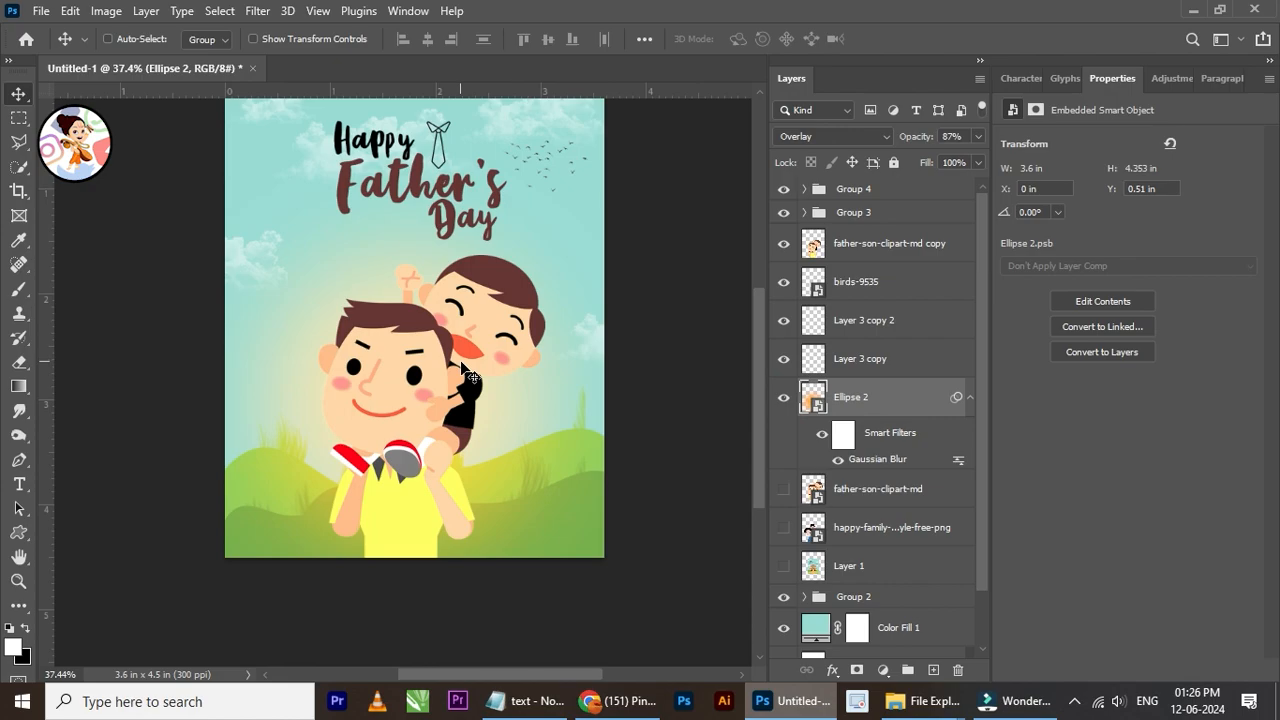
# Step: Scale the Ellipse 2 glow down proportionally to about 74.5% and reposition it centrally behind the father and son
pyautogui.keyDown('alt'); pyautogui.scroll(1, 468, 376); pyautogui.keyUp('alt')
pyautogui.hotkey('ctrl', 't')
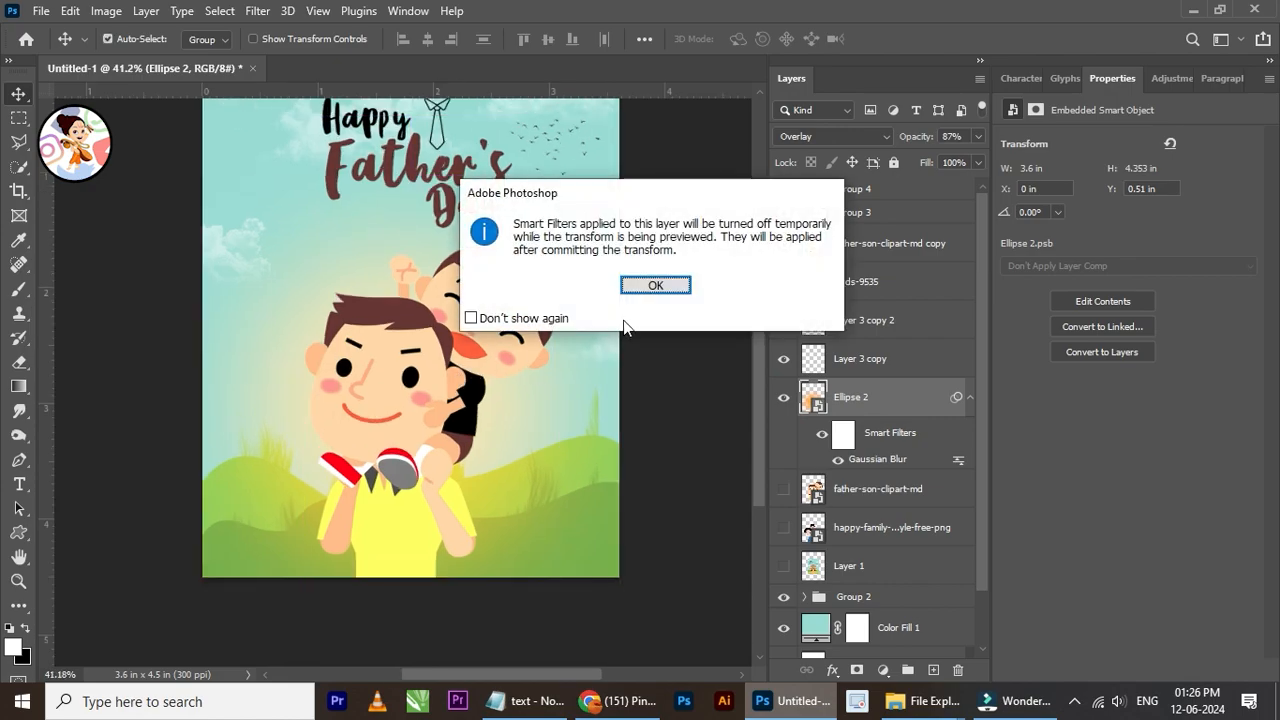
pyautogui.click(640, 287)
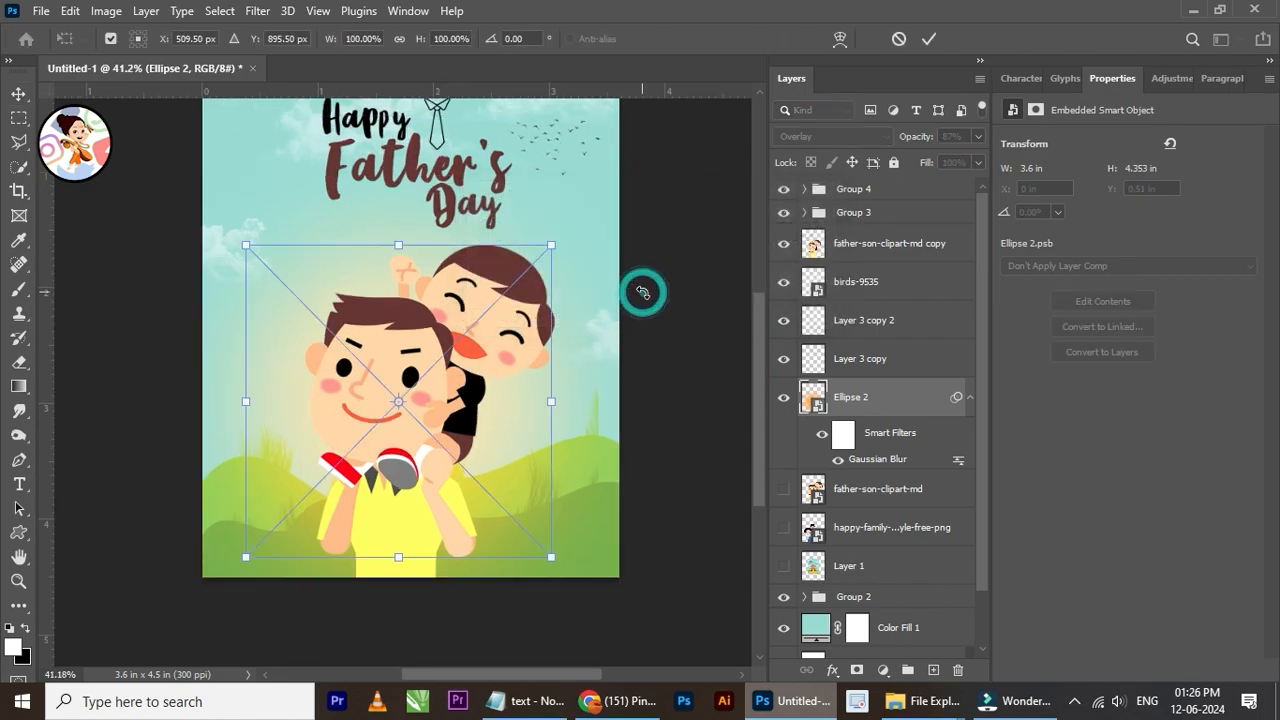
pyautogui.moveTo(549, 558); pyautogui.dragTo(473, 477)
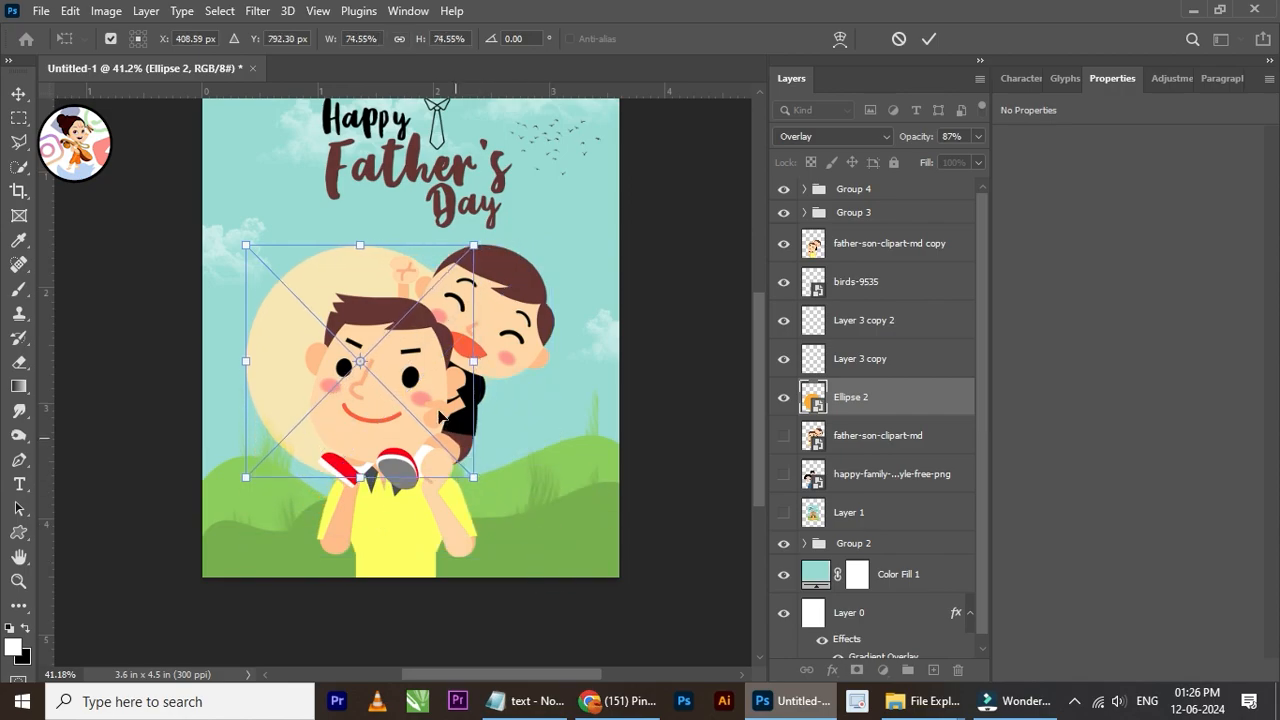
pyautogui.moveTo(411, 384); pyautogui.dragTo(462, 385)
pyautogui.click(929, 38)
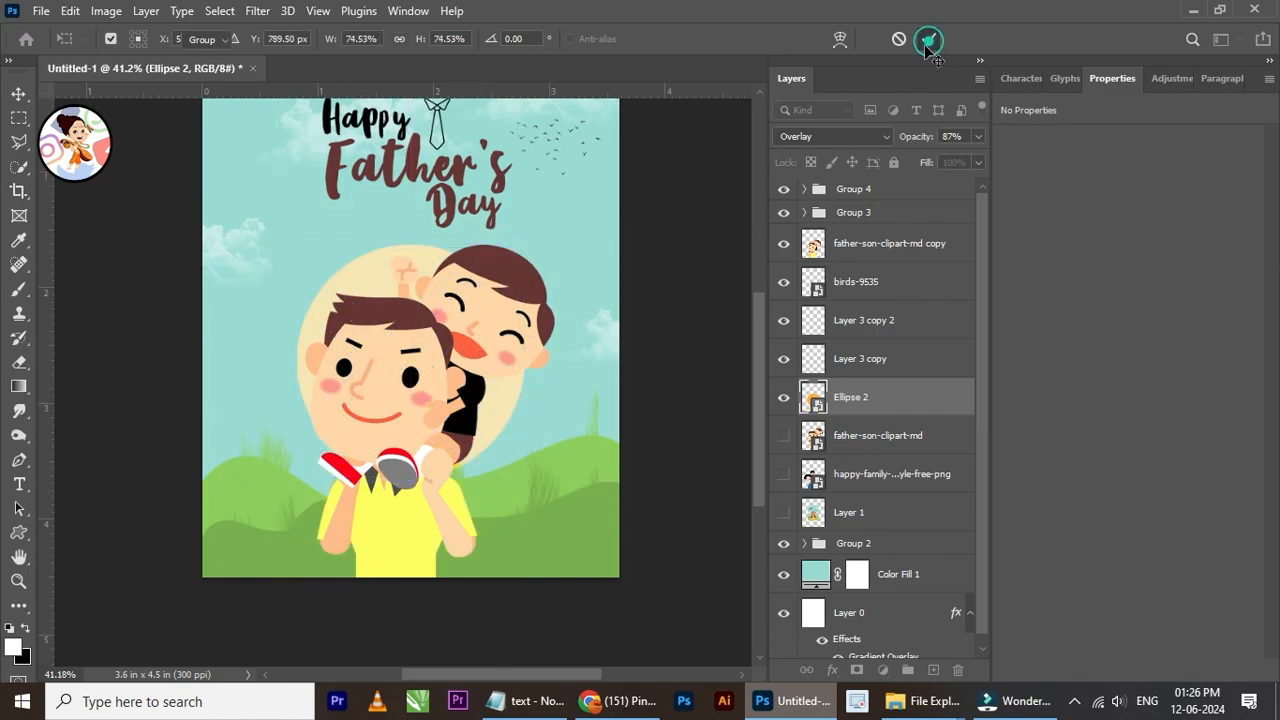